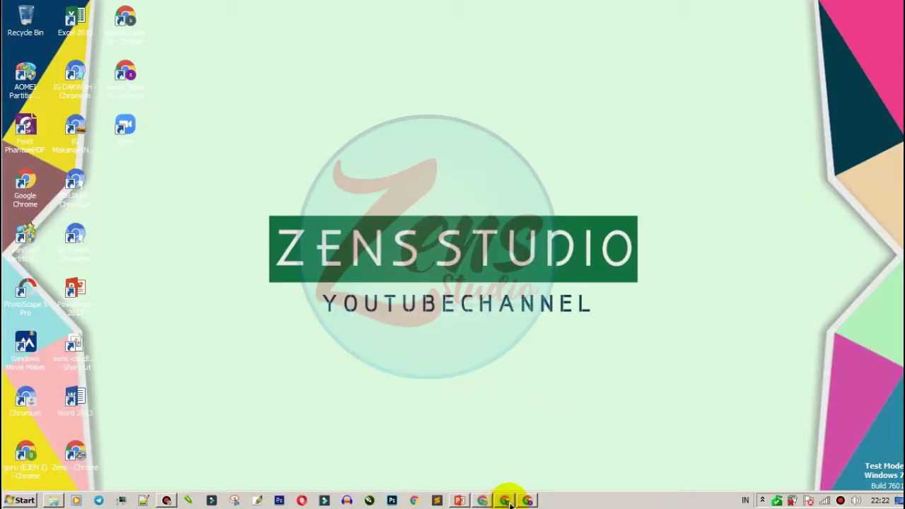
Step: Check the student account's Gmail inbox and return to the desktop
{"action": "mouse_move", "coordinate": [525, 503]}
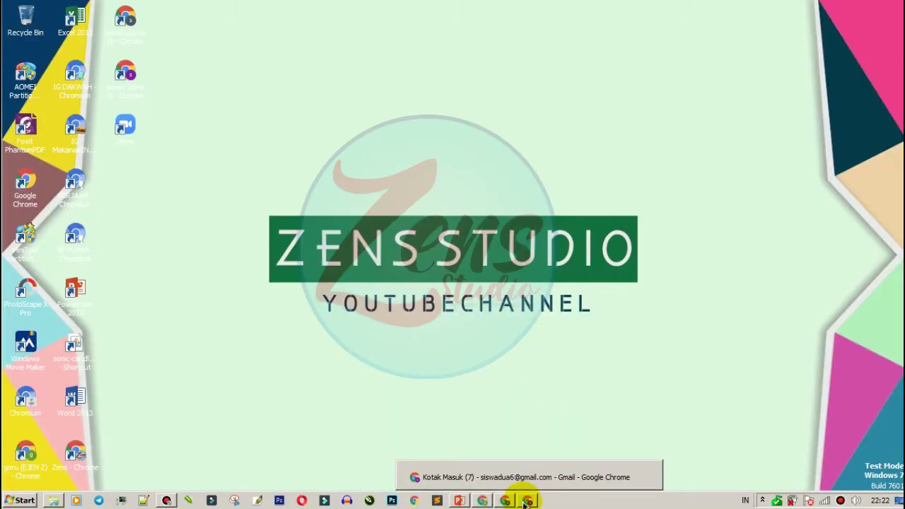
{"action": "left_click", "coordinate": [525, 501]}
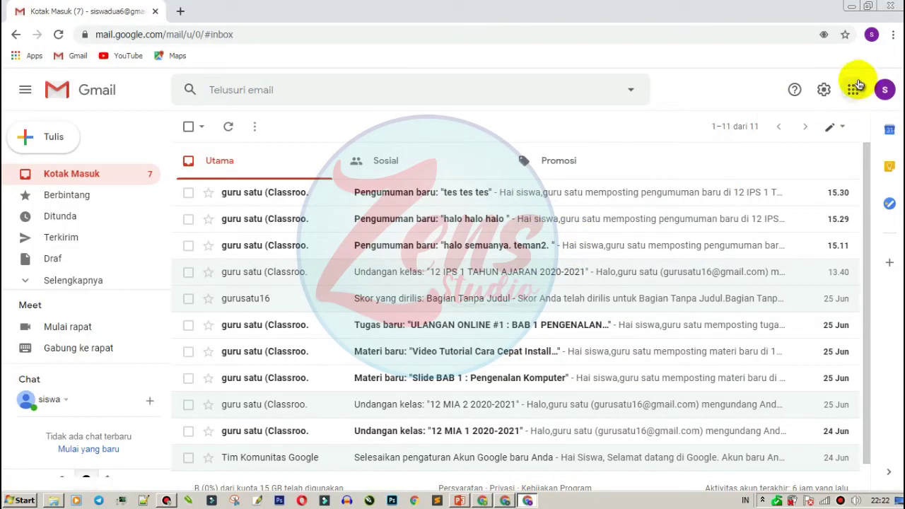
{"action": "left_click", "coordinate": [849, 6]}
{"action": "right_click", "coordinate": [580, 140]}
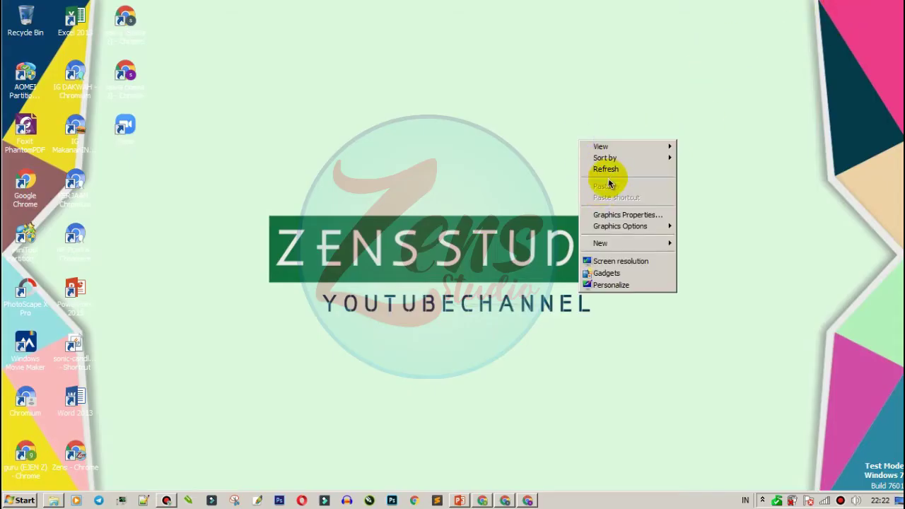
{"action": "left_click", "coordinate": [615, 169]}
{"action": "mouse_move", "coordinate": [482, 499]}
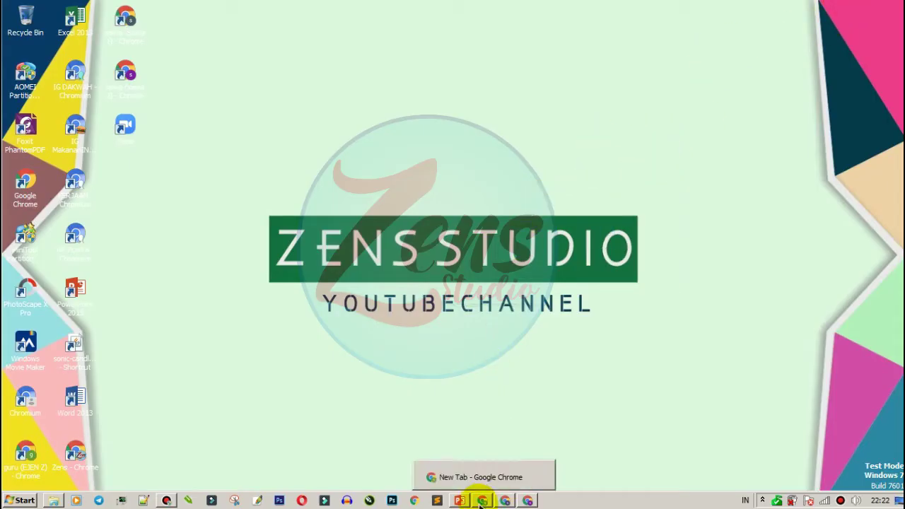
{"action": "left_click", "coordinate": [521, 371]}
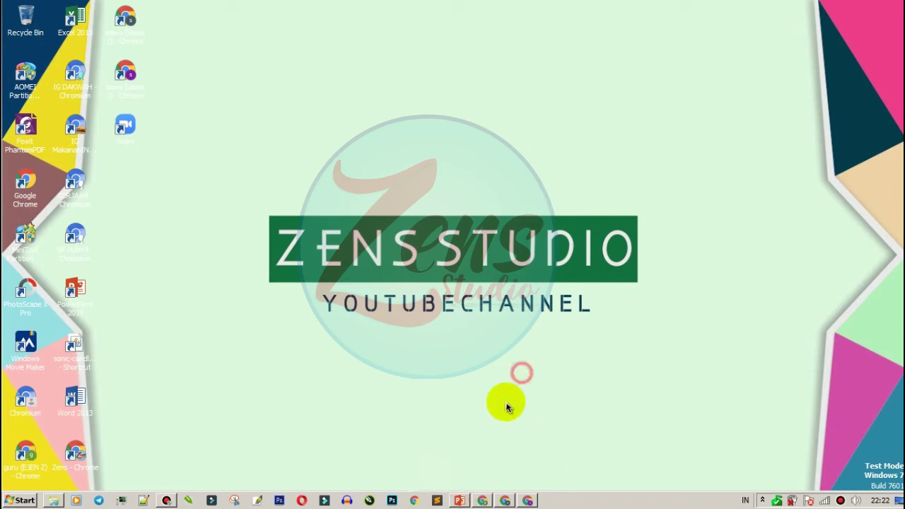
Step: Switch to the teacher account's Chrome window and open Google Classroom at classroom.google.com/h
{"action": "left_click", "coordinate": [482, 500]}
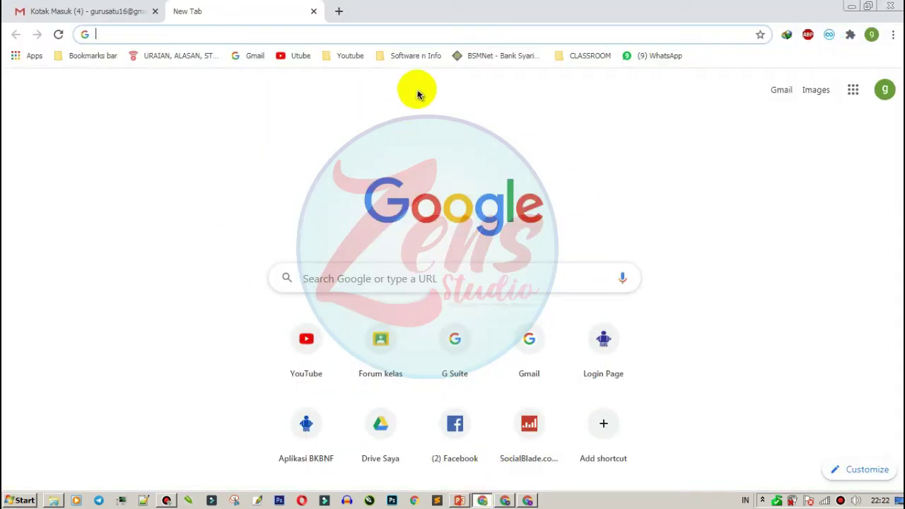
{"action": "left_click", "coordinate": [536, 36]}
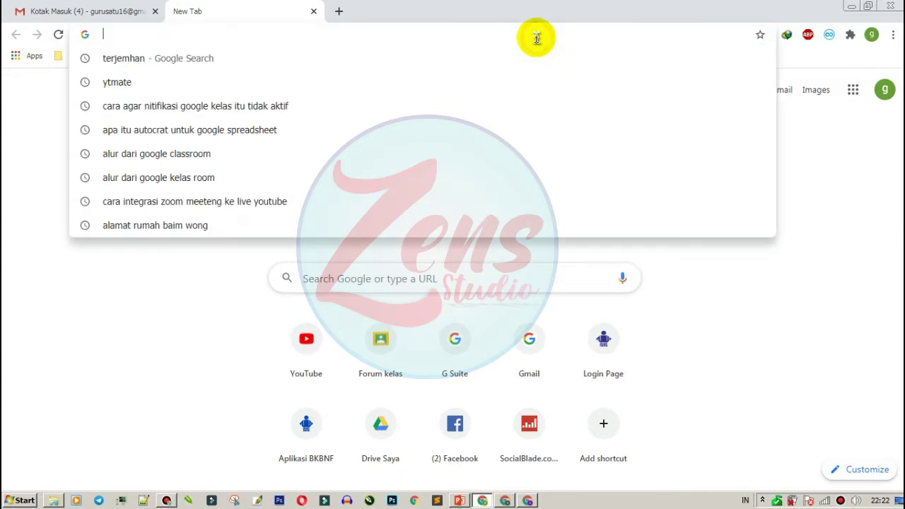
{"action": "type", "text": "class"}
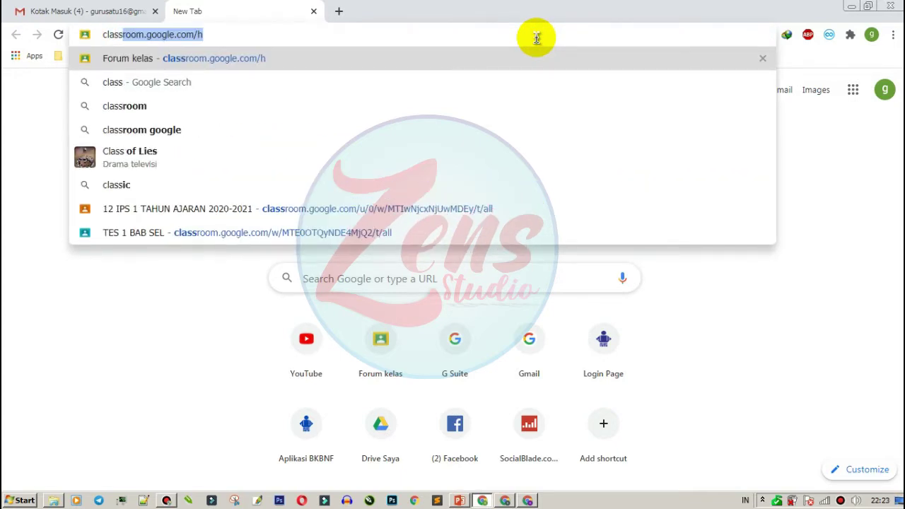
{"action": "key", "text": "Return"}
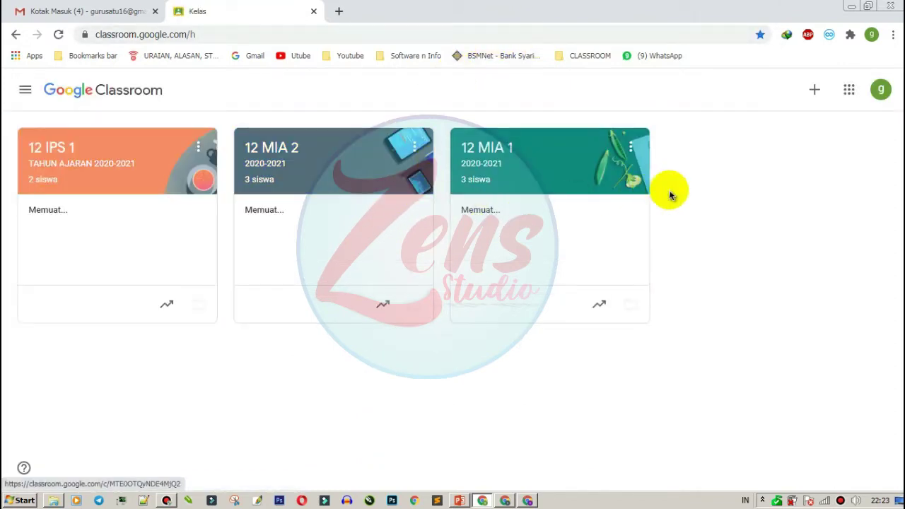
{"action": "left_click", "coordinate": [331, 288]}
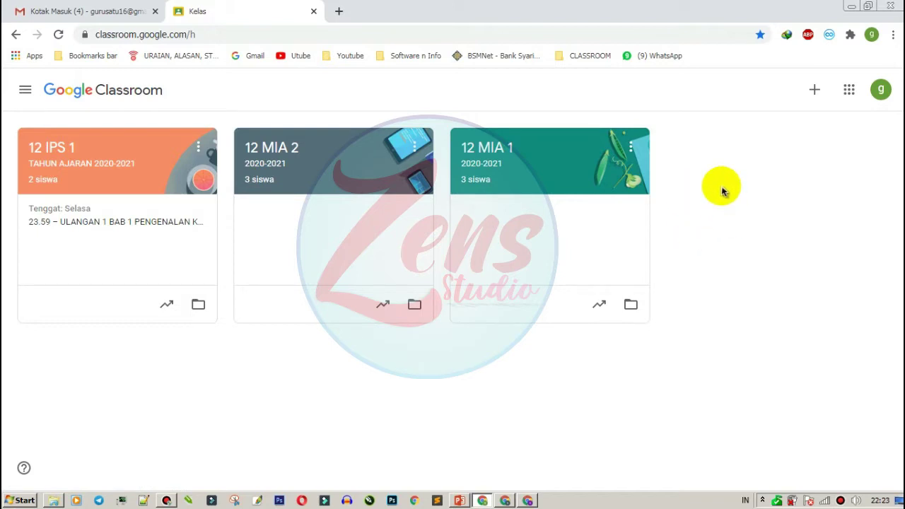
Step: Start creating a new class and accept the notice about using Classroom at a school with students
{"action": "left_click", "coordinate": [817, 89]}
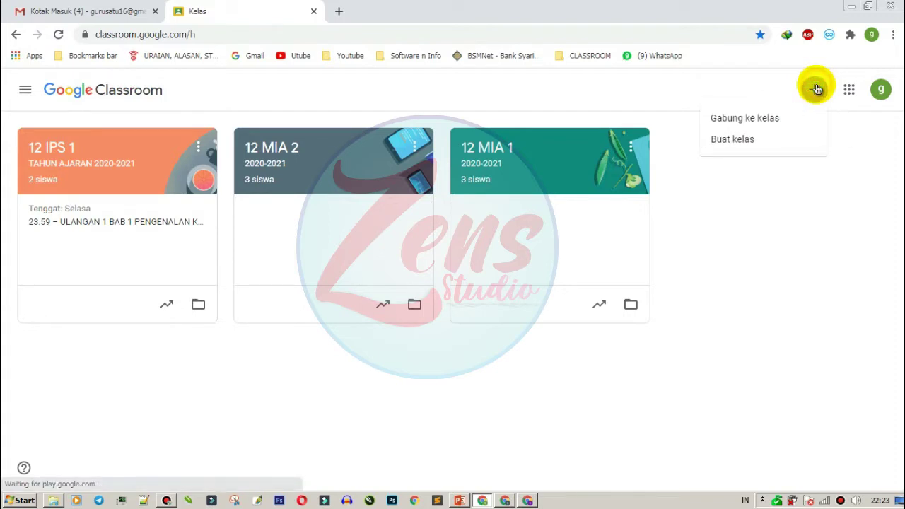
{"action": "left_click", "coordinate": [731, 140]}
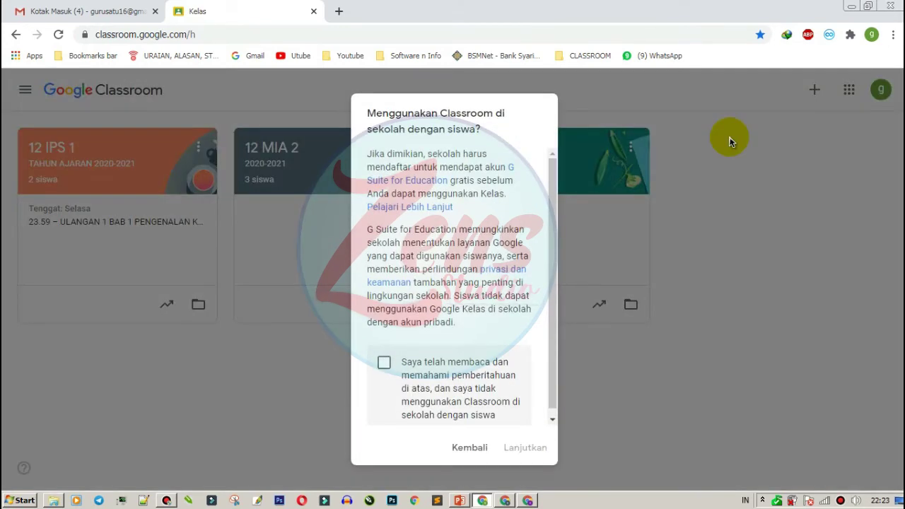
{"action": "scroll", "coordinate": [410, 332], "scroll_direction": "down", "scroll_amount": 1}
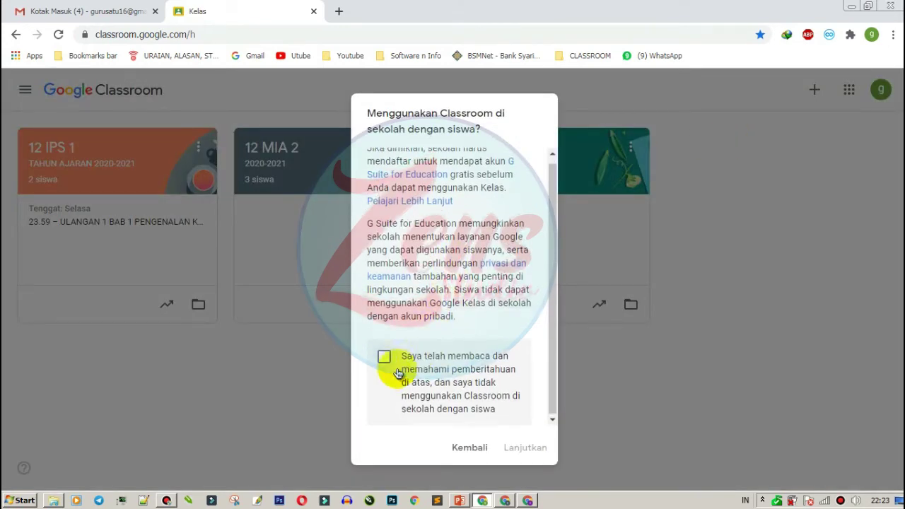
{"action": "left_click", "coordinate": [384, 355]}
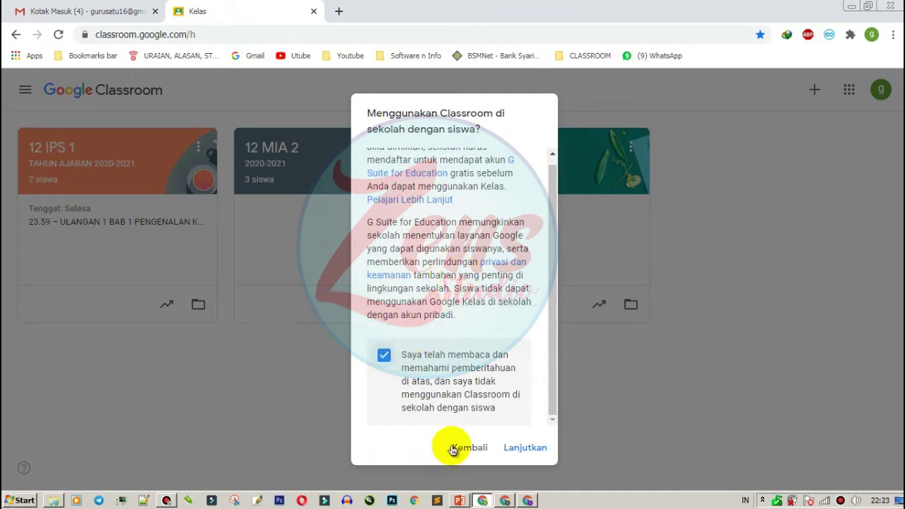
{"action": "left_click", "coordinate": [524, 450]}
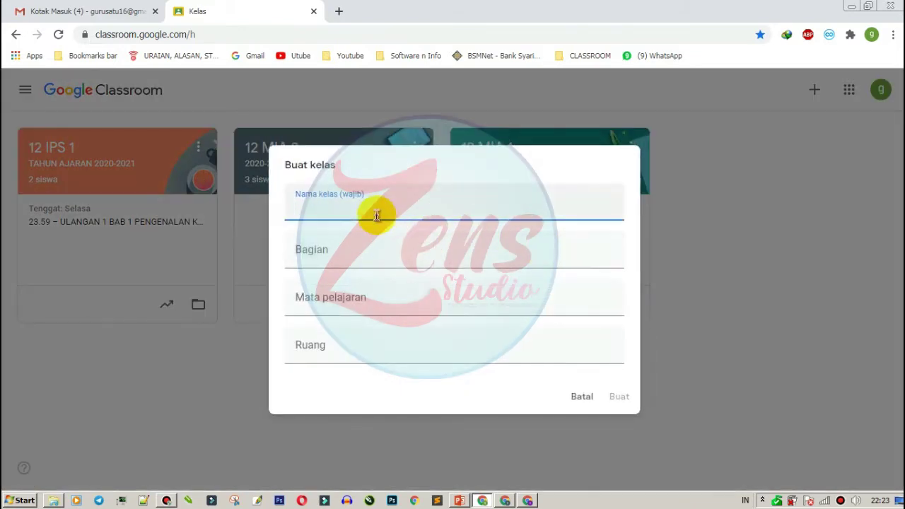
Step: Name the new class XII BAHASA 1 and set its section (Bagian) to 2020-2021
{"action": "left_click", "coordinate": [374, 217]}
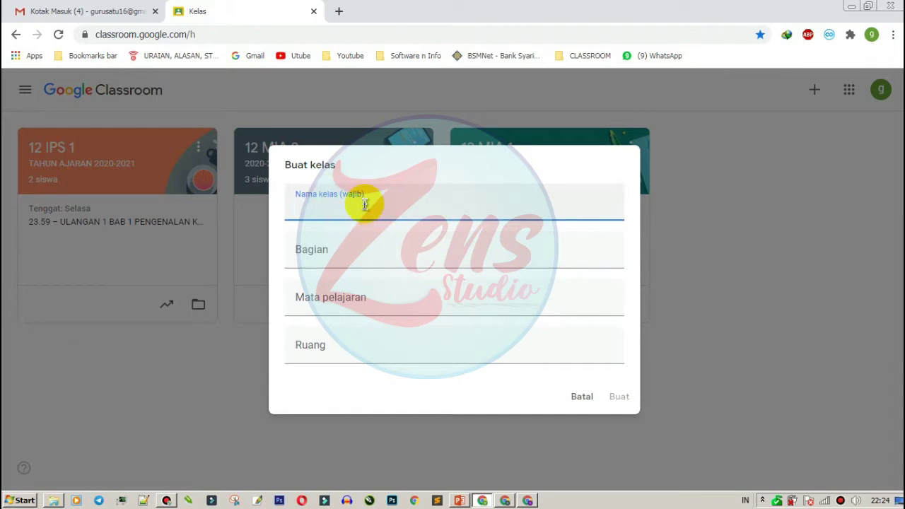
{"action": "type", "text": "12 BAHASA 1"}
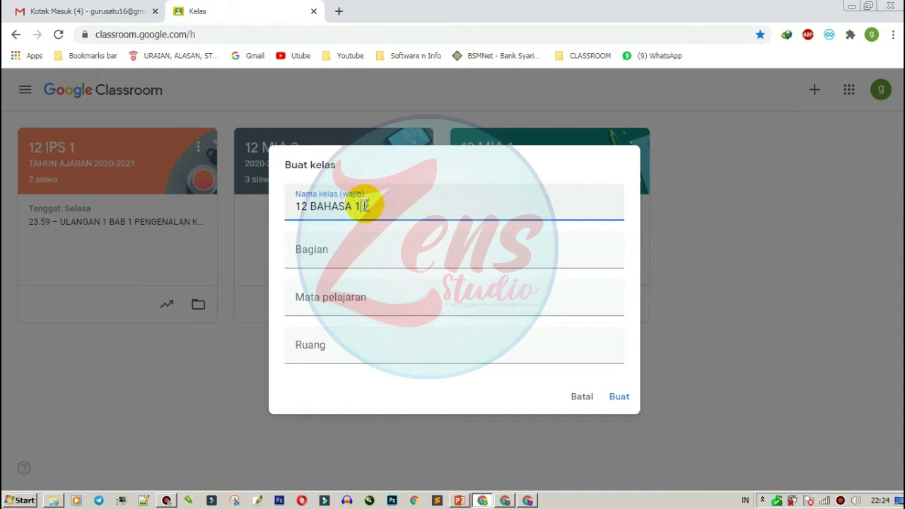
{"action": "double_click", "coordinate": [298, 206]}
{"action": "type", "text": "XII"}
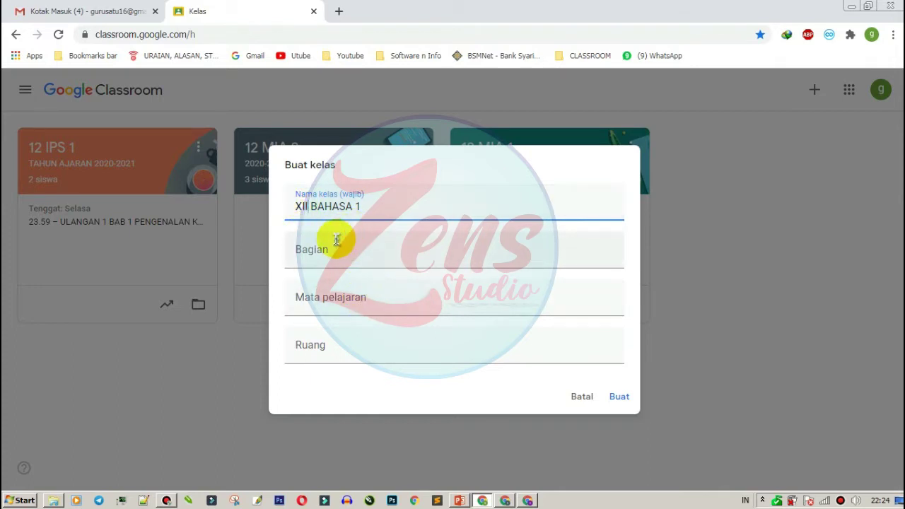
{"action": "left_click", "coordinate": [319, 258]}
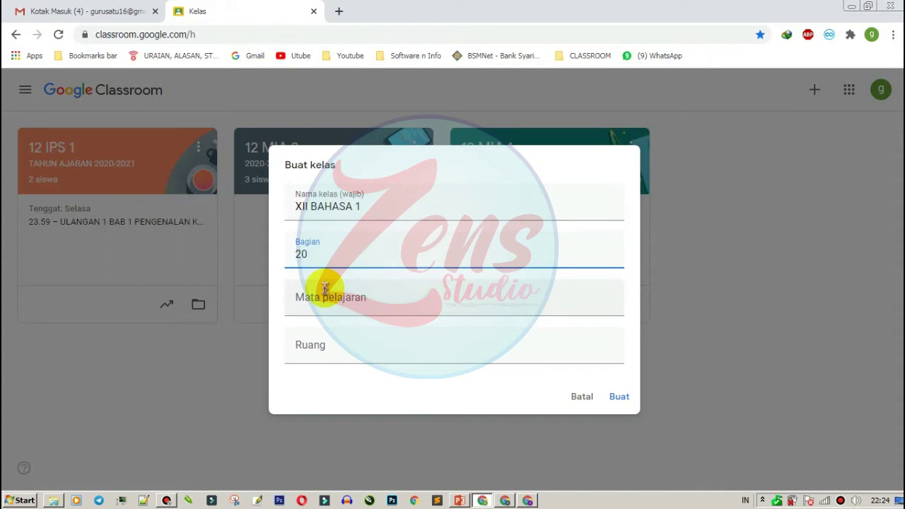
{"action": "type", "text": "2020-2021"}
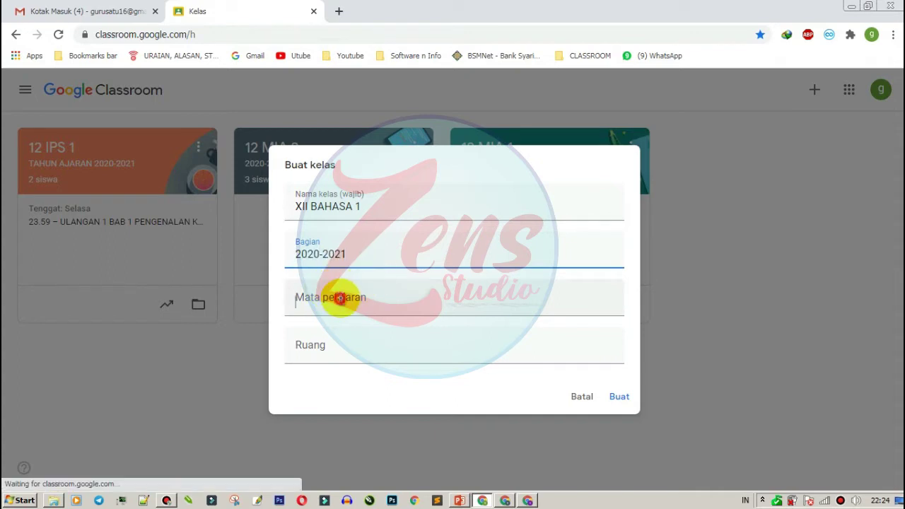
Step: Enter BHS INGGRIS, BHS INDONESIA, KOMPUTER as the class's subject (Mata pelajaran)
{"action": "left_click", "coordinate": [342, 298]}
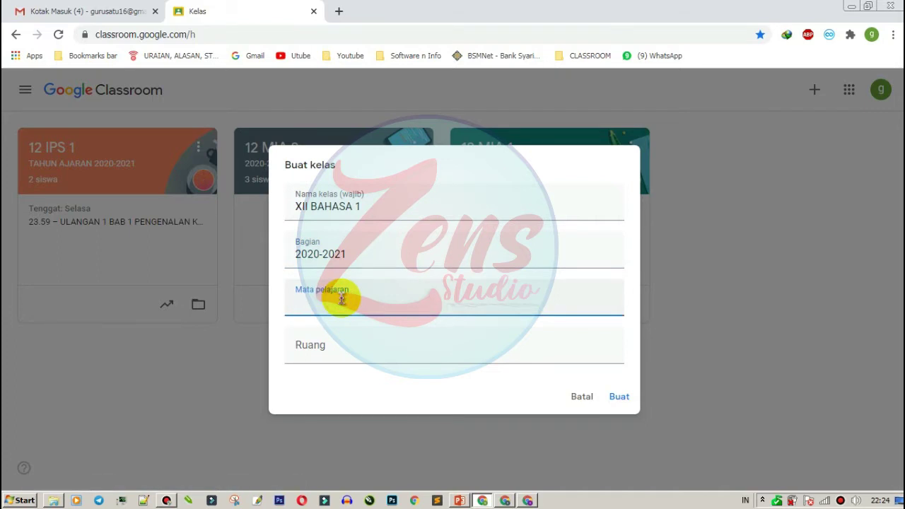
{"action": "type", "text": "BAH"}
{"action": "key", "text": "BackSpace"}
{"action": "key", "text": "BackSpace"}
{"action": "key", "text": "BackSpace"}
{"action": "key", "text": "BackSpace"}
{"action": "key", "text": "BackSpace"}
{"action": "type", "text": "HS INGGRIS, "}
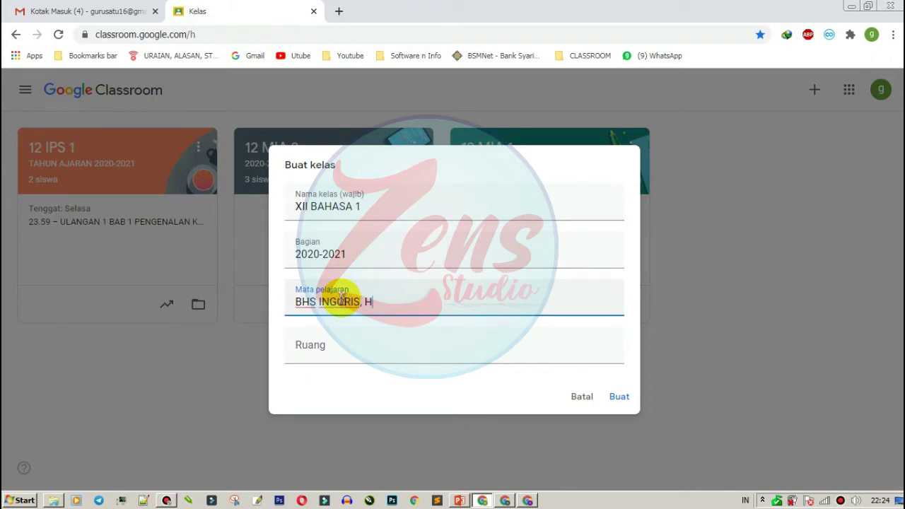
{"action": "type", "text": "BHS INDONESIA,"}
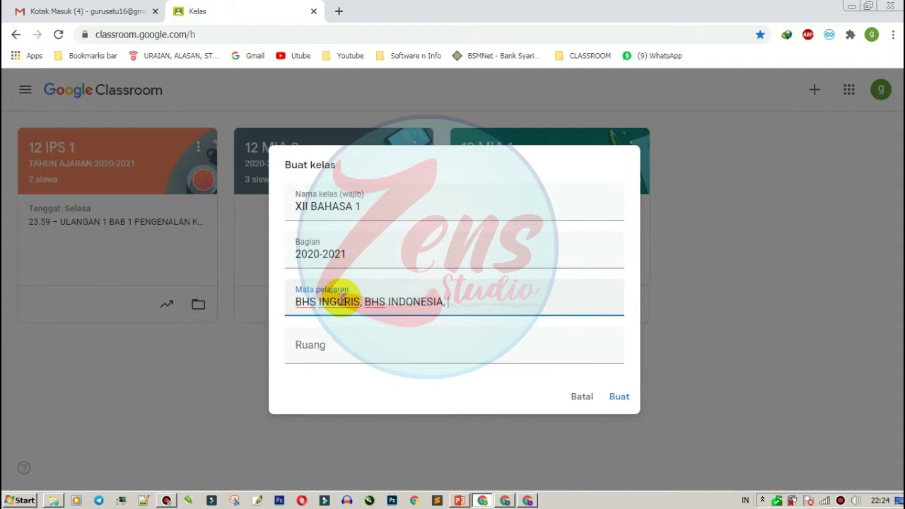
{"action": "type", "text": " KOMPUTER"}
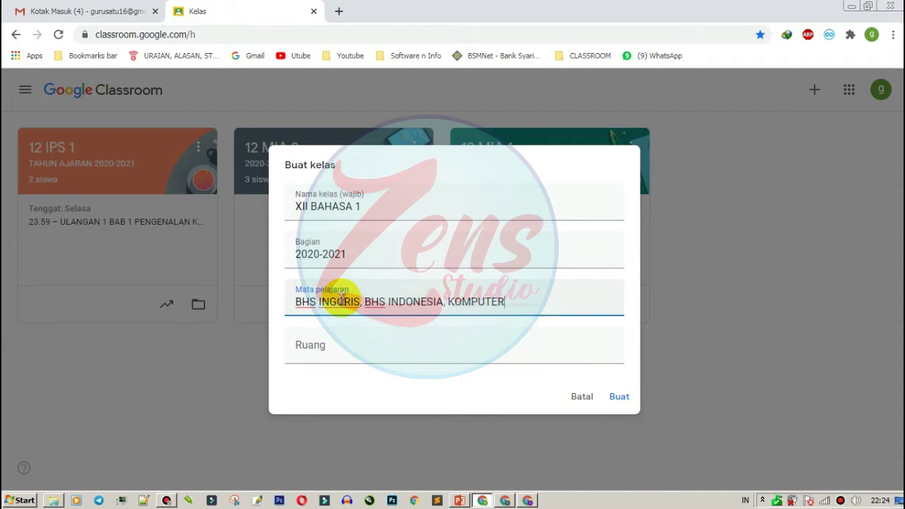
Step: Set the room (Ruang) to XII BAHASA 1 and create the class
{"action": "left_click", "coordinate": [407, 358]}
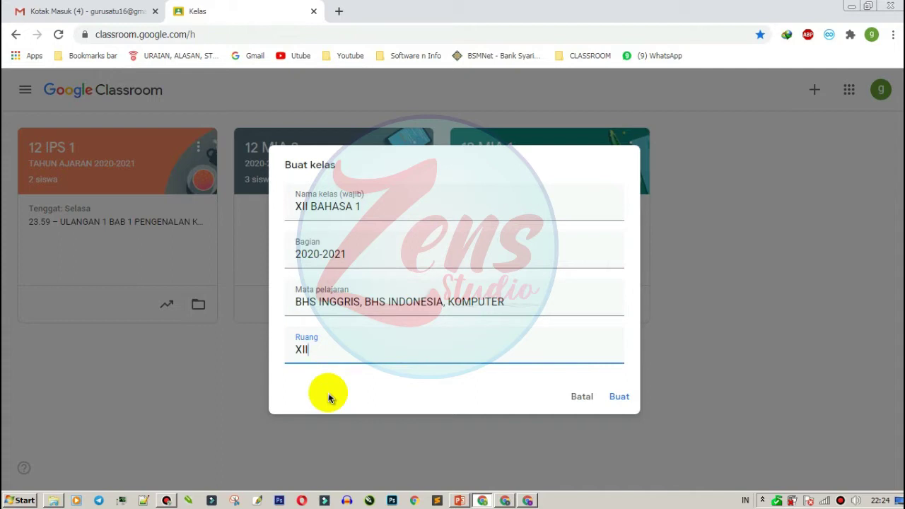
{"action": "type", "text": "XII BAHASA 1"}
{"action": "left_click", "coordinate": [617, 395]}
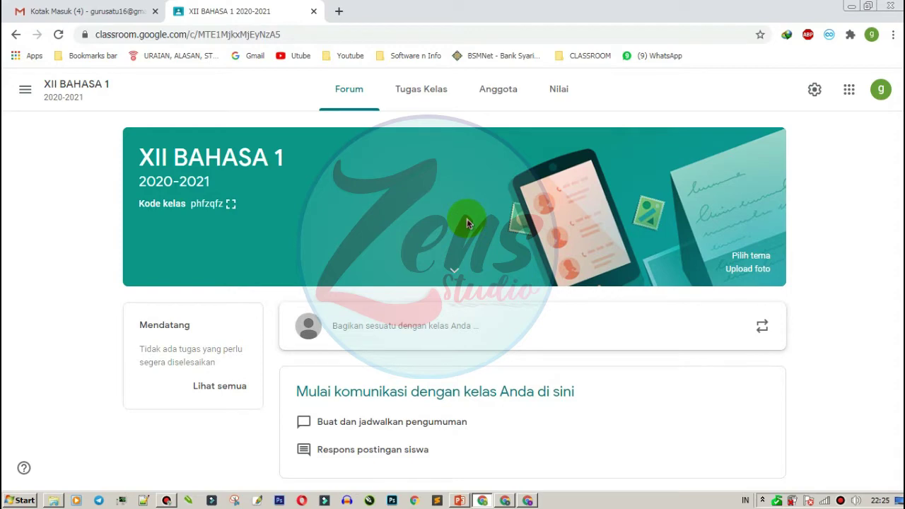
Step: Look through the new class's Forum, Tugas Kelas, Anggota and Nilai pages, ending on the Forum page
{"action": "left_click", "coordinate": [355, 94]}
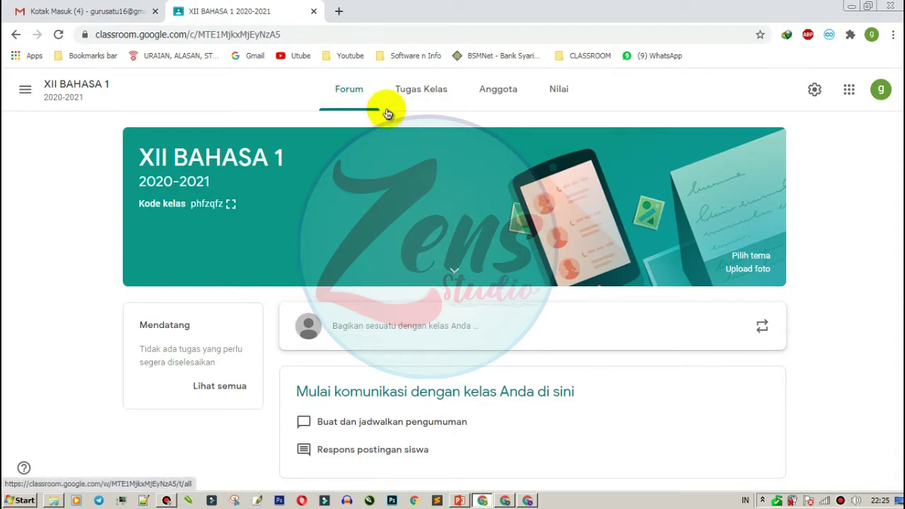
{"action": "left_click", "coordinate": [342, 98]}
{"action": "left_click", "coordinate": [413, 98]}
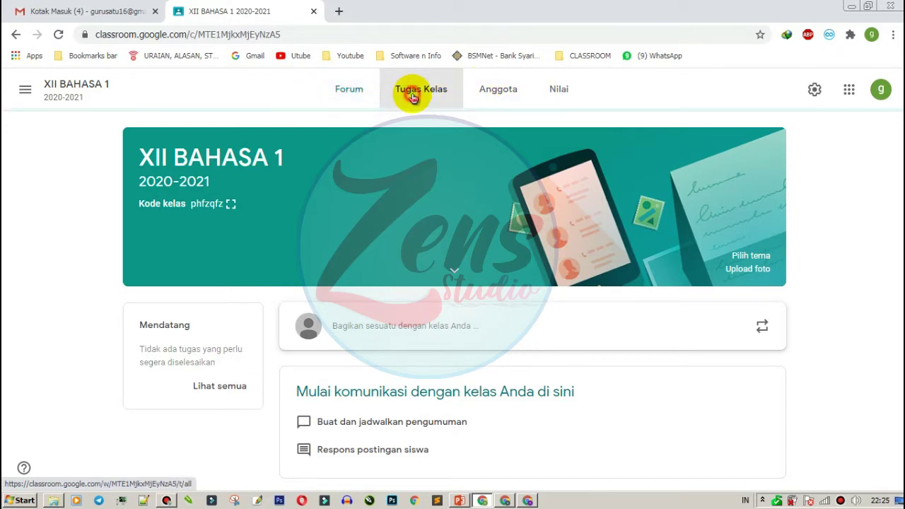
{"action": "left_click", "coordinate": [502, 92]}
{"action": "left_click", "coordinate": [553, 97]}
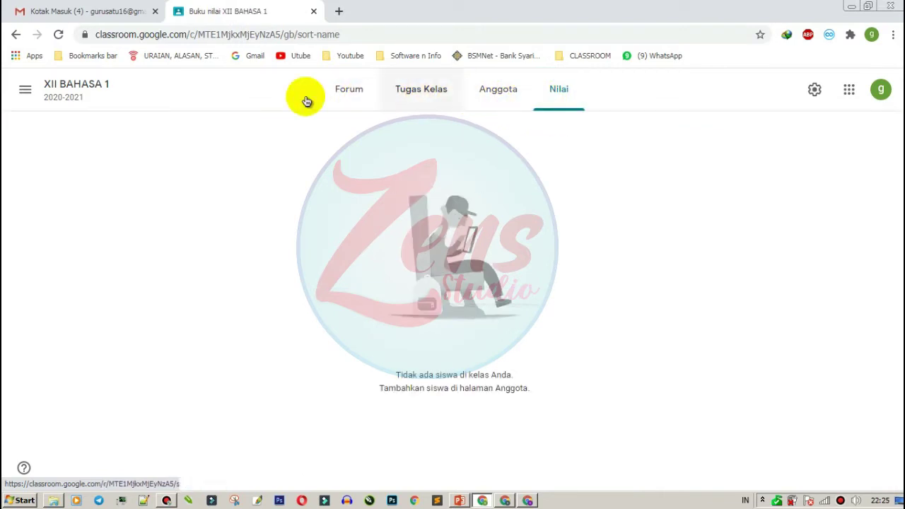
{"action": "left_click", "coordinate": [346, 92]}
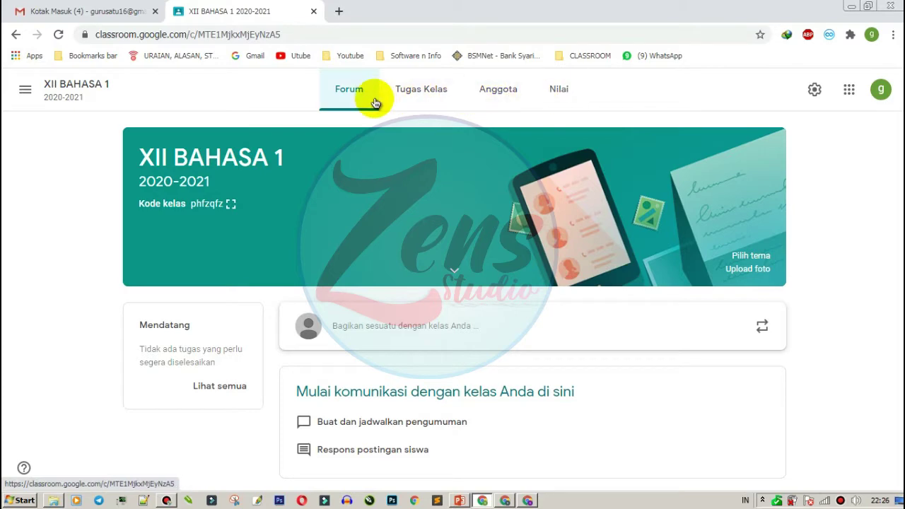
{"action": "left_click", "coordinate": [548, 92]}
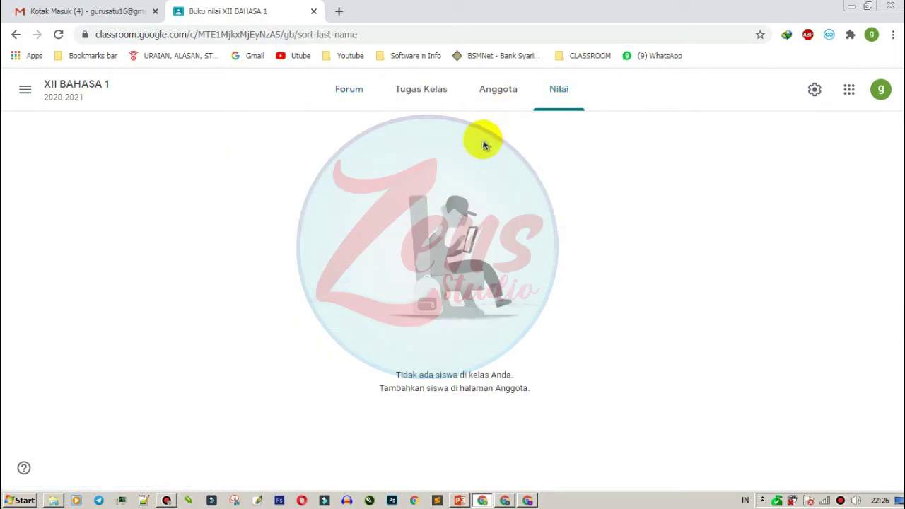
{"action": "left_click", "coordinate": [504, 94]}
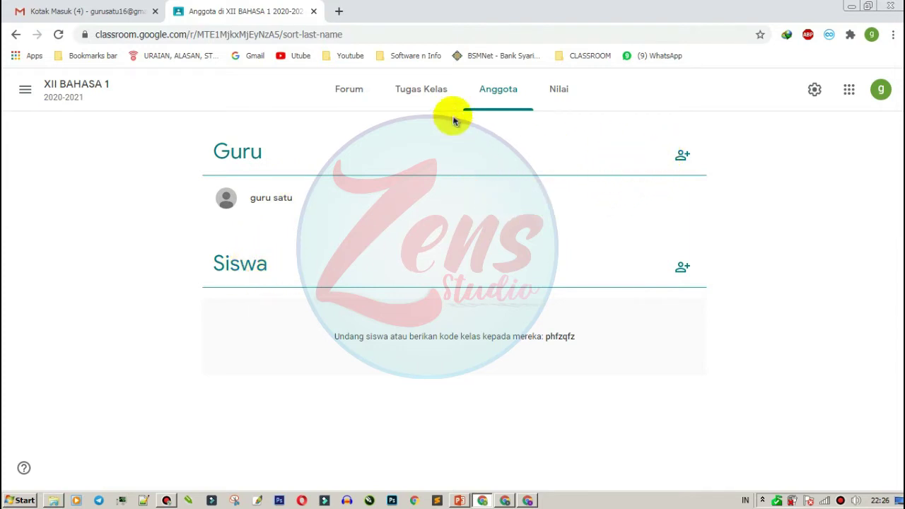
{"action": "left_click", "coordinate": [429, 94]}
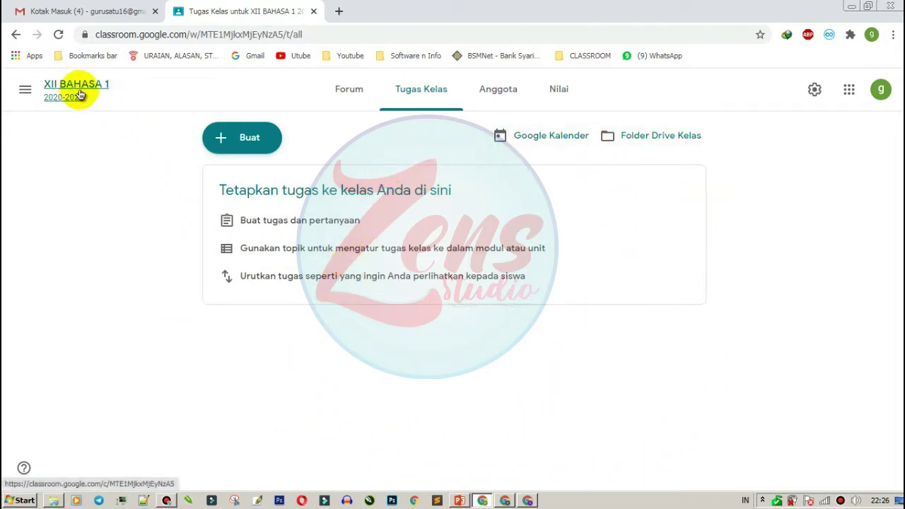
{"action": "left_click", "coordinate": [352, 106]}
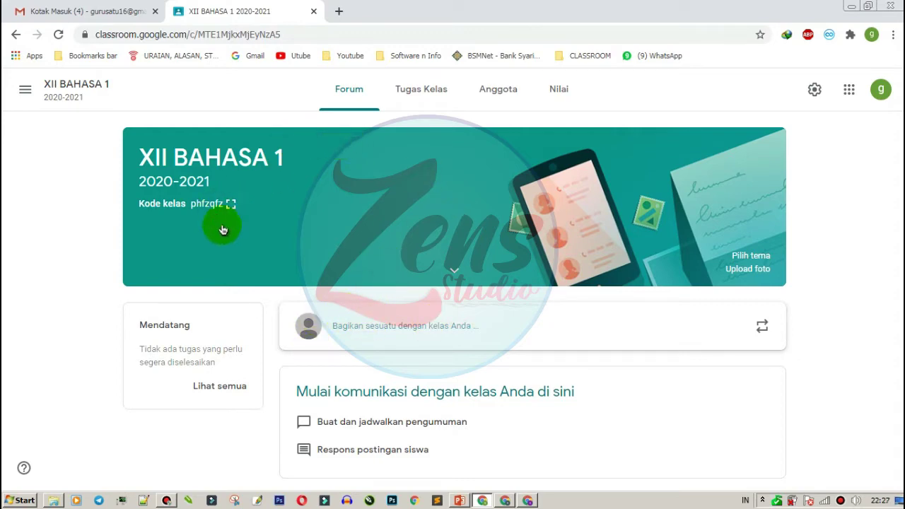
Step: Open the class settings and look through the Detail Kelas, Umum and Penilaian sections, returning to Detail Kelas
{"action": "left_click", "coordinate": [817, 90]}
{"action": "scroll", "coordinate": [424, 323], "scroll_direction": "down", "scroll_amount": 4}
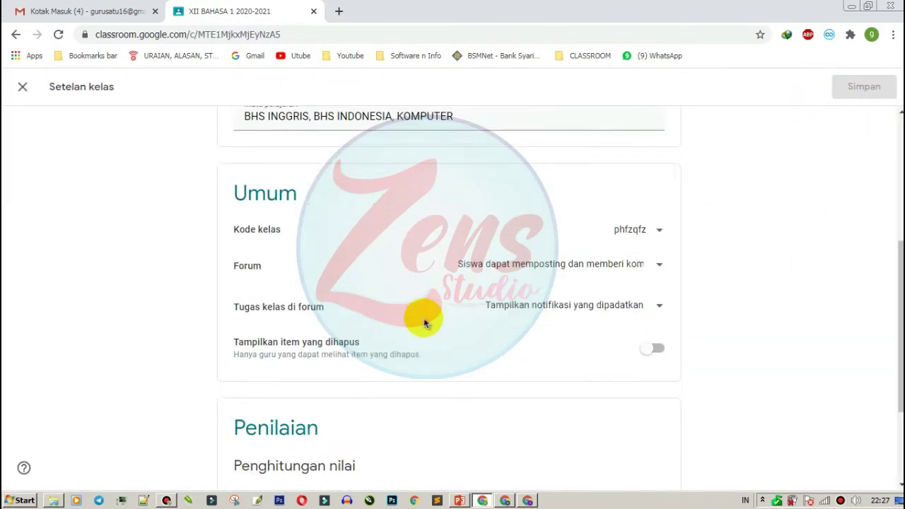
{"action": "scroll", "coordinate": [424, 323], "scroll_direction": "down", "scroll_amount": 2}
{"action": "scroll", "coordinate": [417, 318], "scroll_direction": "up", "scroll_amount": 2}
{"action": "scroll", "coordinate": [424, 303], "scroll_direction": "up", "scroll_amount": 2}
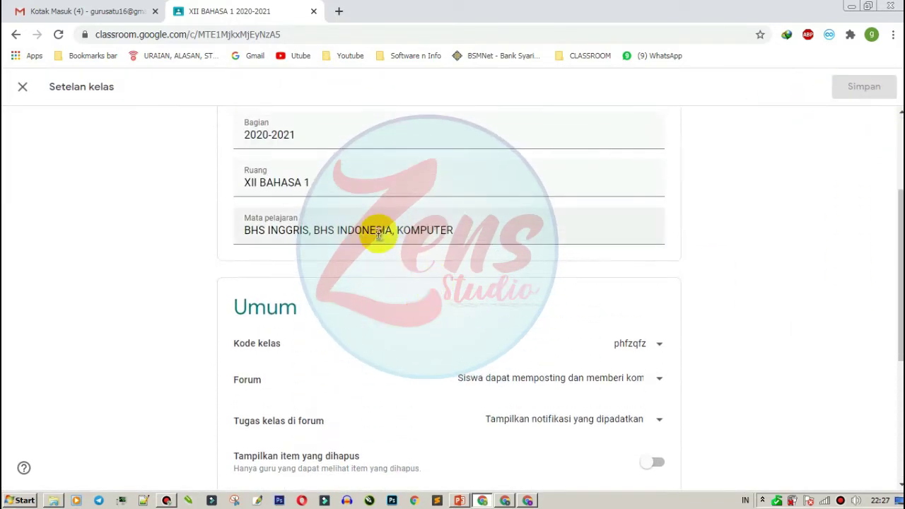
{"action": "scroll", "coordinate": [323, 203], "scroll_direction": "up", "scroll_amount": 2}
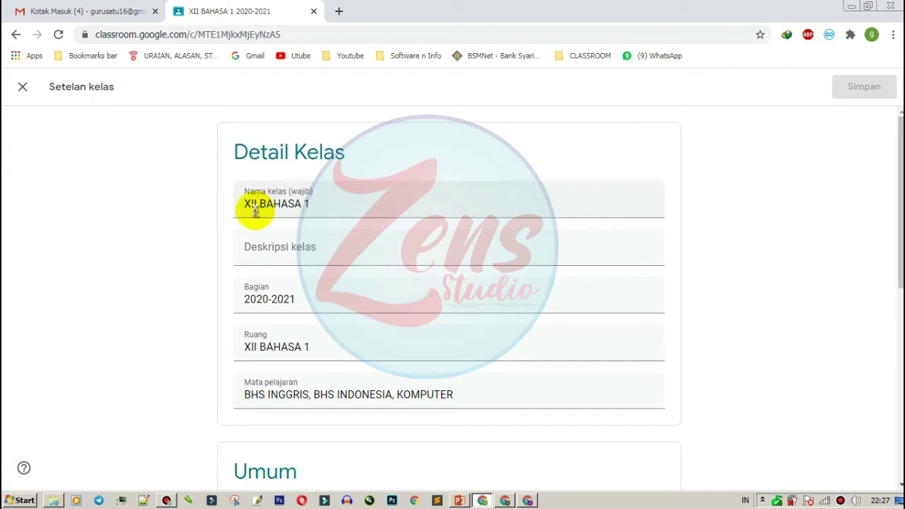
Step: Try the class description (Deskripsi kelas) "Kelas ini berisi 35 orang" and clear the field again
{"action": "left_click", "coordinate": [318, 253]}
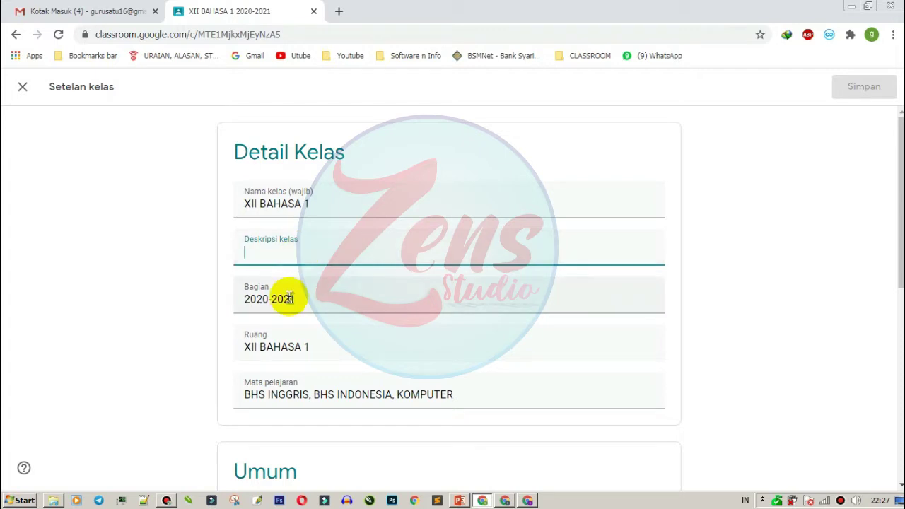
{"action": "type", "text": "kELASA"}
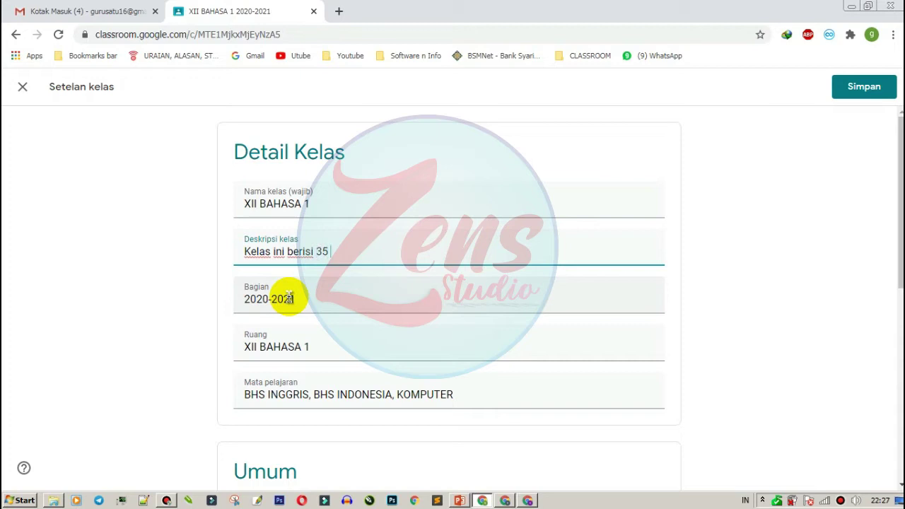
{"action": "key", "text": "ctrl+a"}
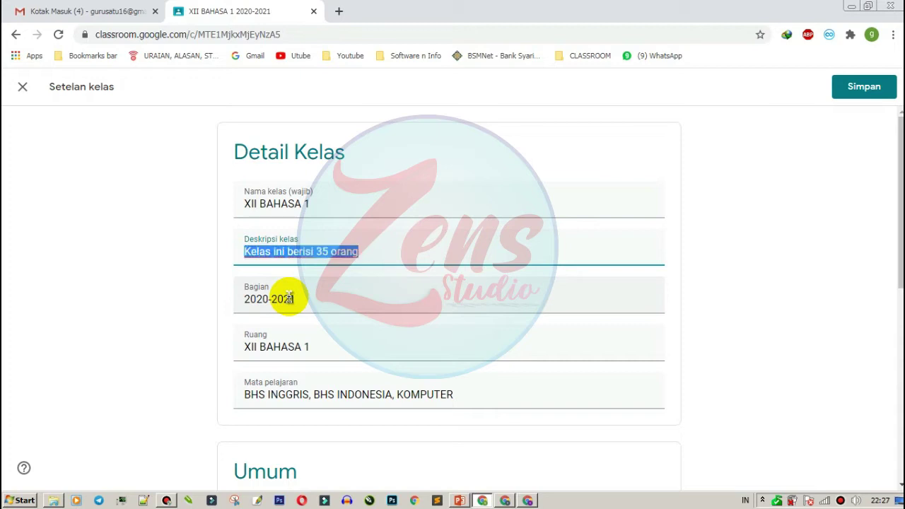
{"action": "key", "text": "BackSpace"}
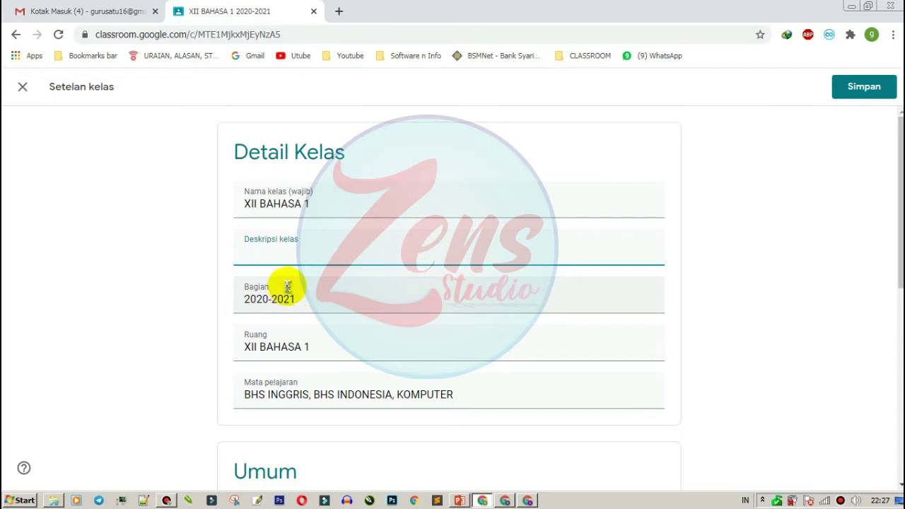
Step: Check the class code (Kode kelas) options under Umum and set the Forum permission to "Siswa hanya dapat memberi komentar"
{"action": "scroll", "coordinate": [243, 267], "scroll_direction": "down", "scroll_amount": 4}
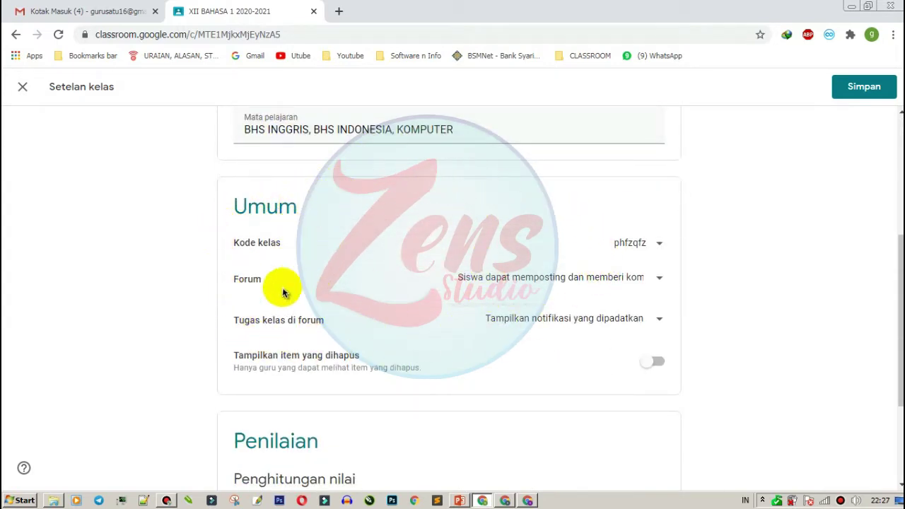
{"action": "left_click", "coordinate": [656, 245]}
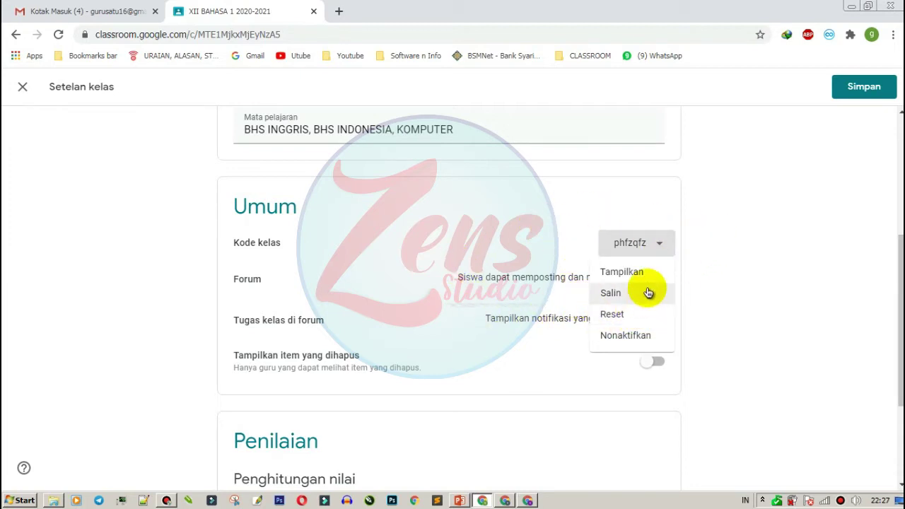
{"action": "left_click", "coordinate": [732, 237]}
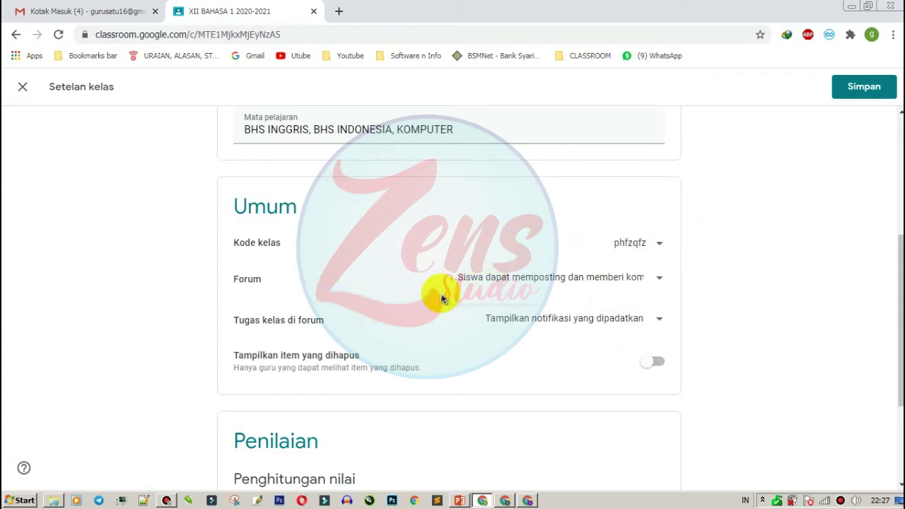
{"action": "left_click", "coordinate": [651, 282]}
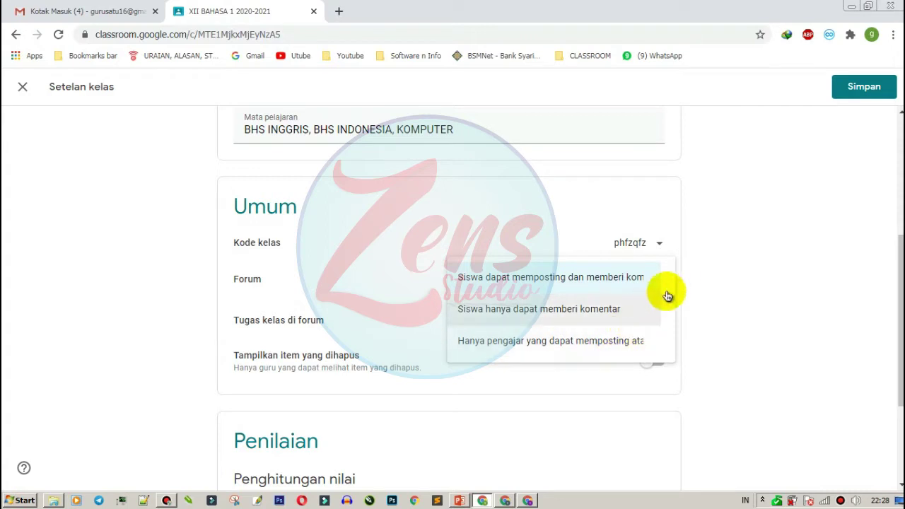
{"action": "left_click", "coordinate": [515, 316]}
Step: Review the options for Tugas kelas di forum and Penghitungan nilai keseluruhan, closing each list without choosing anything
{"action": "scroll", "coordinate": [580, 292], "scroll_direction": "down", "scroll_amount": 2}
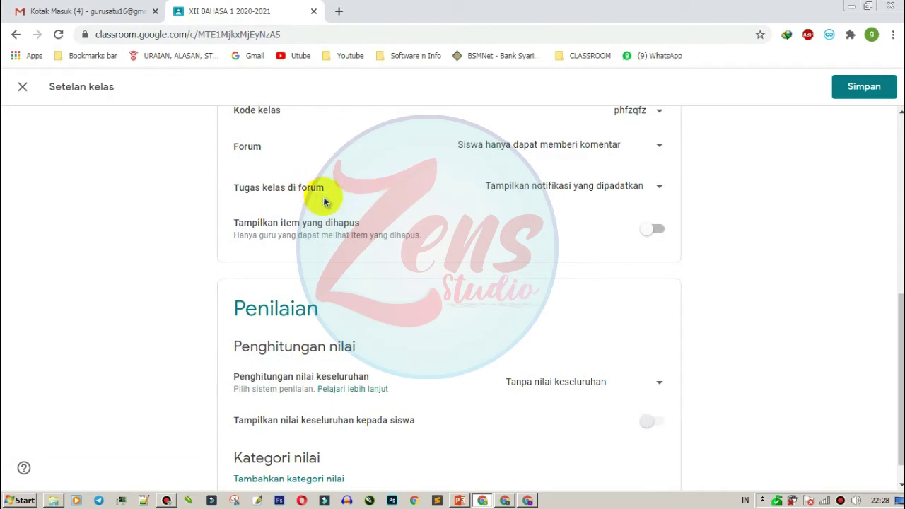
{"action": "left_click", "coordinate": [542, 186]}
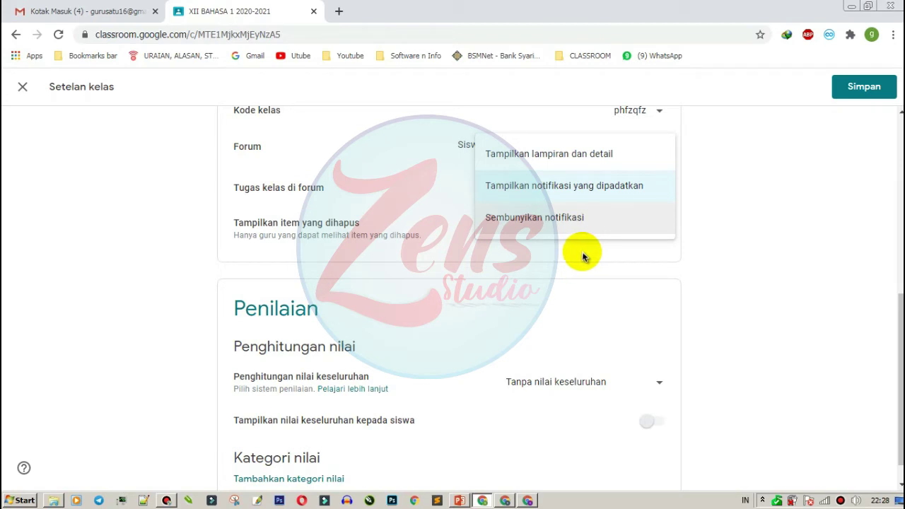
{"action": "left_click", "coordinate": [776, 200]}
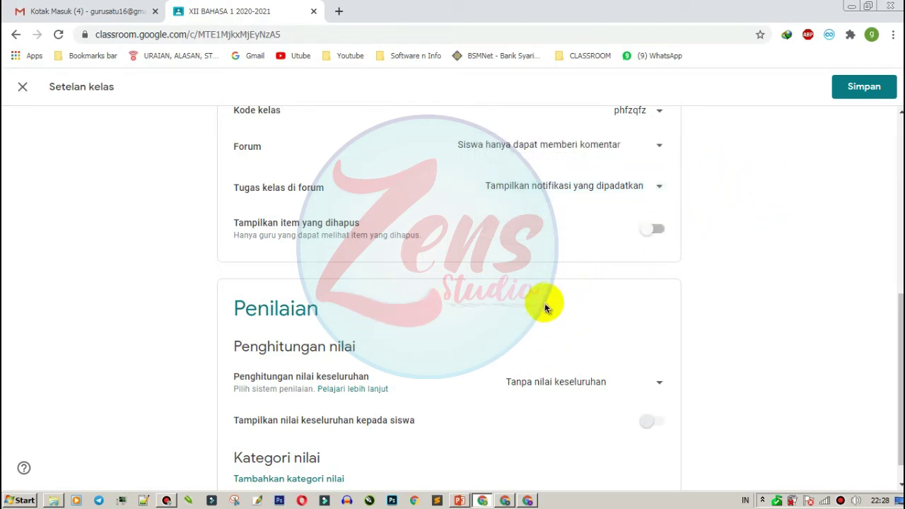
{"action": "scroll", "coordinate": [573, 263], "scroll_direction": "up", "scroll_amount": 1}
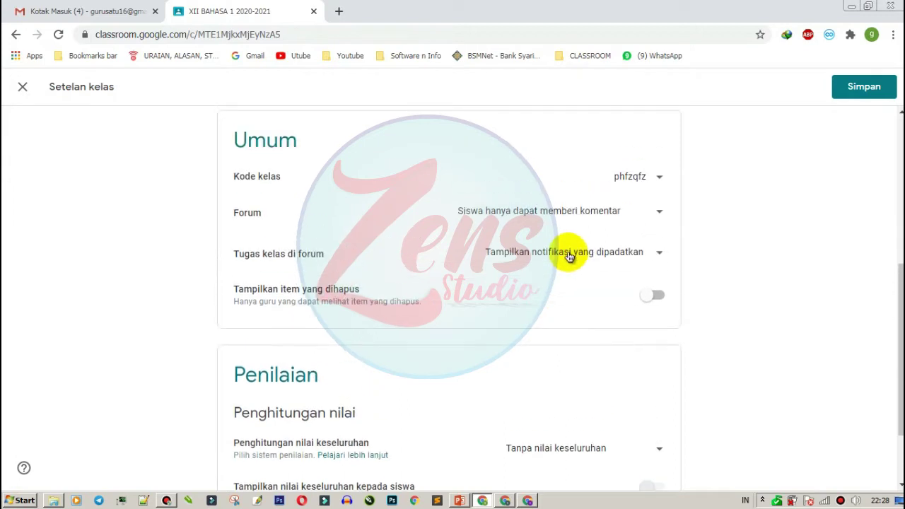
{"action": "scroll", "coordinate": [506, 266], "scroll_direction": "down", "scroll_amount": 2}
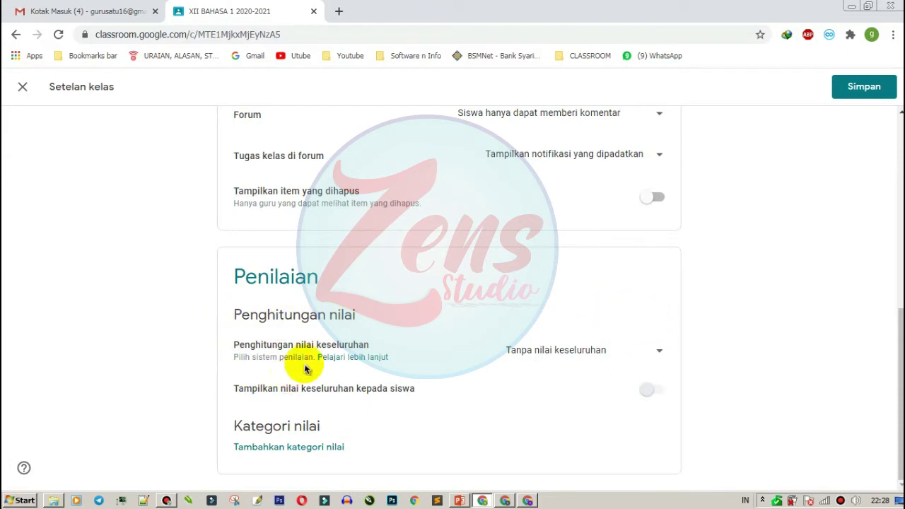
{"action": "left_click", "coordinate": [578, 351]}
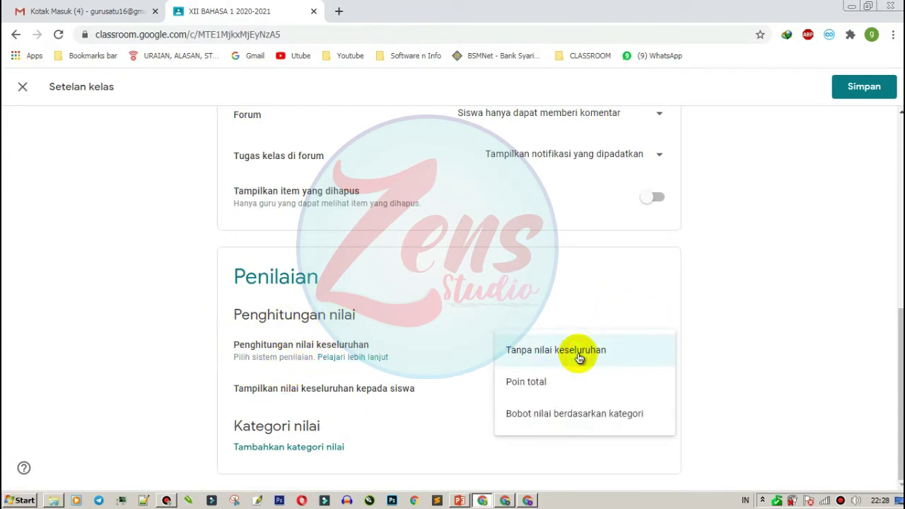
{"action": "left_click", "coordinate": [675, 319]}
Step: Look over the class details and general settings once more and save the class settings
{"action": "scroll", "coordinate": [591, 289], "scroll_direction": "up", "scroll_amount": 6}
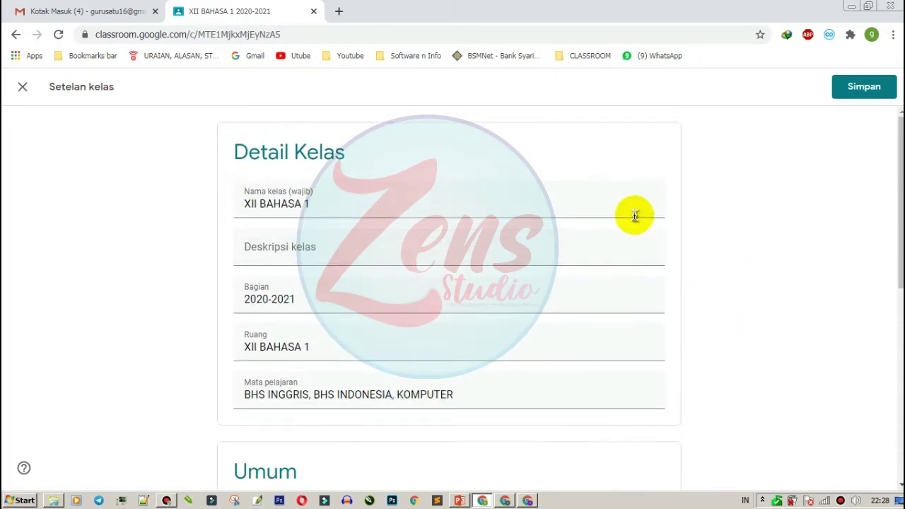
{"action": "scroll", "coordinate": [634, 212], "scroll_direction": "down", "scroll_amount": 4}
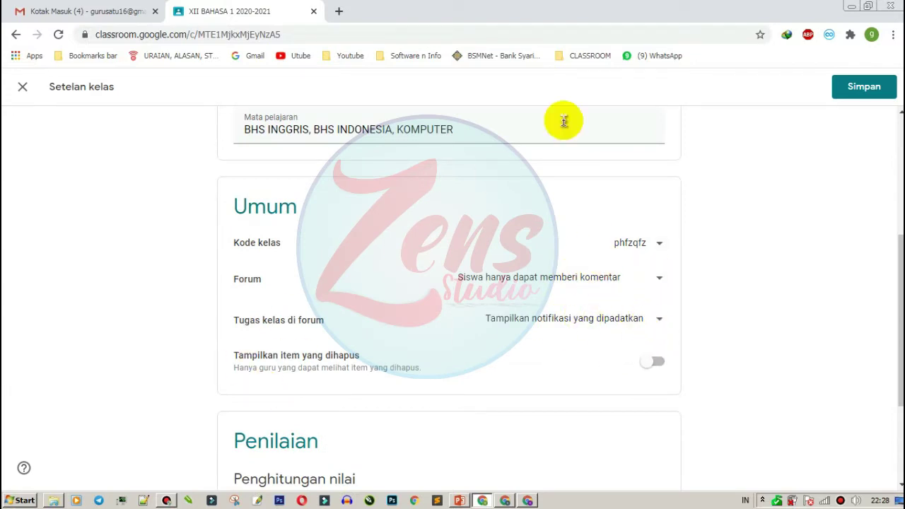
{"action": "left_click", "coordinate": [866, 92]}
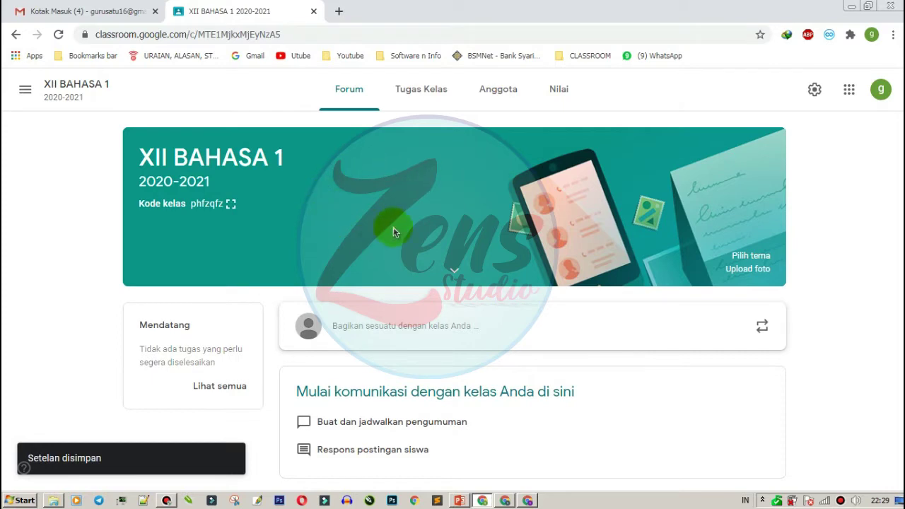
Step: Apply the blue theme with the yellow book and earphones from the General gallery as the class theme
{"action": "left_click", "coordinate": [751, 256]}
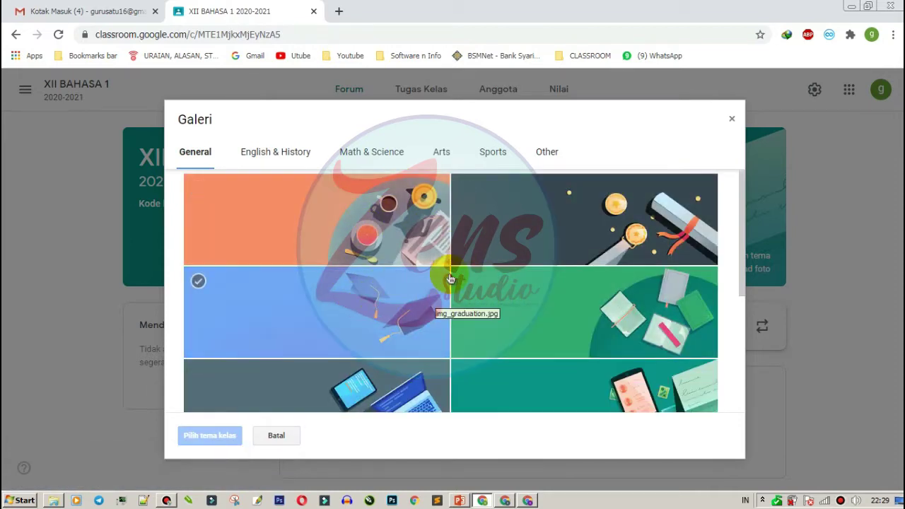
{"action": "scroll", "coordinate": [449, 282], "scroll_direction": "down", "scroll_amount": 3}
{"action": "left_click", "coordinate": [394, 320]}
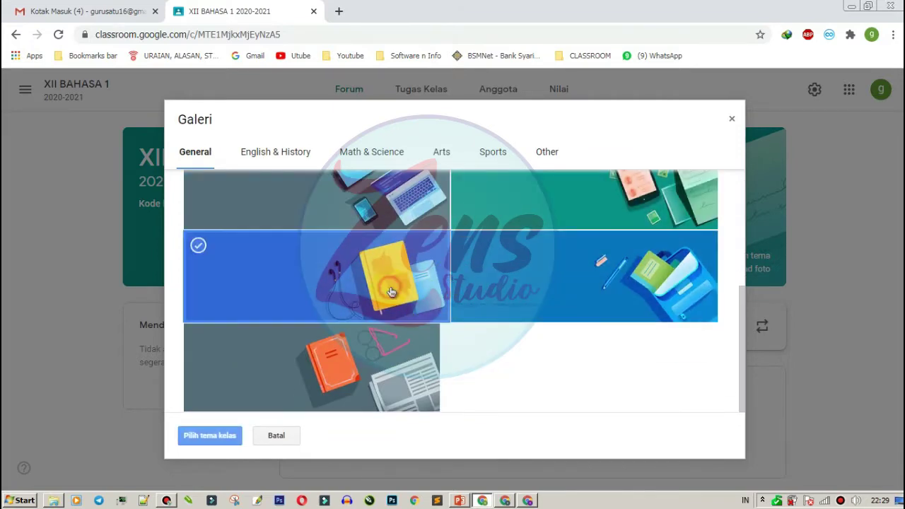
{"action": "left_click", "coordinate": [209, 435]}
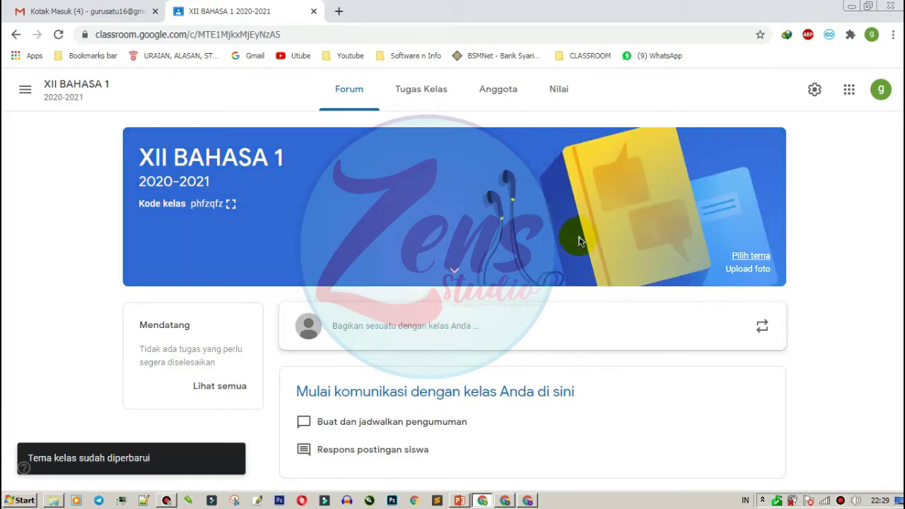
Step: Look at the class photo upload option and its file selection, and close both without choosing a photo
{"action": "left_click", "coordinate": [740, 275]}
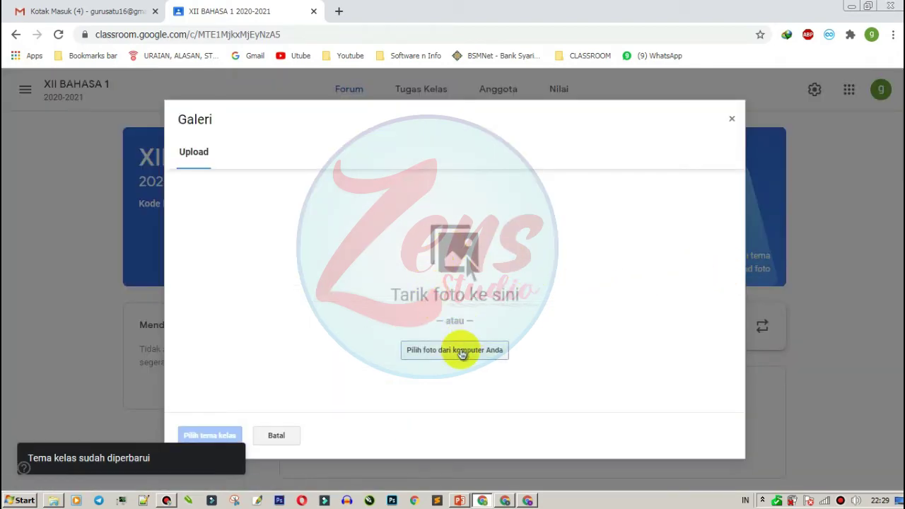
{"action": "left_click", "coordinate": [460, 351]}
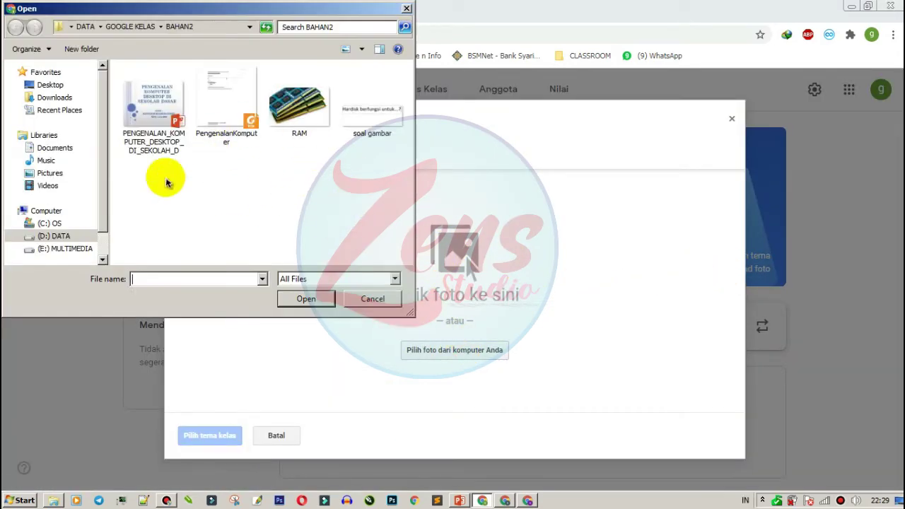
{"action": "left_click", "coordinate": [362, 300]}
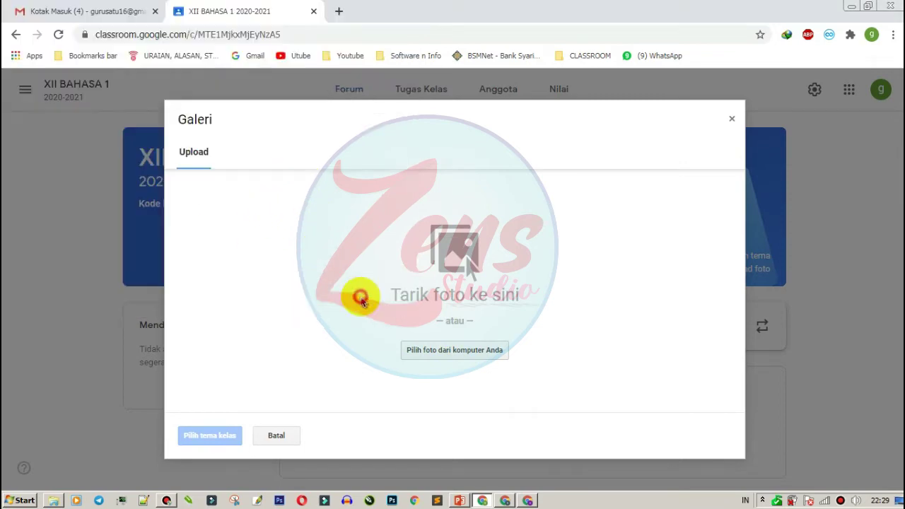
{"action": "left_click", "coordinate": [731, 120]}
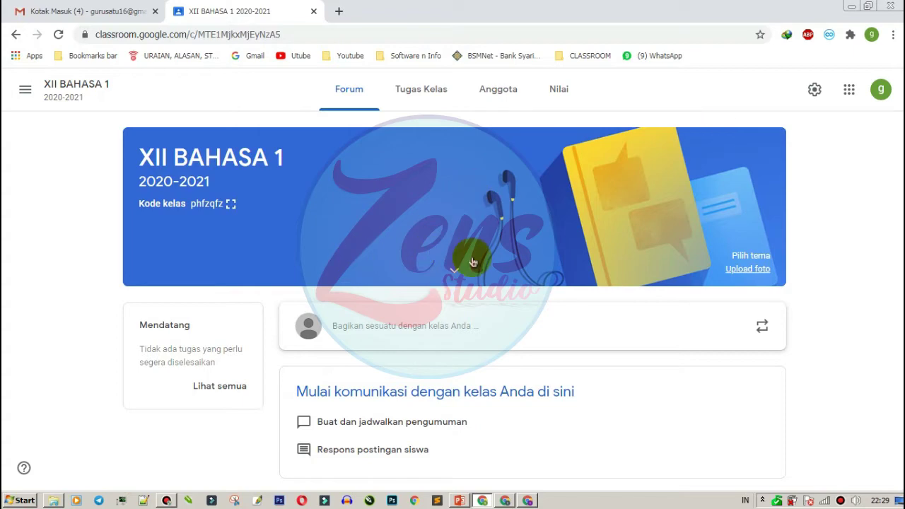
Step: Add a topic named MATERI KOMPUTER to the class's Tugas Kelas page
{"action": "left_click", "coordinate": [442, 104]}
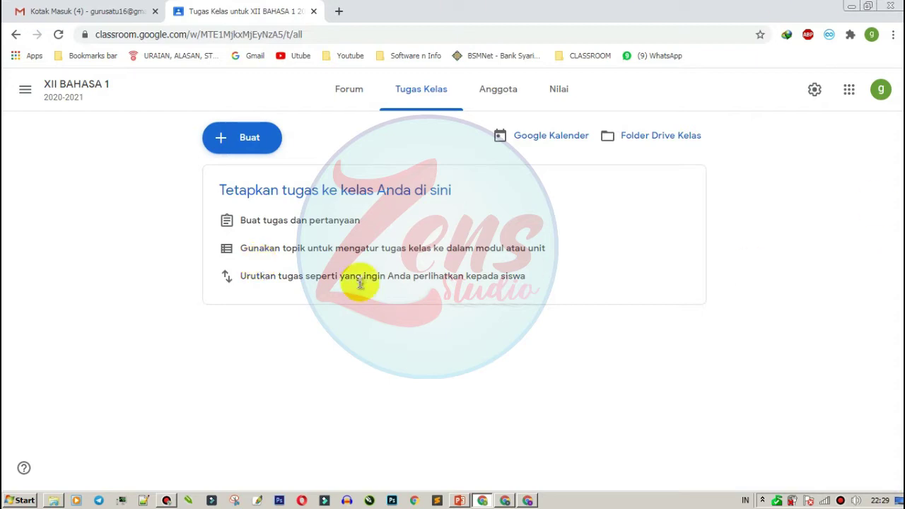
{"action": "left_click", "coordinate": [429, 101]}
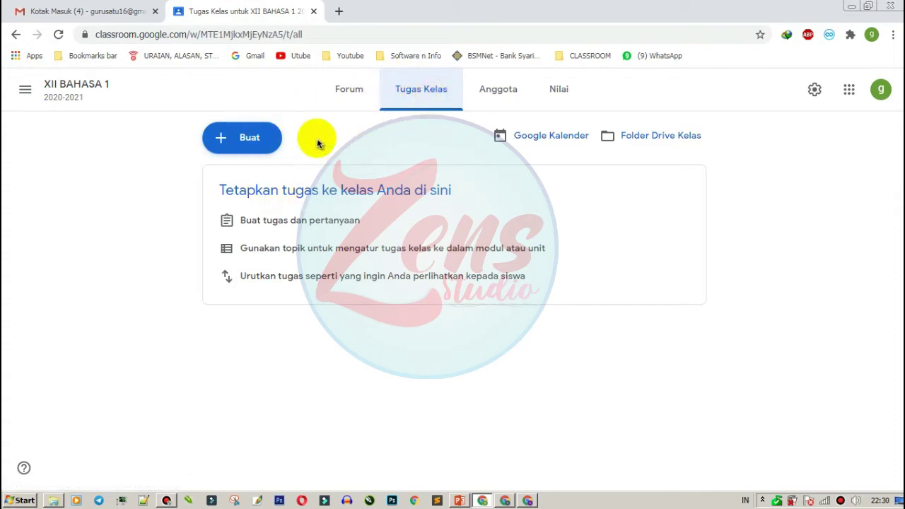
{"action": "left_click", "coordinate": [253, 149]}
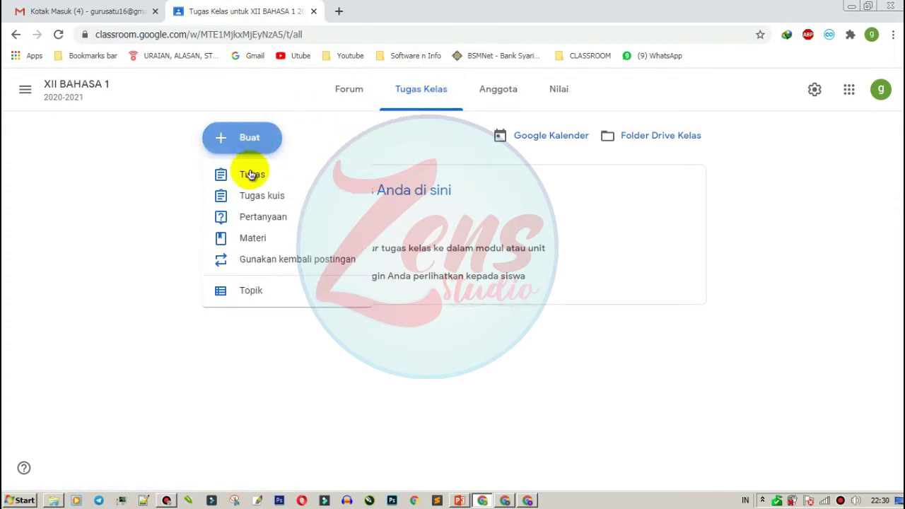
{"action": "left_click", "coordinate": [275, 298]}
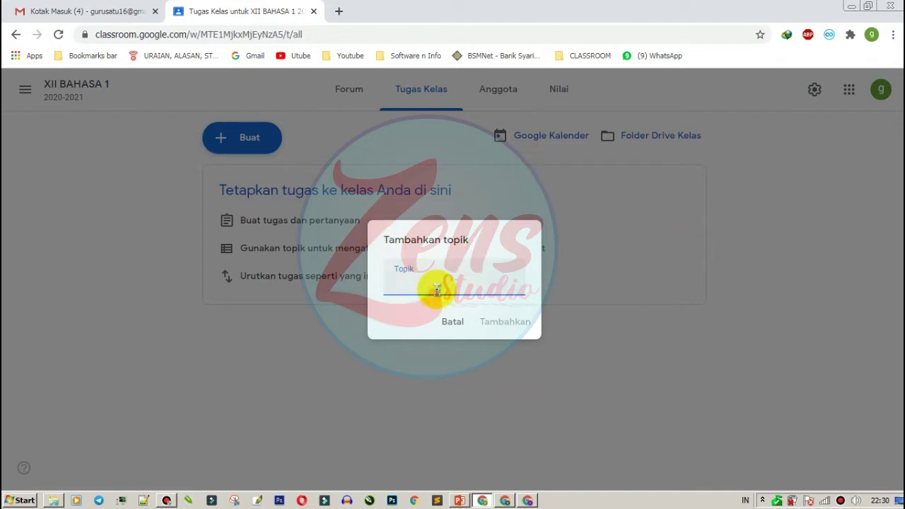
{"action": "key", "text": "BackSpace"}
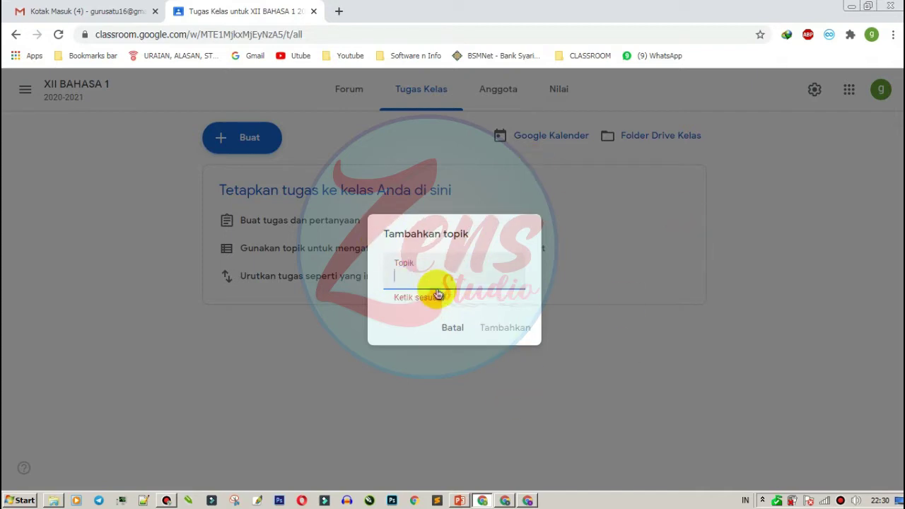
{"action": "type", "text": "BAHAN AJAR"}
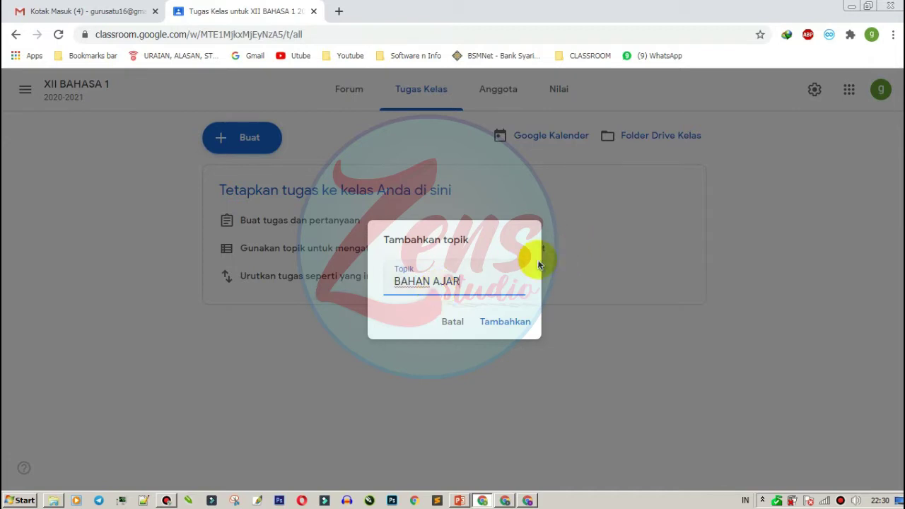
{"action": "double_click", "coordinate": [413, 281]}
{"action": "type", "text": "MATERI"}
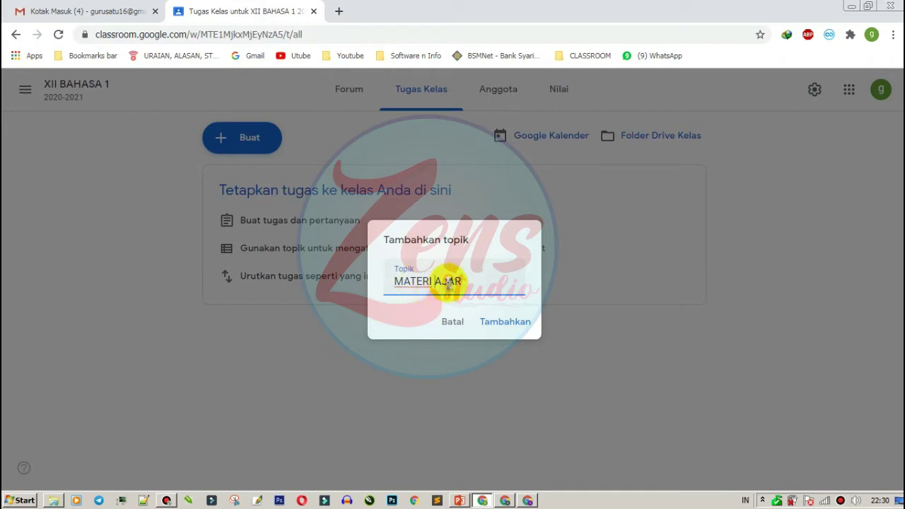
{"action": "double_click", "coordinate": [448, 282]}
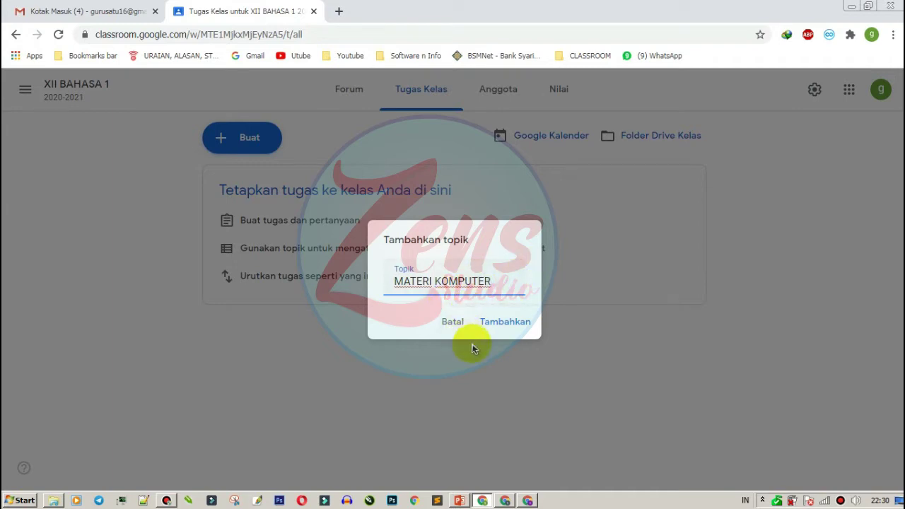
{"action": "left_click", "coordinate": [515, 321]}
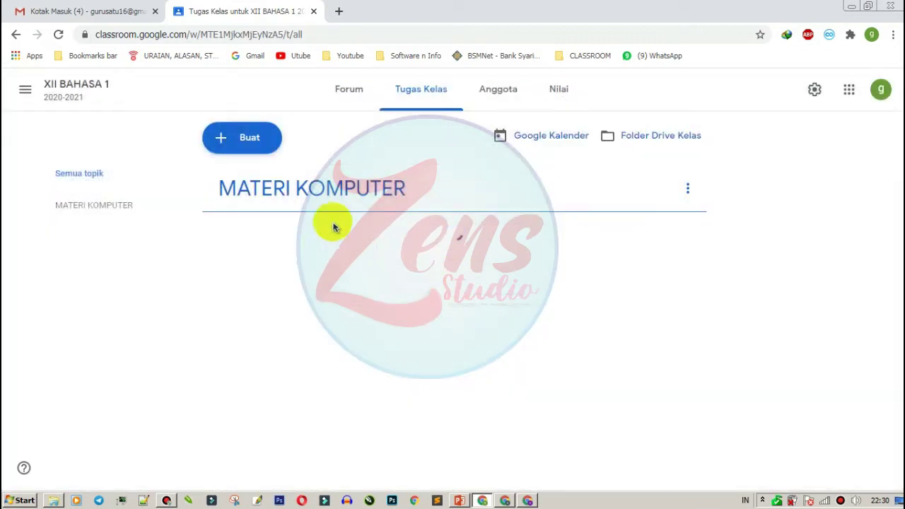
Step: Add a second classwork topic named SLIDE PRESENTASI
{"action": "left_click", "coordinate": [251, 139]}
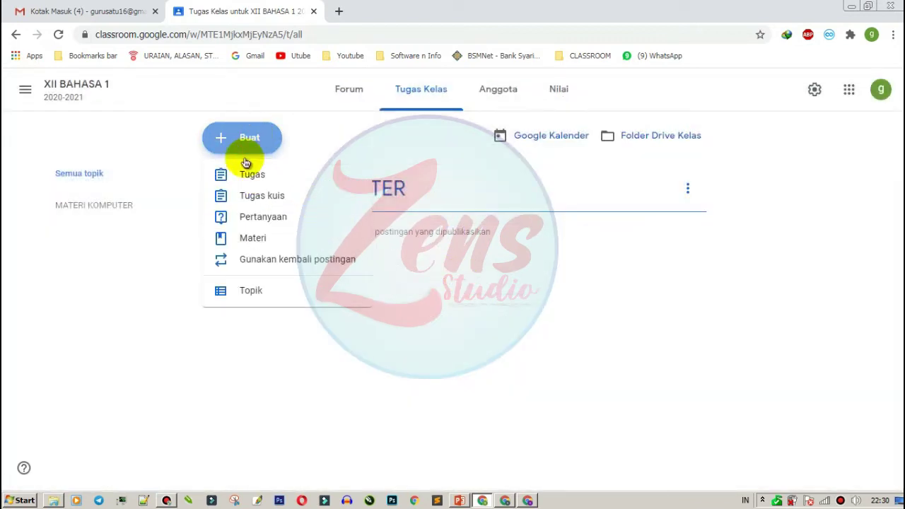
{"action": "left_click", "coordinate": [245, 300]}
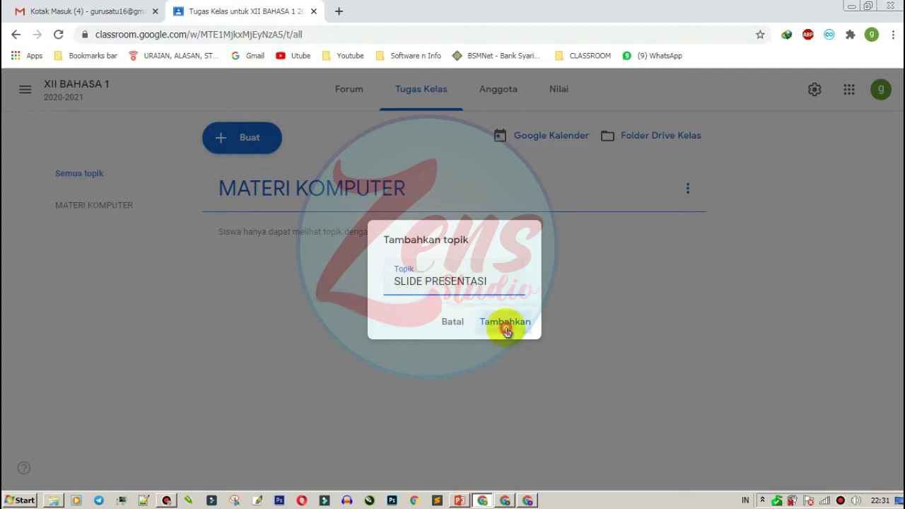
{"action": "left_click", "coordinate": [506, 323]}
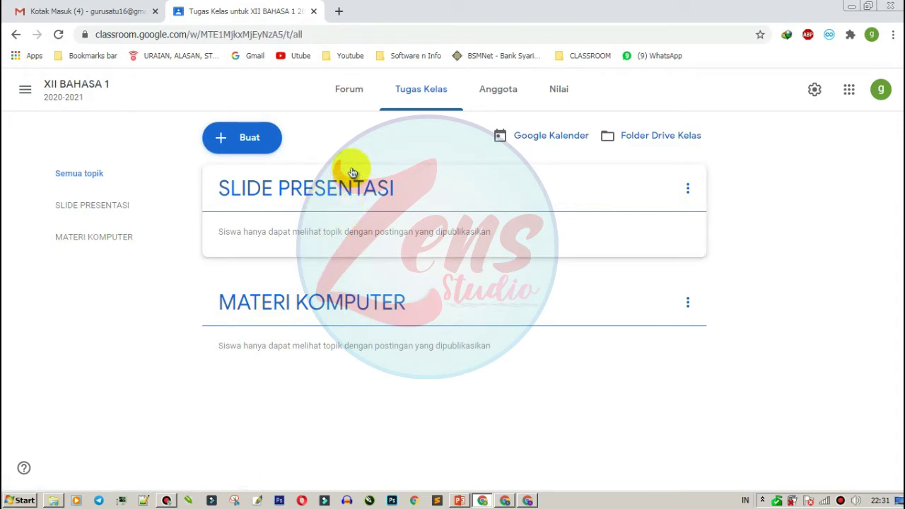
Step: Add another classwork topic named VIDEO PEMBAHASAN
{"action": "left_click", "coordinate": [242, 145]}
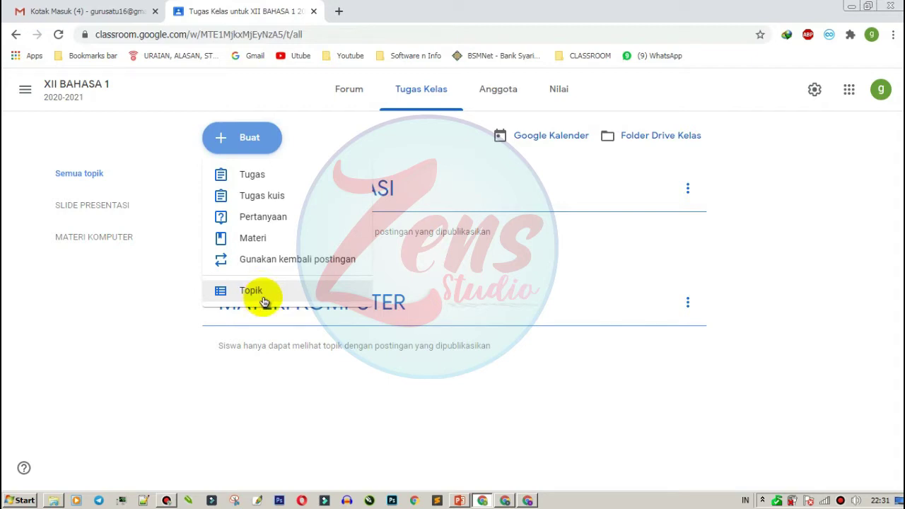
{"action": "left_click", "coordinate": [263, 298]}
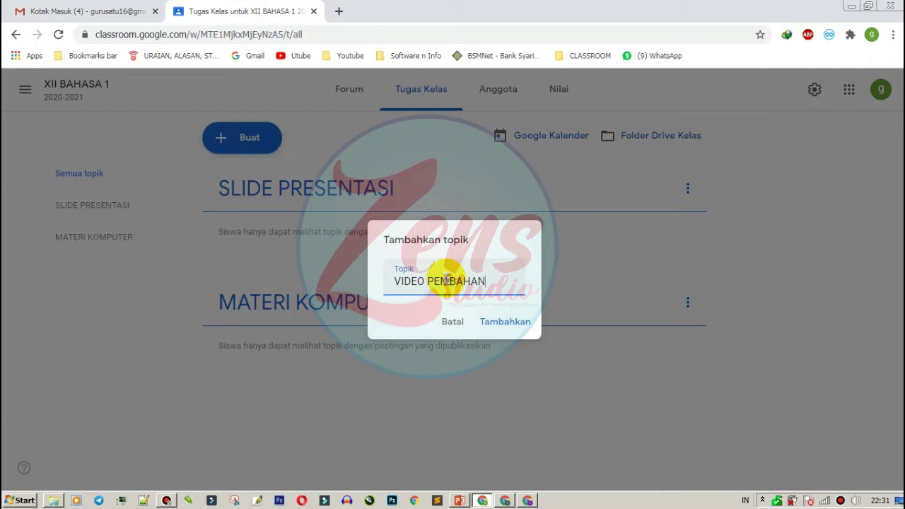
{"action": "type", "text": "VIDEO PEMBAHASAN"}
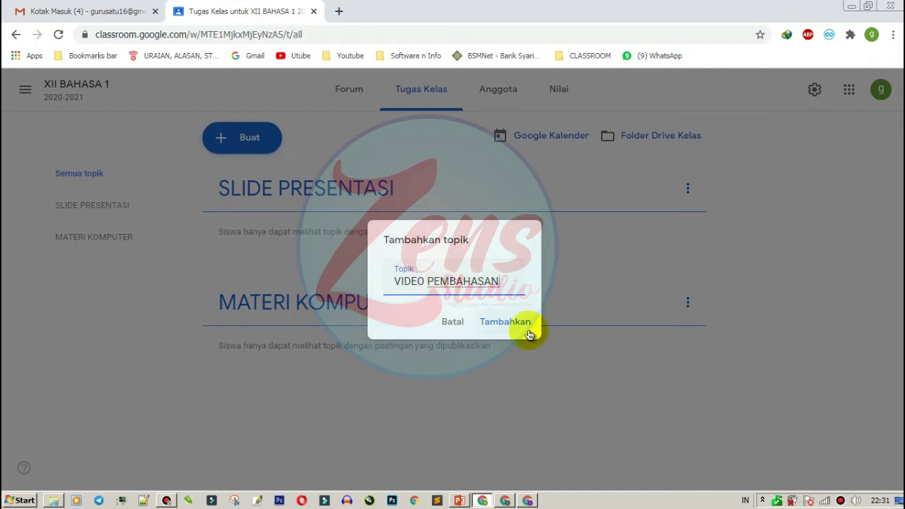
{"action": "left_click", "coordinate": [527, 325]}
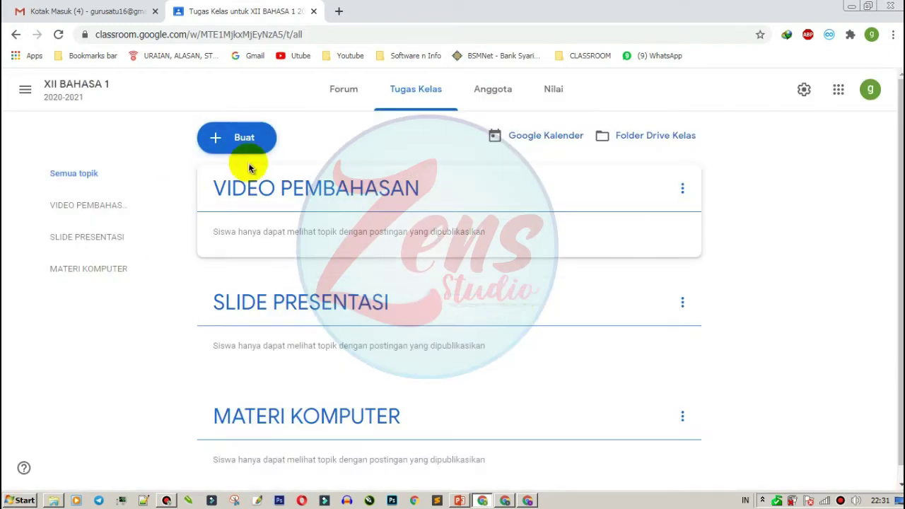
Step: Add a fourth classwork topic named SOAL SOAL
{"action": "left_click", "coordinate": [256, 141]}
{"action": "left_click", "coordinate": [251, 289]}
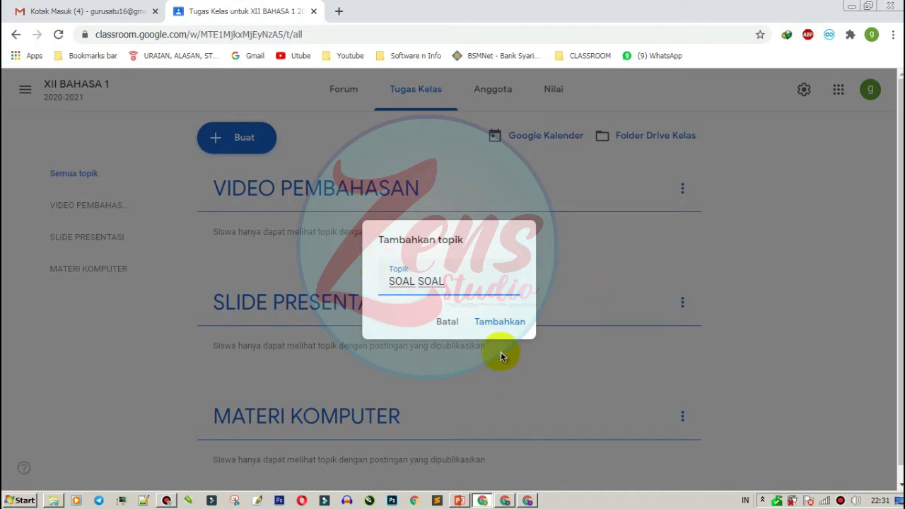
{"action": "left_click", "coordinate": [518, 320]}
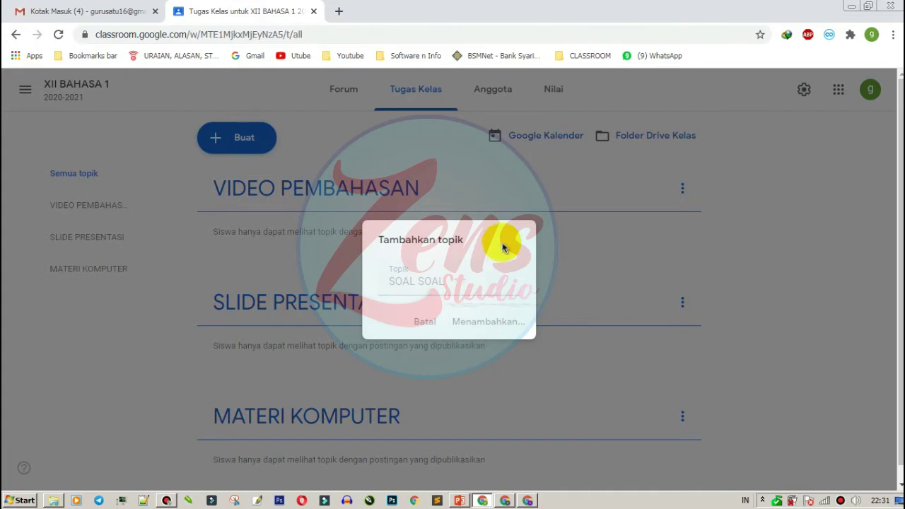
Step: Look over the topic list and move the SOAL SOAL topic to the end, below MATERI KOMPUTER
{"action": "scroll", "coordinate": [333, 325], "scroll_direction": "down", "scroll_amount": 1}
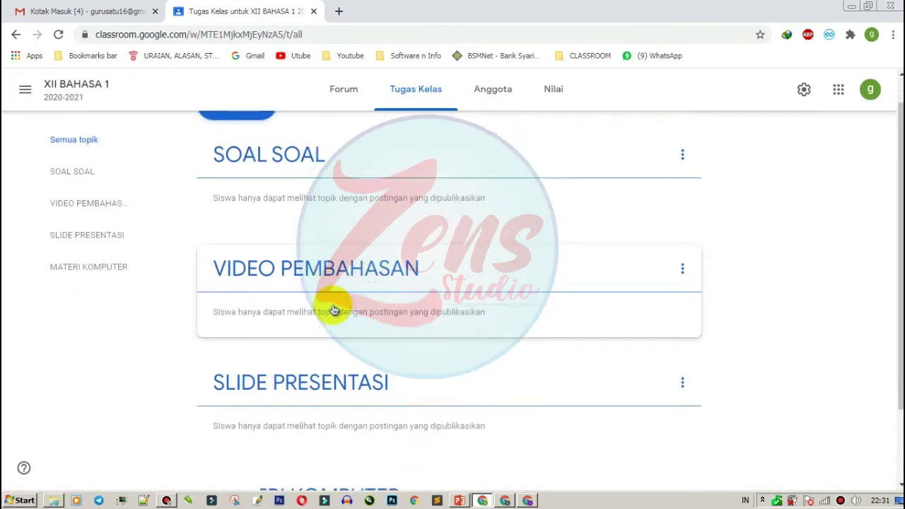
{"action": "scroll", "coordinate": [333, 304], "scroll_direction": "down", "scroll_amount": 1}
{"action": "scroll", "coordinate": [338, 307], "scroll_direction": "up", "scroll_amount": 2}
{"action": "scroll", "coordinate": [338, 307], "scroll_direction": "down", "scroll_amount": 2}
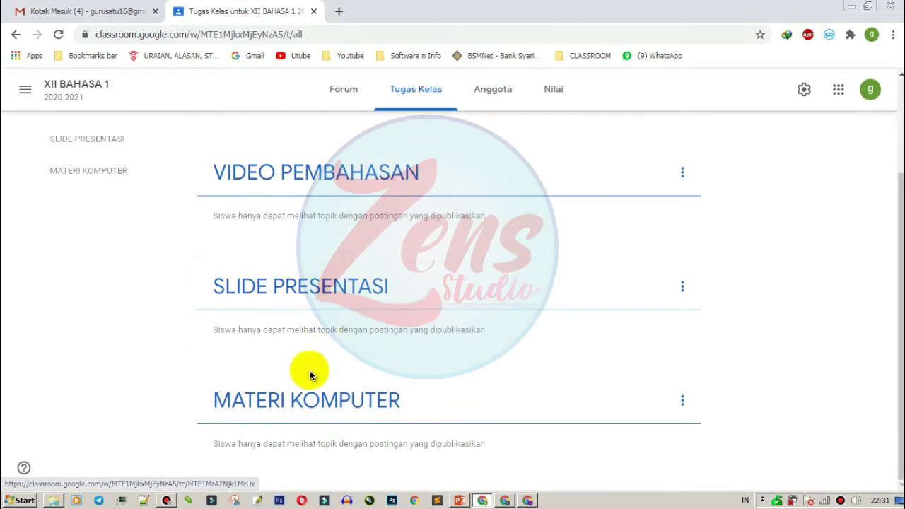
{"action": "scroll", "coordinate": [333, 393], "scroll_direction": "up", "scroll_amount": 2}
{"action": "scroll", "coordinate": [333, 366], "scroll_direction": "down", "scroll_amount": 2}
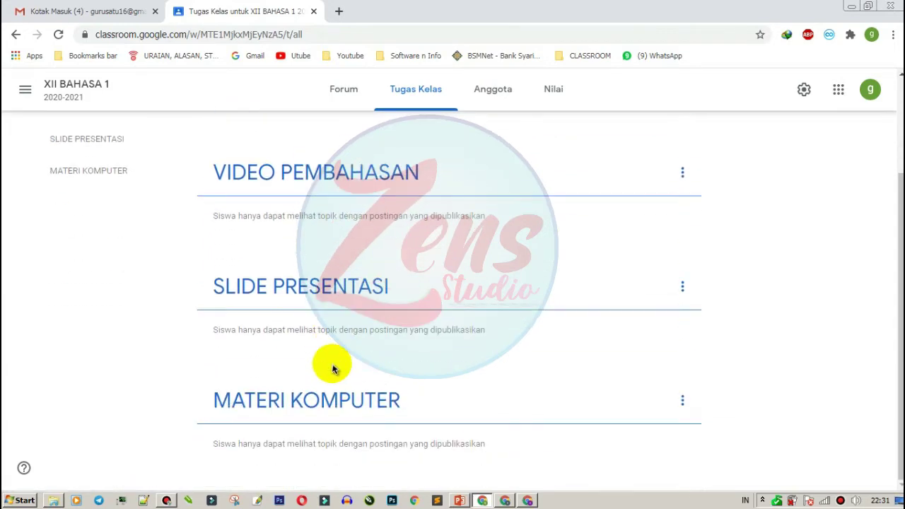
{"action": "scroll", "coordinate": [333, 363], "scroll_direction": "up", "scroll_amount": 2}
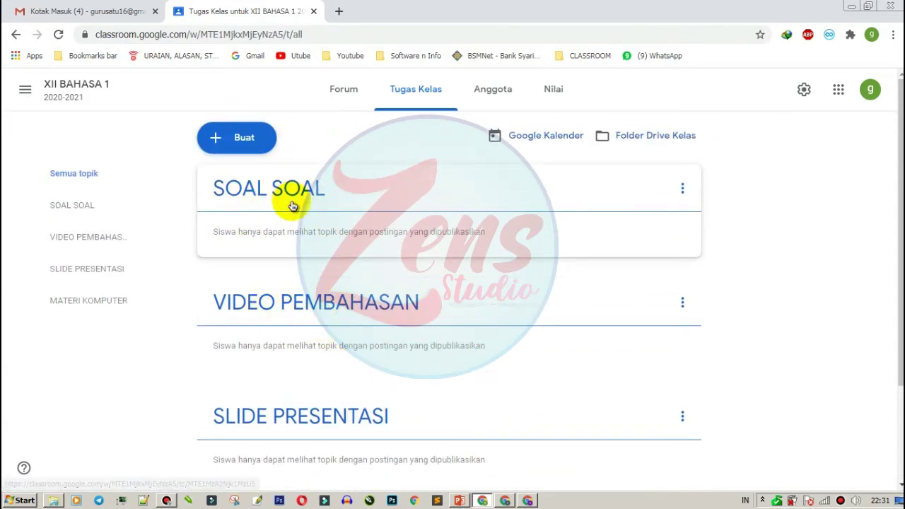
{"action": "left_click_drag", "start_coordinate": [333, 176], "coordinate": [333, 418]}
{"action": "scroll", "coordinate": [361, 395], "scroll_direction": "up", "scroll_amount": 1}
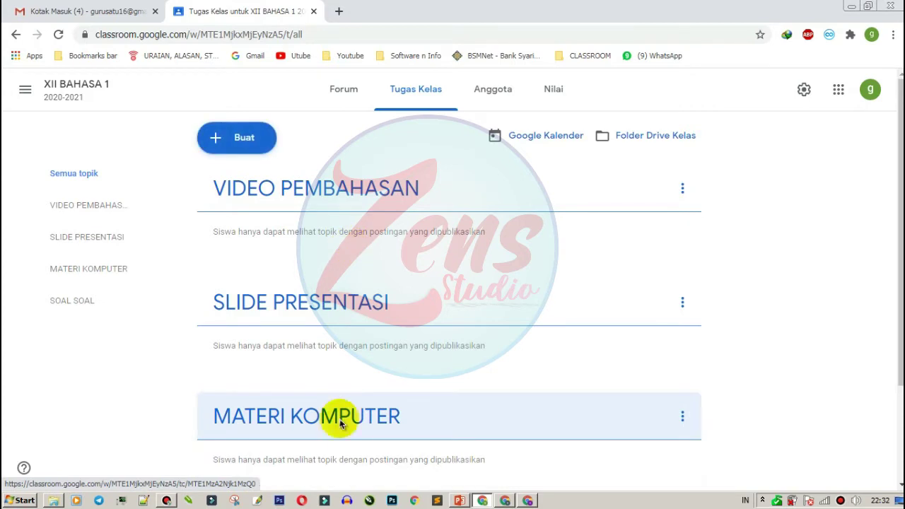
Step: Reorder the topics so MATERI KOMPUTER comes first and SLIDE PRESENTASI second, above VIDEO PEMBAHASAN
{"action": "left_click", "coordinate": [421, 401]}
{"action": "left_click_drag", "start_coordinate": [422, 376], "coordinate": [414, 208]}
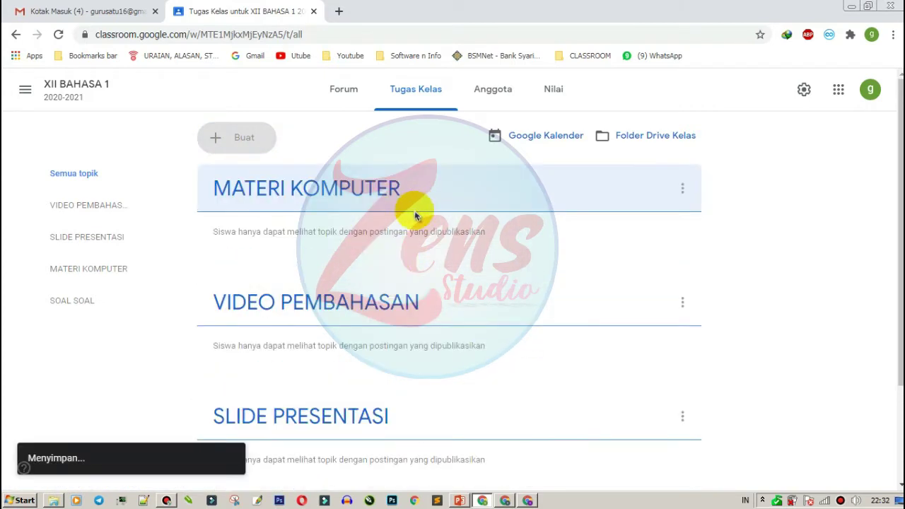
{"action": "left_click_drag", "start_coordinate": [431, 416], "coordinate": [428, 284]}
{"action": "scroll", "coordinate": [485, 343], "scroll_direction": "down", "scroll_amount": 2}
{"action": "scroll", "coordinate": [478, 323], "scroll_direction": "up", "scroll_amount": 2}
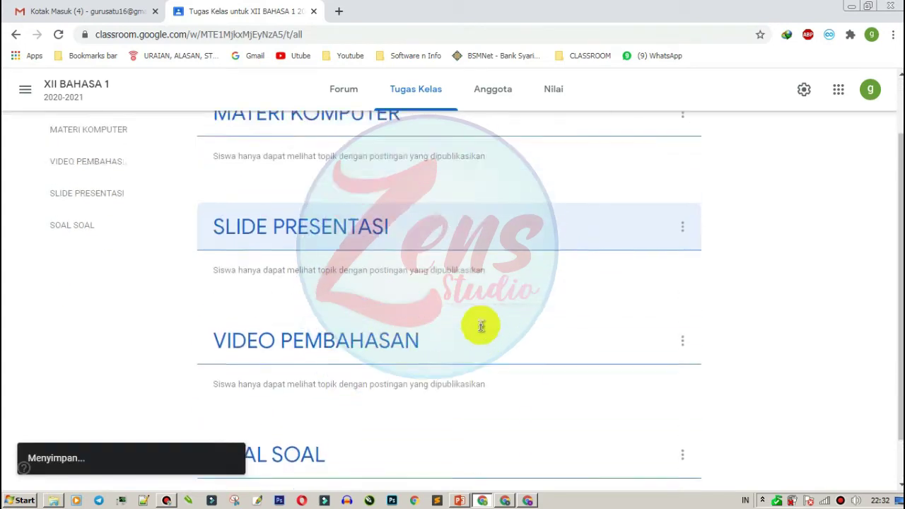
Step: Move the MATERI KOMPUTER topic down one place with Turunkan and back up with Naikkan
{"action": "left_click", "coordinate": [683, 190]}
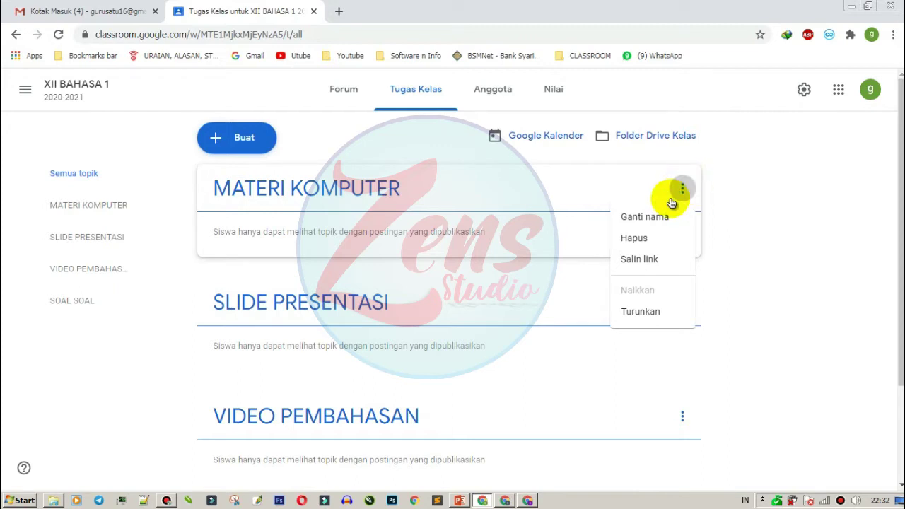
{"action": "left_click", "coordinate": [642, 316]}
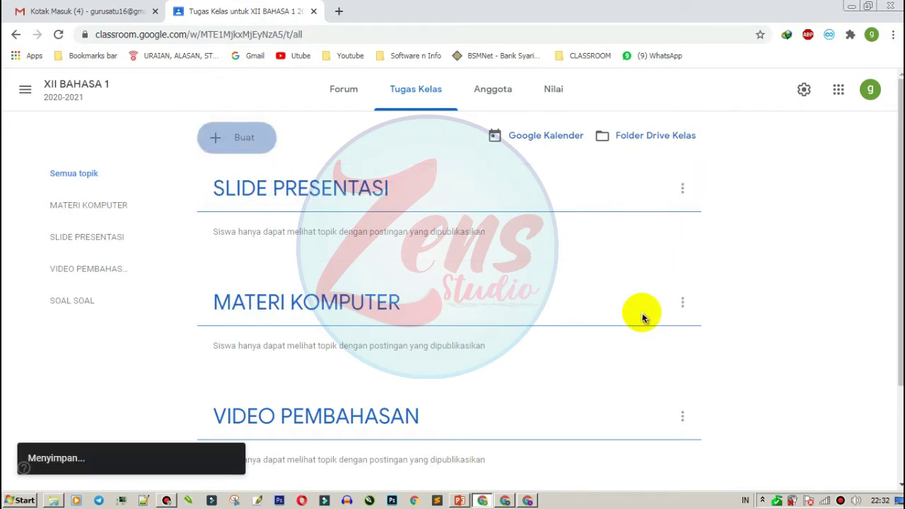
{"action": "left_click", "coordinate": [682, 302]}
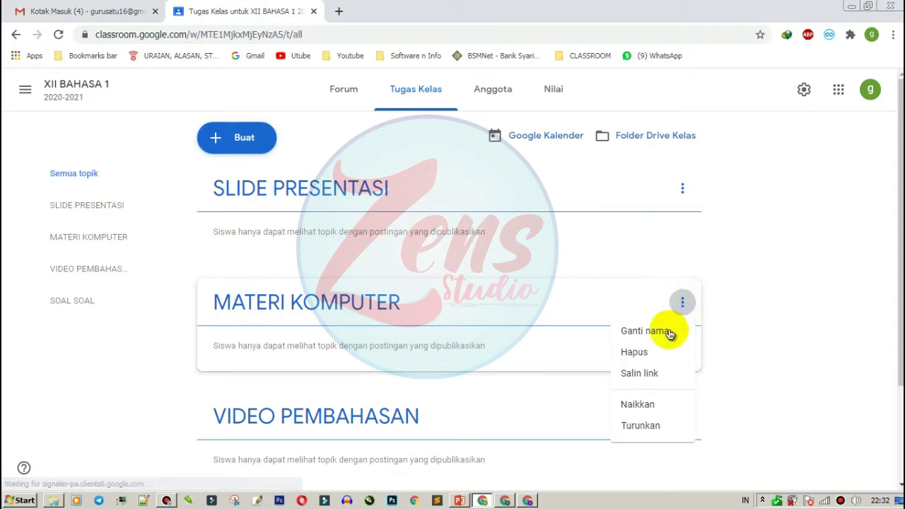
{"action": "left_click", "coordinate": [641, 404]}
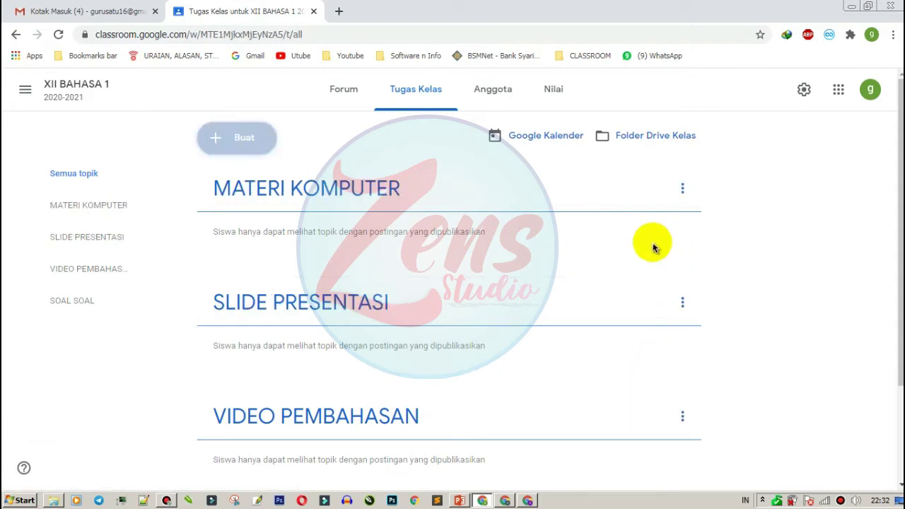
{"action": "scroll", "coordinate": [382, 240], "scroll_direction": "down", "scroll_amount": 2}
{"action": "scroll", "coordinate": [357, 276], "scroll_direction": "up", "scroll_amount": 2}
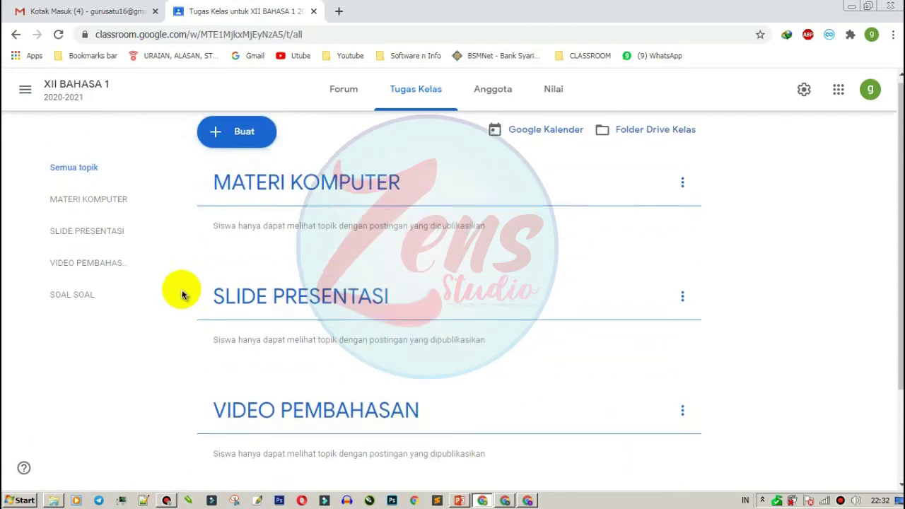
Step: View the MATERI KOMPUTER and SLIDE PRESENTASI topics individually and return to the list of all topics
{"action": "left_click", "coordinate": [87, 172]}
{"action": "left_click", "coordinate": [109, 207]}
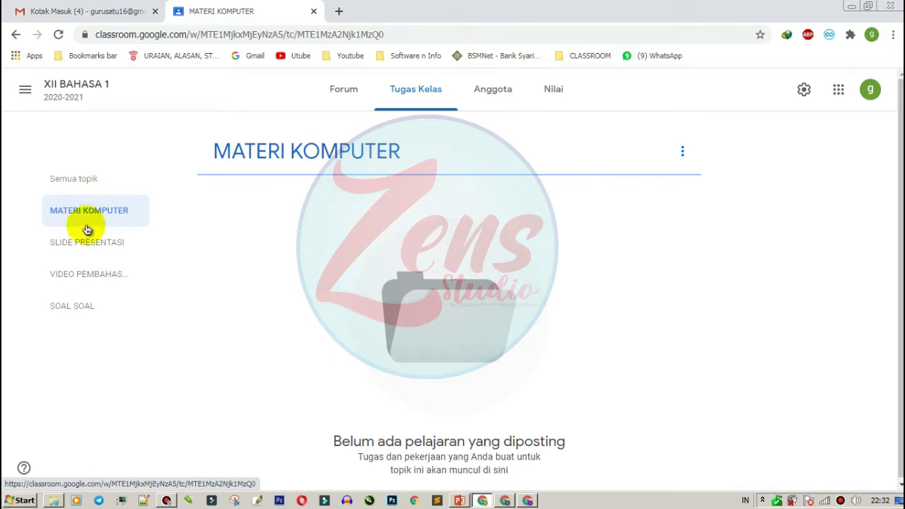
{"action": "left_click", "coordinate": [88, 247]}
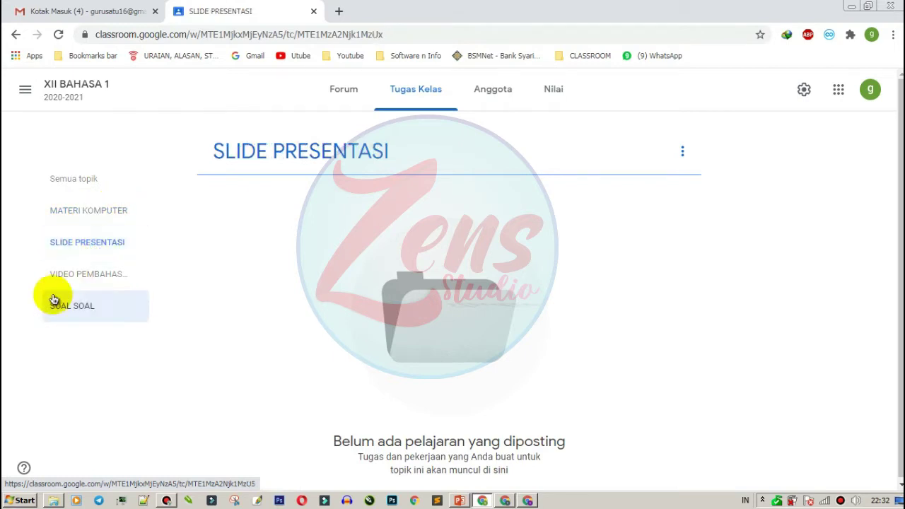
{"action": "left_click", "coordinate": [78, 173]}
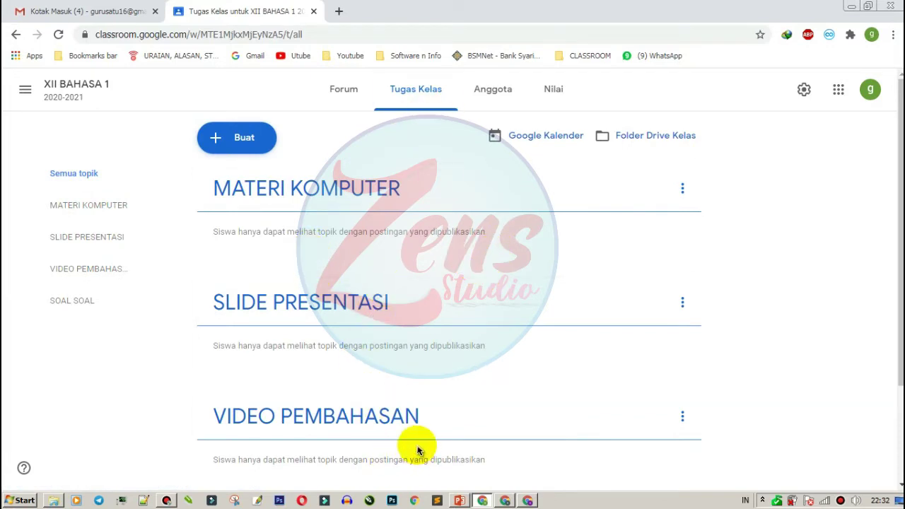
Step: Start a new material titled "BAB 1 PENGENALAN KOMPUTER" with the description "Materi ini di gunakan selama 1 minggu"
{"action": "left_click", "coordinate": [262, 138]}
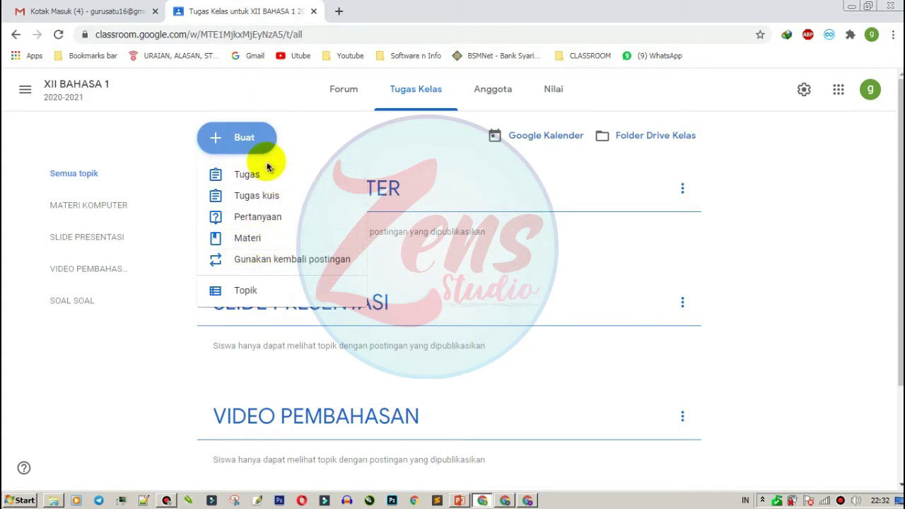
{"action": "left_click", "coordinate": [247, 241]}
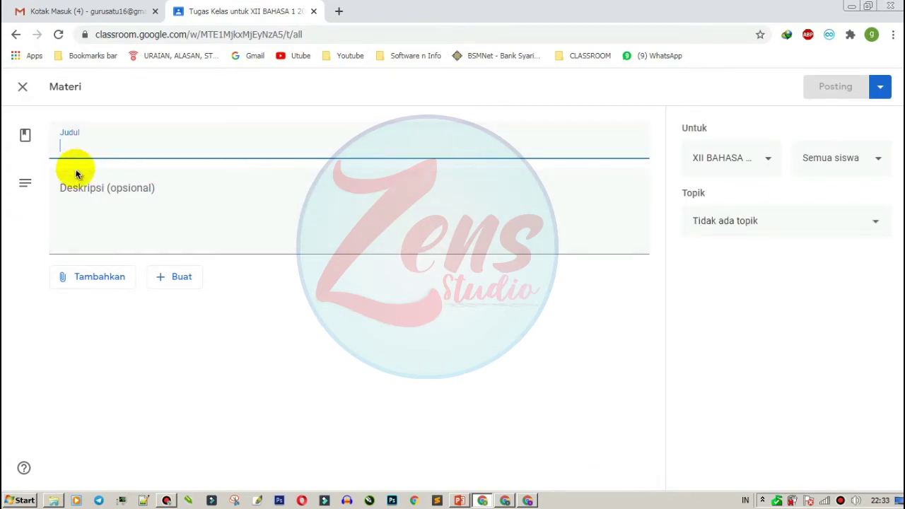
{"action": "type", "text": "BABA"}
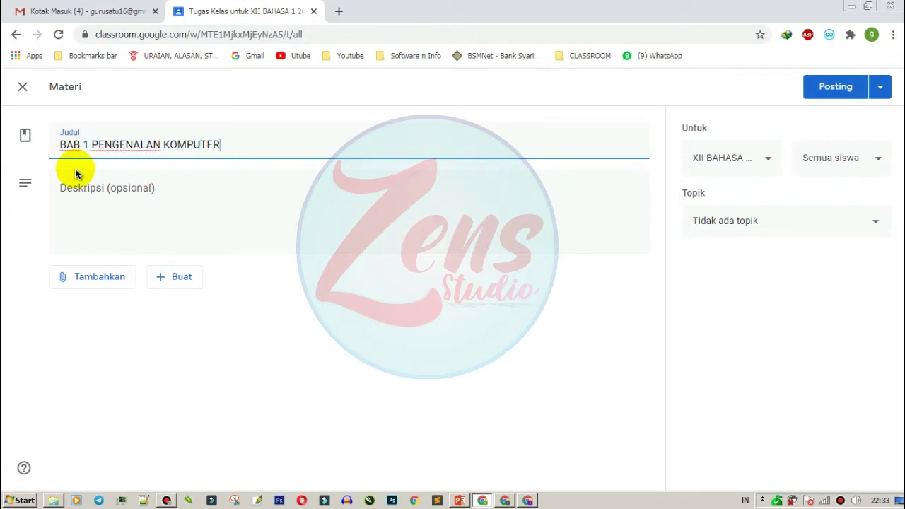
{"action": "left_click", "coordinate": [142, 205]}
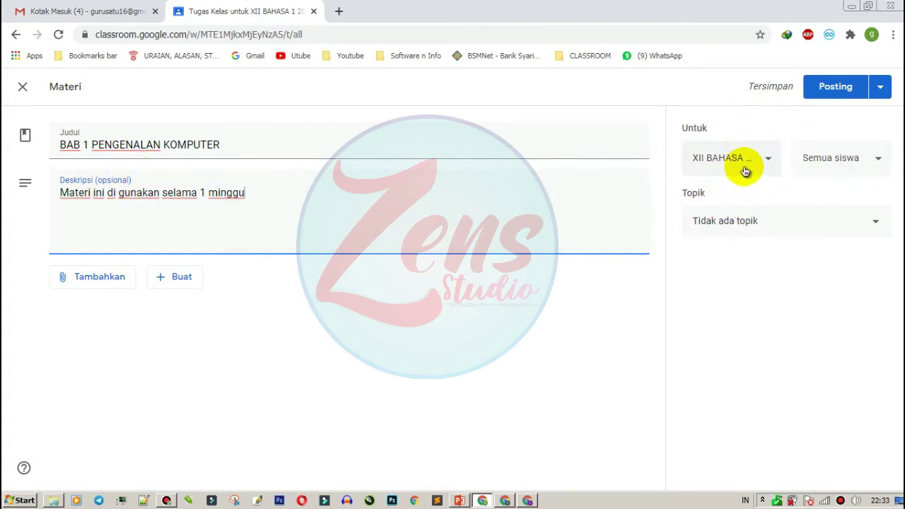
Step: Check the class and student recipient choices for the material and assign it to the MATERI KOMPUTER topic
{"action": "left_click", "coordinate": [766, 160]}
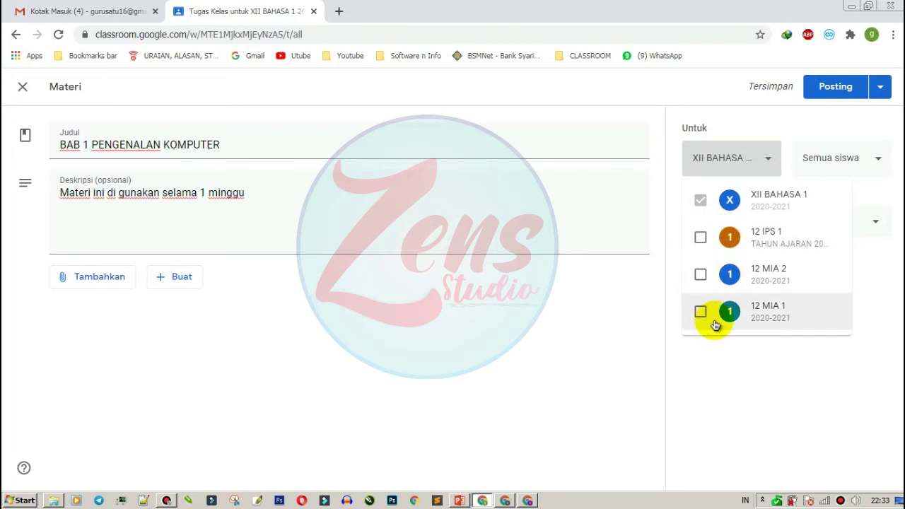
{"action": "left_click", "coordinate": [846, 165]}
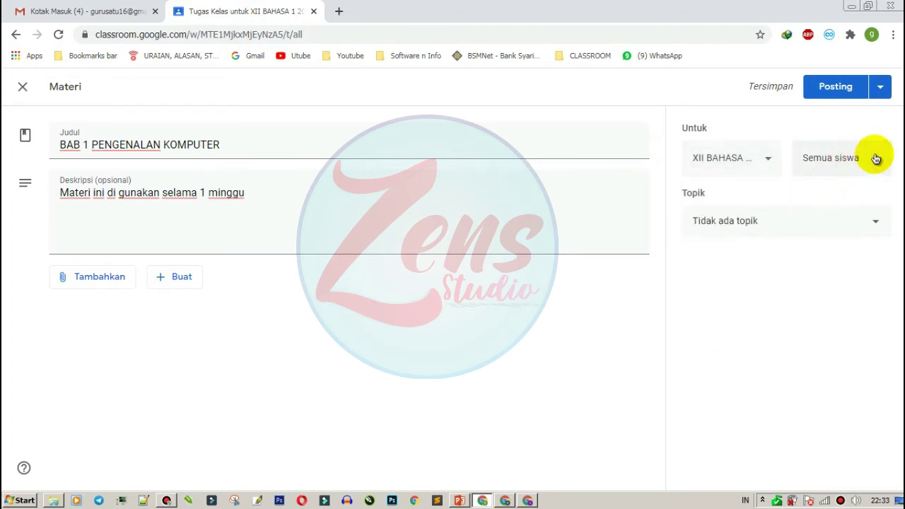
{"action": "left_click", "coordinate": [882, 161]}
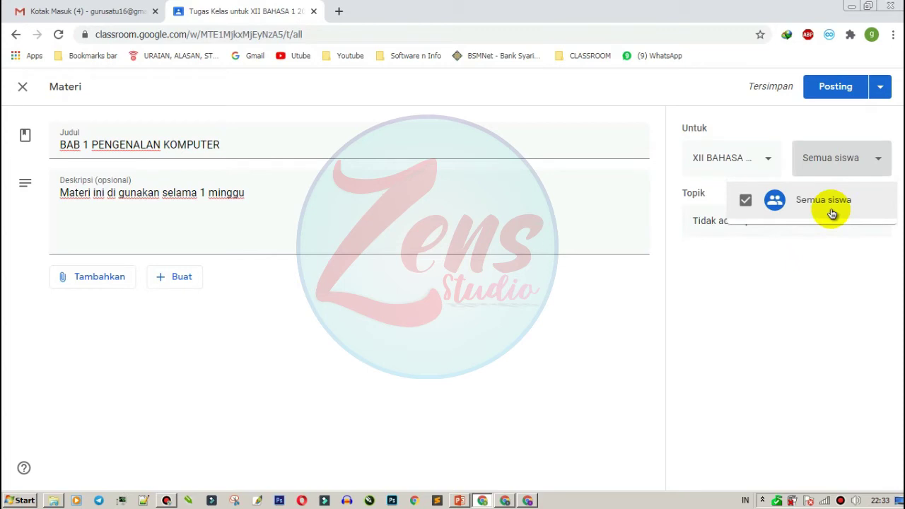
{"action": "left_click", "coordinate": [810, 279]}
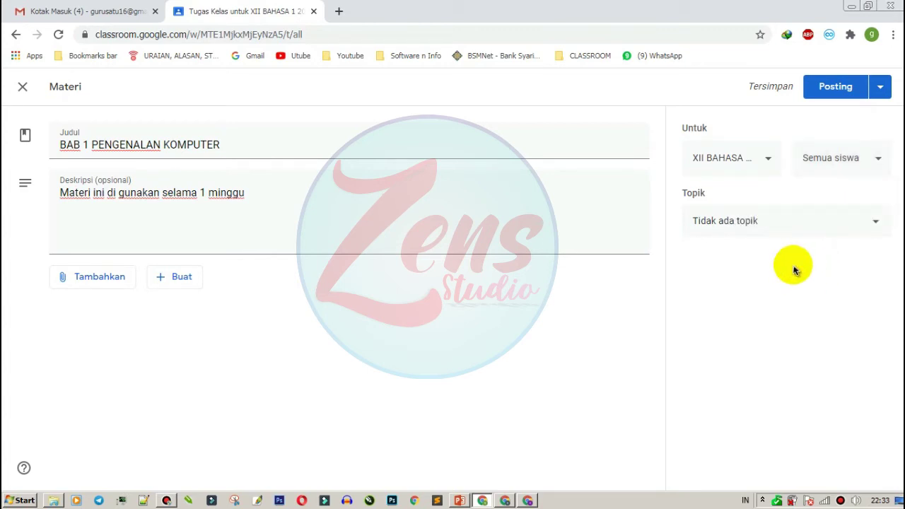
{"action": "left_click", "coordinate": [808, 232]}
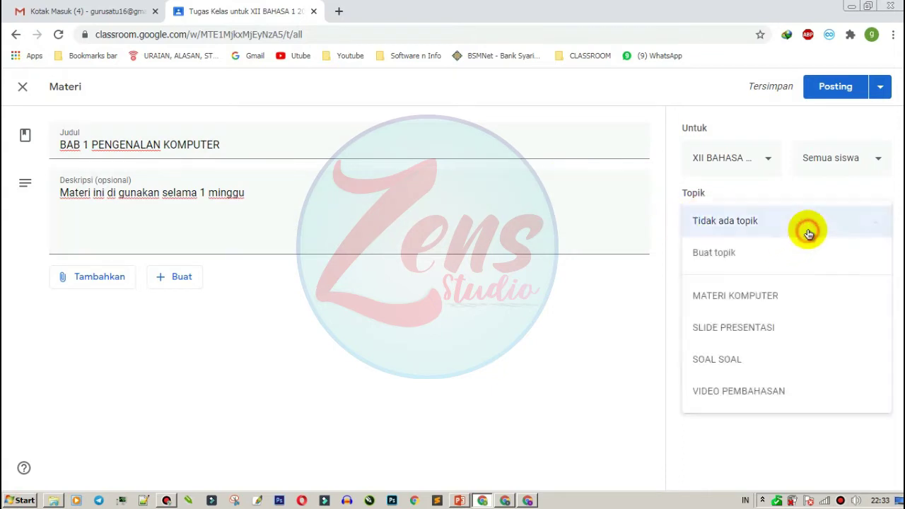
{"action": "left_click", "coordinate": [763, 297]}
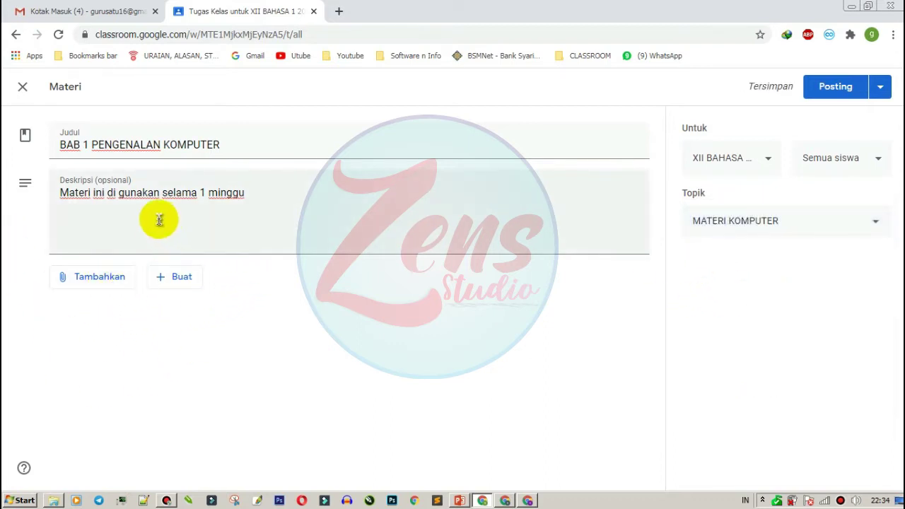
Step: Look over the recent Google Drive files offered as attachments and close the picker without adding one
{"action": "left_click", "coordinate": [103, 276]}
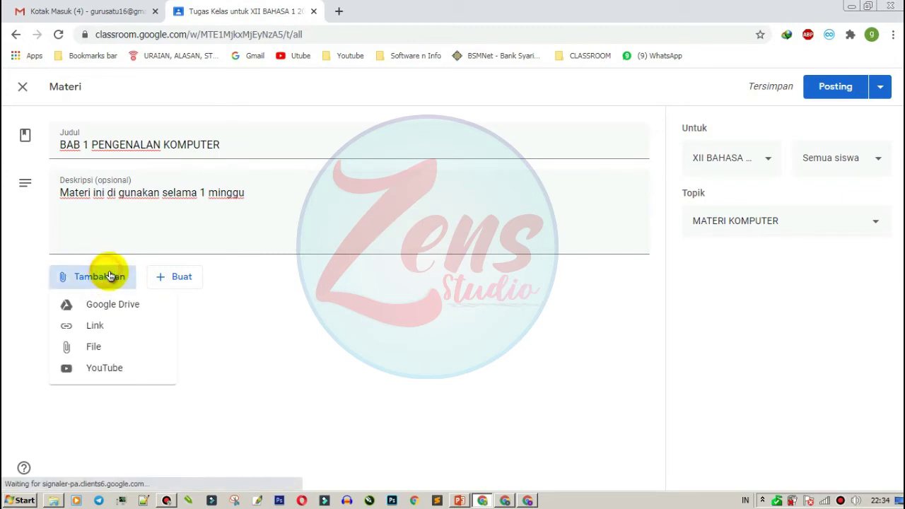
{"action": "left_click", "coordinate": [115, 311]}
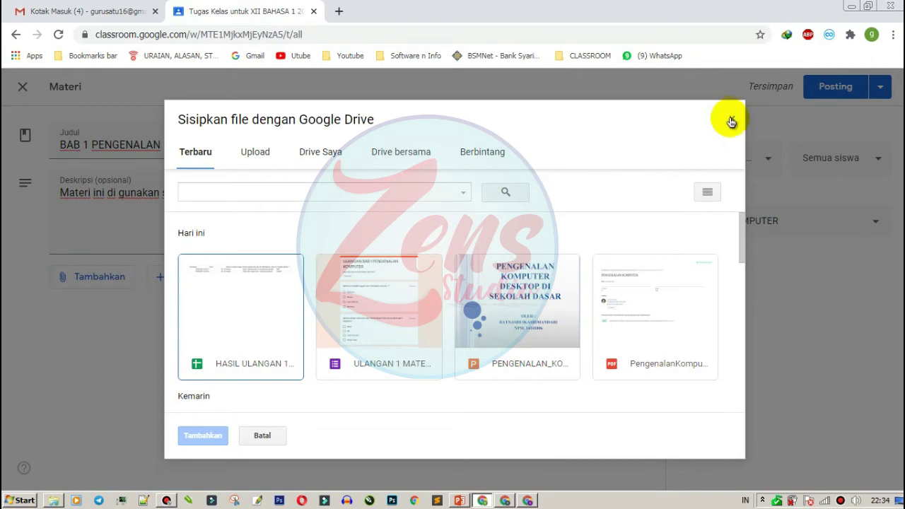
{"action": "left_click", "coordinate": [516, 318]}
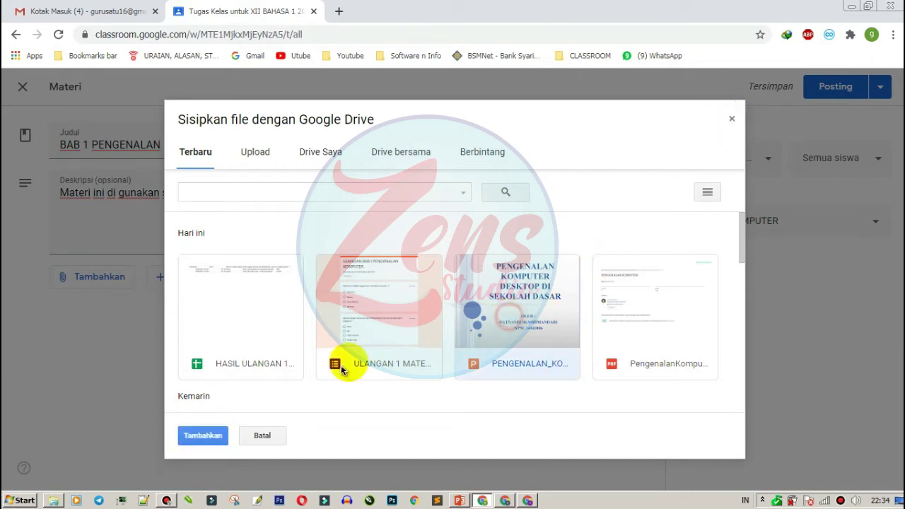
{"action": "left_click", "coordinate": [732, 117]}
Step: View the video search and URL options for attaching a YouTube video and close them without adding one
{"action": "left_click", "coordinate": [116, 282]}
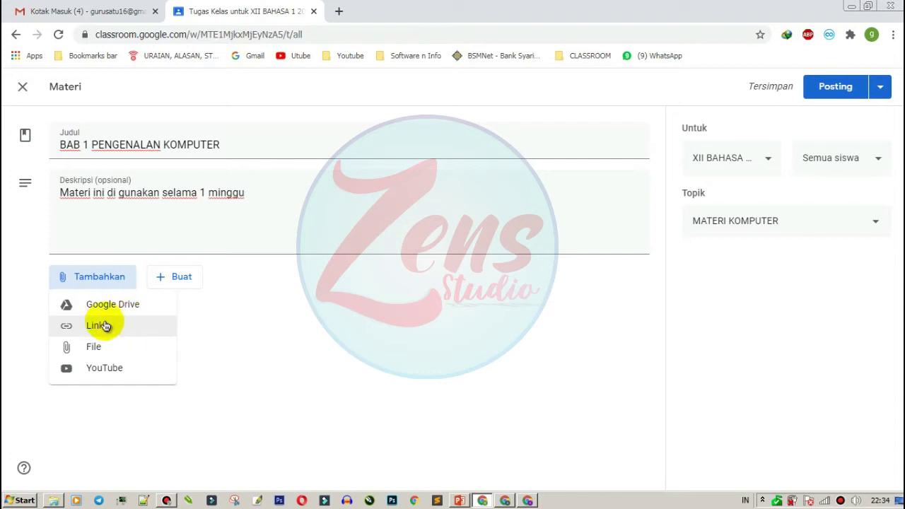
{"action": "left_click", "coordinate": [116, 364]}
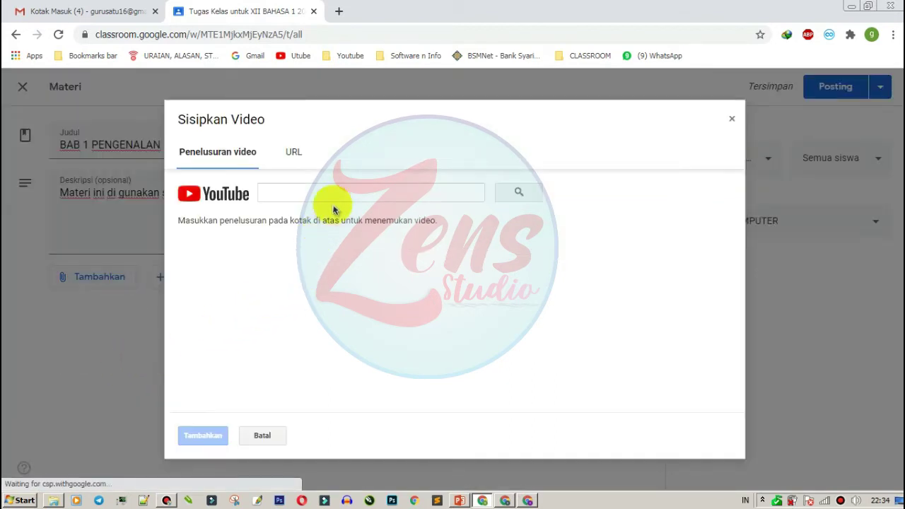
{"action": "left_click", "coordinate": [345, 190]}
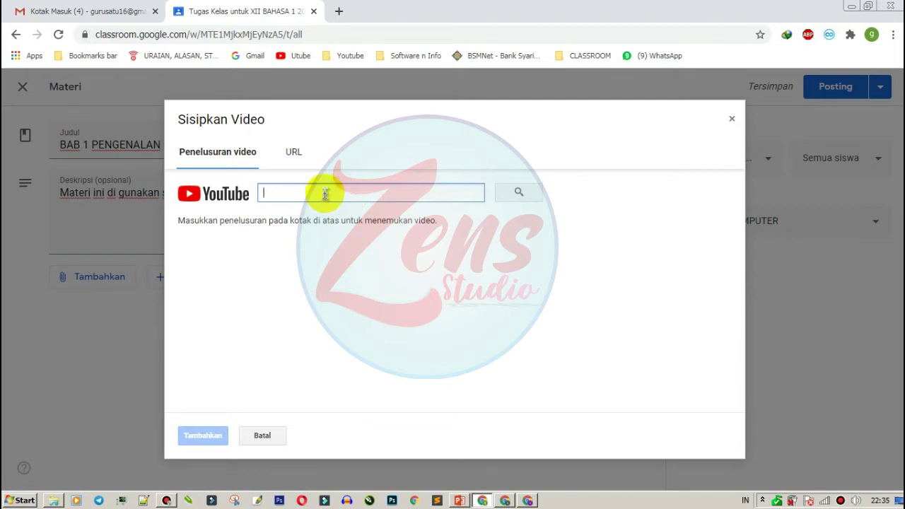
{"action": "left_click", "coordinate": [294, 150]}
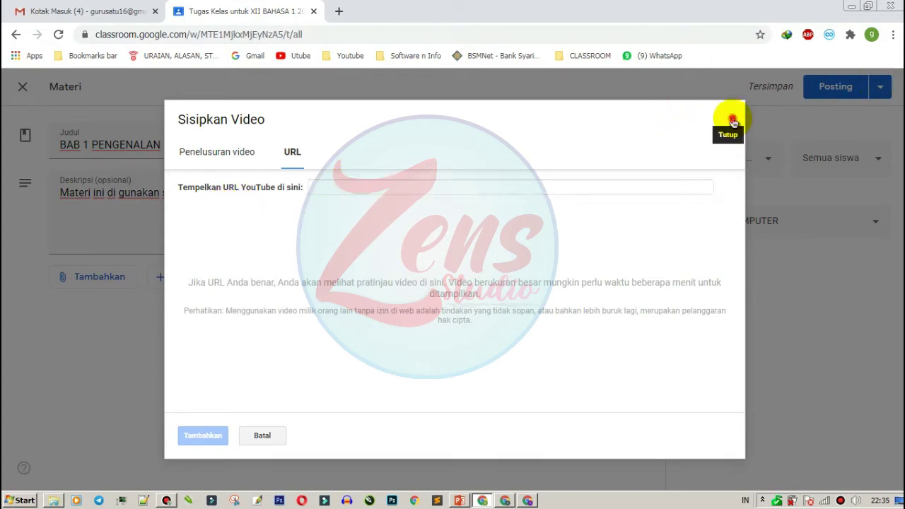
{"action": "left_click", "coordinate": [731, 119]}
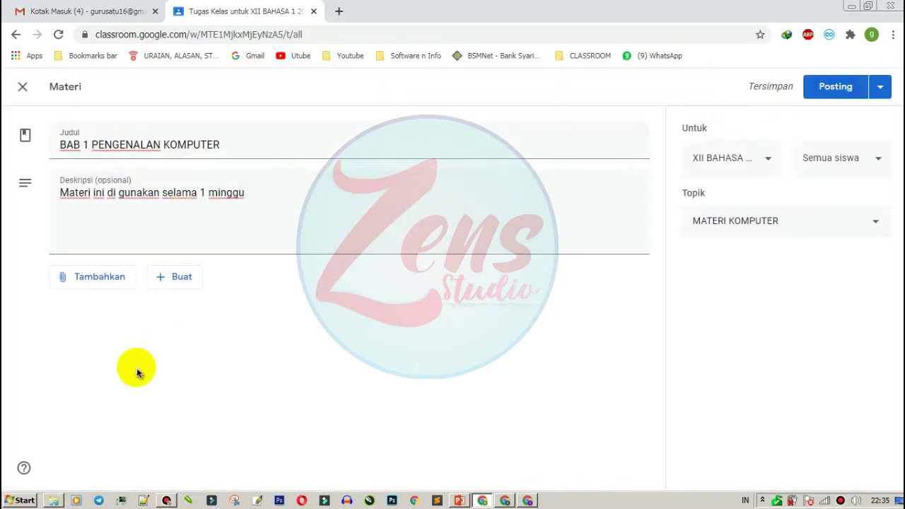
Step: Upload the PengenalanKomputer PDF from the BAHAN2 folder on the device as the material's attachment
{"action": "left_click", "coordinate": [112, 280]}
{"action": "left_click", "coordinate": [77, 345]}
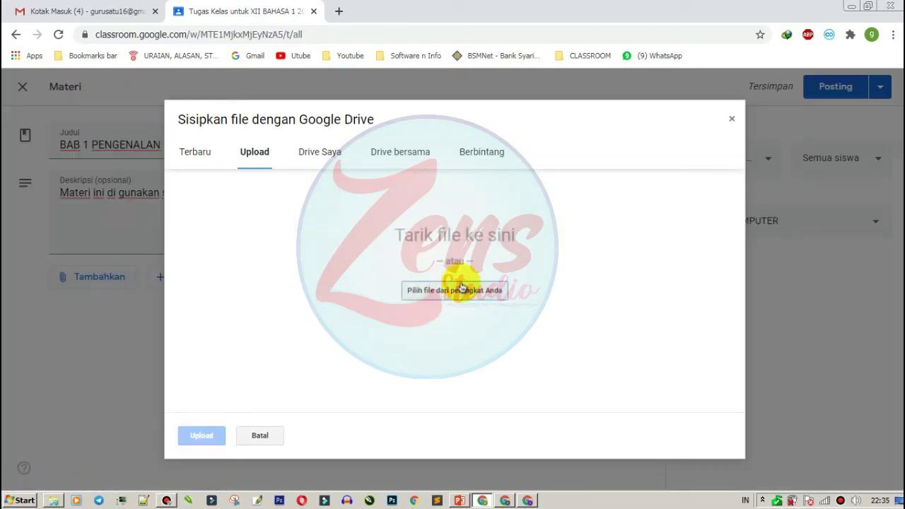
{"action": "left_click", "coordinate": [455, 293]}
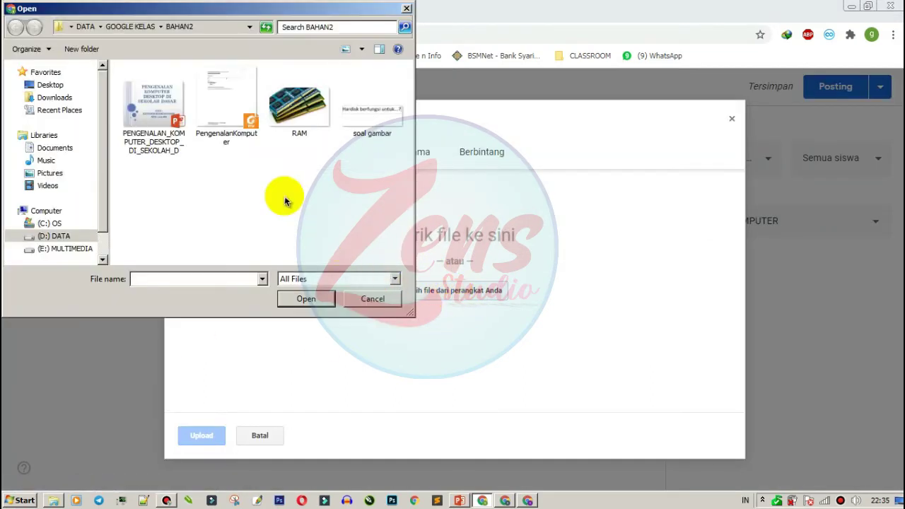
{"action": "left_click", "coordinate": [238, 115]}
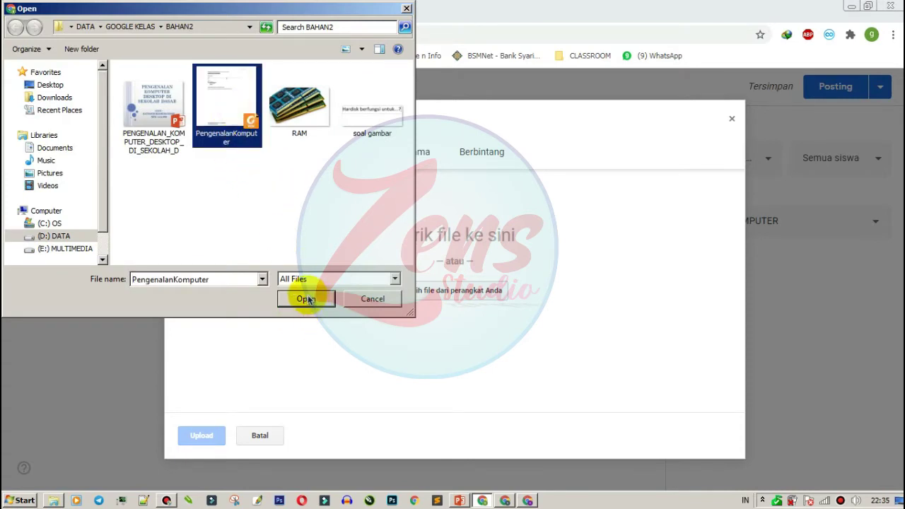
{"action": "left_click", "coordinate": [305, 299]}
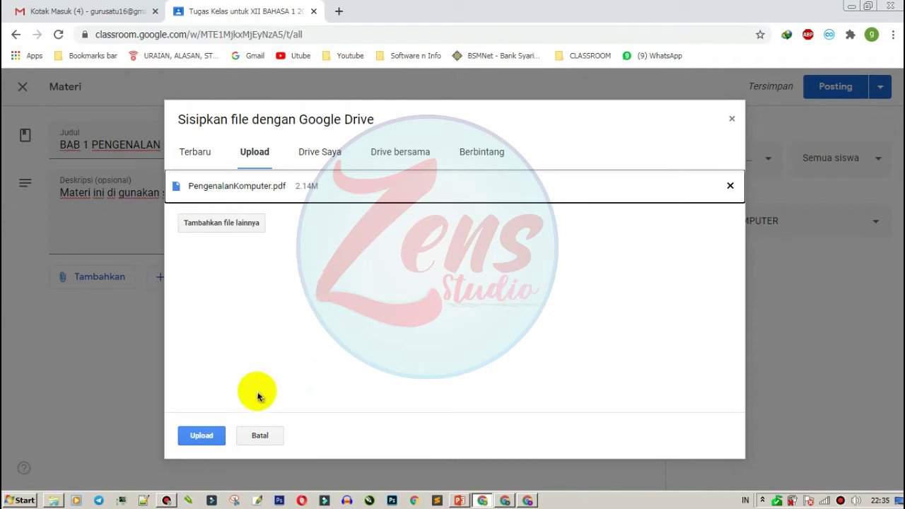
{"action": "left_click", "coordinate": [201, 435]}
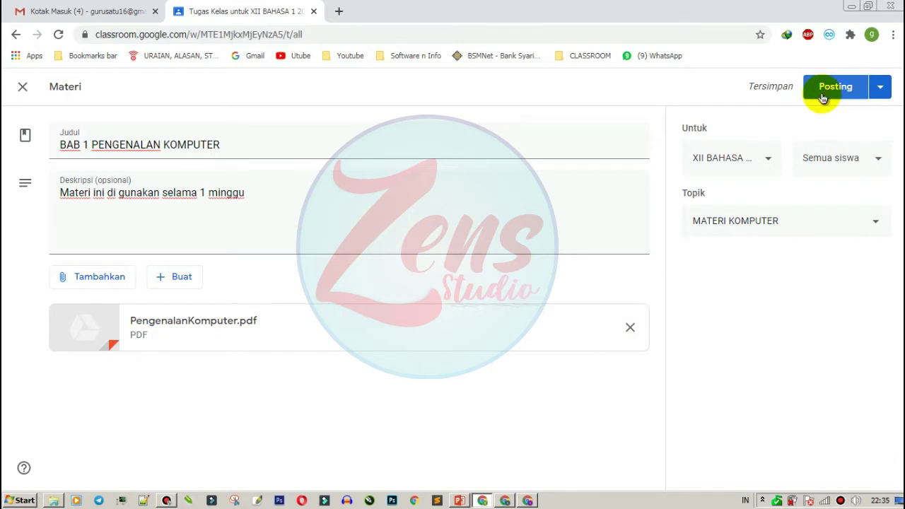
Step: View the date and time settings for scheduling the material and cancel the scheduling
{"action": "left_click", "coordinate": [881, 91]}
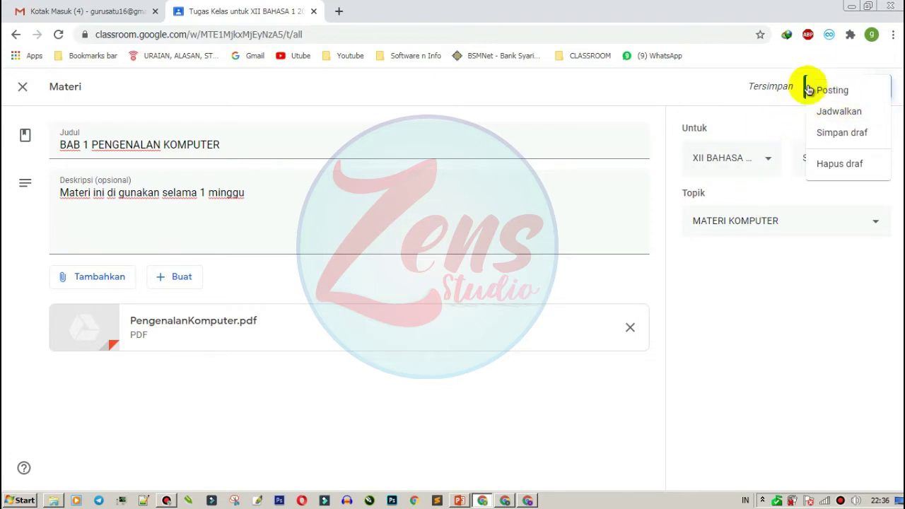
{"action": "left_click", "coordinate": [835, 111]}
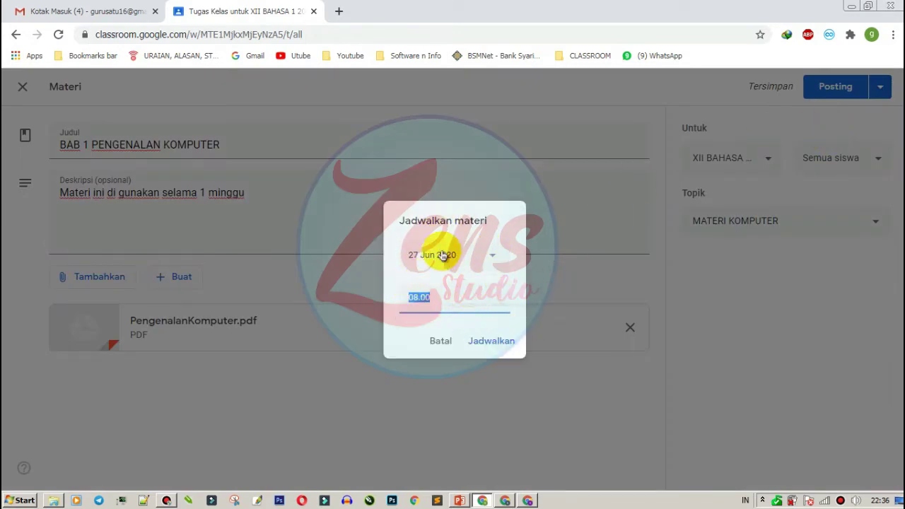
{"action": "left_click", "coordinate": [438, 343]}
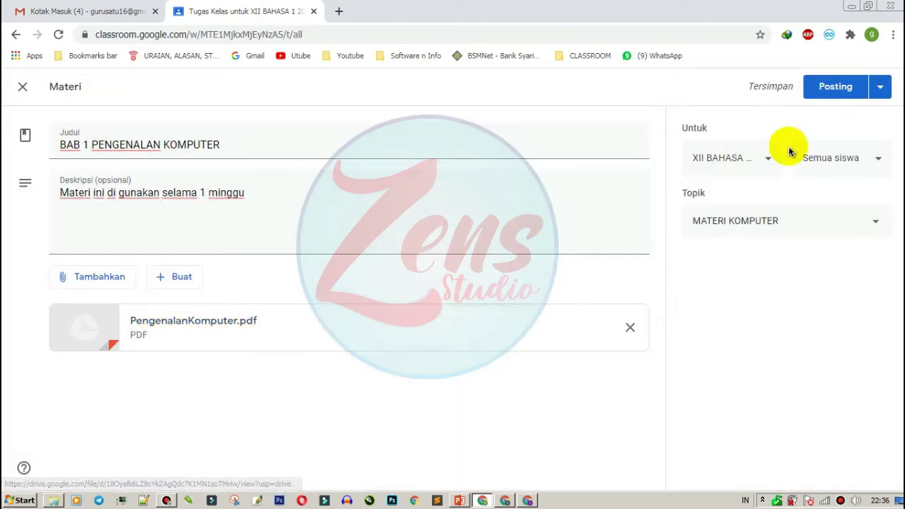
Step: Post the BAB 1 PENGENALAN KOMPUTER material to the class immediately
{"action": "left_click", "coordinate": [876, 90]}
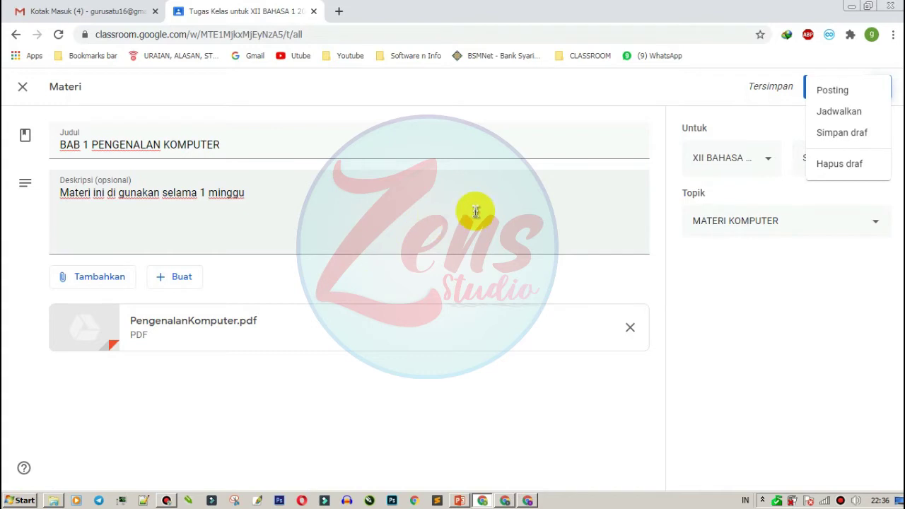
{"action": "left_click", "coordinate": [728, 103]}
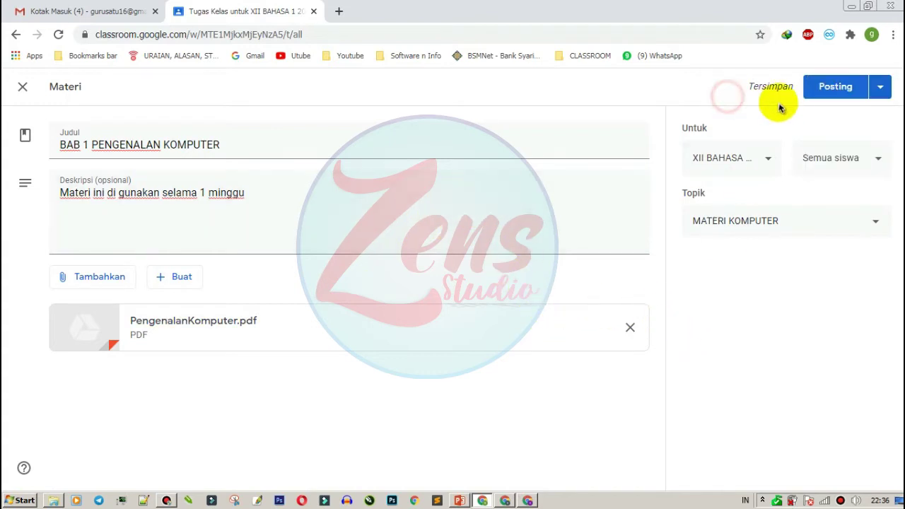
{"action": "left_click", "coordinate": [824, 92]}
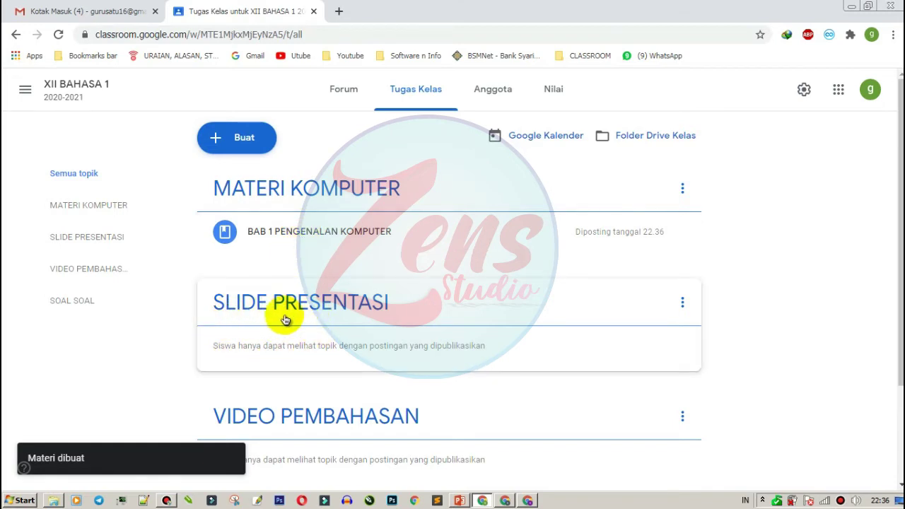
Step: Start a material titled "SLIDE 1 BAB PENGENALAN KOMPUTER", described as "Slide ini berisi ringkasan materi pengenalan komputer", under the SLIDE PRESENTASI topic
{"action": "left_click", "coordinate": [243, 139]}
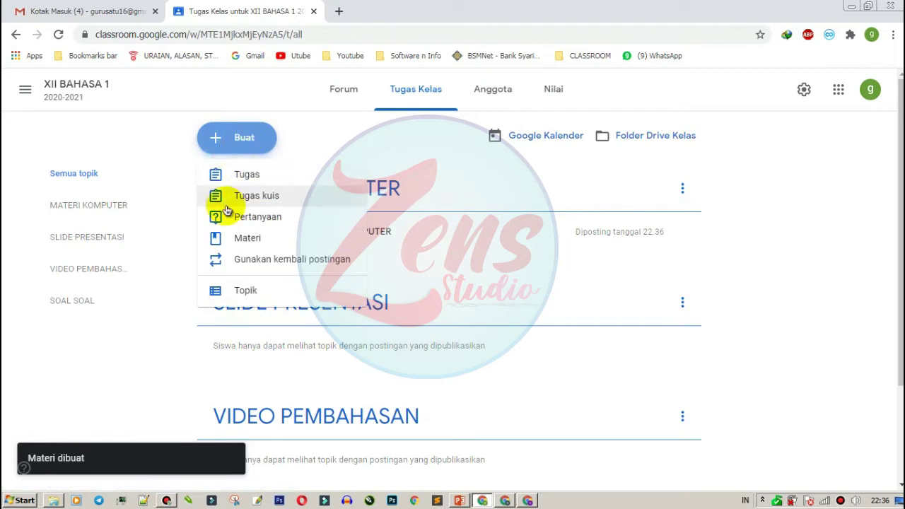
{"action": "left_click", "coordinate": [238, 237]}
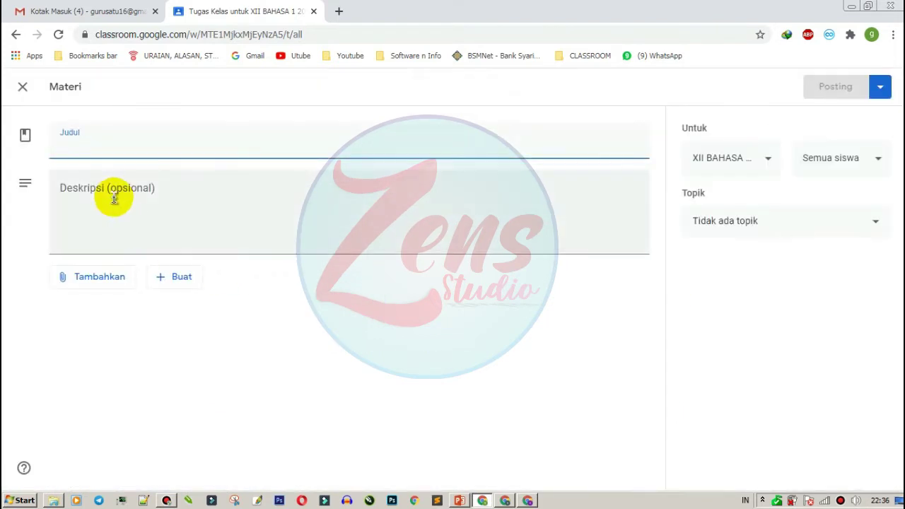
{"action": "type", "text": "sli"}
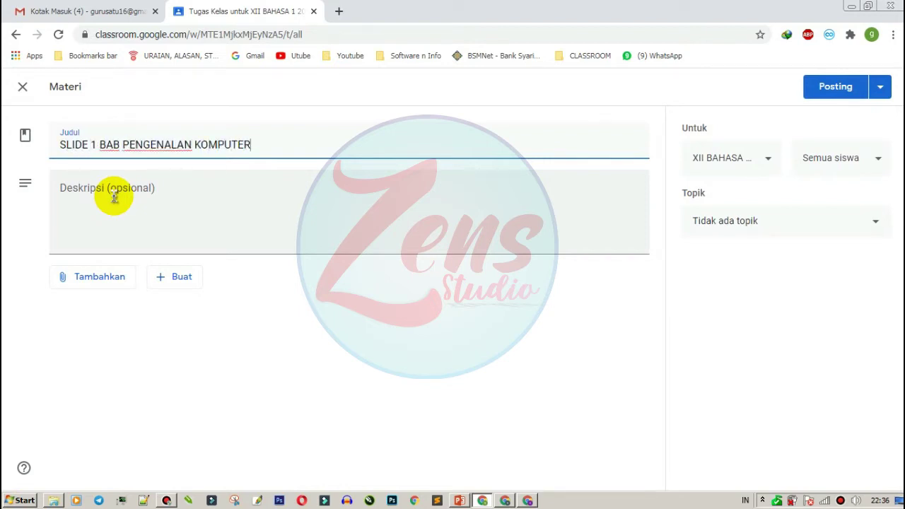
{"action": "left_click", "coordinate": [141, 207]}
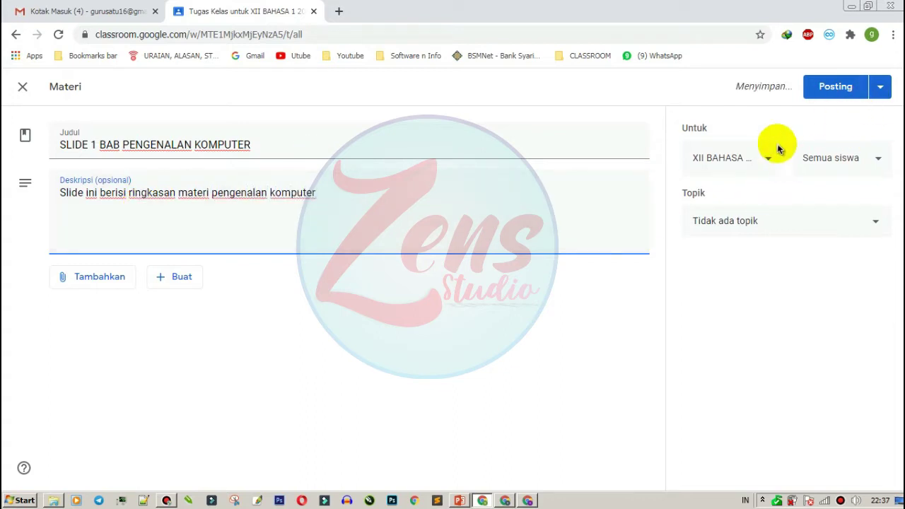
{"action": "left_click", "coordinate": [733, 225]}
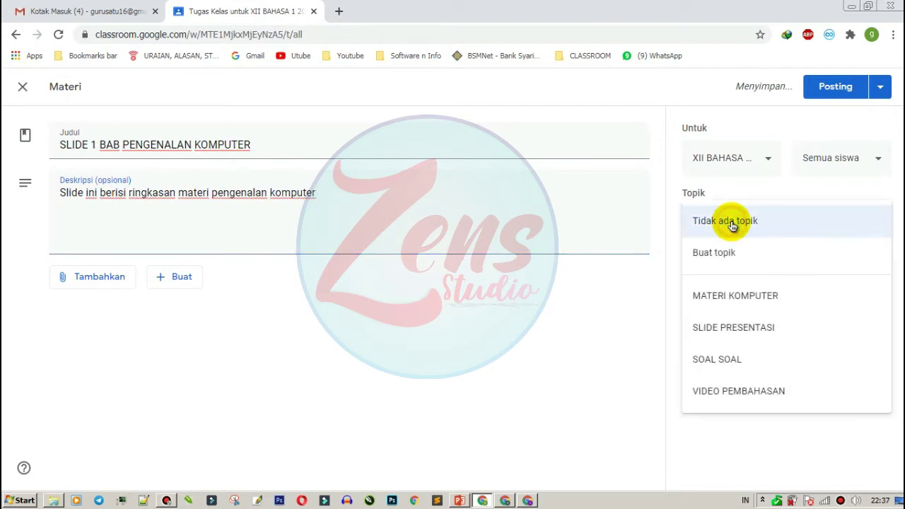
{"action": "left_click", "coordinate": [738, 328]}
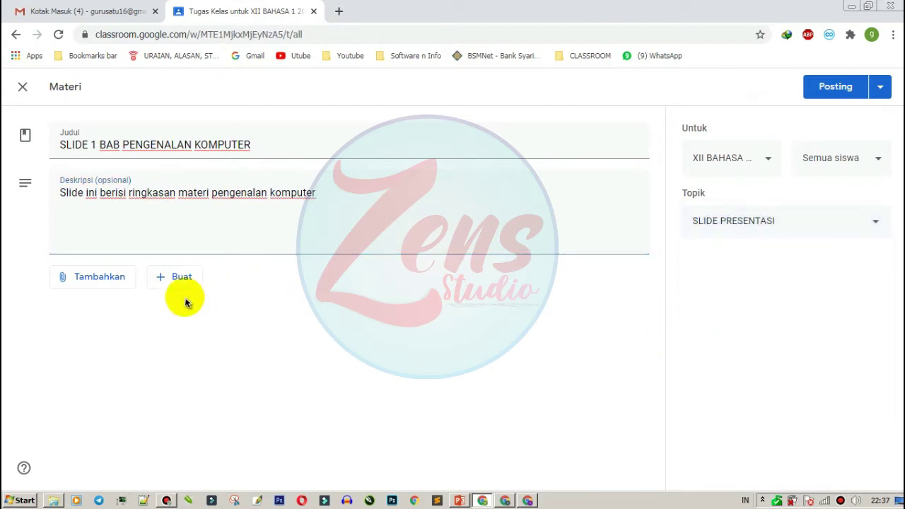
Step: Upload the PENGENALAN_KOMPUTER_DESKTOP_DI_SEKOLAH_D.pptx presentation from the BAHAN2 folder on the device as the material's attachment
{"action": "left_click", "coordinate": [92, 281]}
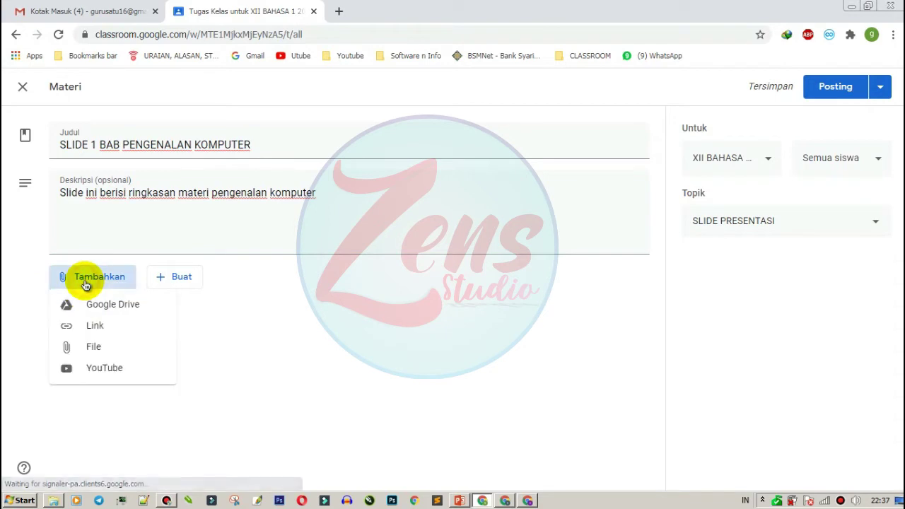
{"action": "left_click", "coordinate": [96, 347]}
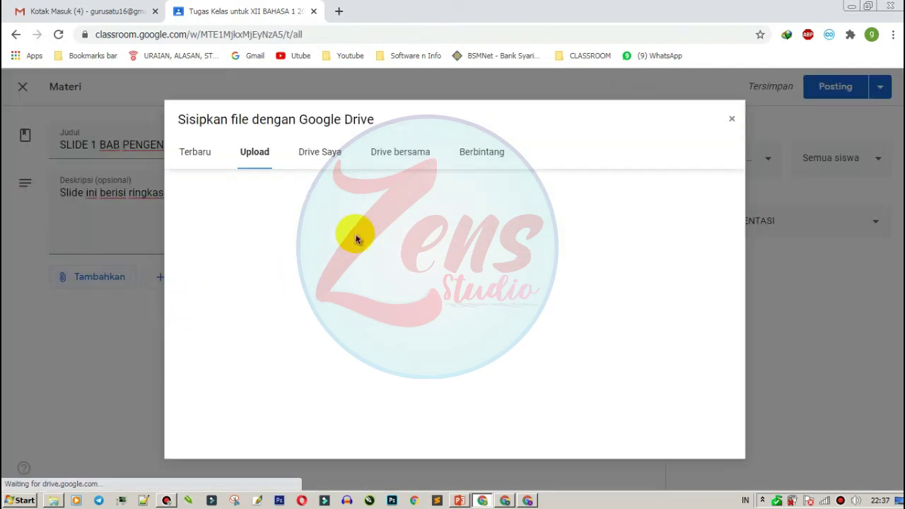
{"action": "left_click", "coordinate": [440, 290]}
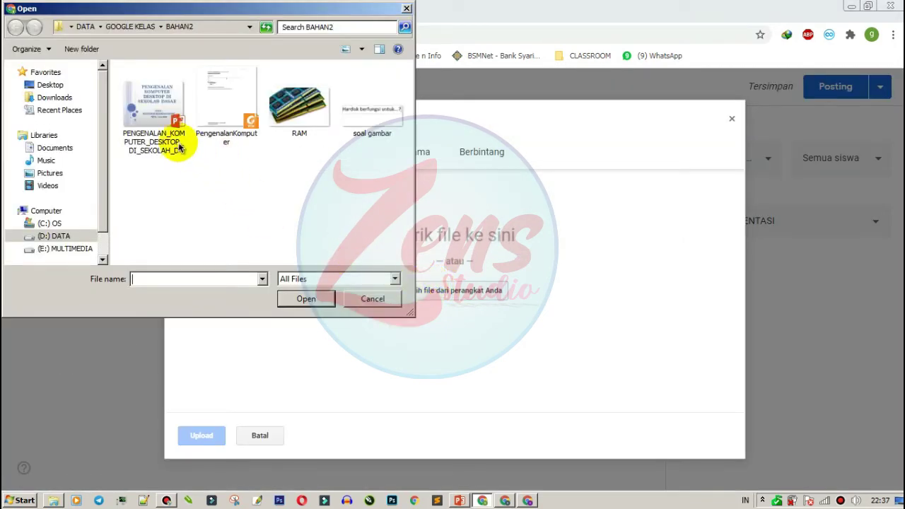
{"action": "left_click", "coordinate": [160, 131]}
{"action": "left_click", "coordinate": [307, 299]}
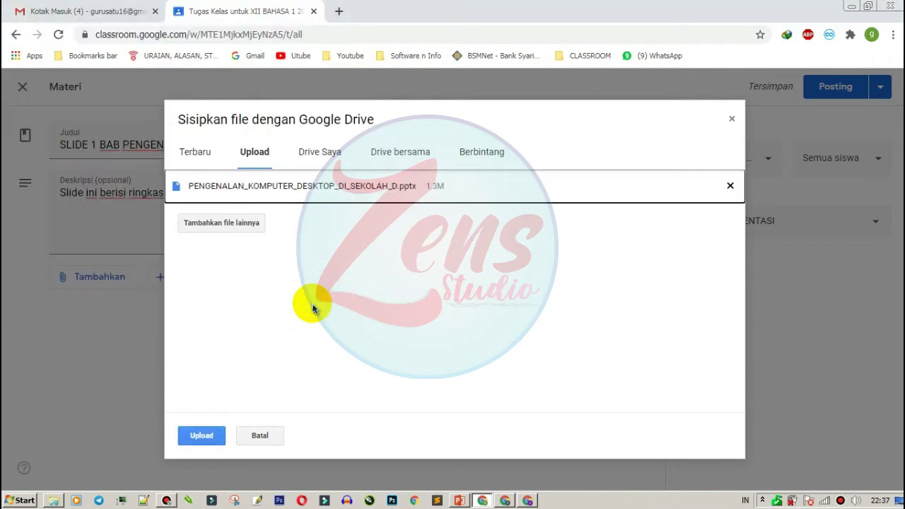
{"action": "left_click", "coordinate": [204, 436]}
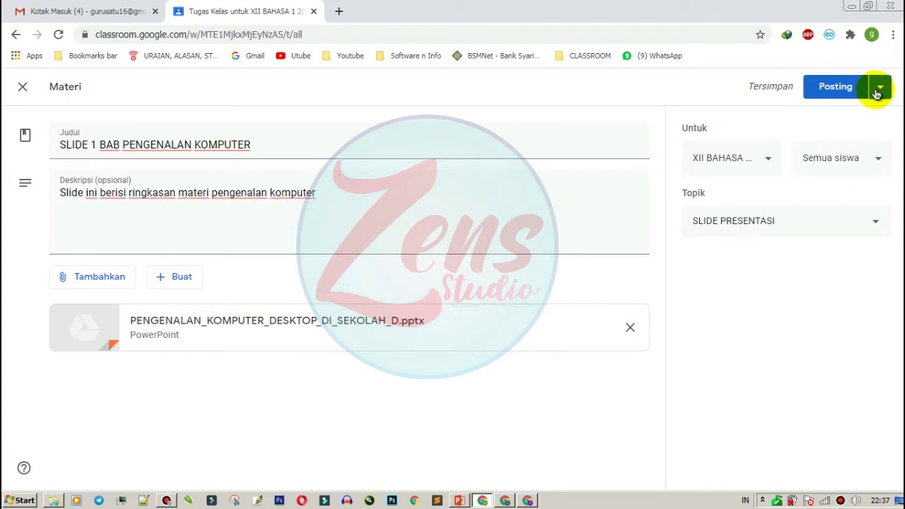
Step: Schedule the slide material for publication on 28 Jun 2020 at 06.00
{"action": "left_click", "coordinate": [879, 89]}
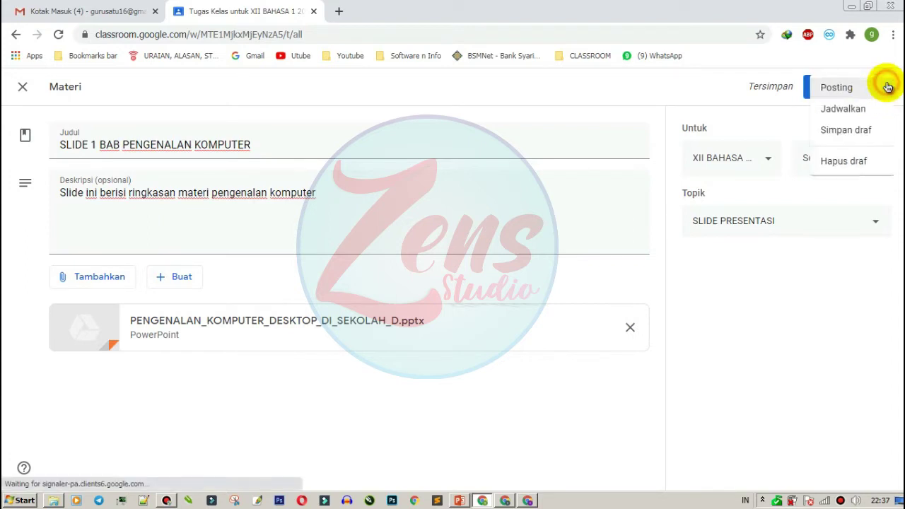
{"action": "left_click", "coordinate": [852, 115]}
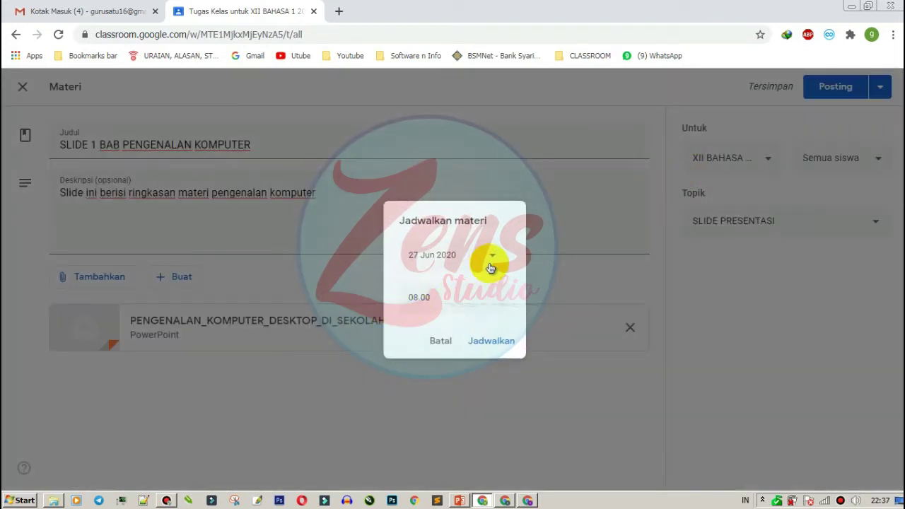
{"action": "left_click", "coordinate": [490, 268]}
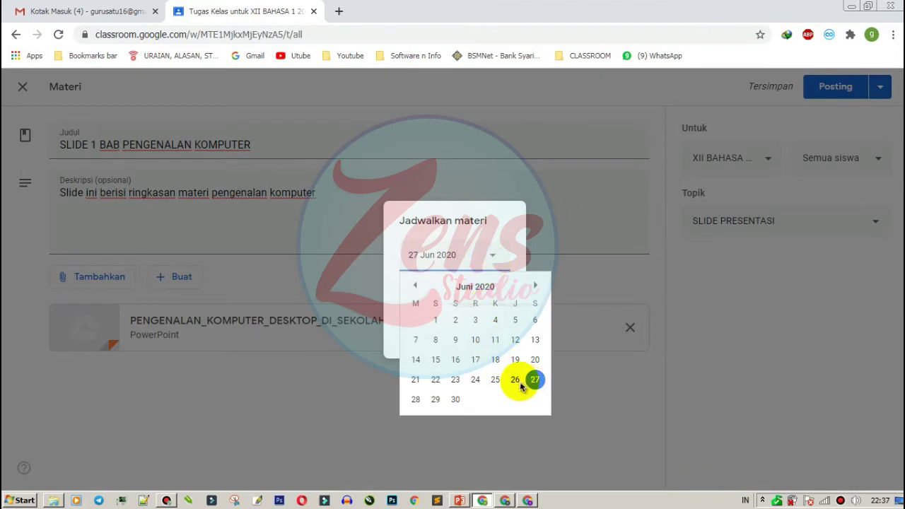
{"action": "left_click", "coordinate": [417, 400]}
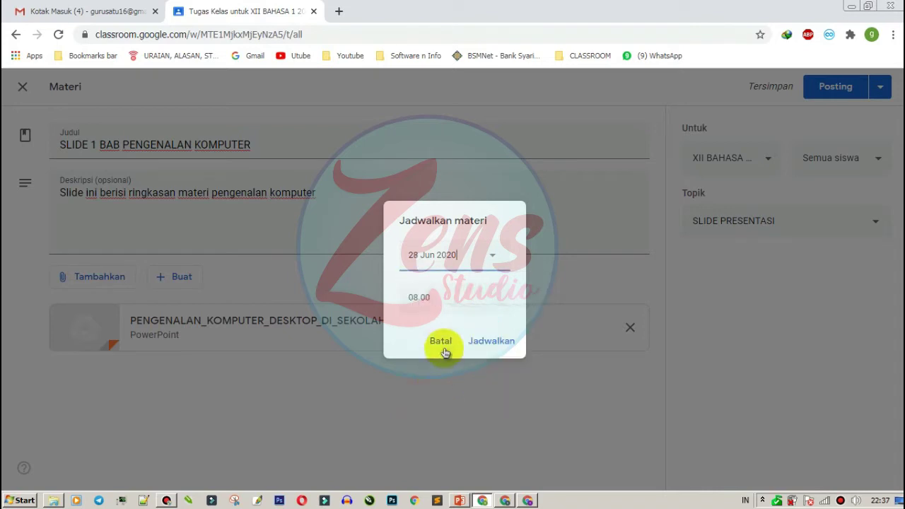
{"action": "left_click", "coordinate": [420, 297]}
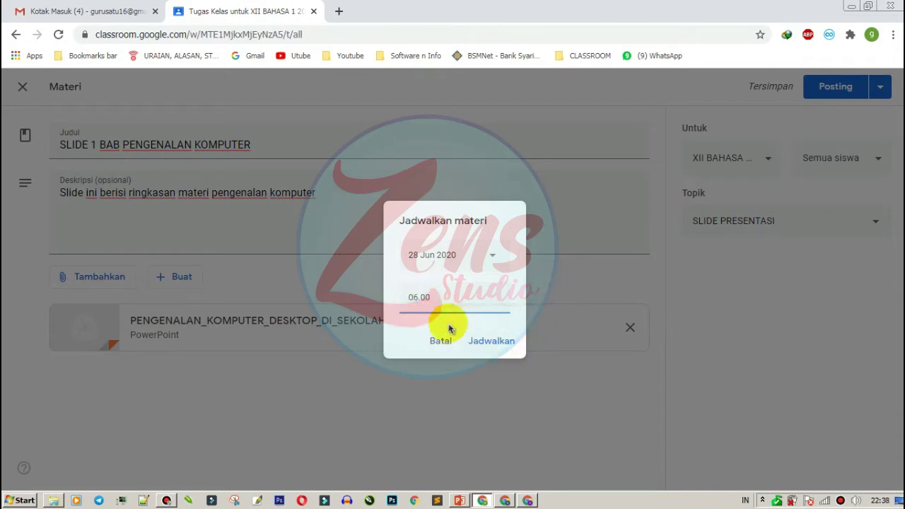
{"action": "left_click", "coordinate": [488, 346]}
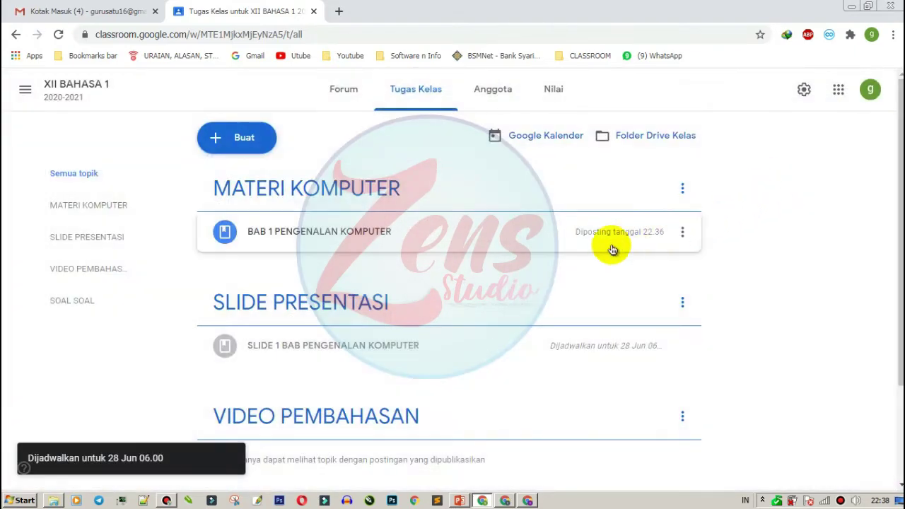
Step: Start another material titled "VIDEO 1 PENGENALAN KOMPUTER" and leave its description empty
{"action": "scroll", "coordinate": [530, 350], "scroll_direction": "down", "scroll_amount": 1}
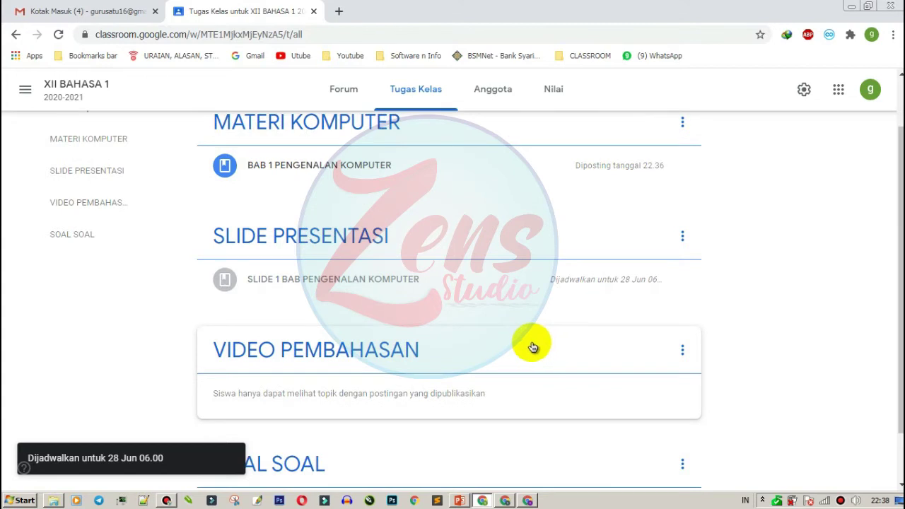
{"action": "scroll", "coordinate": [537, 344], "scroll_direction": "down", "scroll_amount": 1}
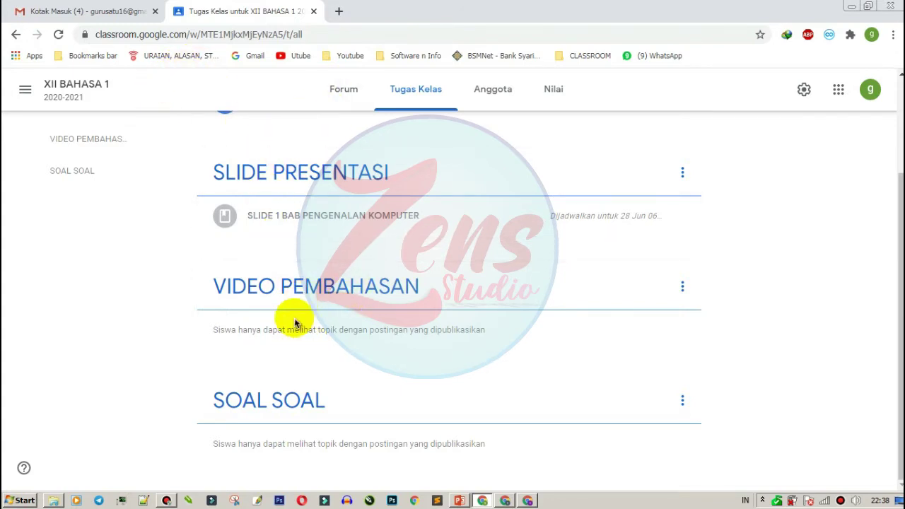
{"action": "scroll", "coordinate": [212, 177], "scroll_direction": "up", "scroll_amount": 1}
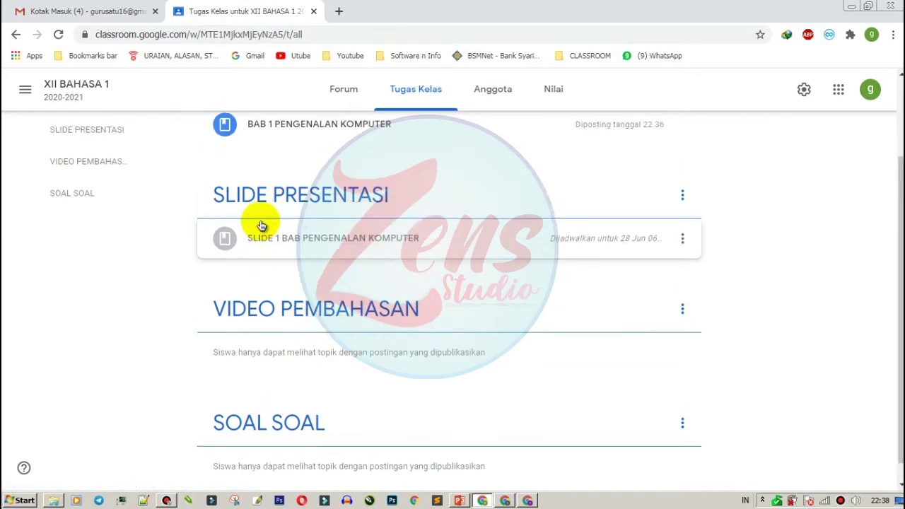
{"action": "scroll", "coordinate": [191, 190], "scroll_direction": "up", "scroll_amount": 1}
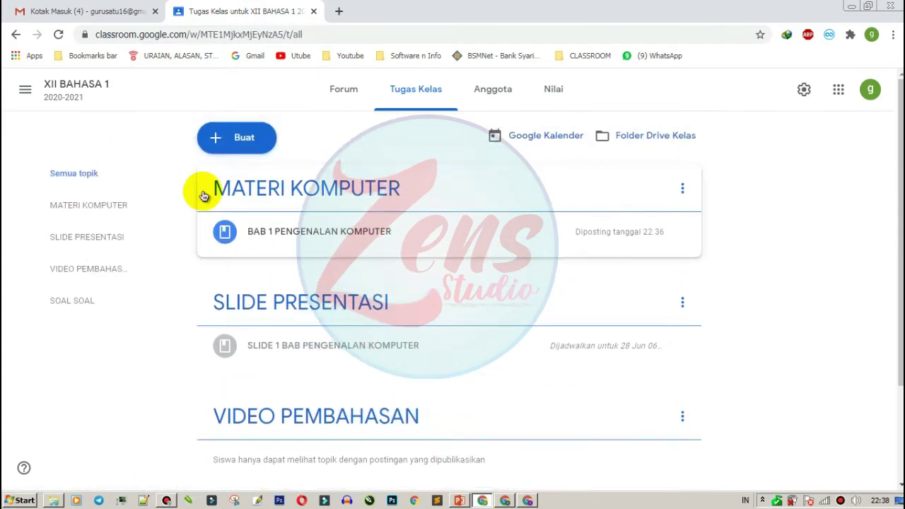
{"action": "left_click", "coordinate": [240, 137]}
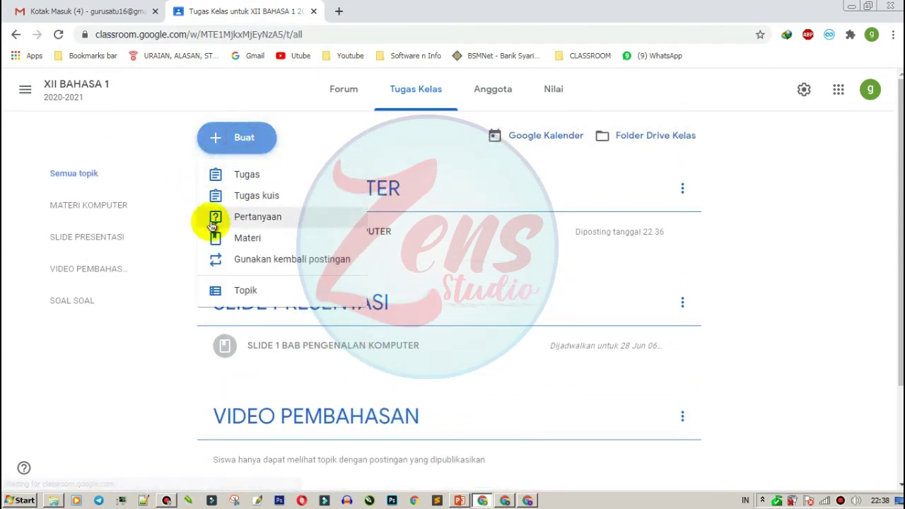
{"action": "left_click", "coordinate": [253, 244]}
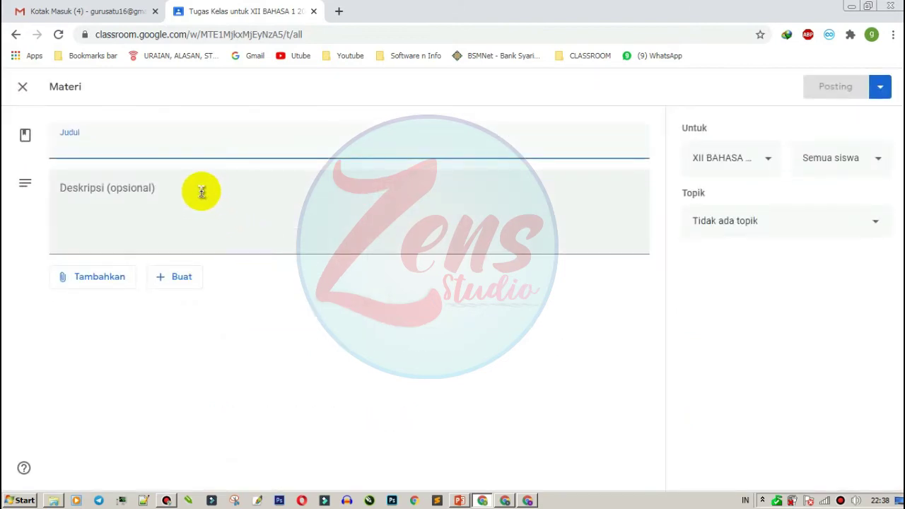
{"action": "type", "text": "vie"}
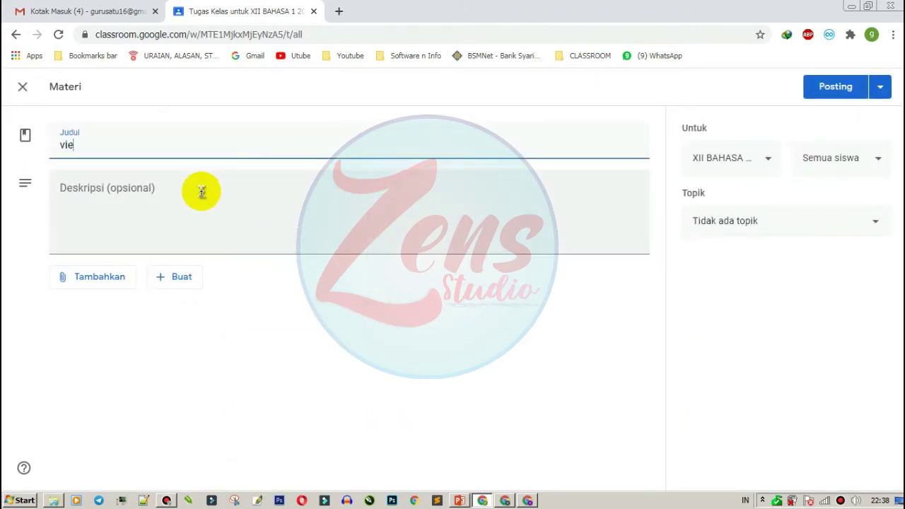
{"action": "key", "text": "BackSpace"}
{"action": "key", "text": "BackSpace"}
{"action": "key", "text": "BackSpace"}
{"action": "type", "text": "VIDEO 1 PENGENALAN KOMPUTER"}
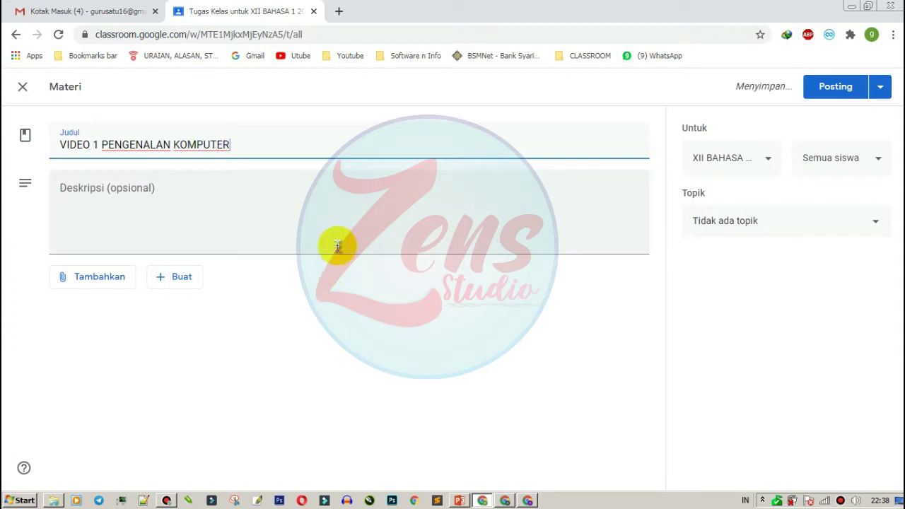
{"action": "left_click", "coordinate": [304, 221]}
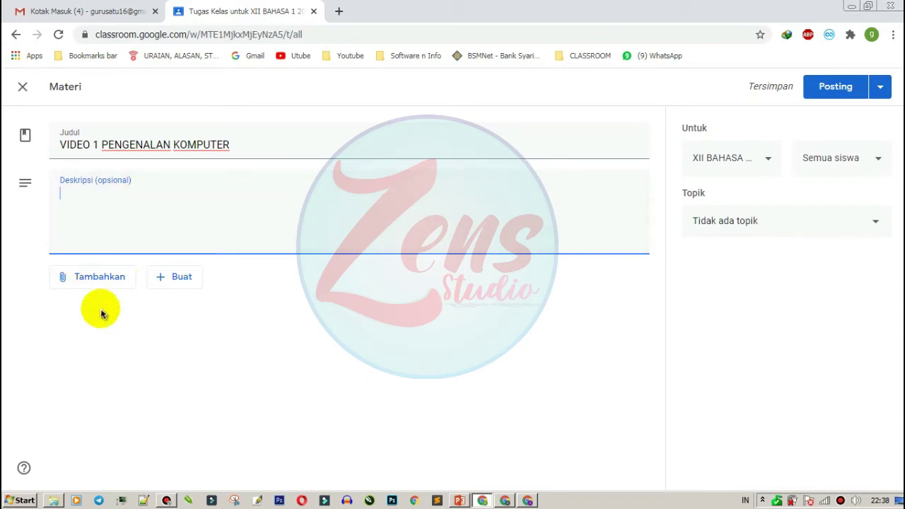
Step: Search YouTube for "ZENS STUDIO" and attach the video "REVIEW SOFTWARE FILMORA 9 oleh ZENS STUDIO" to the material
{"action": "left_click", "coordinate": [115, 283]}
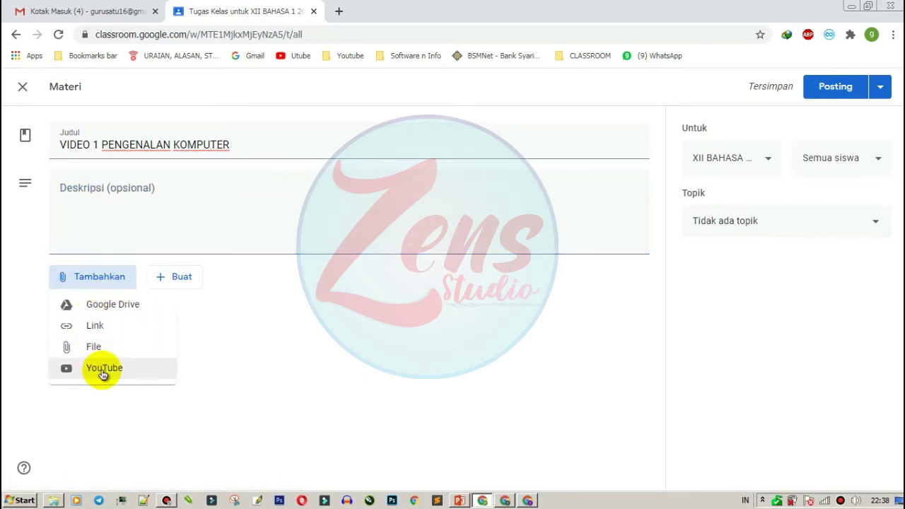
{"action": "left_click", "coordinate": [97, 369]}
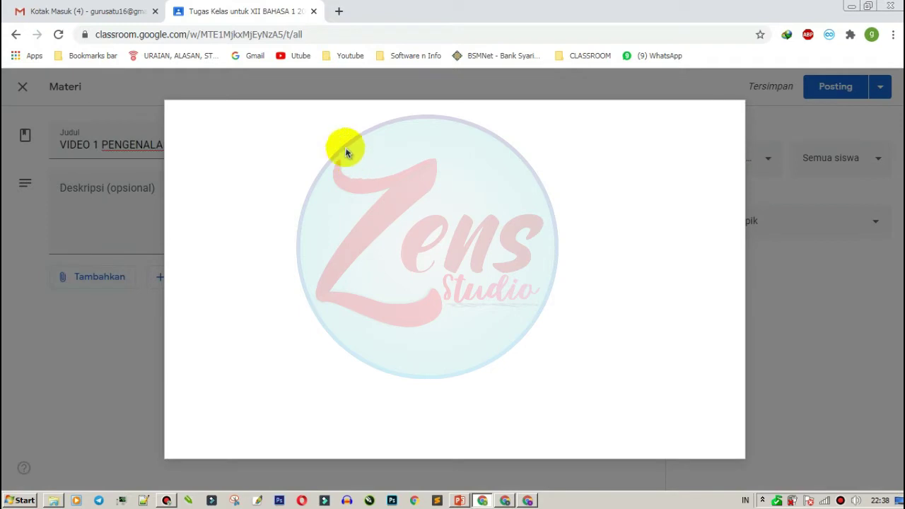
{"action": "left_click", "coordinate": [331, 192]}
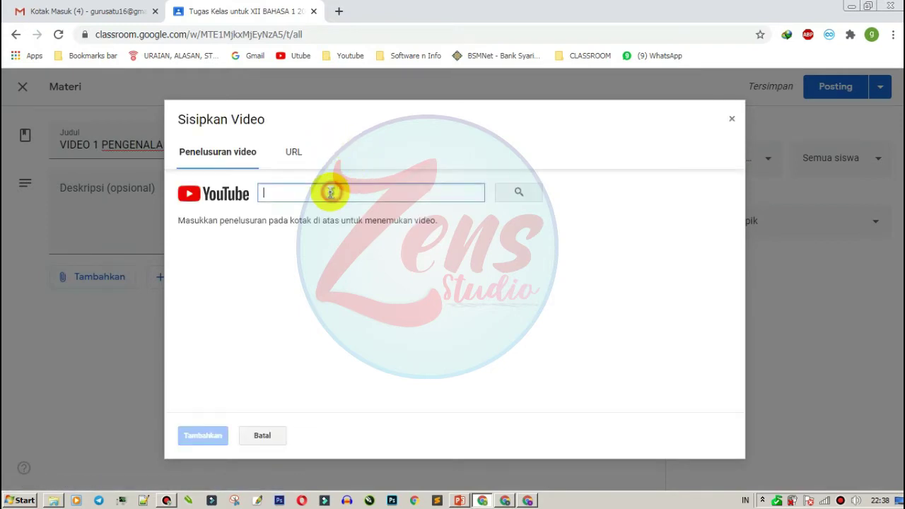
{"action": "type", "text": "ZENS STUDIO"}
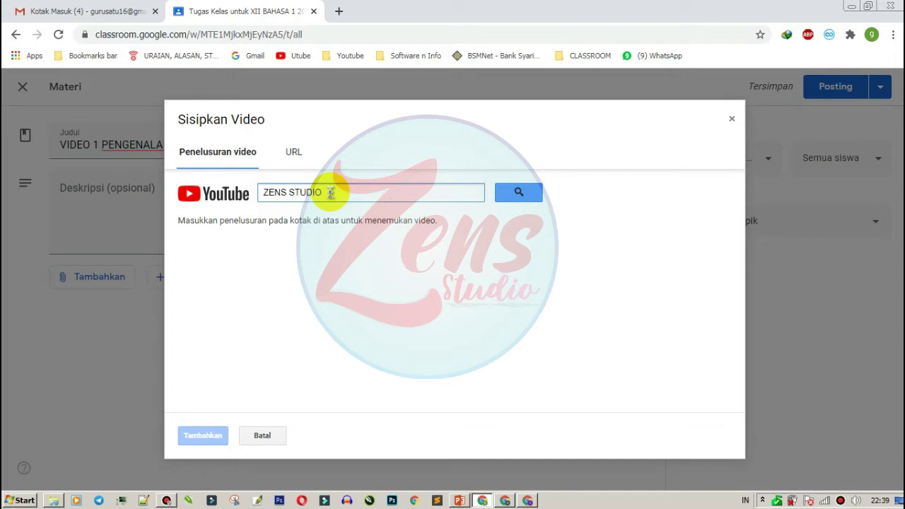
{"action": "key", "text": "Return"}
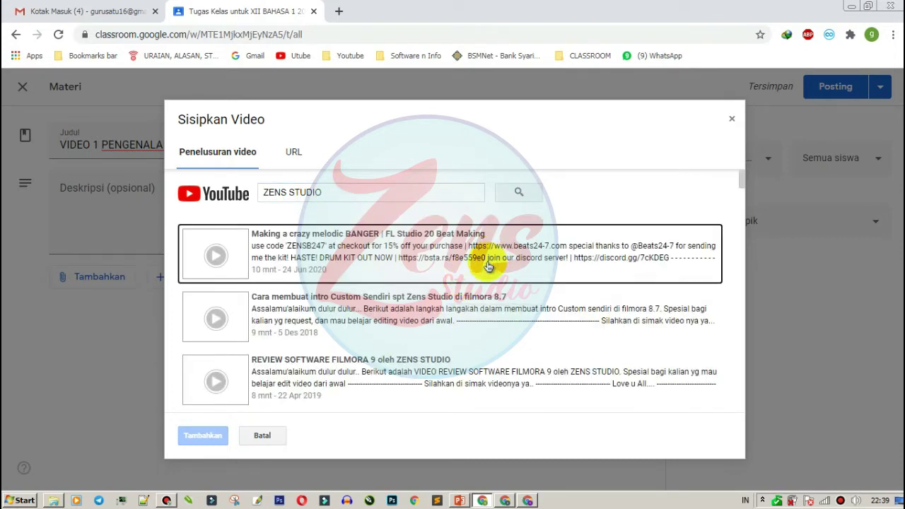
{"action": "scroll", "coordinate": [467, 279], "scroll_direction": "down", "scroll_amount": 2}
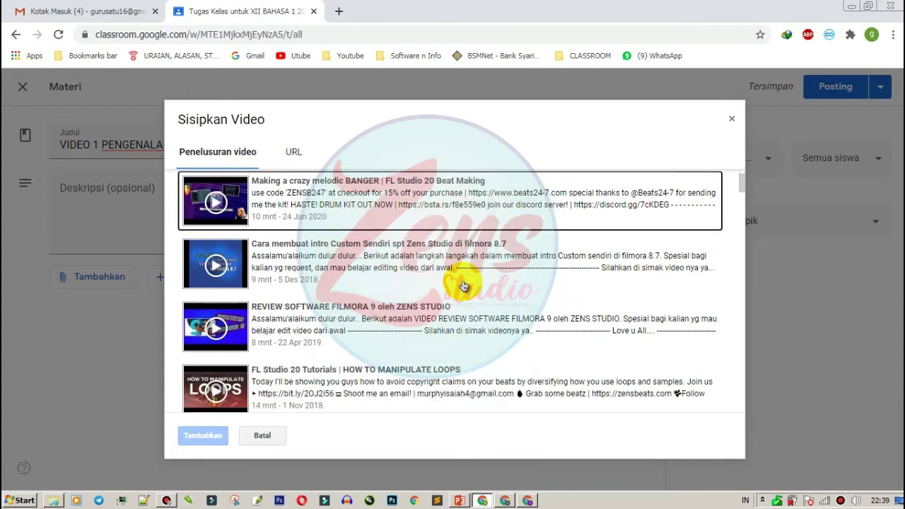
{"action": "scroll", "coordinate": [347, 311], "scroll_direction": "up", "scroll_amount": 1}
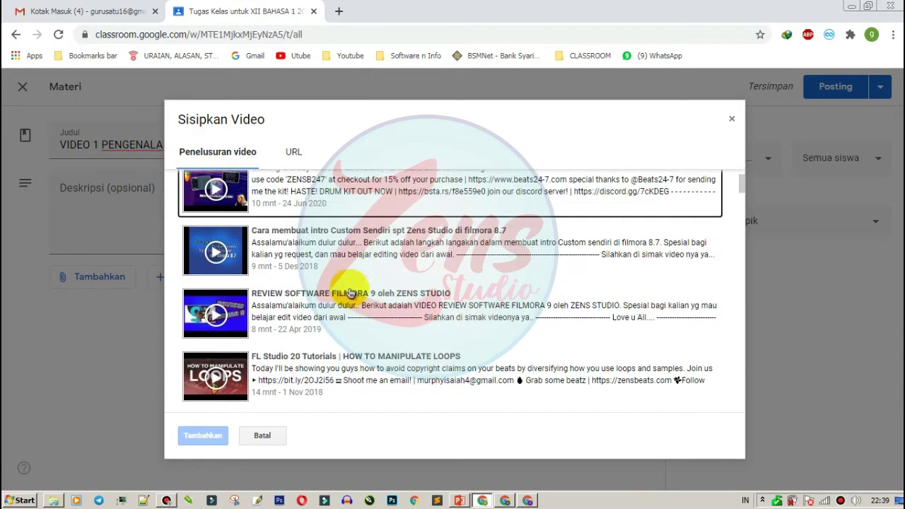
{"action": "double_click", "coordinate": [316, 316]}
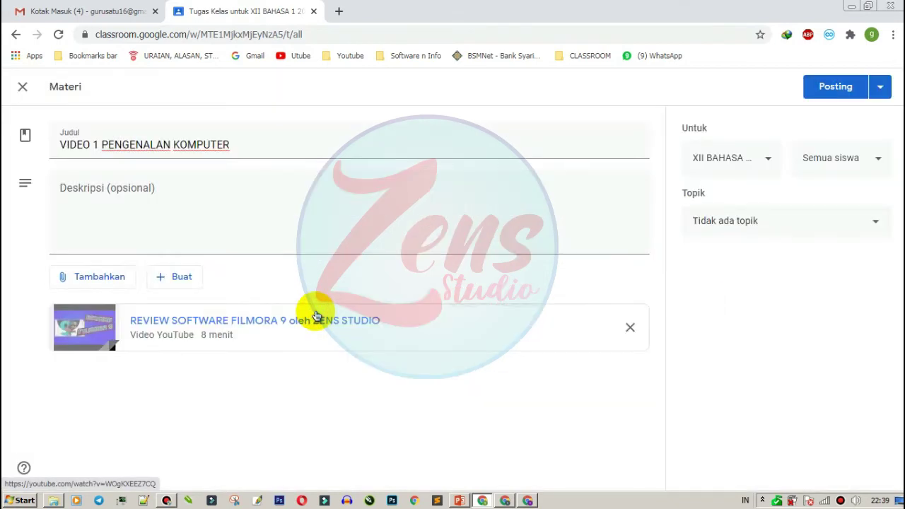
Step: Assign the video material to the VIDEO PEMBAHASAN topic and post it immediately
{"action": "left_click", "coordinate": [820, 223]}
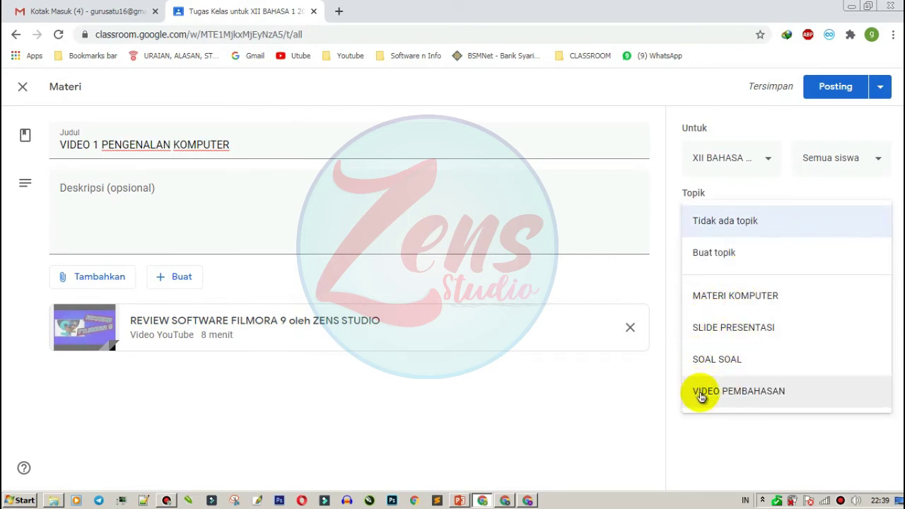
{"action": "left_click", "coordinate": [738, 391]}
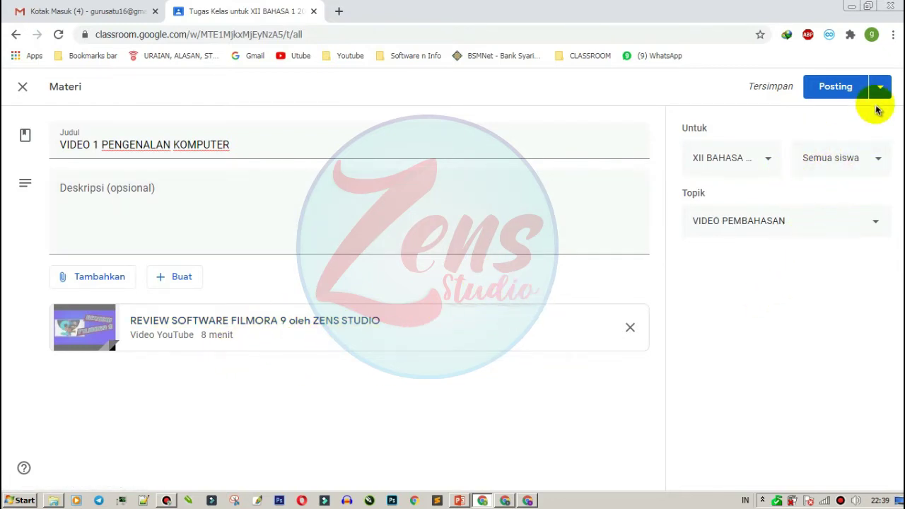
{"action": "left_click", "coordinate": [851, 88]}
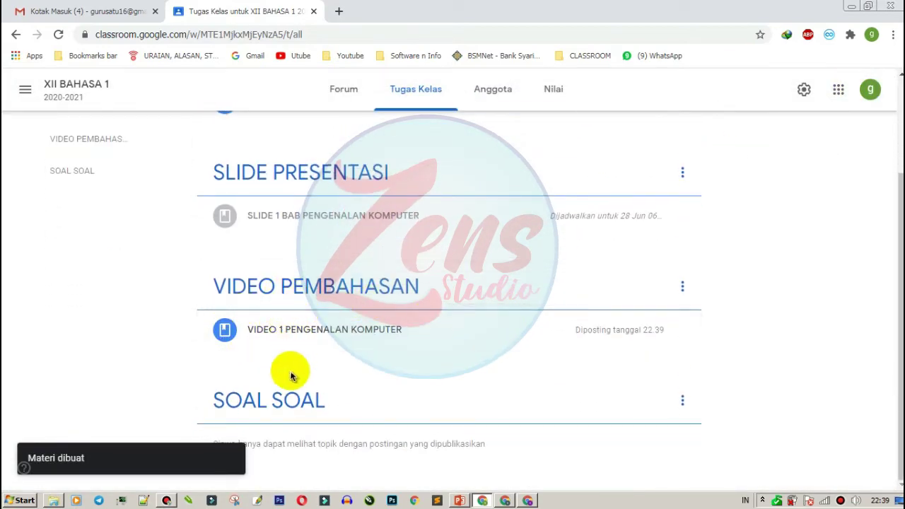
Step: Create a quiz assignment titled "ULANGAN 1 BAB PENGENALAN KOMPUTER" with the instructions "Silahkan jawab dengan sebaik-baiknya."
{"action": "scroll", "coordinate": [319, 353], "scroll_direction": "up", "scroll_amount": 2}
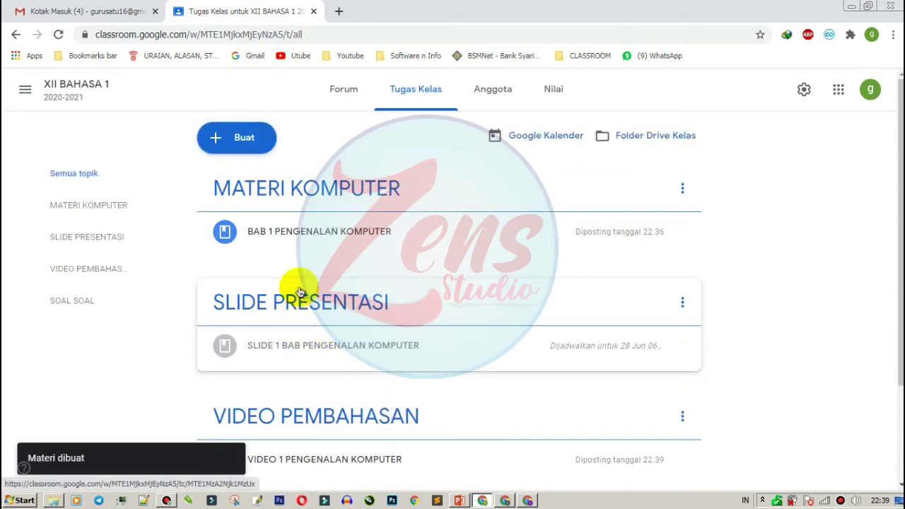
{"action": "scroll", "coordinate": [375, 371], "scroll_direction": "down", "scroll_amount": 2}
{"action": "scroll", "coordinate": [311, 368], "scroll_direction": "up", "scroll_amount": 2}
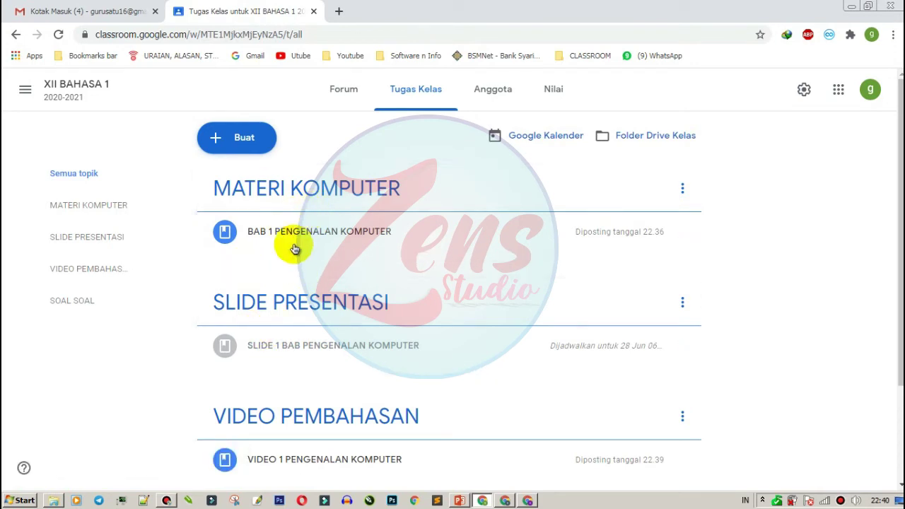
{"action": "left_click", "coordinate": [243, 139]}
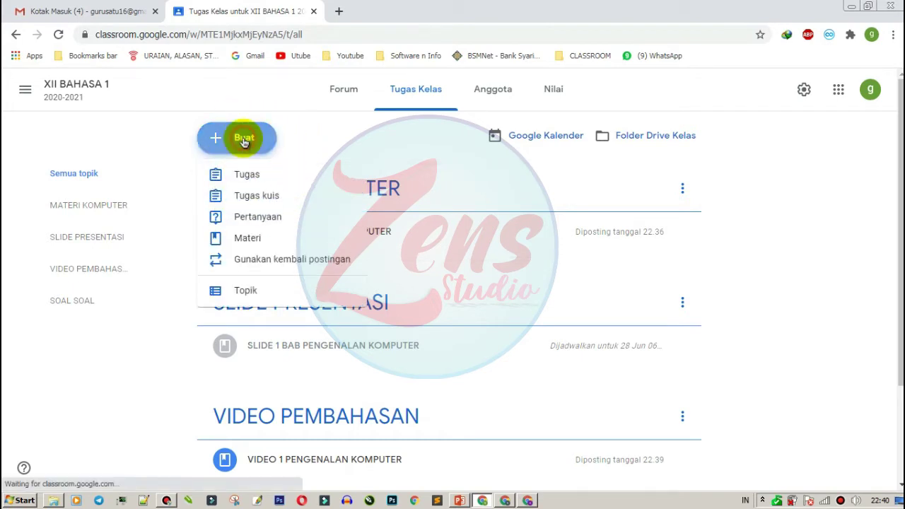
{"action": "left_click", "coordinate": [277, 201]}
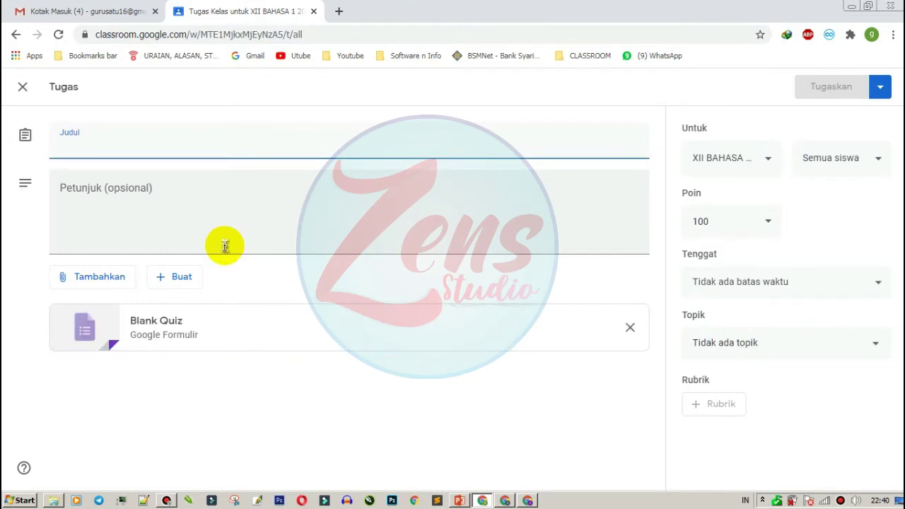
{"action": "type", "text": "ULANGAN 1 BAB PENGENALAN KOMPUTER"}
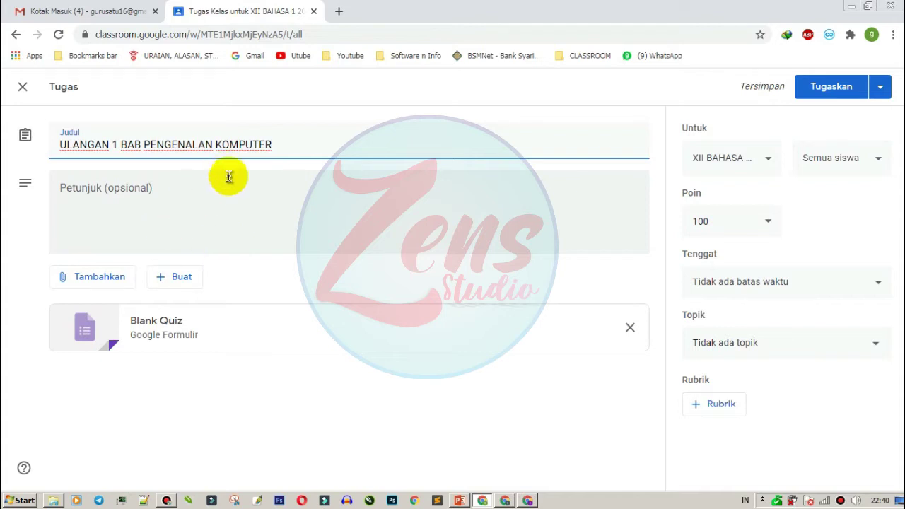
{"action": "left_click", "coordinate": [165, 206]}
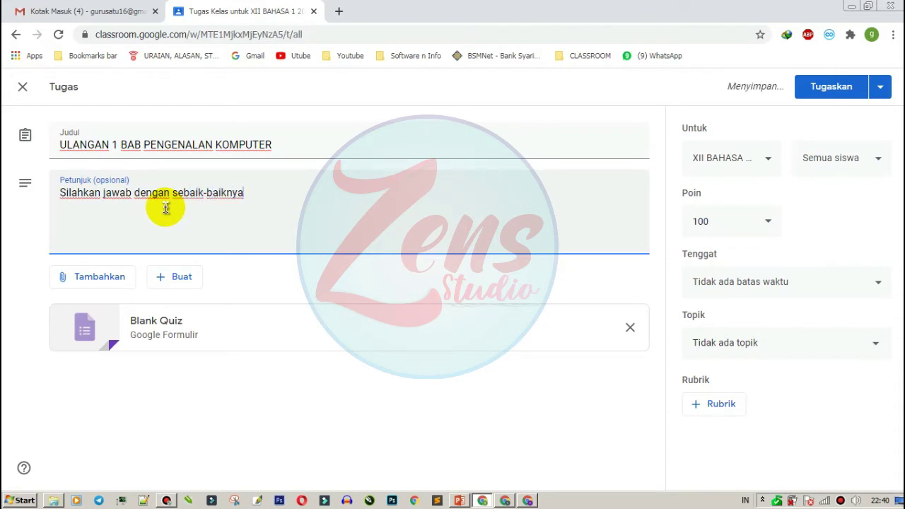
{"action": "type", "text": "."}
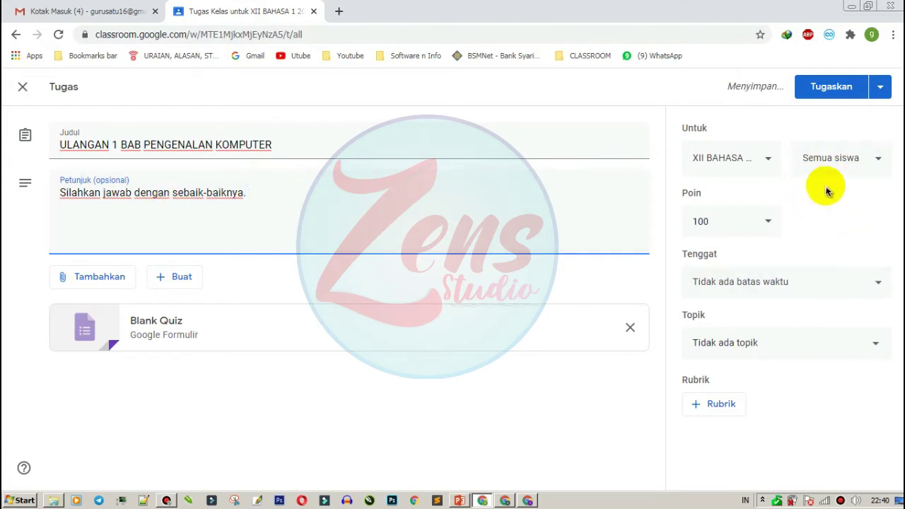
Step: Set the quiz assignment's deadline to 30 Jun 2020 at 23.59 and assign it to the SOAL SOAL topic
{"action": "left_click", "coordinate": [768, 221]}
{"action": "left_click", "coordinate": [787, 216]}
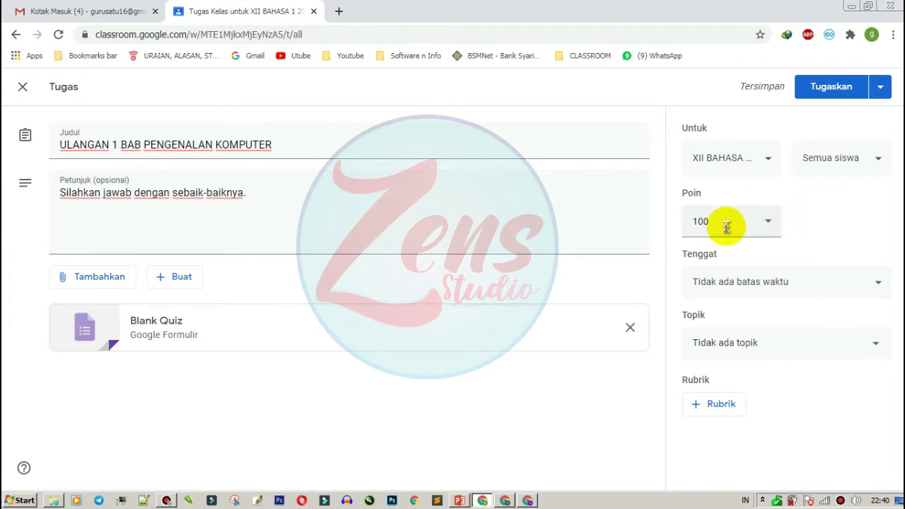
{"action": "left_click", "coordinate": [732, 285]}
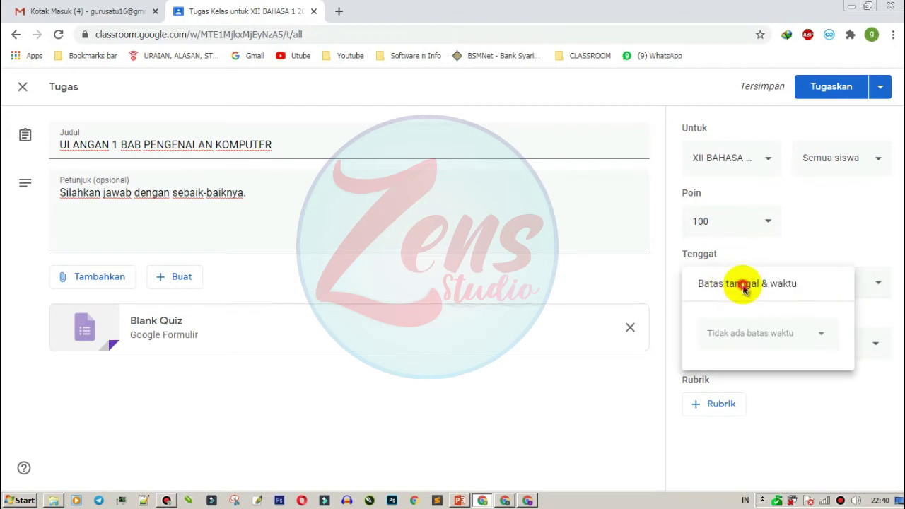
{"action": "left_click", "coordinate": [753, 330]}
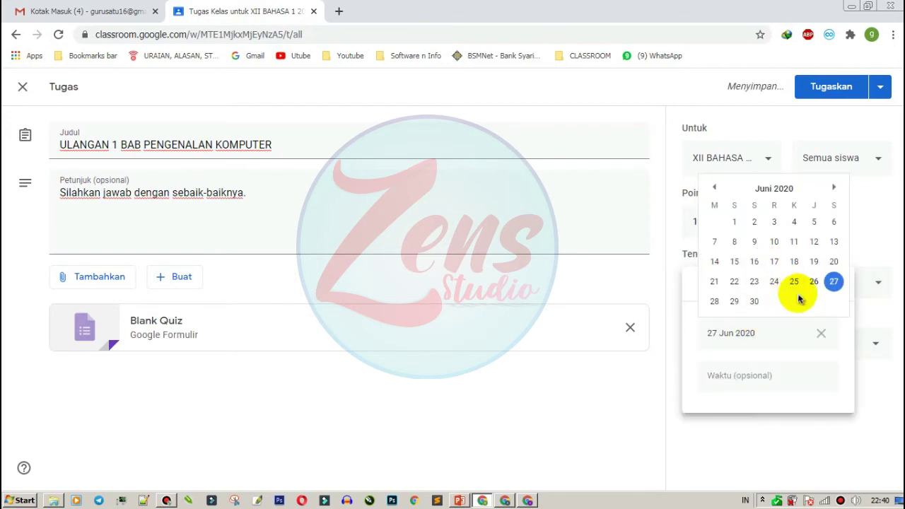
{"action": "left_click", "coordinate": [754, 302]}
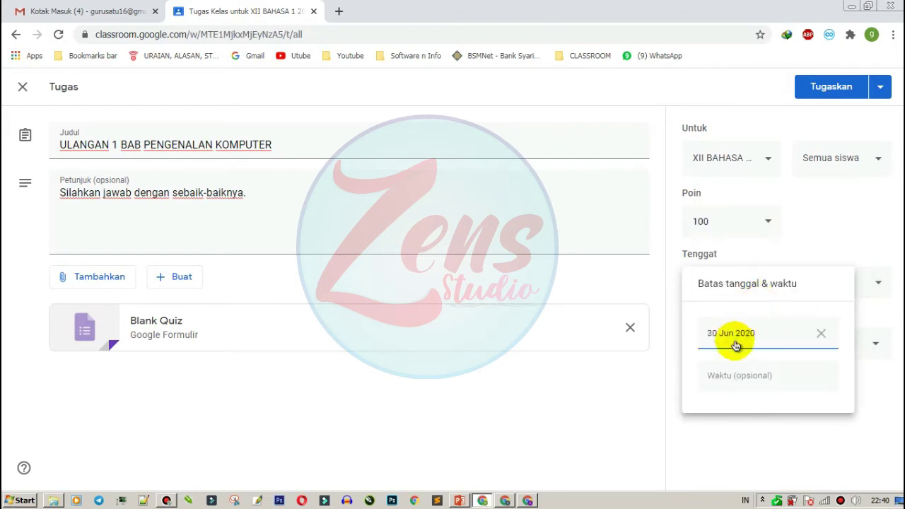
{"action": "left_click", "coordinate": [746, 377]}
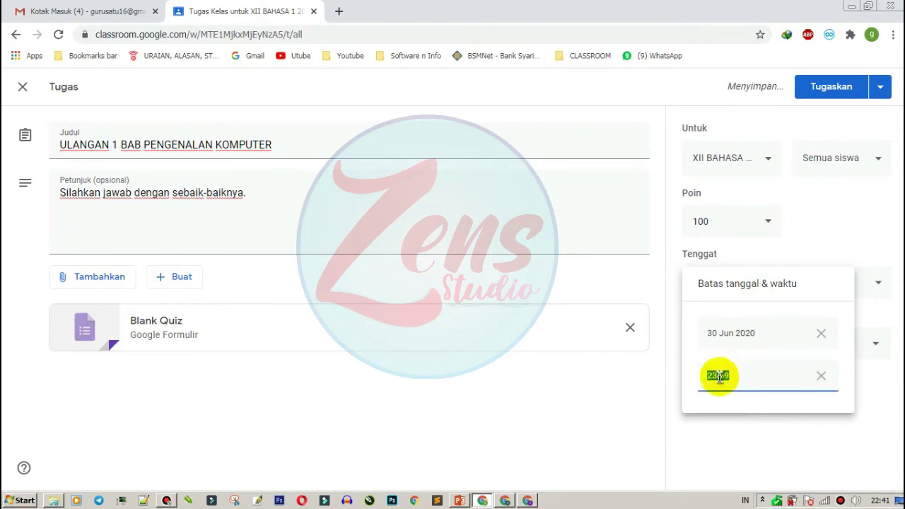
{"action": "left_click", "coordinate": [804, 427]}
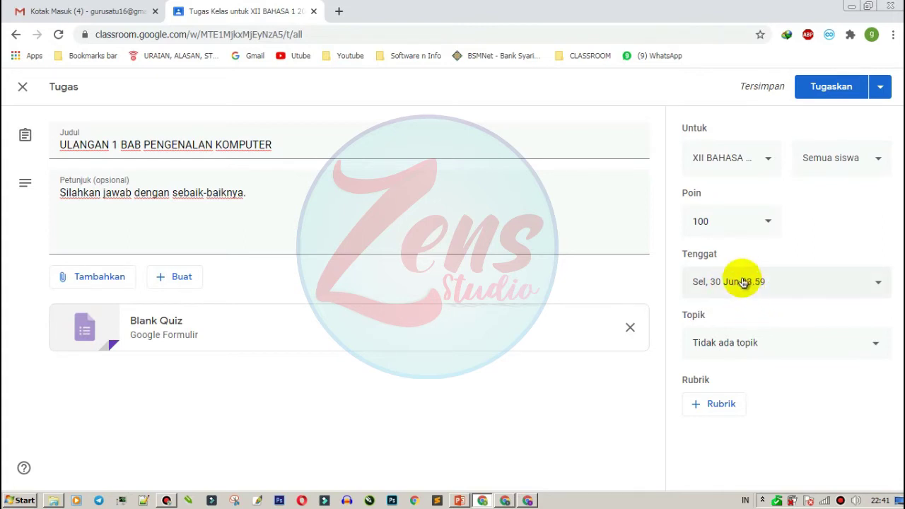
{"action": "left_click", "coordinate": [752, 342]}
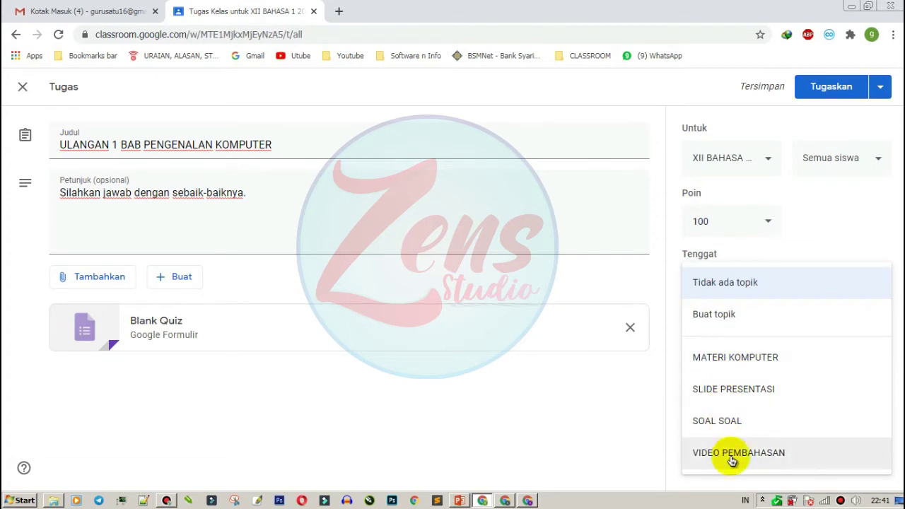
{"action": "left_click", "coordinate": [722, 428]}
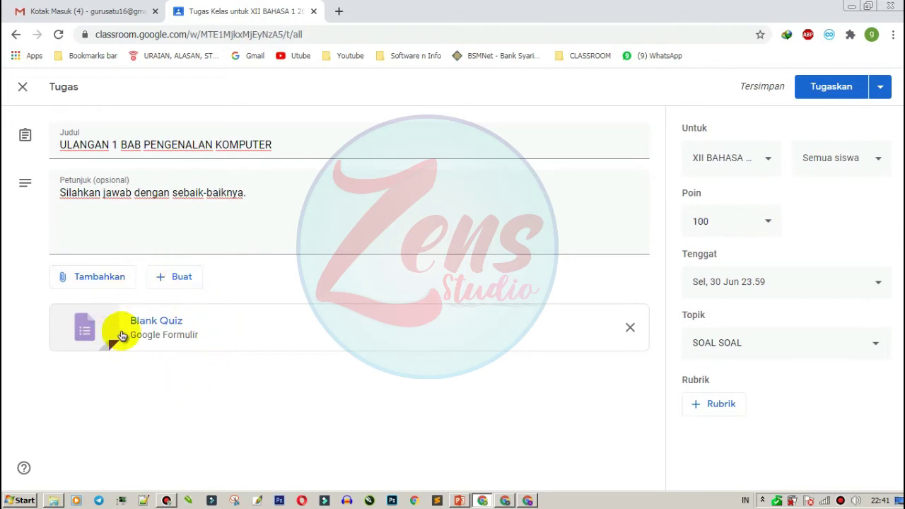
Step: Open the attached Blank Quiz form and rename the form file "ULANGAN 1 PENGENALAN KOMPUTER"
{"action": "left_click", "coordinate": [159, 339]}
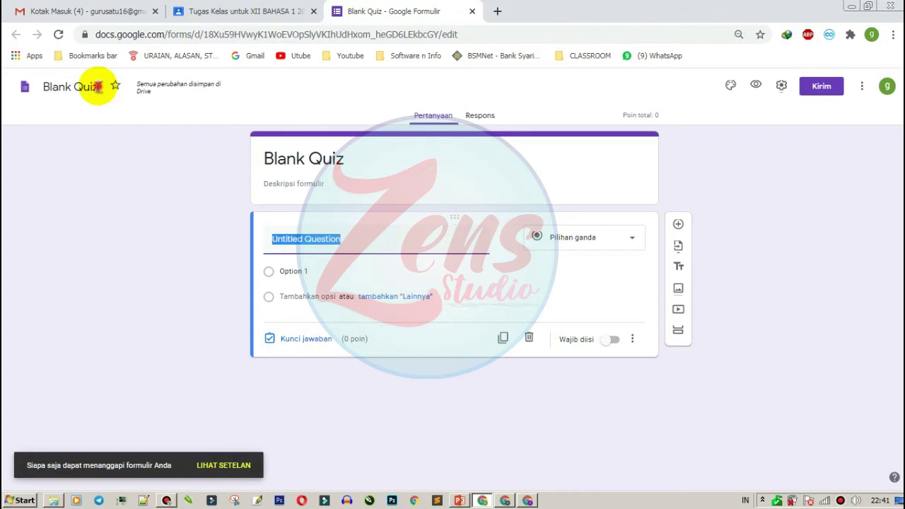
{"action": "left_click_drag", "start_coordinate": [98, 85], "coordinate": [42, 90]}
{"action": "key", "text": "BackSpace"}
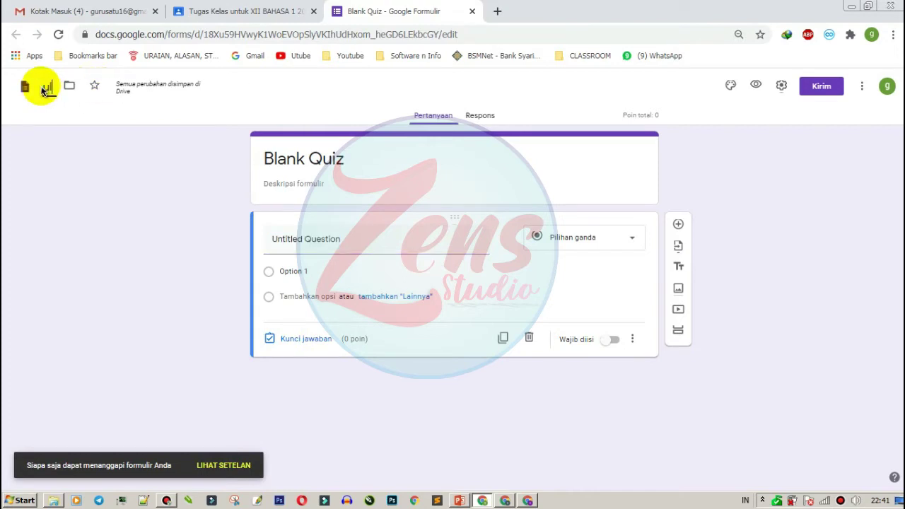
{"action": "type", "text": "ULAN"}
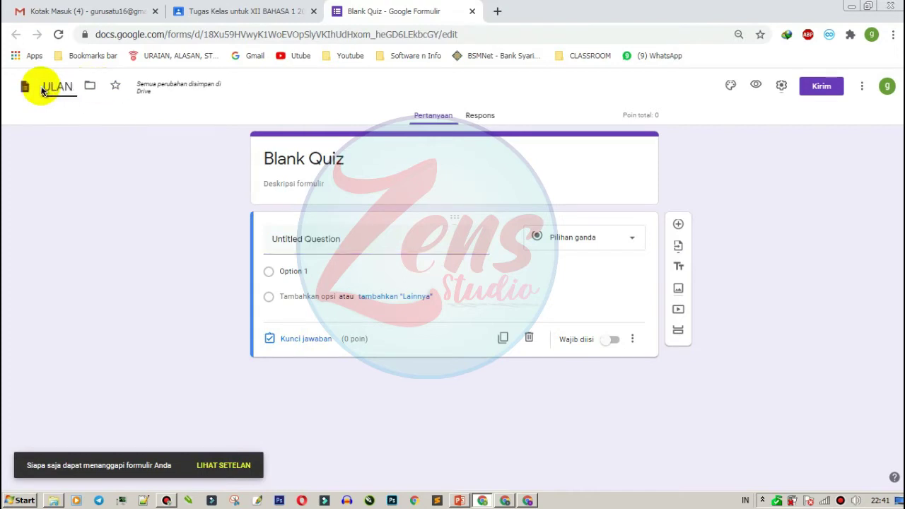
{"action": "type", "text": "AGAN 1 BAB"}
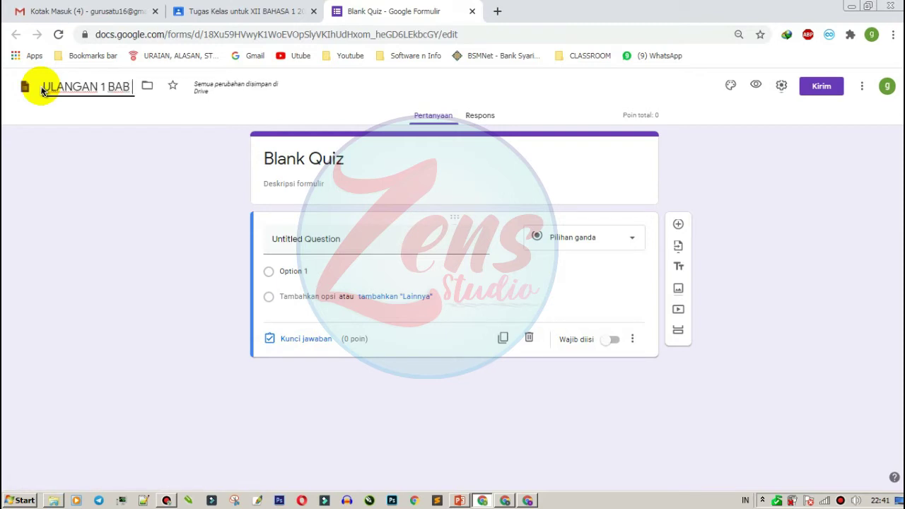
{"action": "key", "text": "BackSpace"}
{"action": "key", "text": "BackSpace"}
{"action": "key", "text": "BackSpace"}
{"action": "type", "text": "PENGENA"}
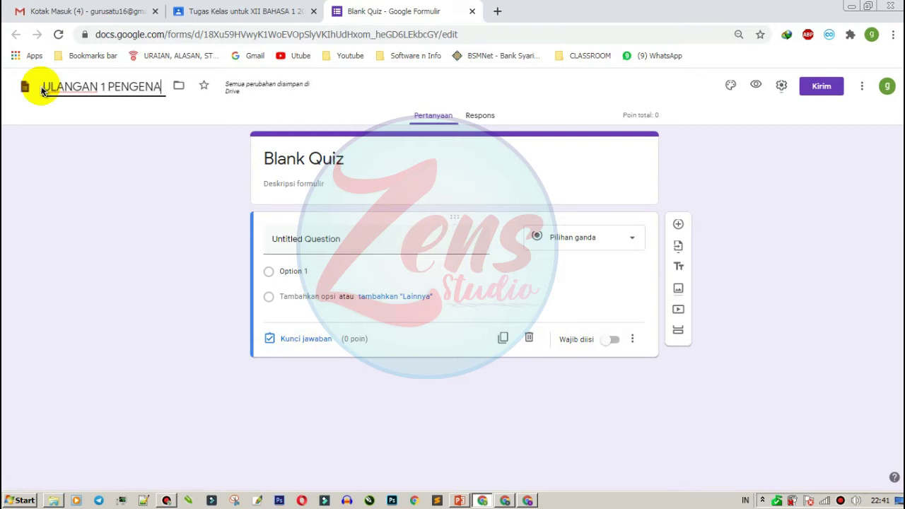
{"action": "type", "text": "LAN KOM"}
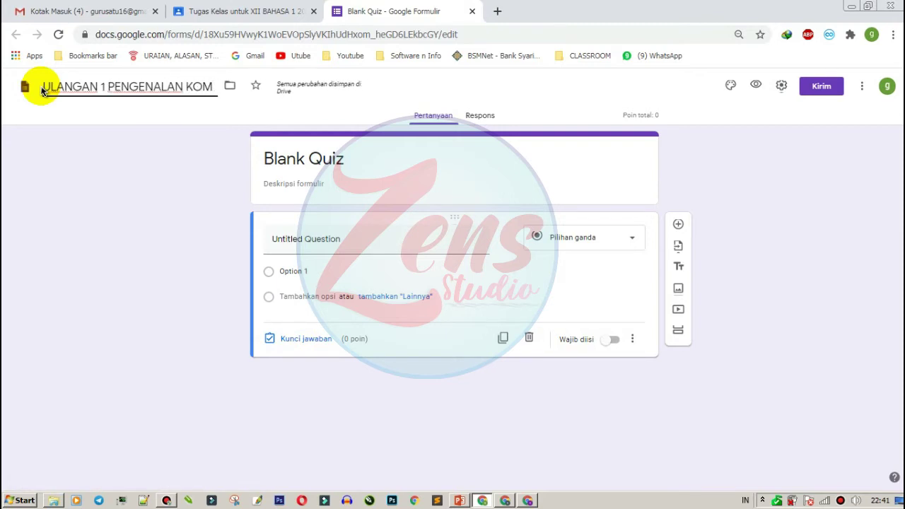
{"action": "type", "text": "PUTER"}
{"action": "key", "text": "BackSpace"}
{"action": "key", "text": "BackSpace"}
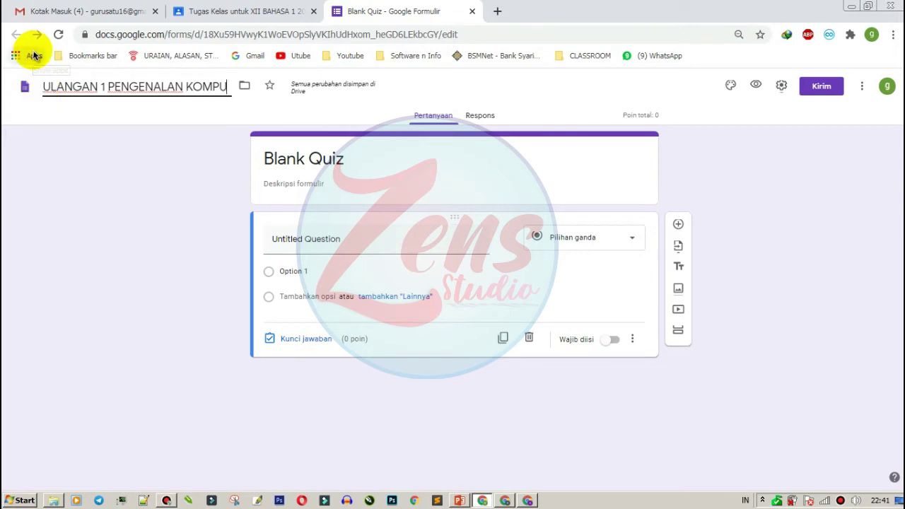
{"action": "type", "text": "TER"}
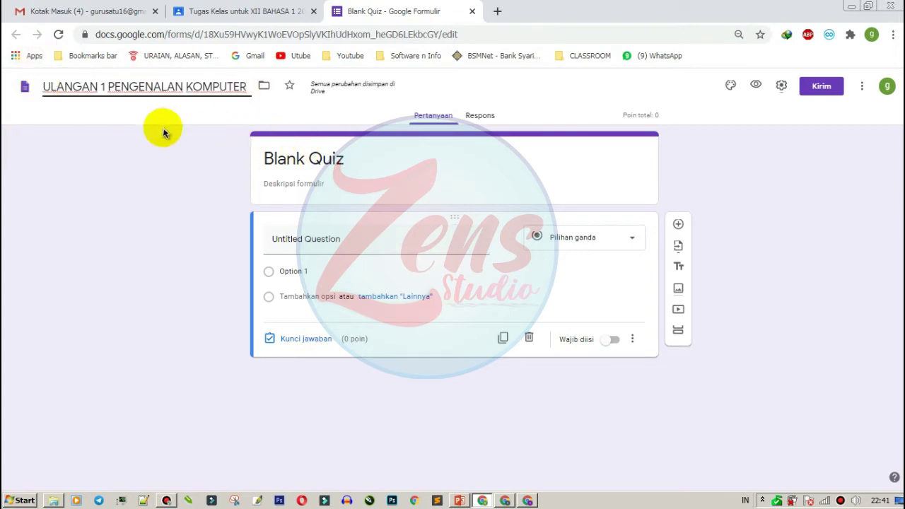
{"action": "left_click", "coordinate": [292, 114]}
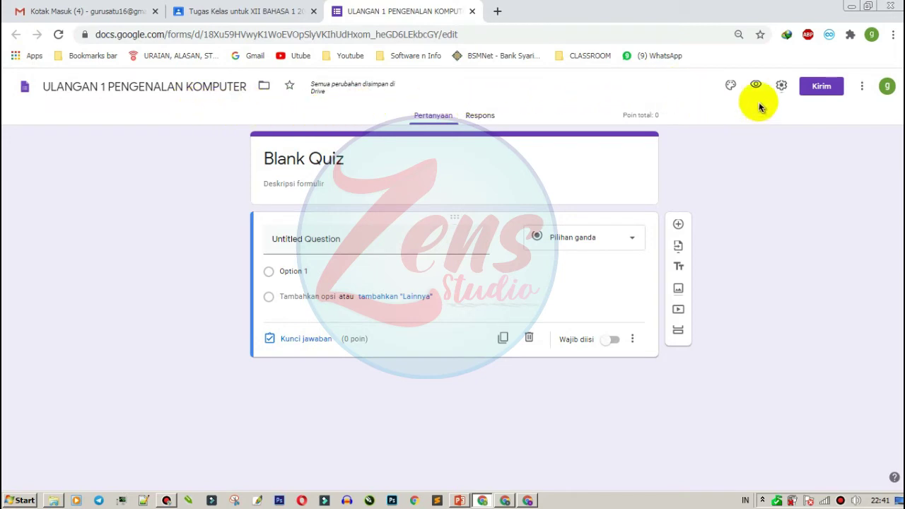
Step: Try red, teal and green theme colours on the quiz form, ending on the teal one
{"action": "left_click", "coordinate": [731, 88]}
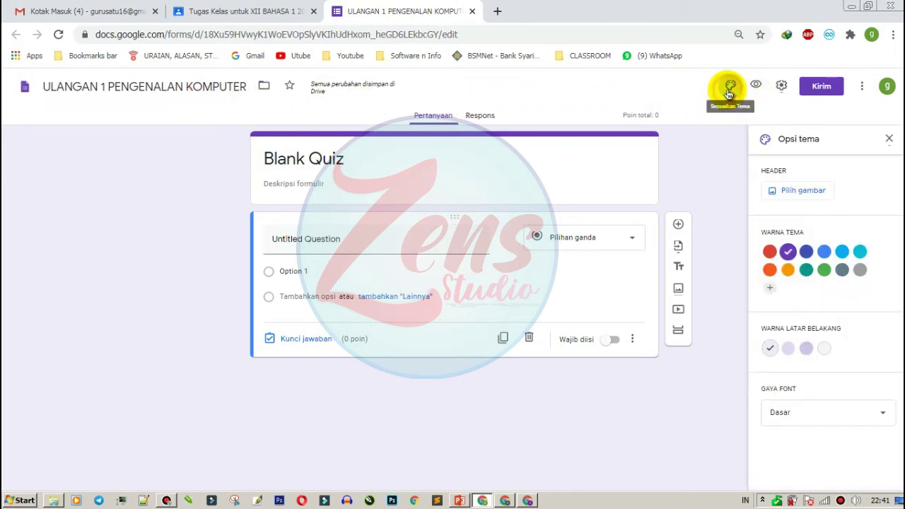
{"action": "left_click", "coordinate": [769, 251]}
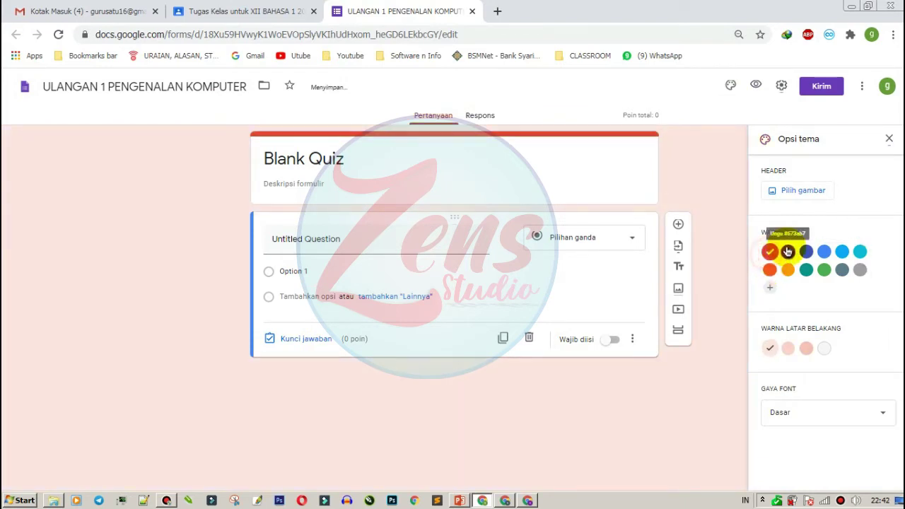
{"action": "left_click", "coordinate": [807, 270]}
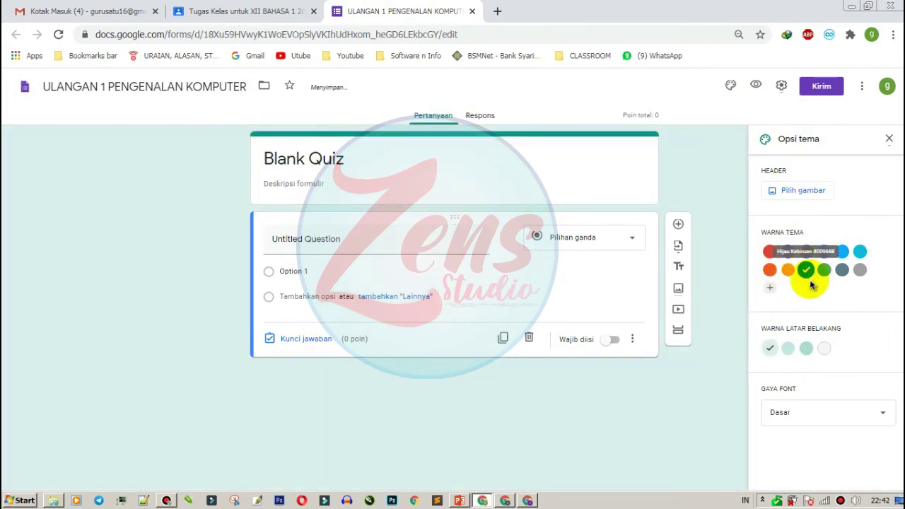
{"action": "left_click", "coordinate": [824, 270]}
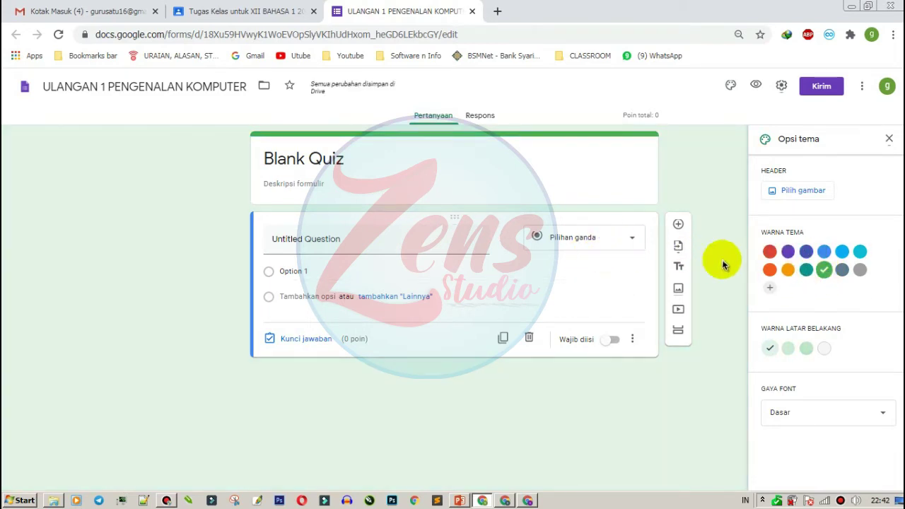
{"action": "left_click", "coordinate": [805, 275]}
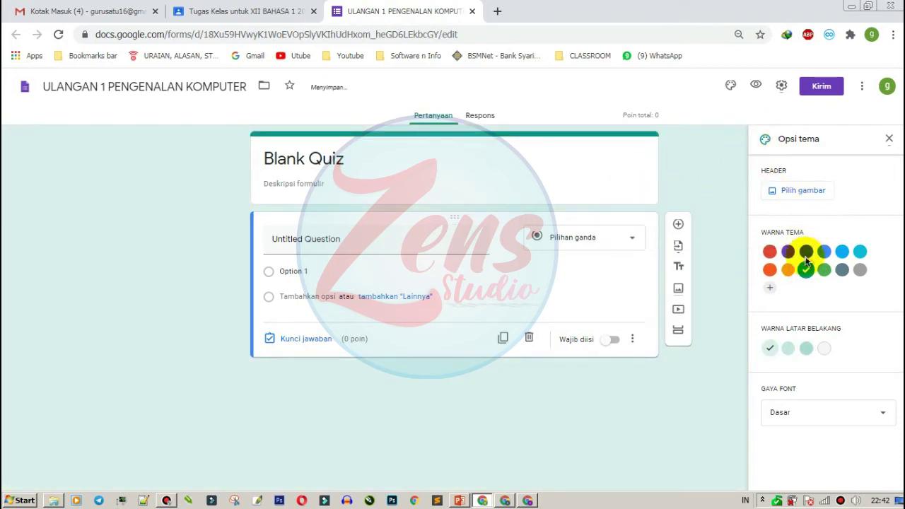
Step: Insert the white robots picture from the Kantor dan Sekolah themes as the quiz form's header image
{"action": "left_click", "coordinate": [805, 191]}
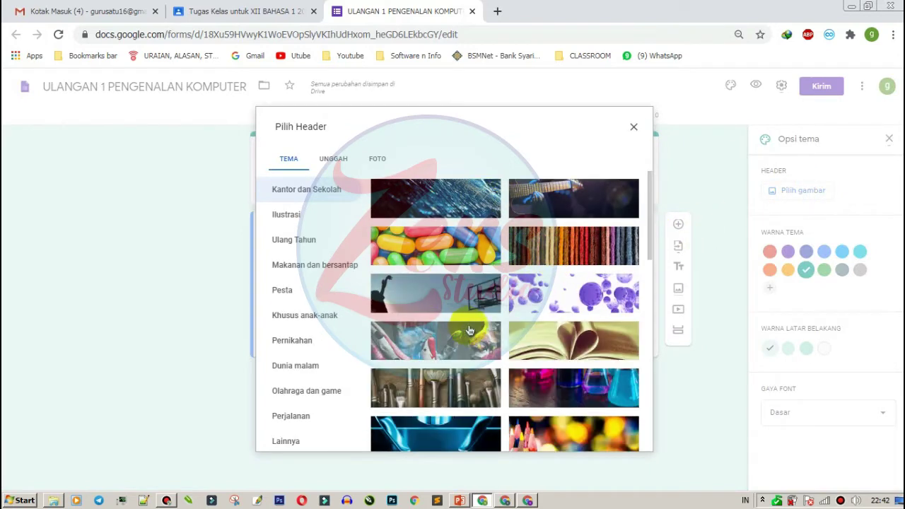
{"action": "scroll", "coordinate": [541, 339], "scroll_direction": "down", "scroll_amount": 5}
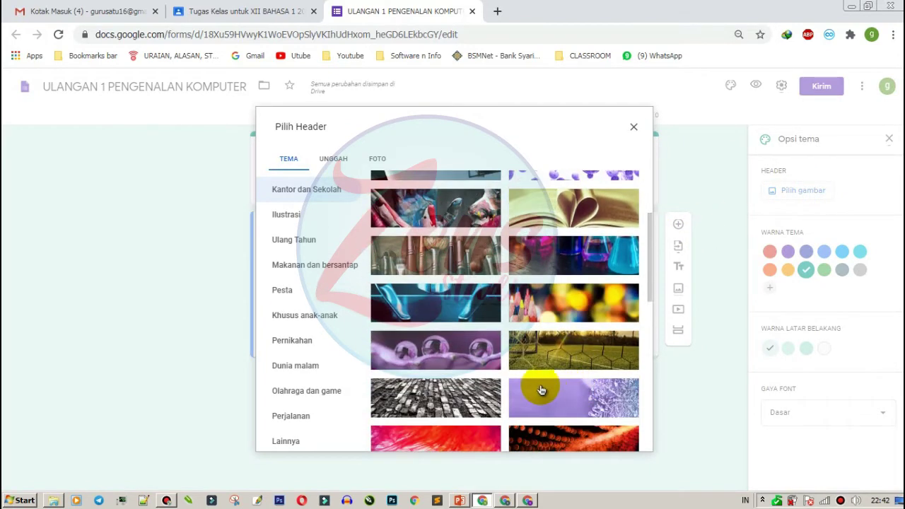
{"action": "scroll", "coordinate": [537, 389], "scroll_direction": "down", "scroll_amount": 10}
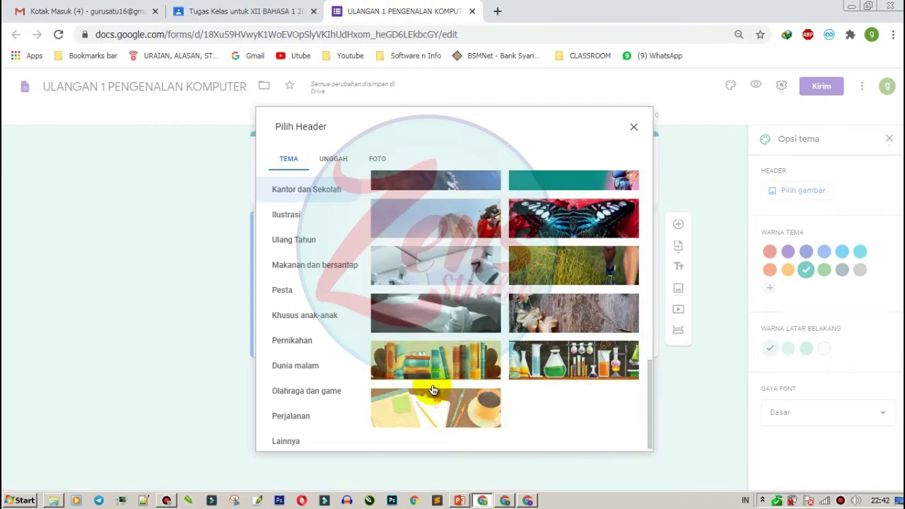
{"action": "left_click", "coordinate": [466, 269]}
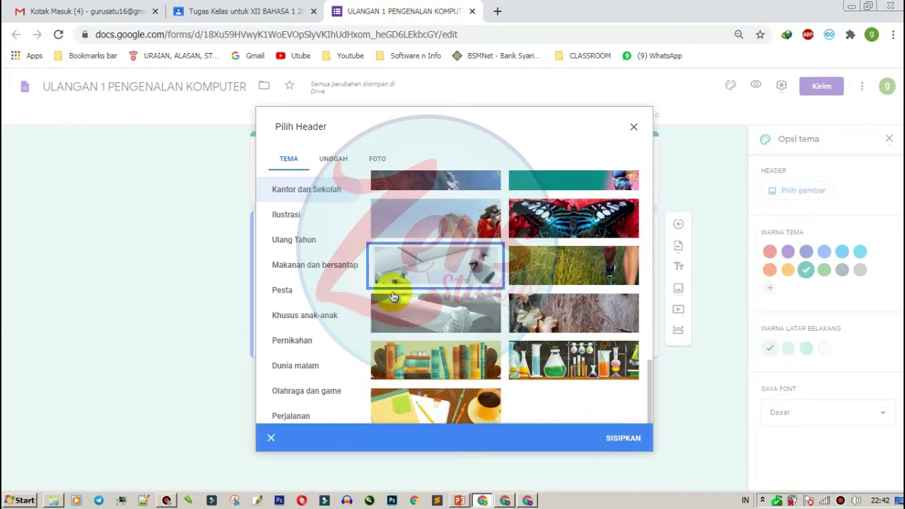
{"action": "left_click", "coordinate": [615, 436]}
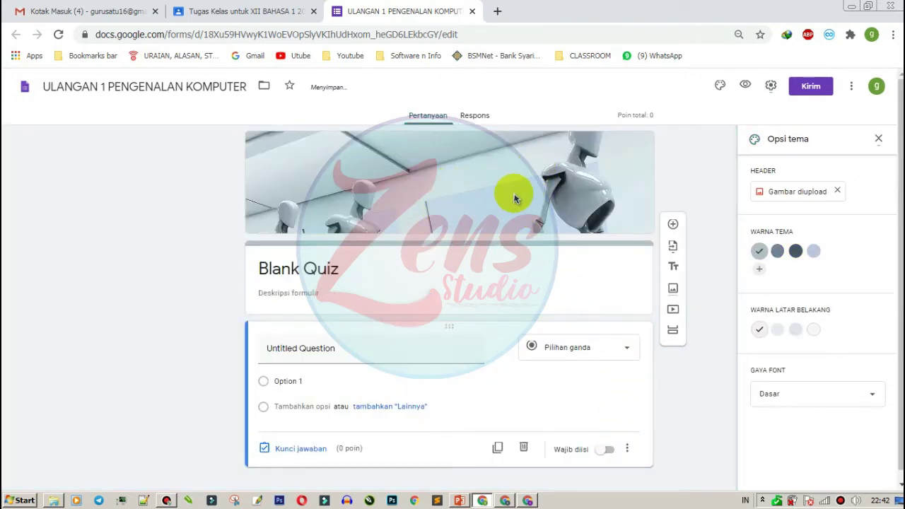
Step: Open the form settings and limit respondents to one response, leaving email address collection off
{"action": "left_click", "coordinate": [770, 87]}
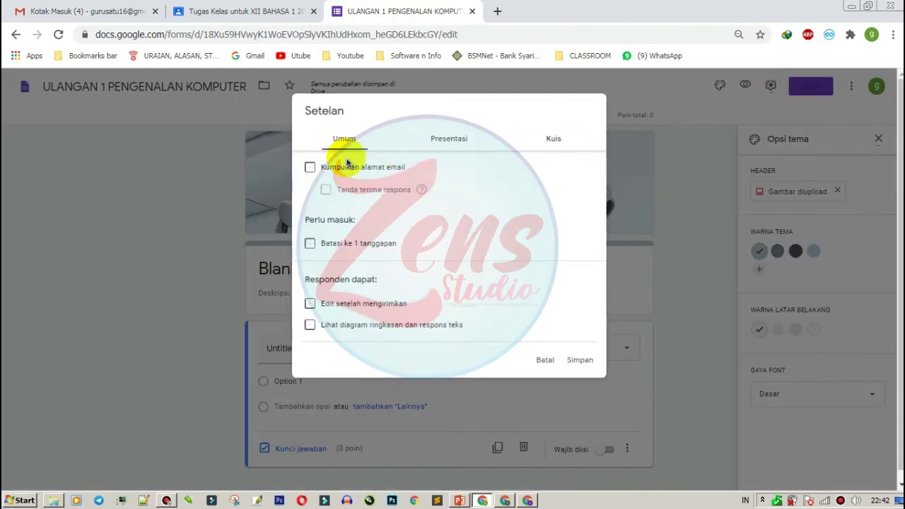
{"action": "left_click", "coordinate": [315, 173]}
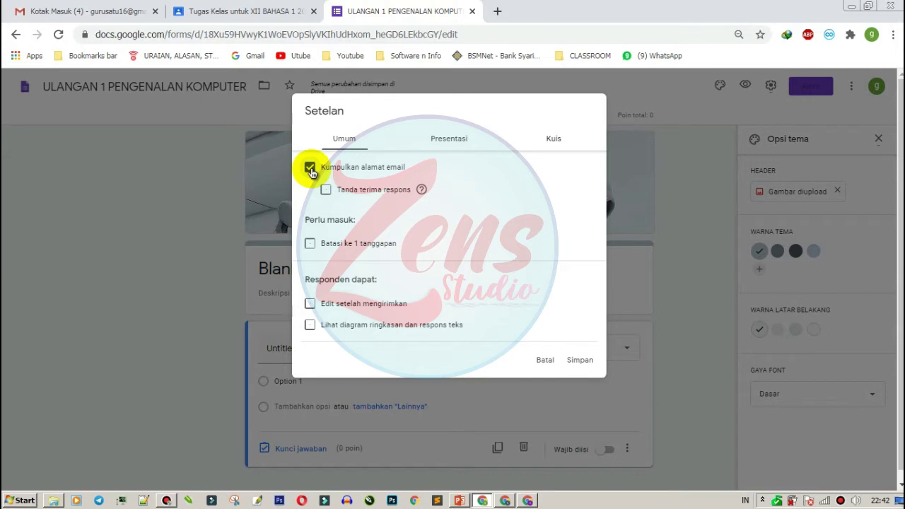
{"action": "left_click", "coordinate": [310, 169]}
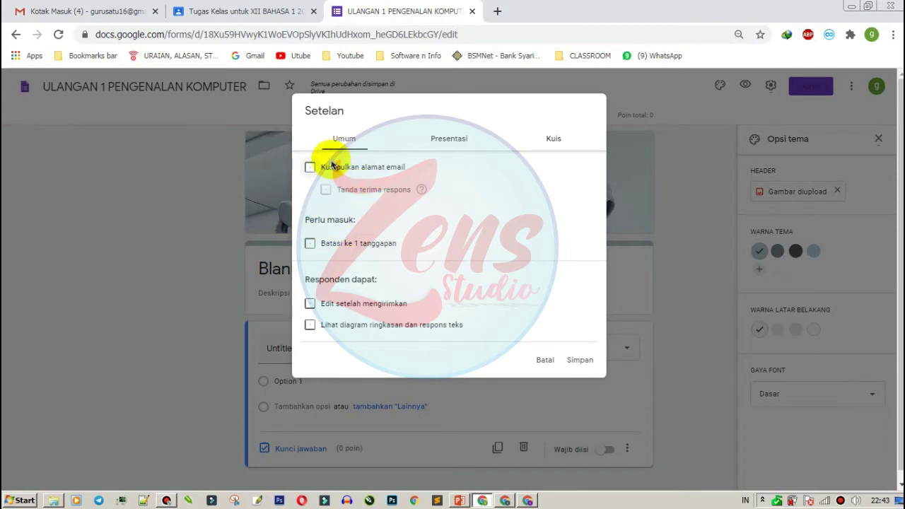
{"action": "left_click", "coordinate": [310, 244]}
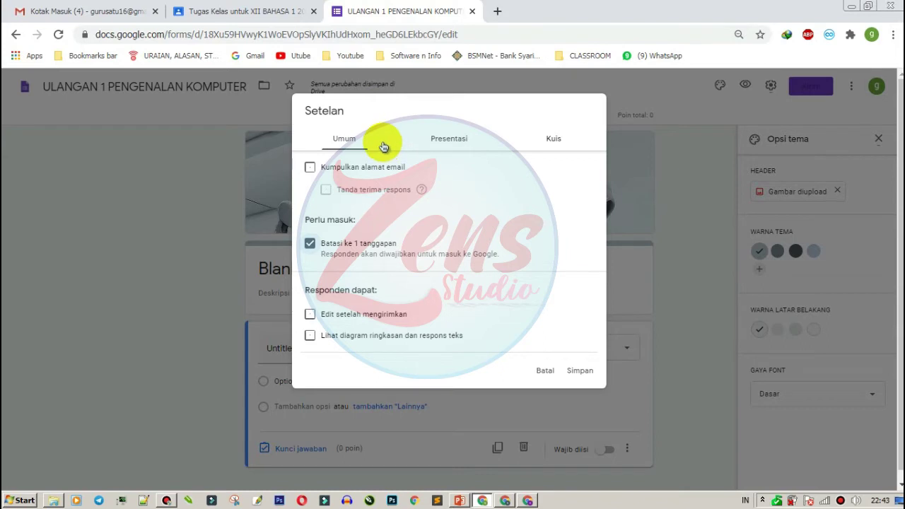
Step: Enable the progress status display and the shuffled question order in the form's presentation settings
{"action": "left_click", "coordinate": [444, 140]}
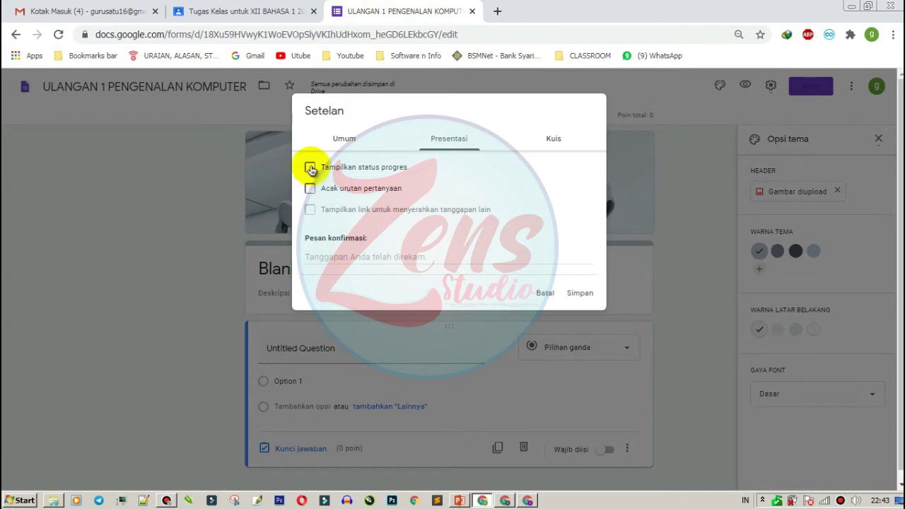
{"action": "left_click", "coordinate": [311, 170]}
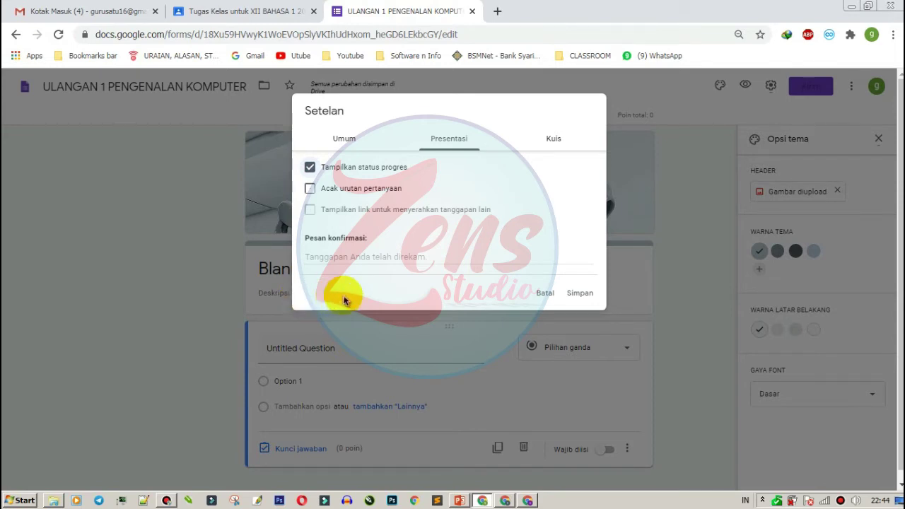
{"action": "left_click", "coordinate": [311, 190]}
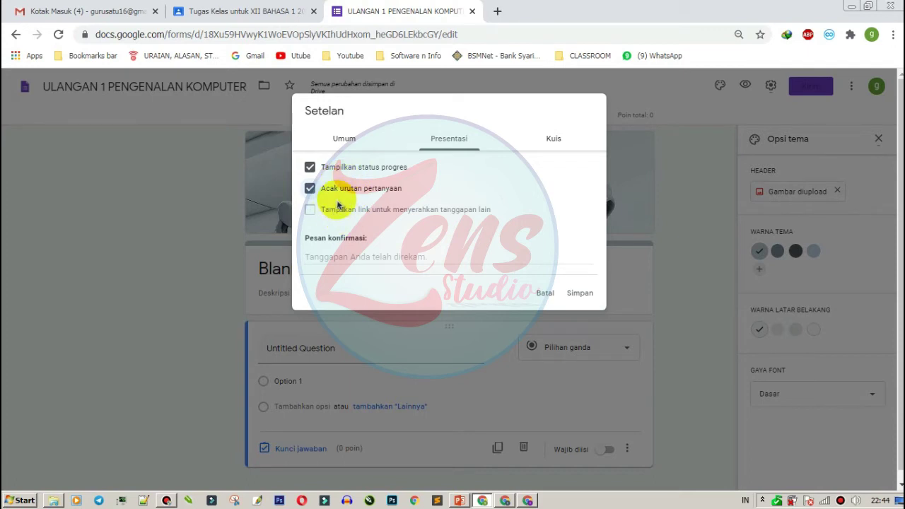
Step: Toggle the form's quiz mode off and on, leave it enabled, and save the settings
{"action": "left_click", "coordinate": [554, 141]}
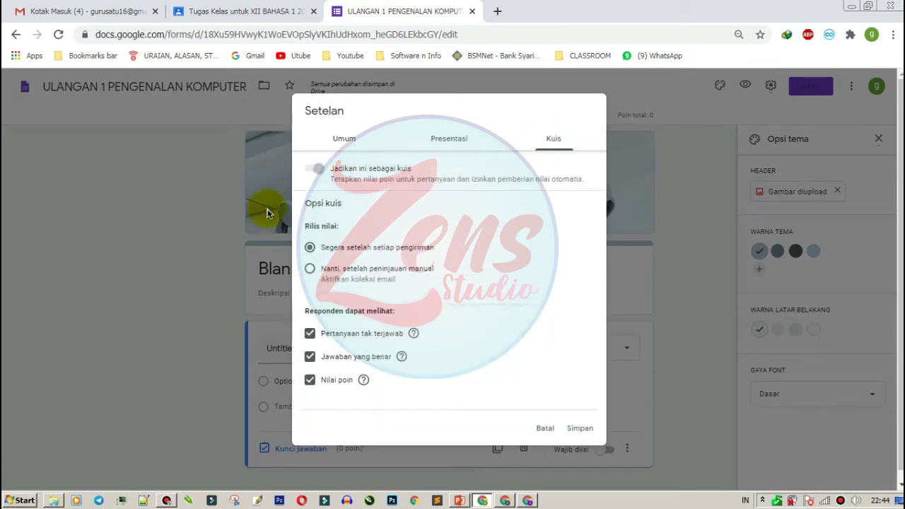
{"action": "left_click", "coordinate": [317, 171]}
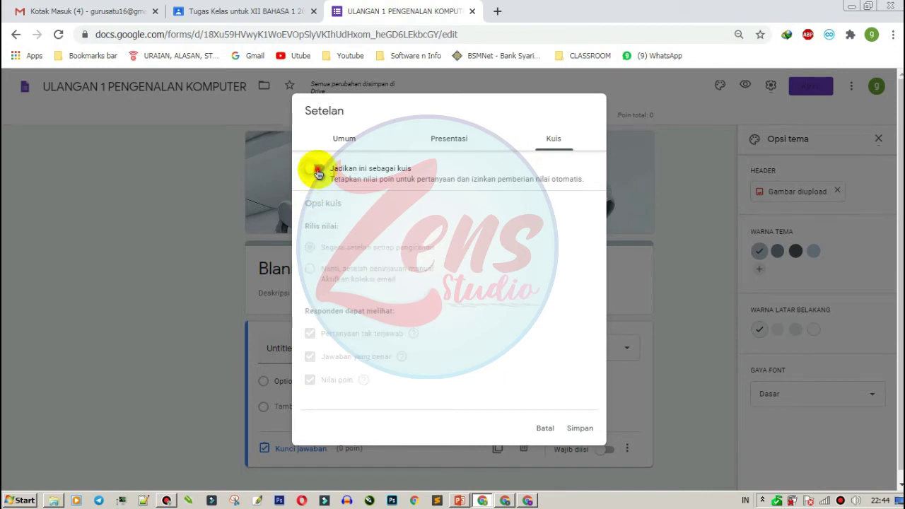
{"action": "left_click", "coordinate": [318, 172]}
{"action": "left_click", "coordinate": [318, 172]}
{"action": "left_click", "coordinate": [318, 172]}
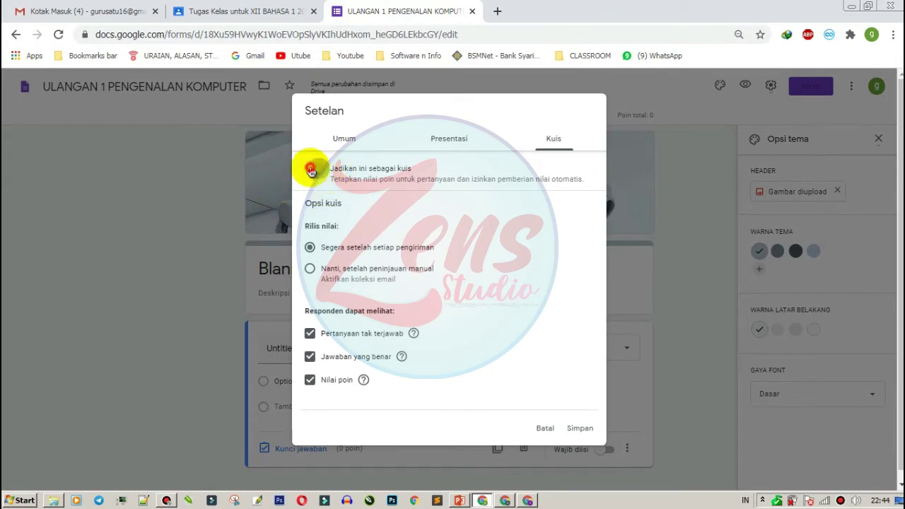
{"action": "left_click", "coordinate": [318, 172]}
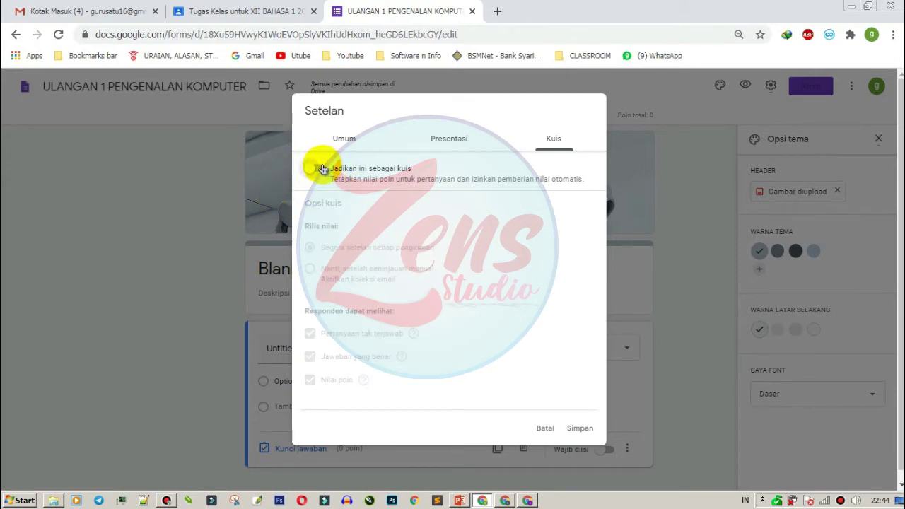
{"action": "left_click", "coordinate": [322, 170]}
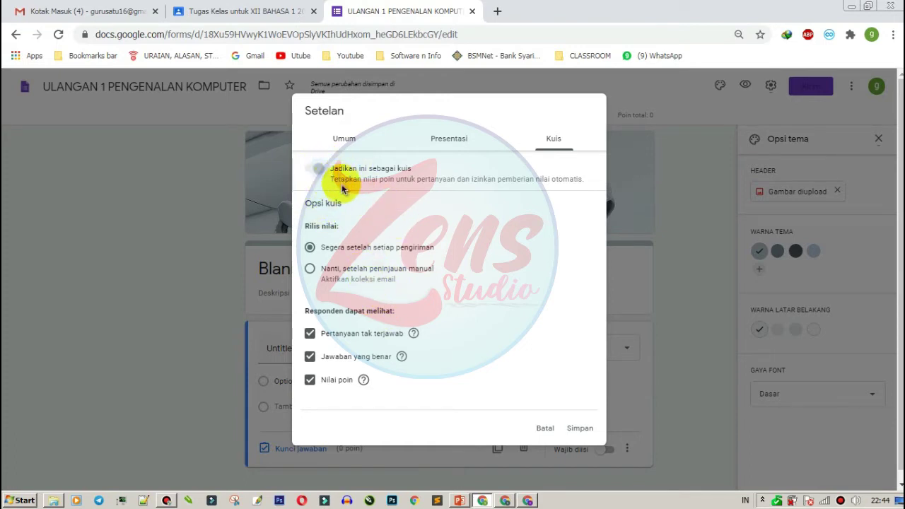
{"action": "left_click", "coordinate": [579, 427]}
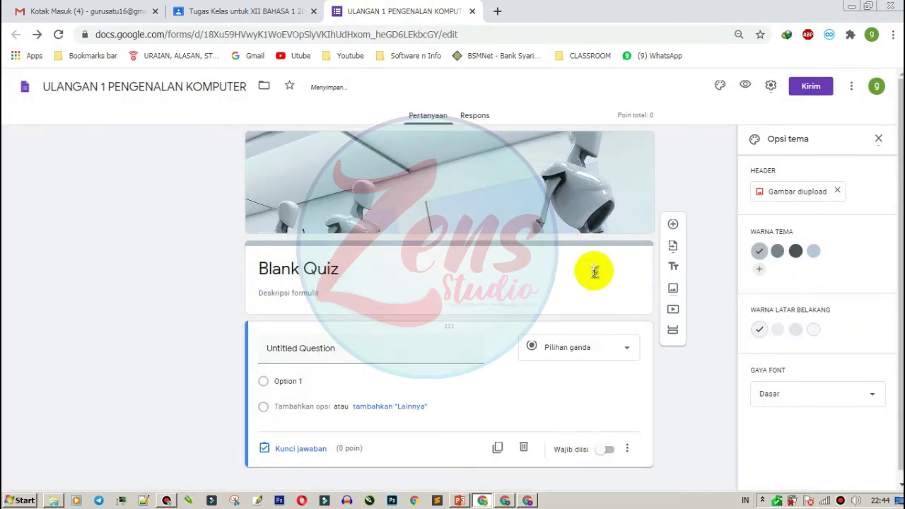
Step: Replace the form title "Blank Quiz" with "ULANGAN 1 PENGENALAN KOMPUTER"
{"action": "left_click", "coordinate": [377, 289]}
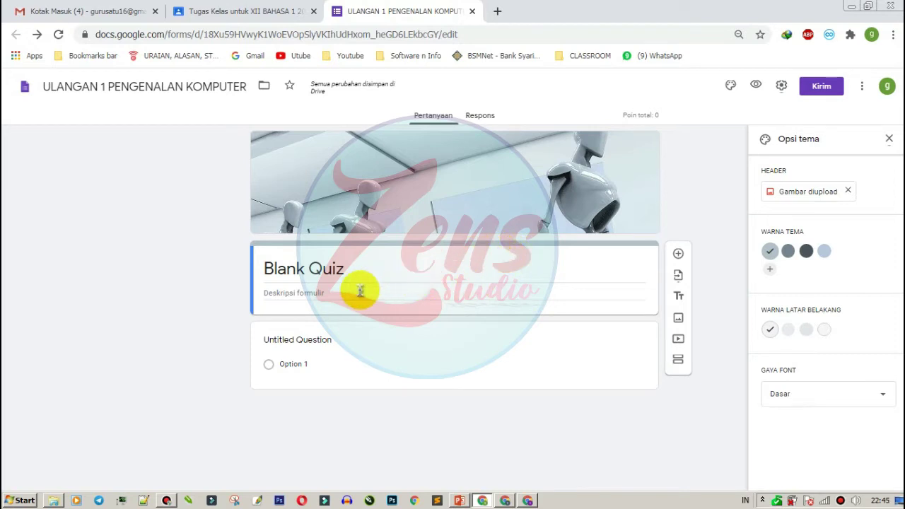
{"action": "double_click", "coordinate": [297, 267]}
{"action": "left_click", "coordinate": [353, 272]}
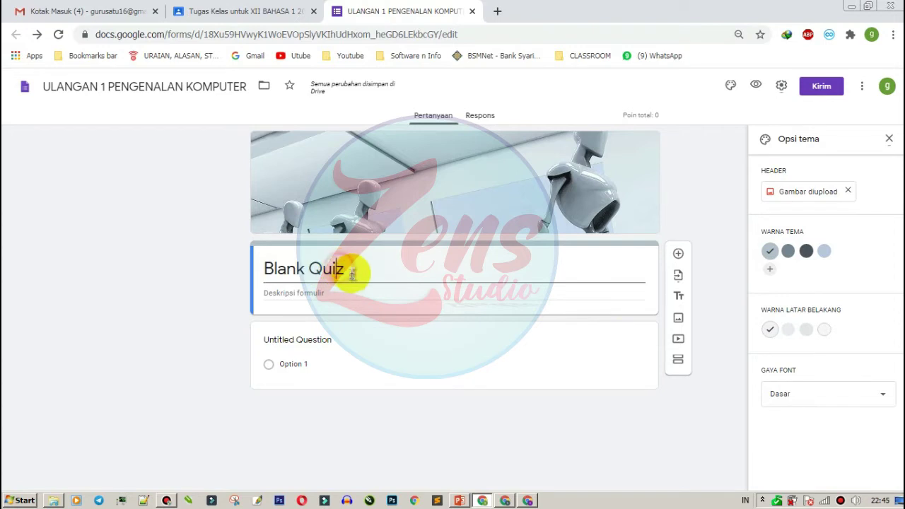
{"action": "left_click_drag", "start_coordinate": [340, 273], "coordinate": [246, 275]}
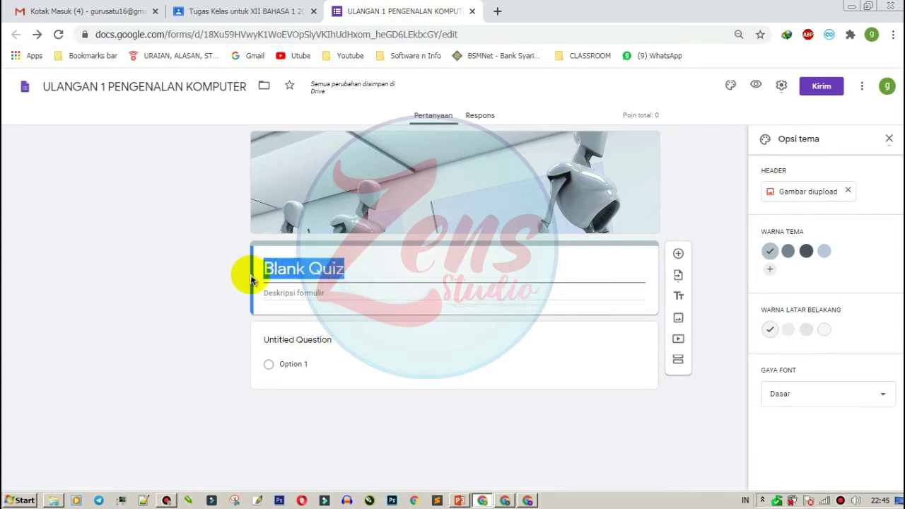
{"action": "type", "text": "ULANAG"}
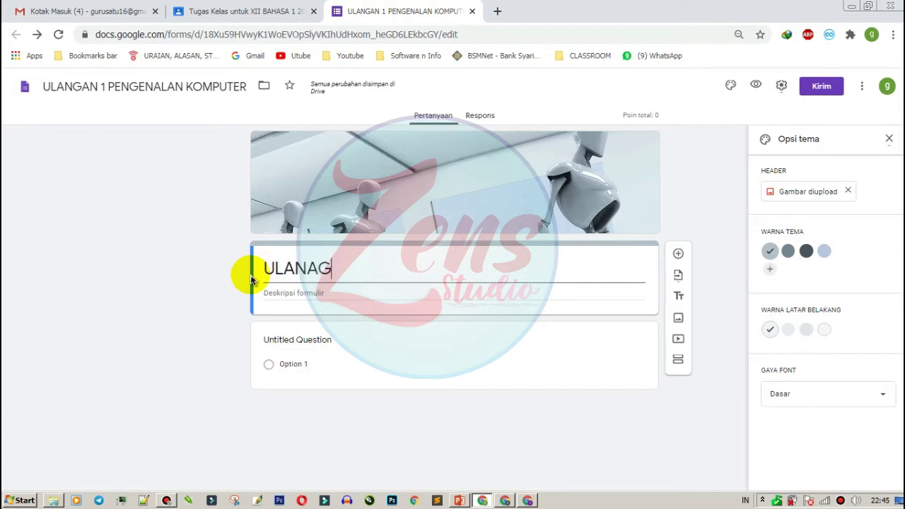
{"action": "key", "text": "BackSpace"}
{"action": "type", "text": "GAN "}
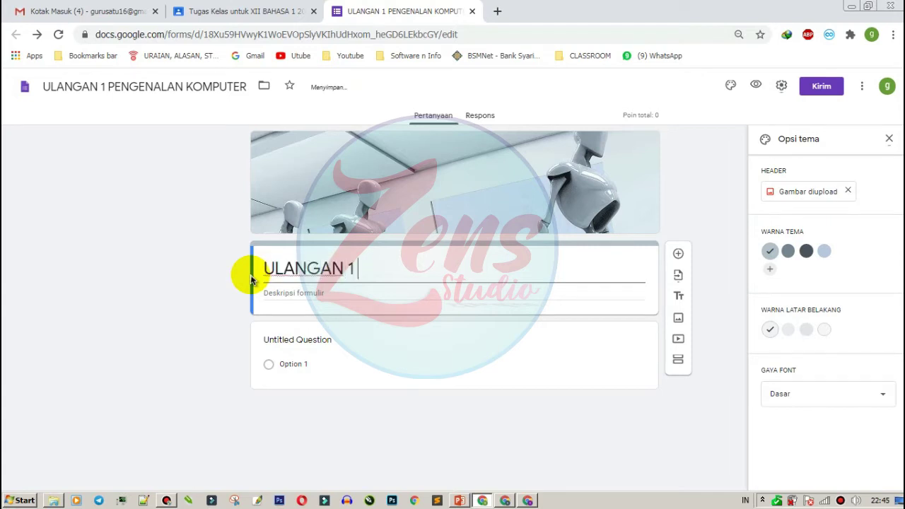
{"action": "type", "text": "1 PENGEN"}
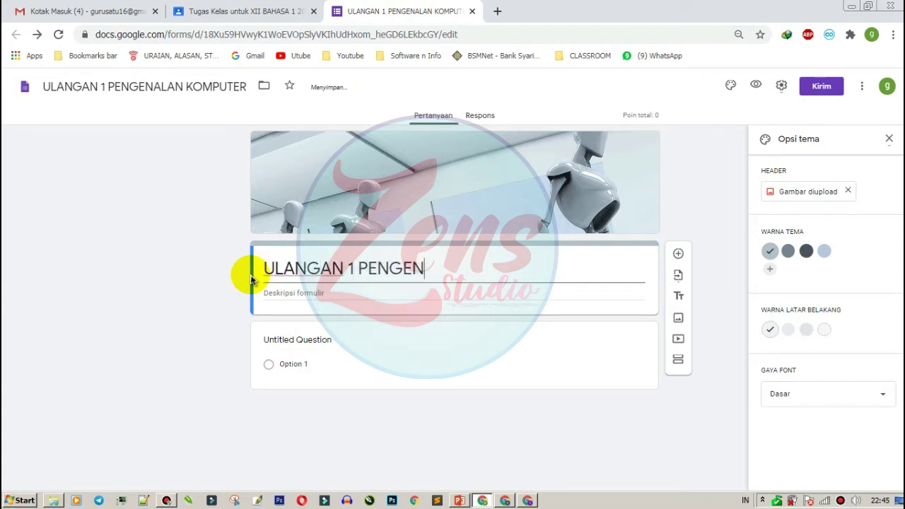
{"action": "type", "text": "ALAN KOMPUTER"}
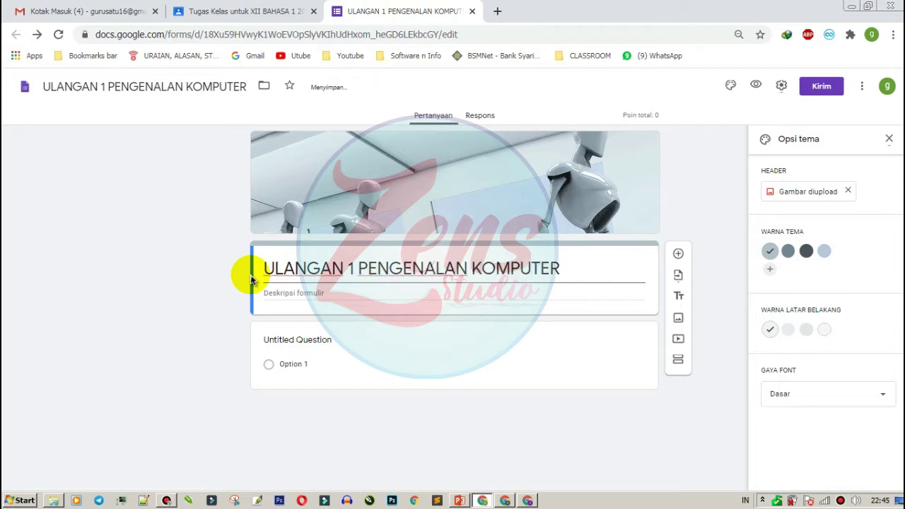
Step: Enter "Berisi soal-soal dari bab 1" as the form description
{"action": "left_click", "coordinate": [297, 291]}
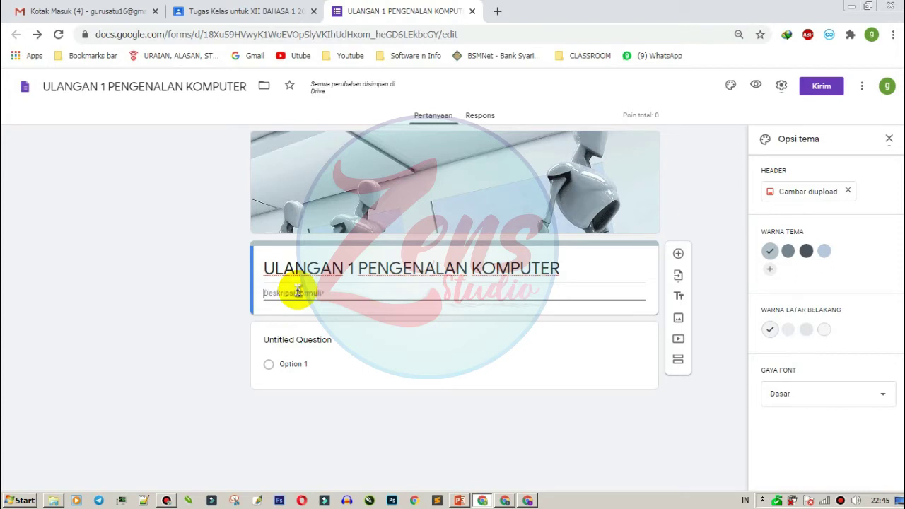
{"action": "type", "text": "Berisi"}
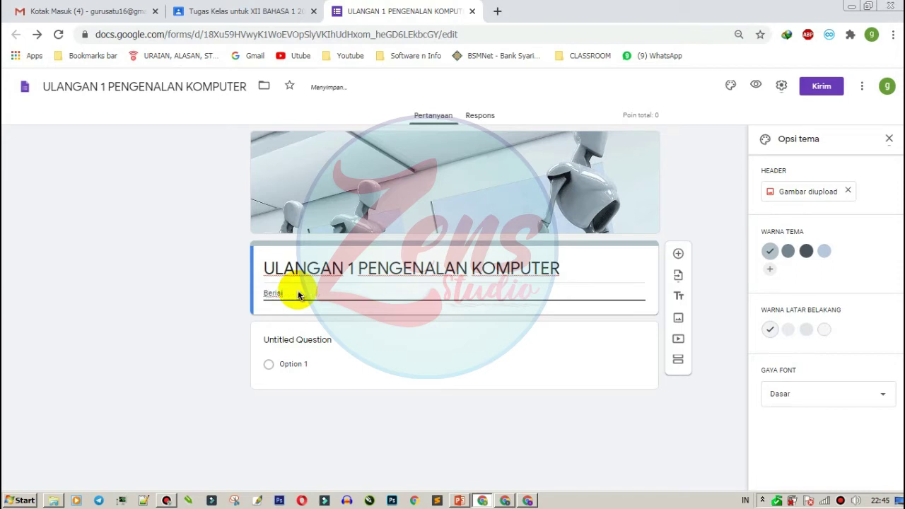
{"action": "type", "text": " Soa"}
{"action": "type", "text": " soal"}
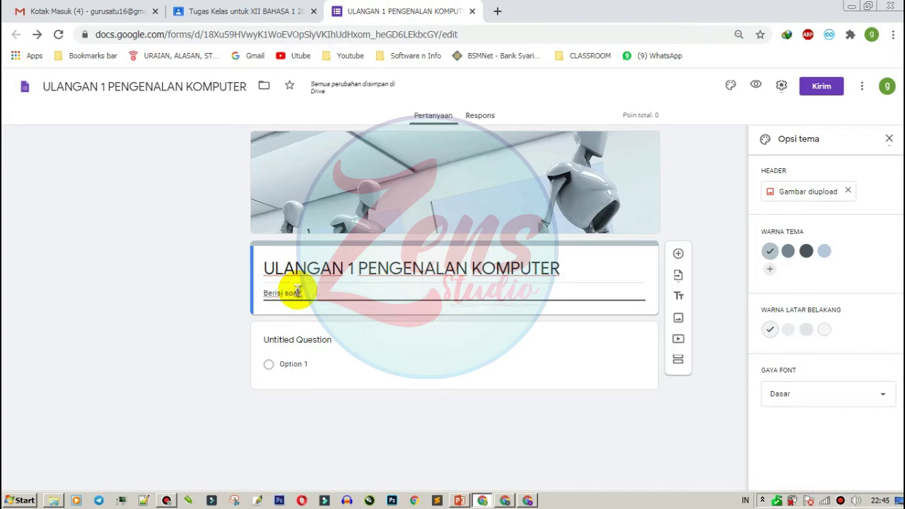
{"action": "type", "text": ":"}
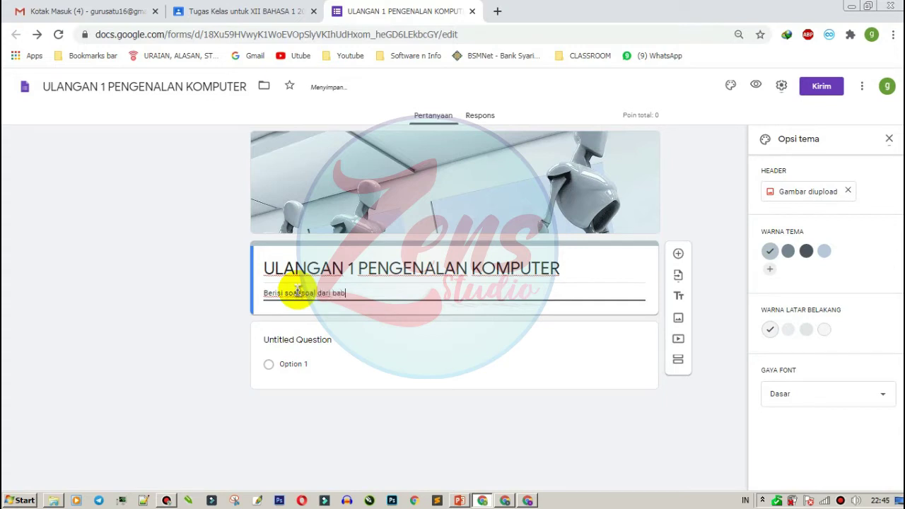
{"action": "type", "text": " 1"}
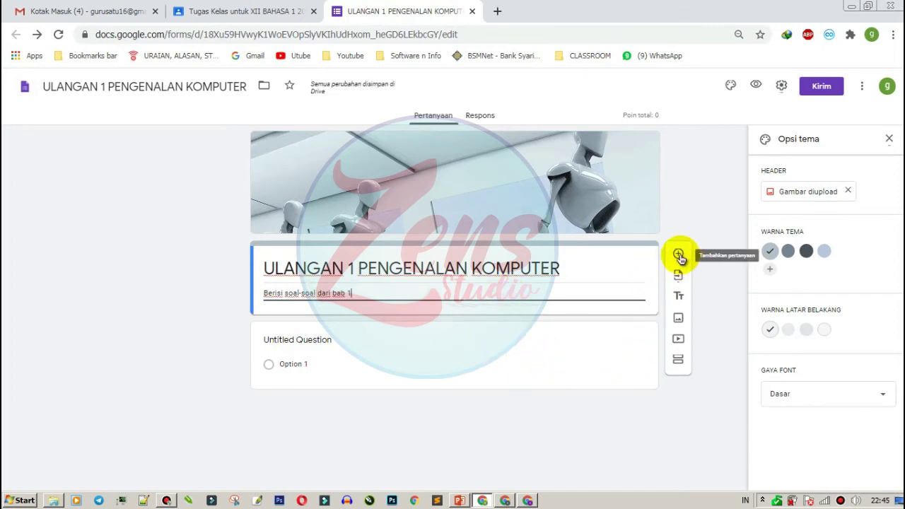
Step: Turn the untitled first question into a required short-answer question titled "NAMA"
{"action": "left_click", "coordinate": [358, 340]}
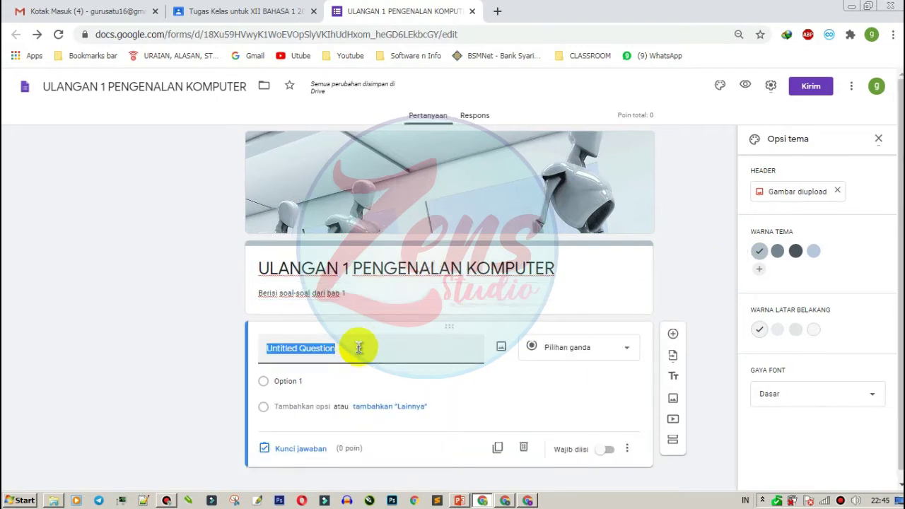
{"action": "type", "text": "Nama"}
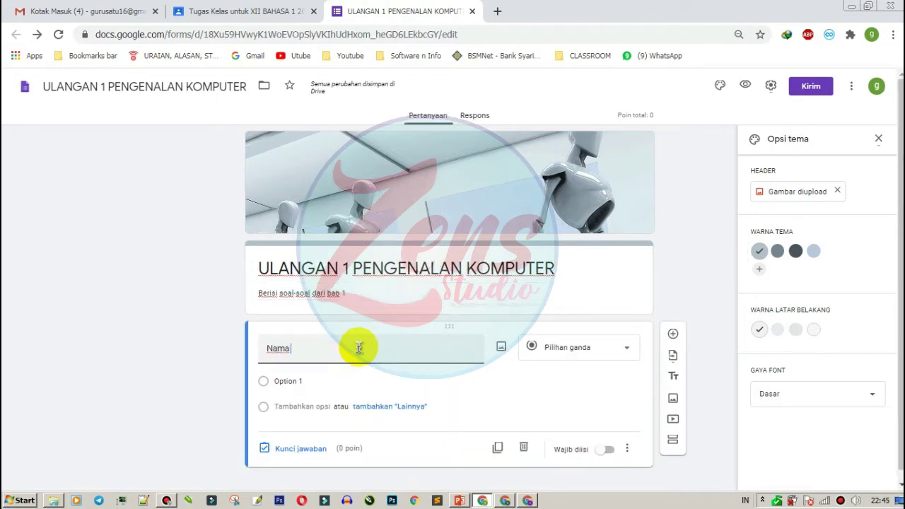
{"action": "left_click", "coordinate": [609, 453]}
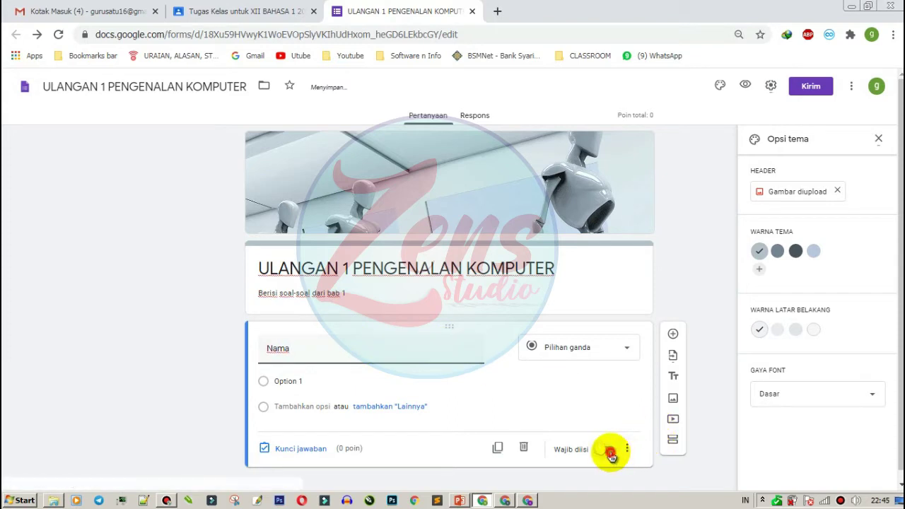
{"action": "double_click", "coordinate": [280, 348]}
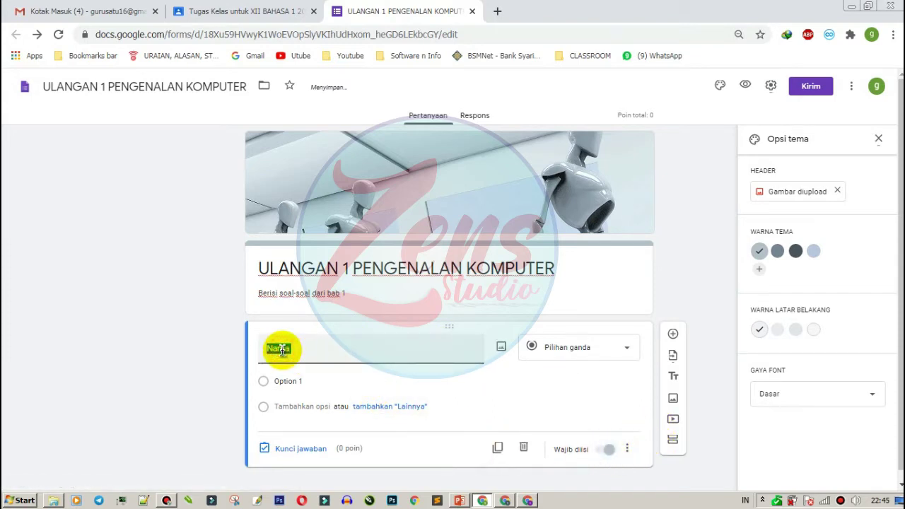
{"action": "type", "text": "NAMA"}
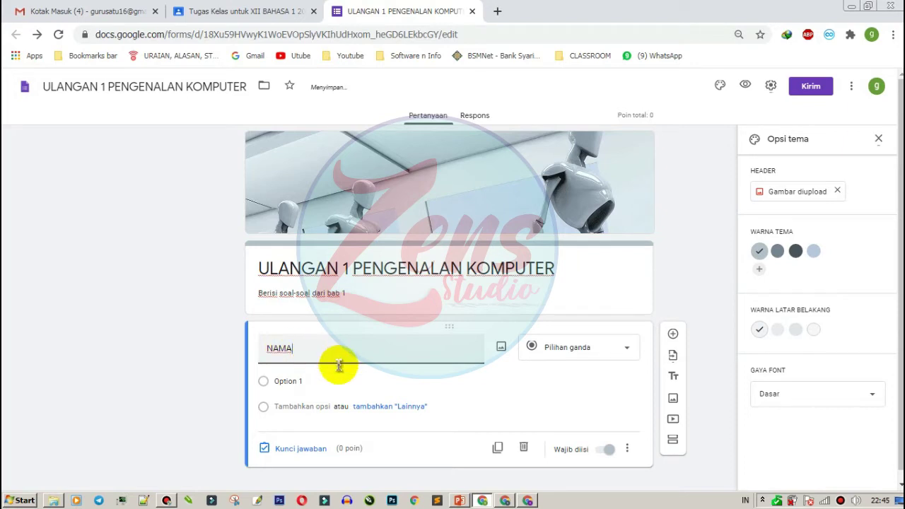
{"action": "left_click", "coordinate": [596, 351]}
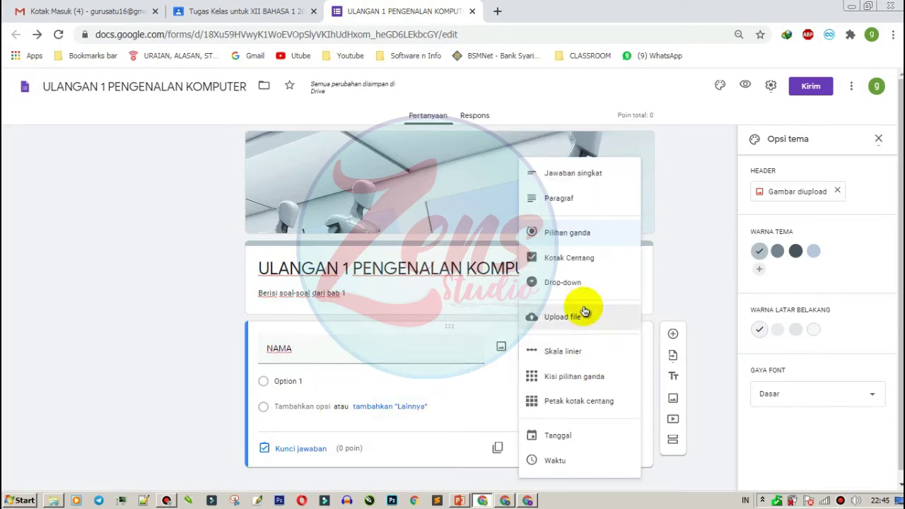
{"action": "left_click", "coordinate": [575, 177]}
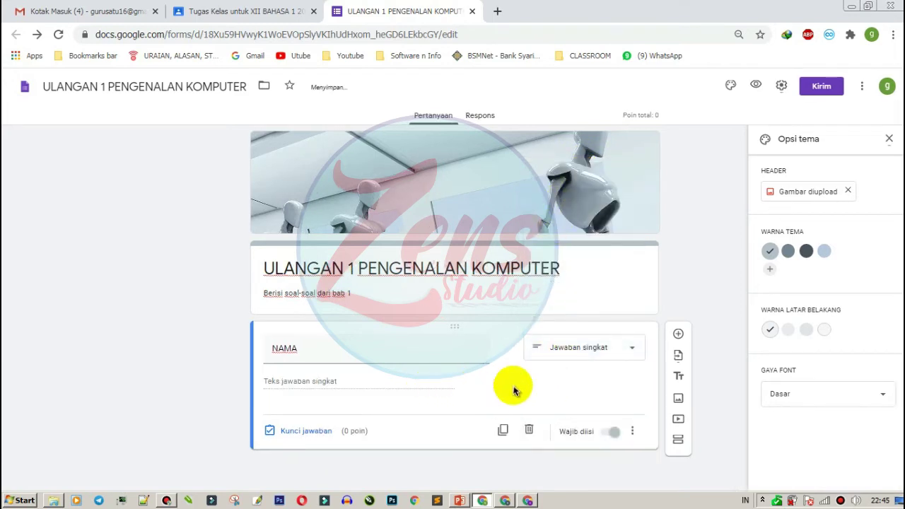
{"action": "left_click", "coordinate": [613, 433]}
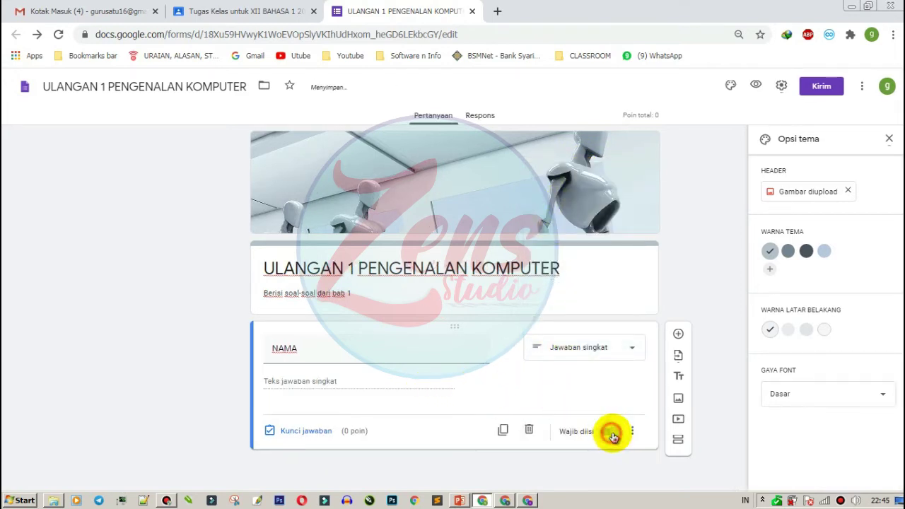
Step: Add a new question below NAMA with the text "Yang bukan termasuk perangkat komputer adalah...?"
{"action": "left_click", "coordinate": [680, 334]}
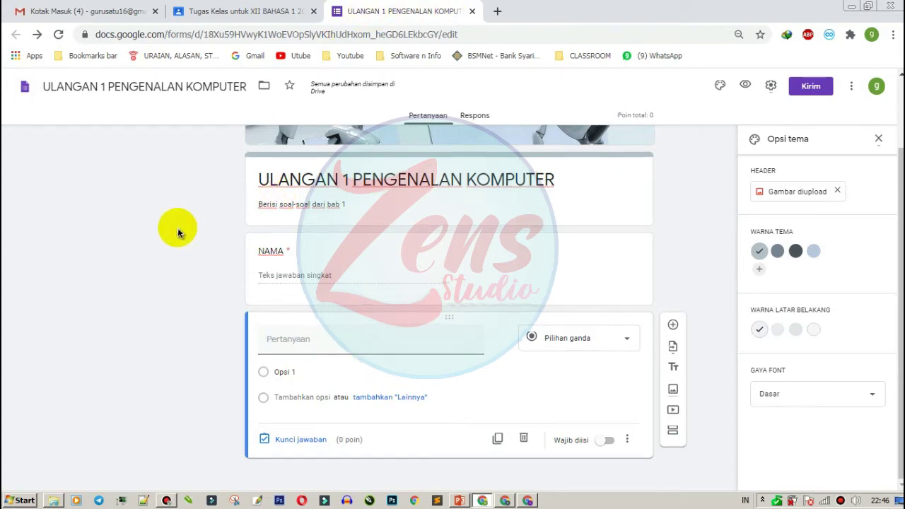
{"action": "scroll", "coordinate": [178, 227], "scroll_direction": "up", "scroll_amount": 2}
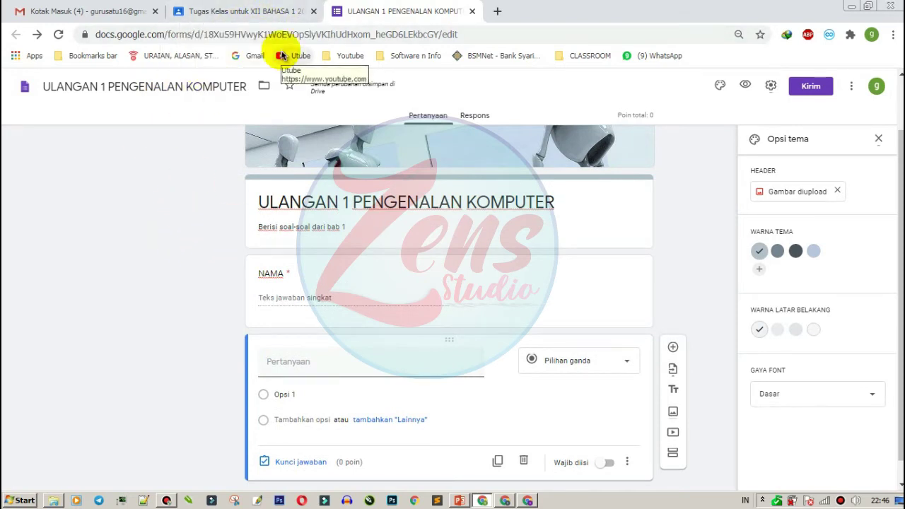
{"action": "left_click", "coordinate": [437, 367]}
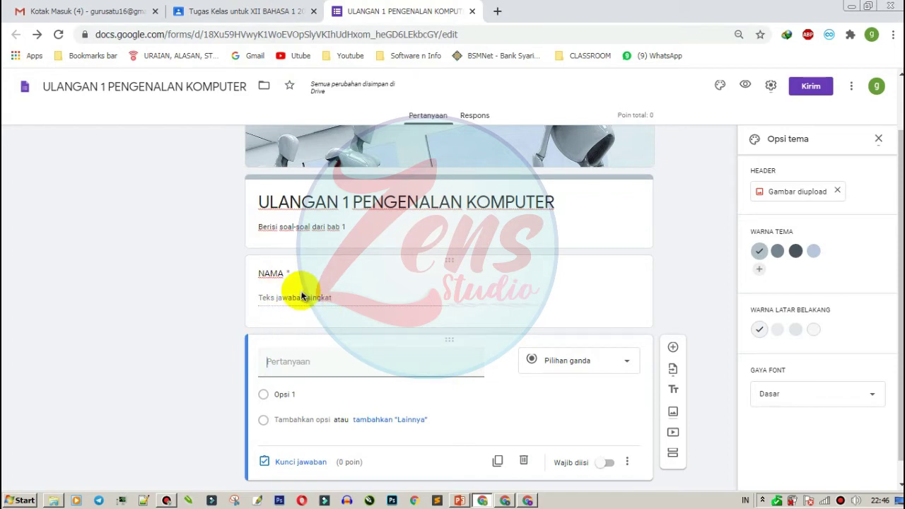
{"action": "scroll", "coordinate": [374, 330], "scroll_direction": "down", "scroll_amount": 1}
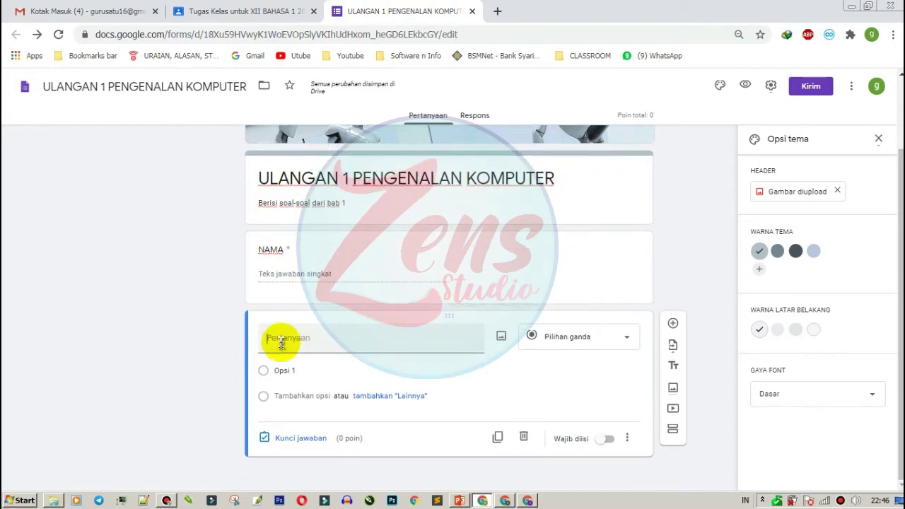
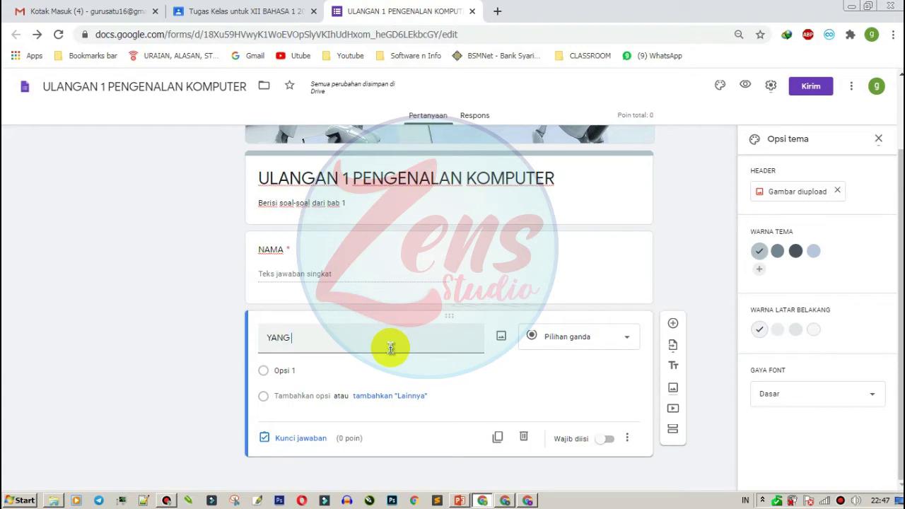
{"action": "key", "text": "BackSpace"}
{"action": "key", "text": "BackSpace"}
{"action": "type", "text": "ng bukan termasuk"}
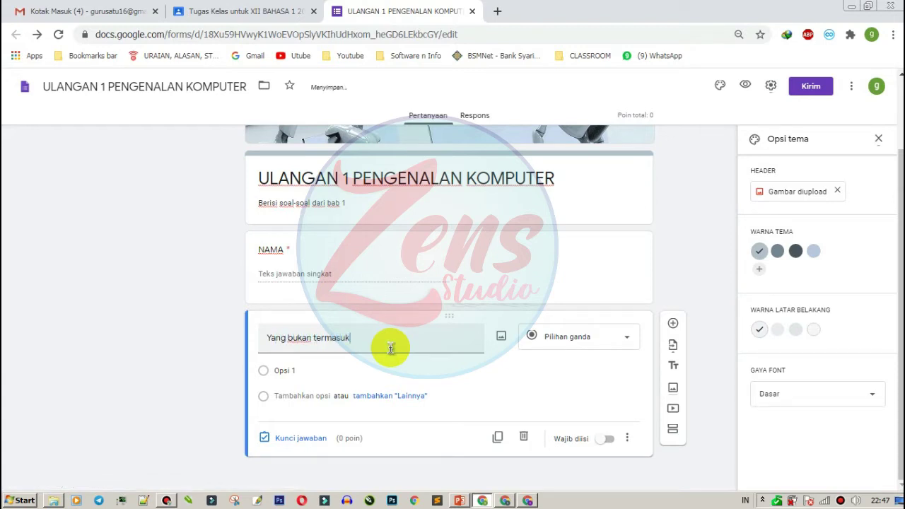
{"action": "type", "text": " perangkat komp"}
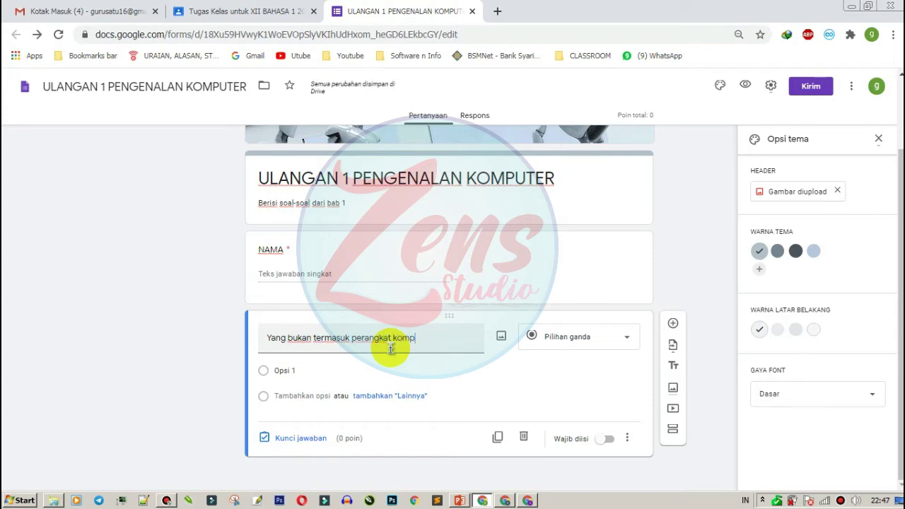
{"action": "type", "text": ".."}
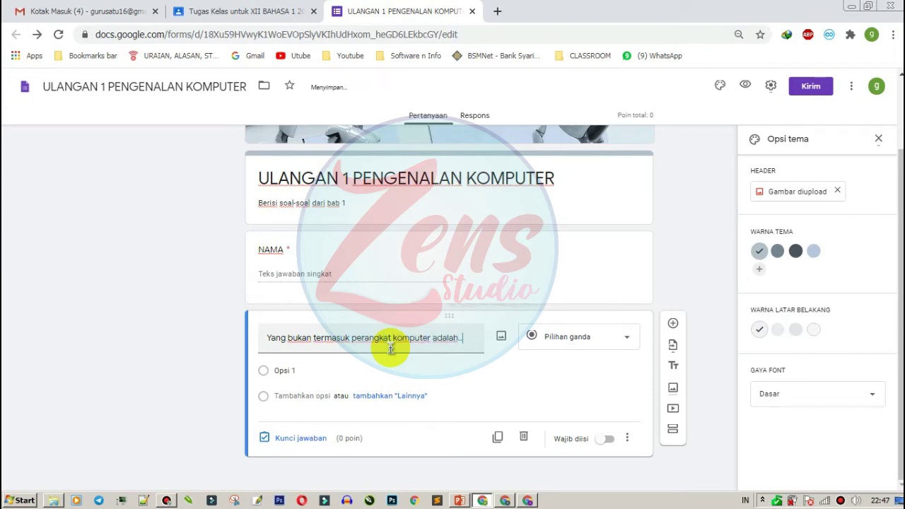
{"action": "type", "text": ".?"}
Step: Enter the answer options Hardware, Software, Brainware and Tupperware, keeping the question type as Pilihan ganda
{"action": "left_click", "coordinate": [290, 370]}
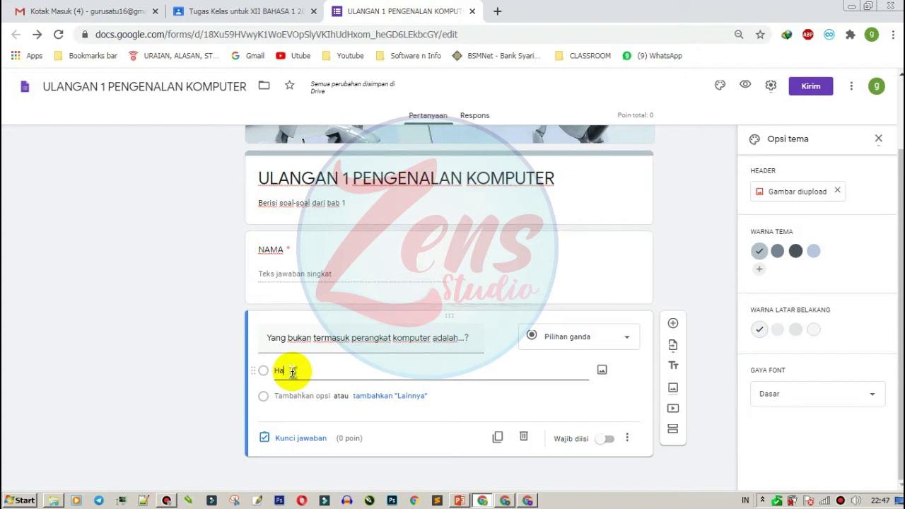
{"action": "type", "text": "Hardwa"}
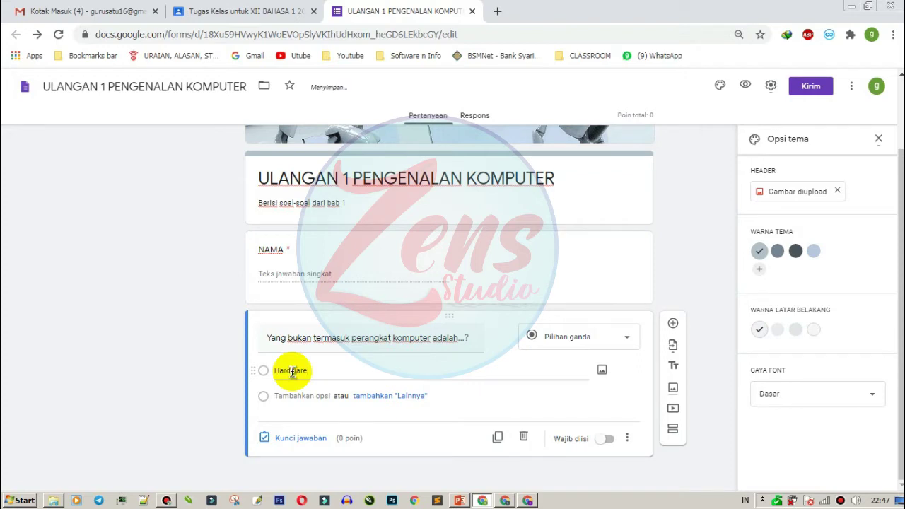
{"action": "type", "text": "re"}
{"action": "key", "text": "Return"}
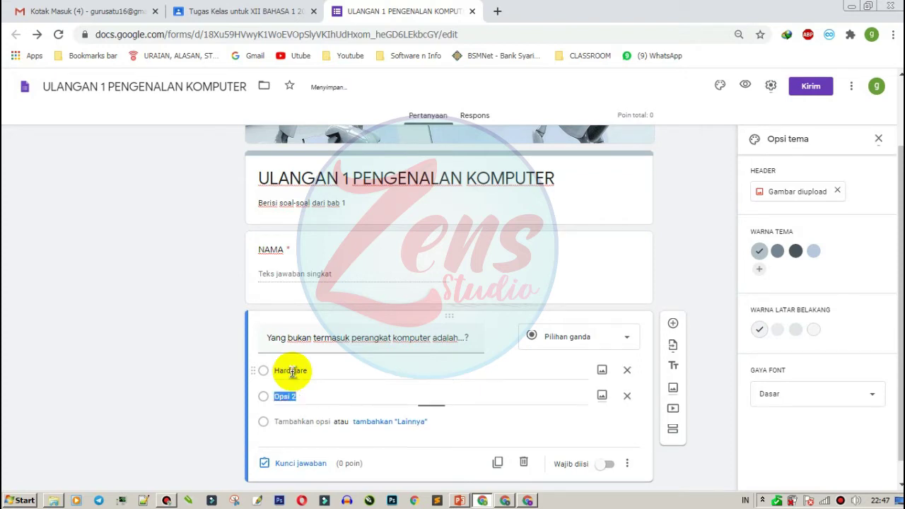
{"action": "type", "text": "Software"}
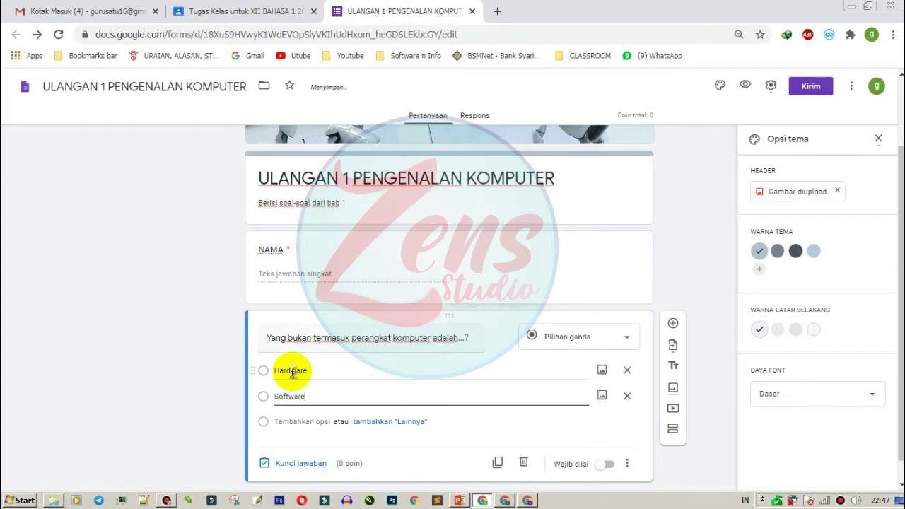
{"action": "key", "text": "Return"}
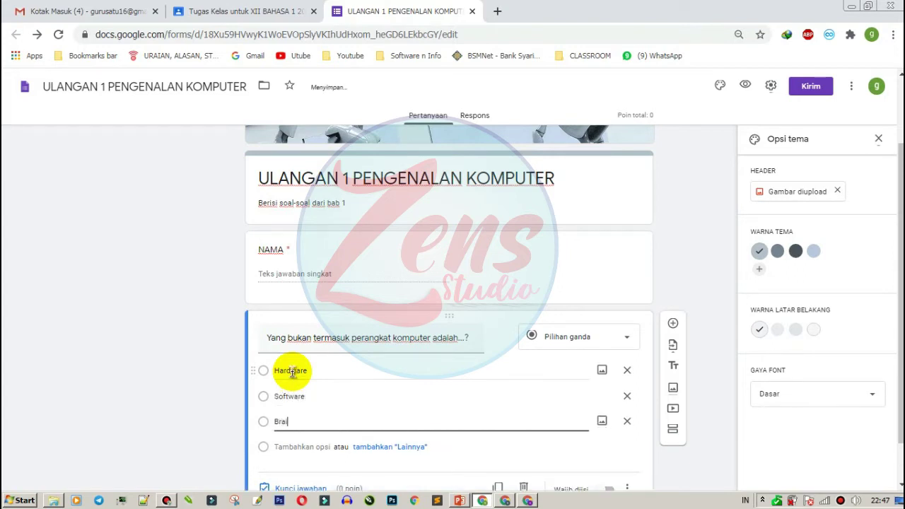
{"action": "type", "text": "Brainware"}
{"action": "key", "text": "Return"}
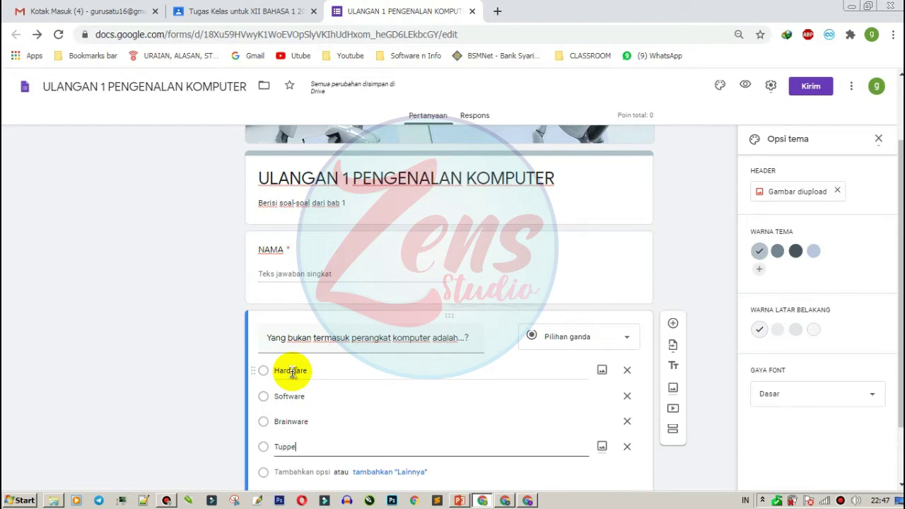
{"action": "type", "text": "Tupperware"}
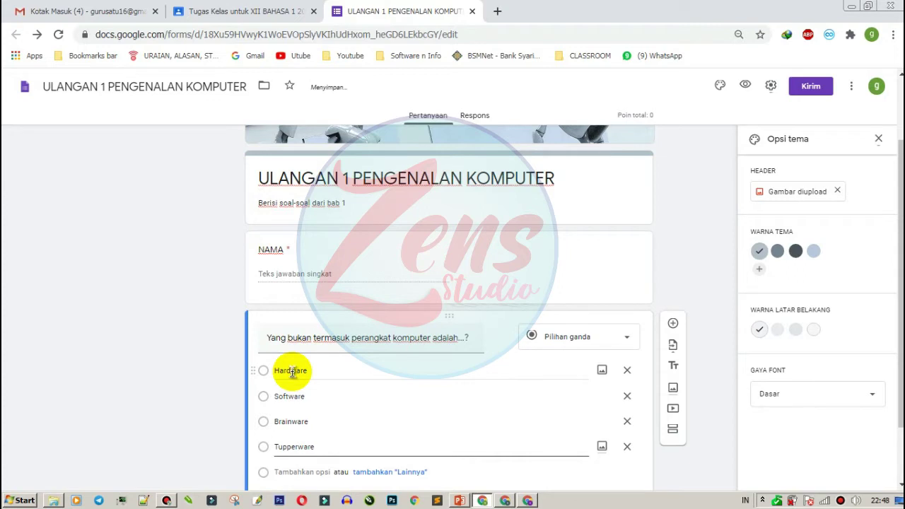
{"action": "scroll", "coordinate": [380, 348], "scroll_direction": "down", "scroll_amount": 1}
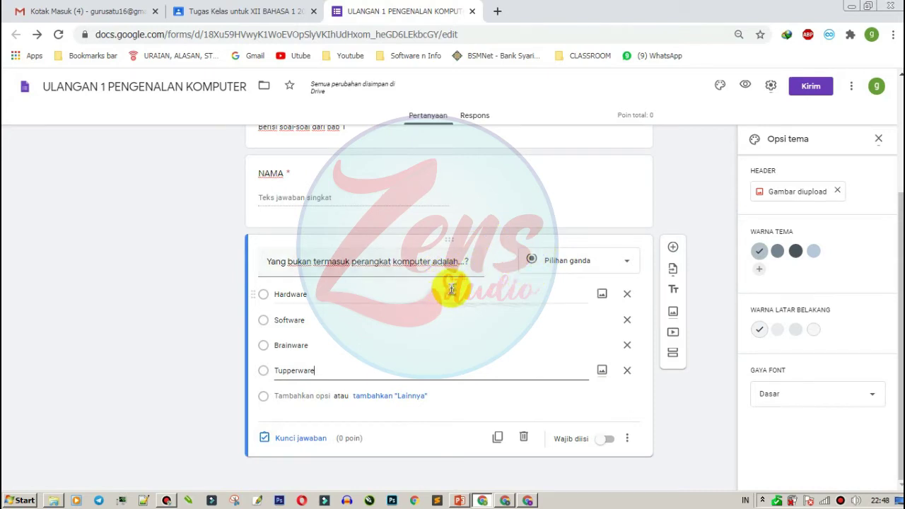
{"action": "left_click", "coordinate": [558, 262]}
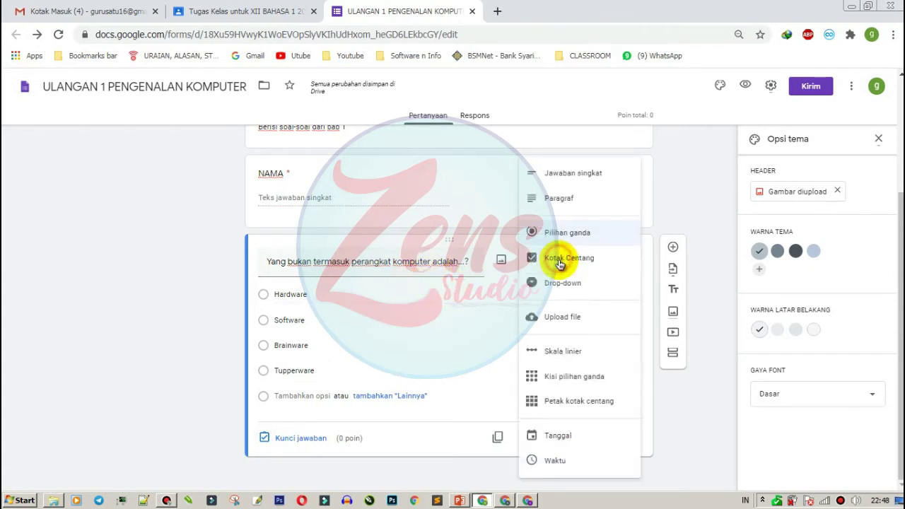
{"action": "left_click", "coordinate": [566, 233]}
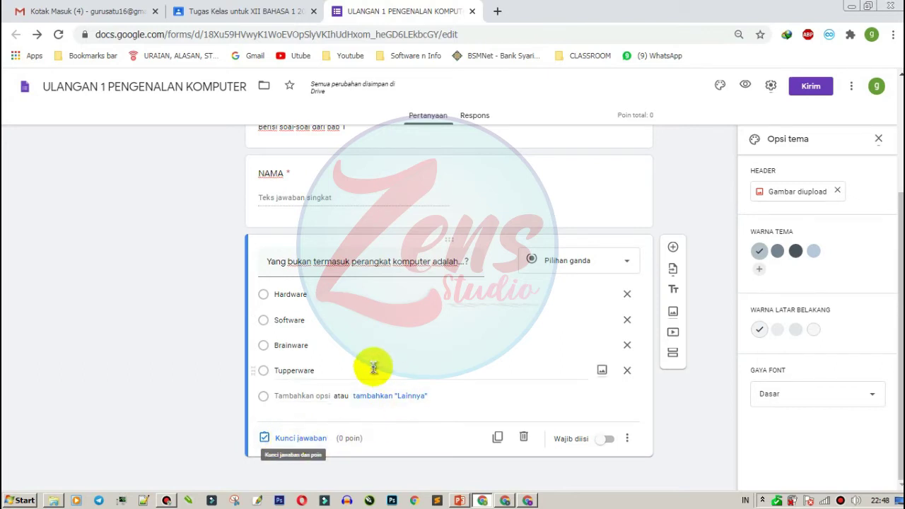
Step: Set the question's answer key to Tupperware, worth 20 points
{"action": "left_click", "coordinate": [282, 440]}
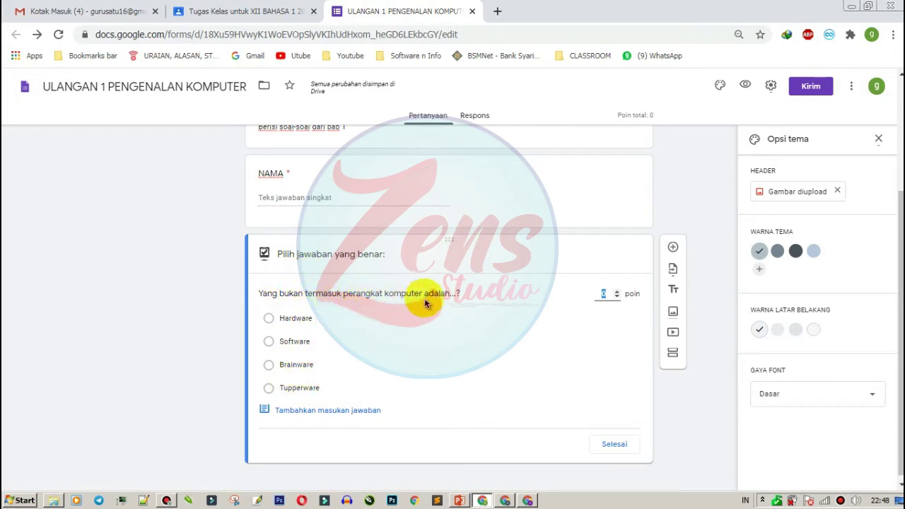
{"action": "left_click", "coordinate": [269, 389]}
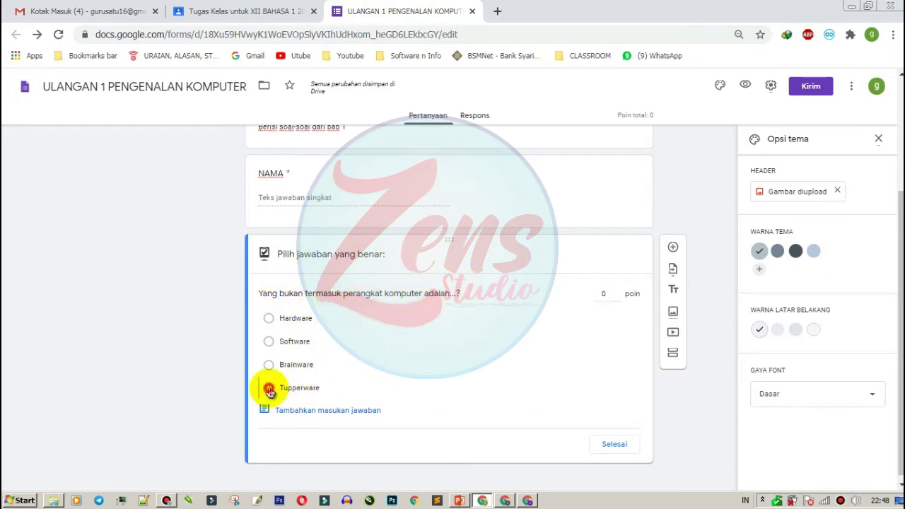
{"action": "left_click", "coordinate": [599, 296]}
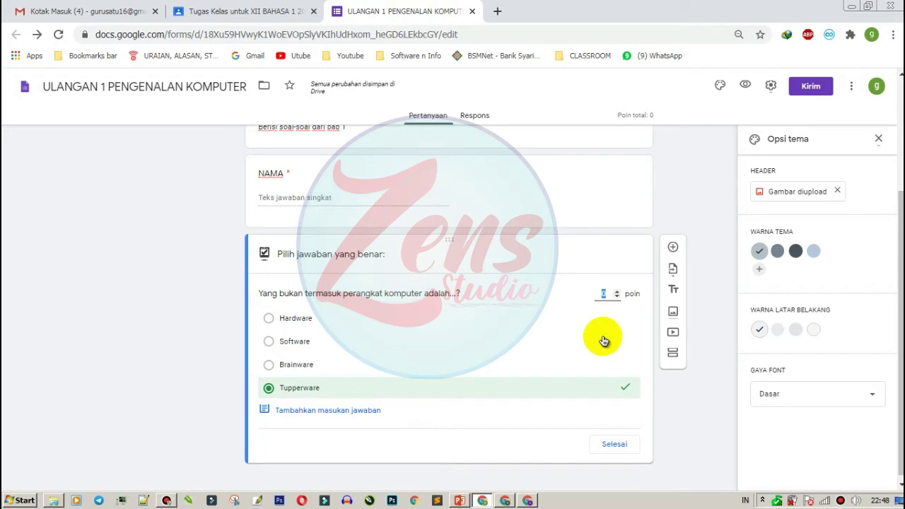
{"action": "type", "text": "20"}
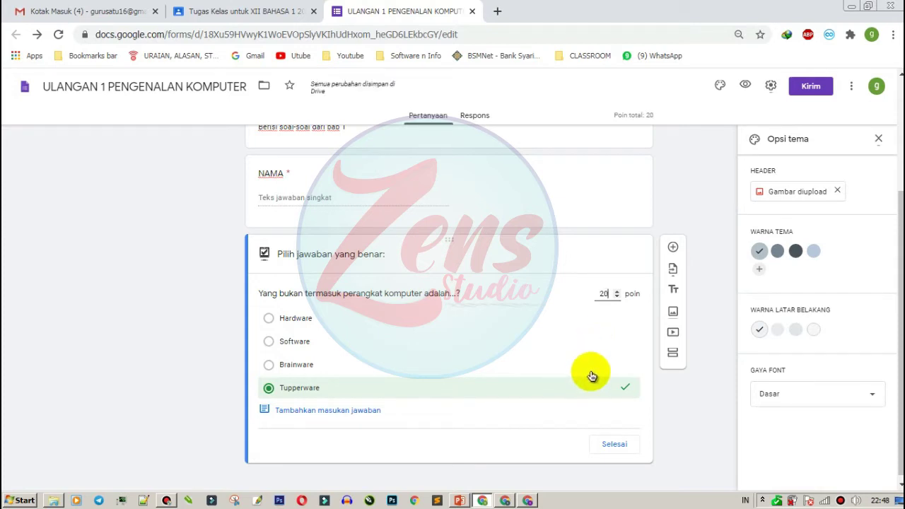
{"action": "left_click", "coordinate": [612, 443]}
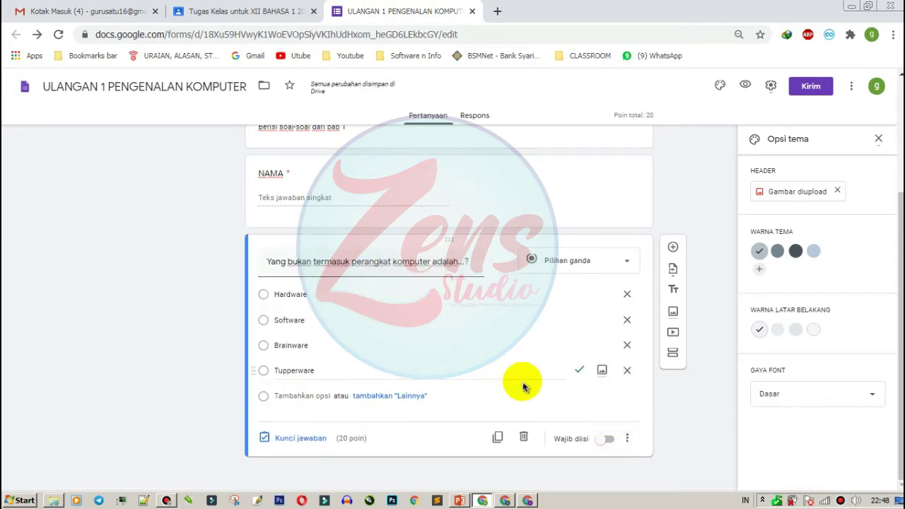
Step: Make the Tupperware question required and shuffle the order of its answer options
{"action": "left_click", "coordinate": [607, 440]}
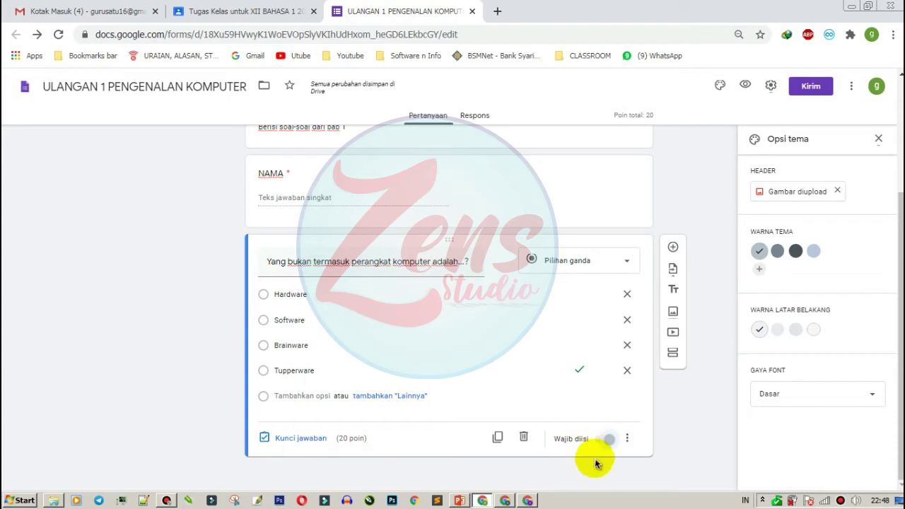
{"action": "left_click", "coordinate": [627, 438]}
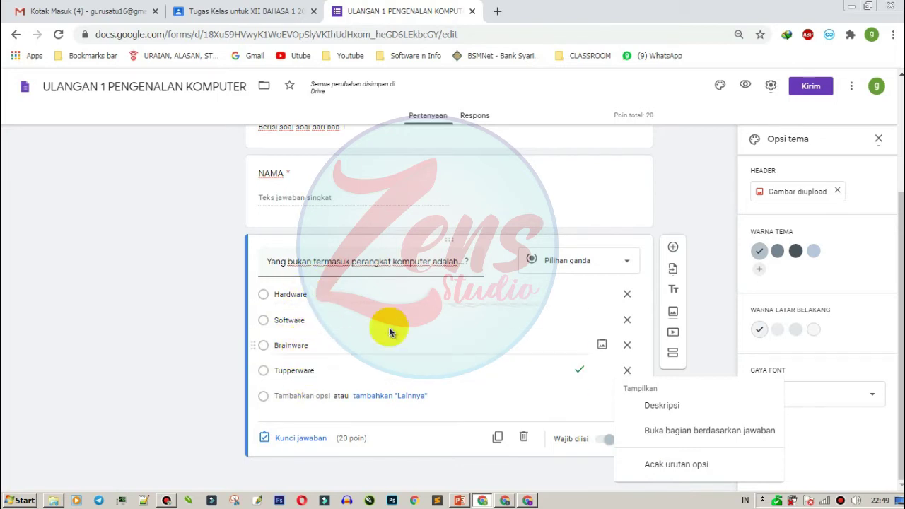
{"action": "left_click", "coordinate": [643, 468]}
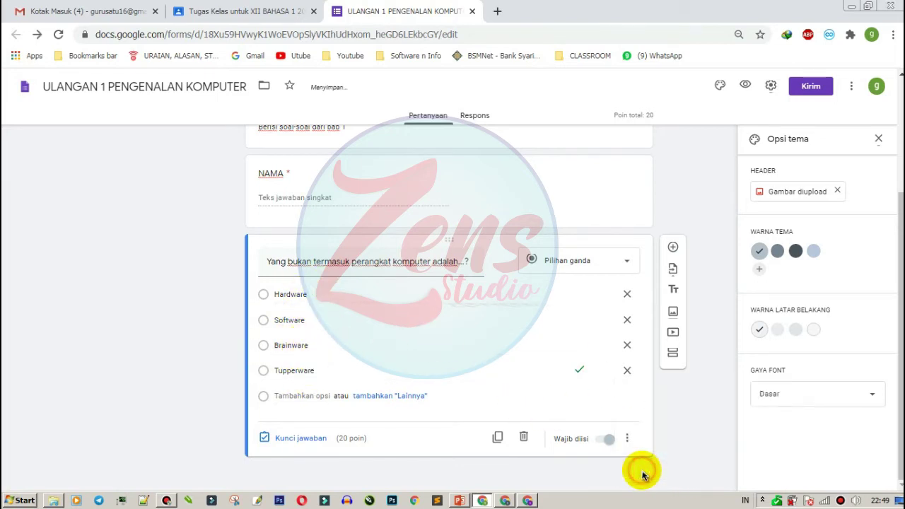
{"action": "left_click", "coordinate": [627, 440]}
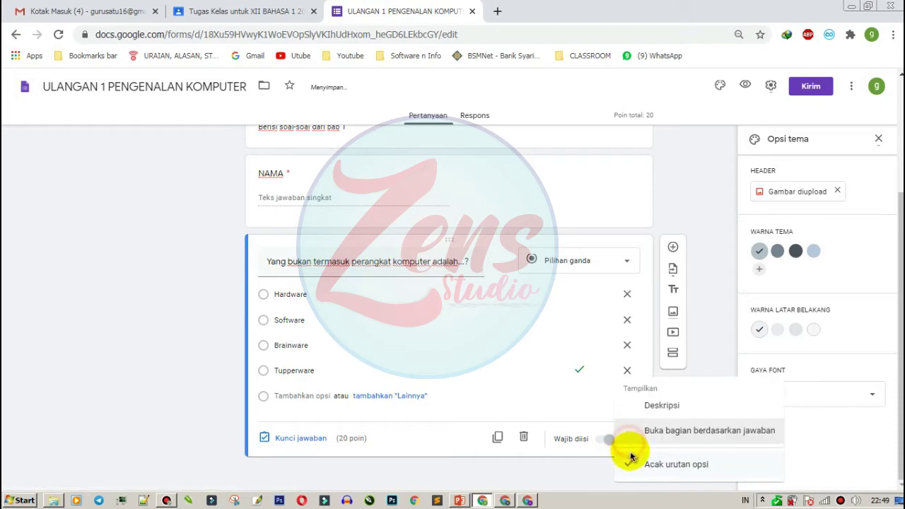
{"action": "left_click", "coordinate": [601, 471]}
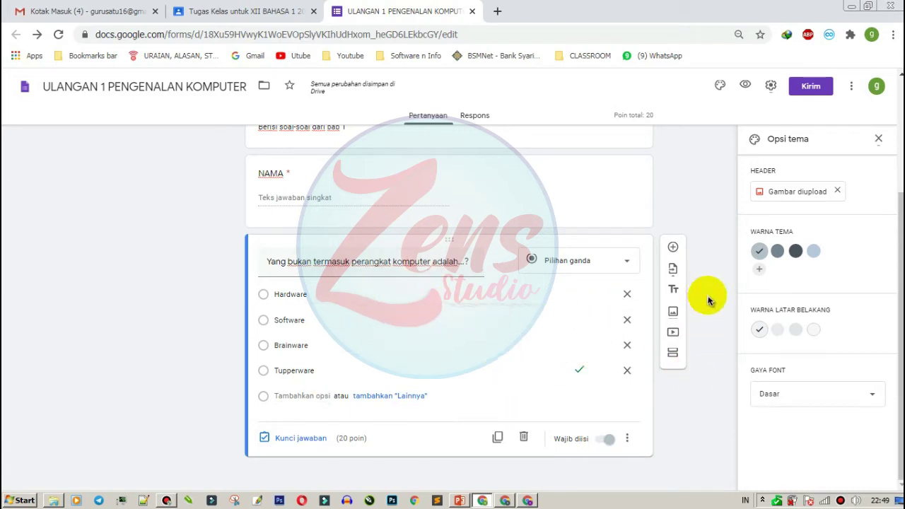
Step: Add a new question of type Kotak Centang with the text "Sebutkan Hardware komputer di bawah ini... (Silahkan isi lebih dari 1)"
{"action": "left_click", "coordinate": [672, 247]}
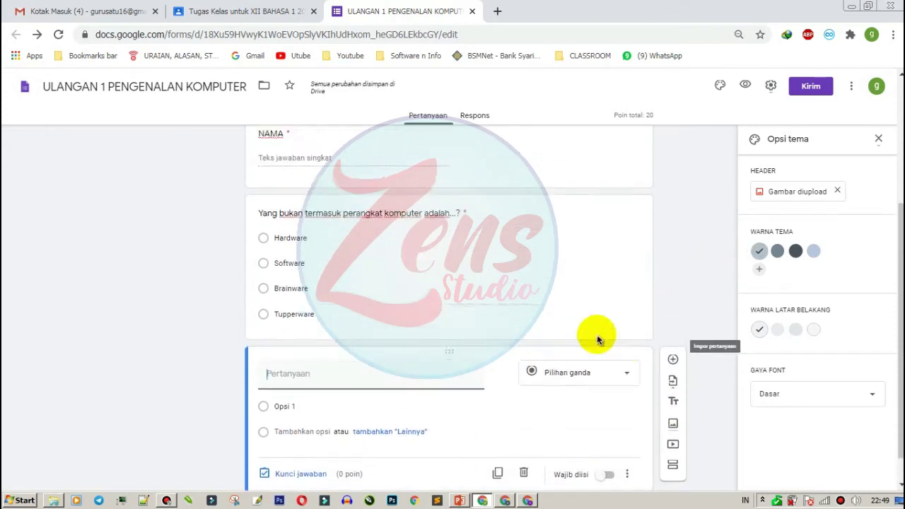
{"action": "left_click", "coordinate": [325, 341]}
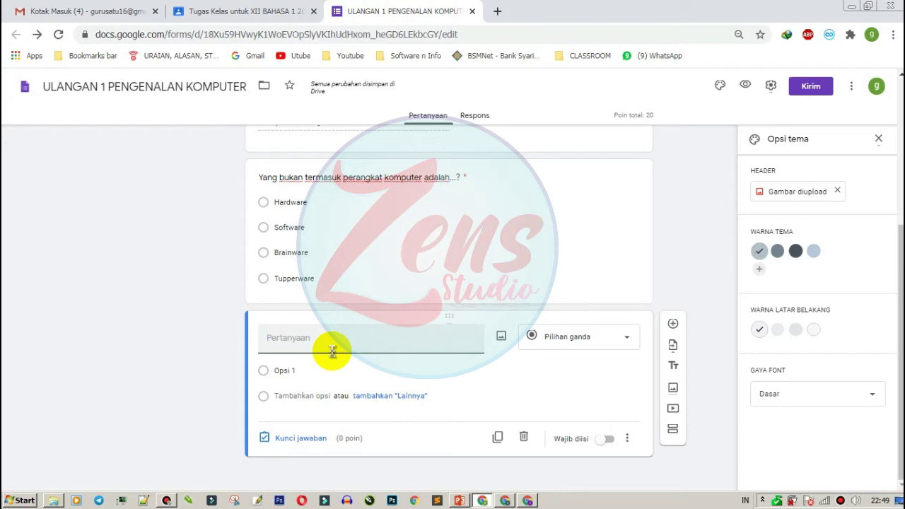
{"action": "type", "text": "Sebutkan Pernak"}
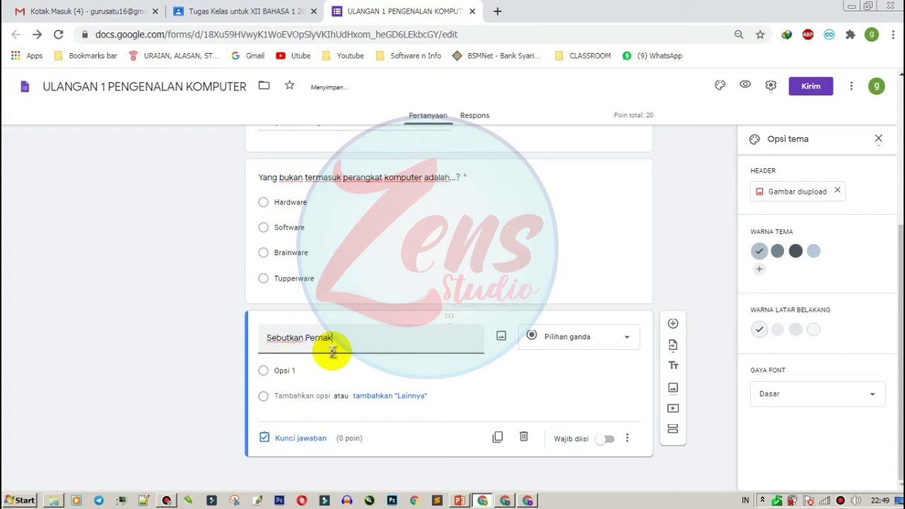
{"action": "key", "text": "BackSpace"}
{"action": "key", "text": "BackSpace"}
{"action": "key", "text": "BackSpace"}
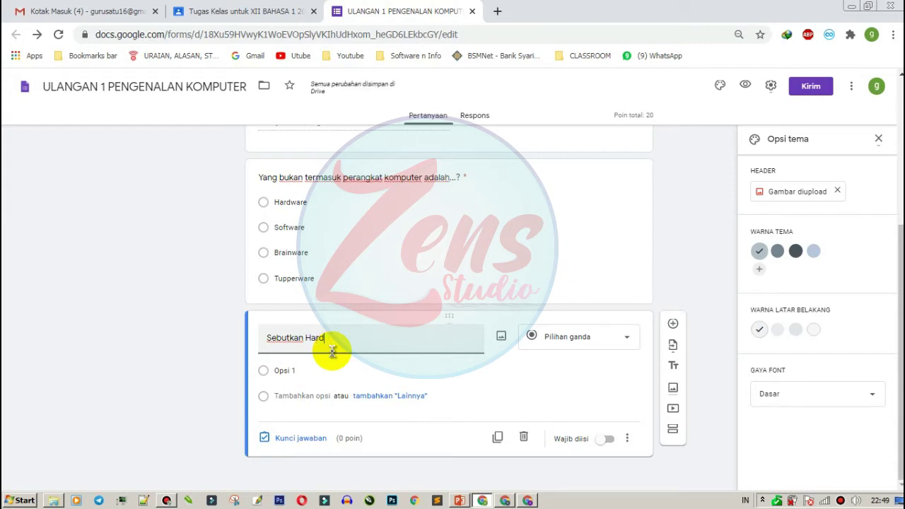
{"action": "type", "text": "dware komputer di bawah ini... (B"}
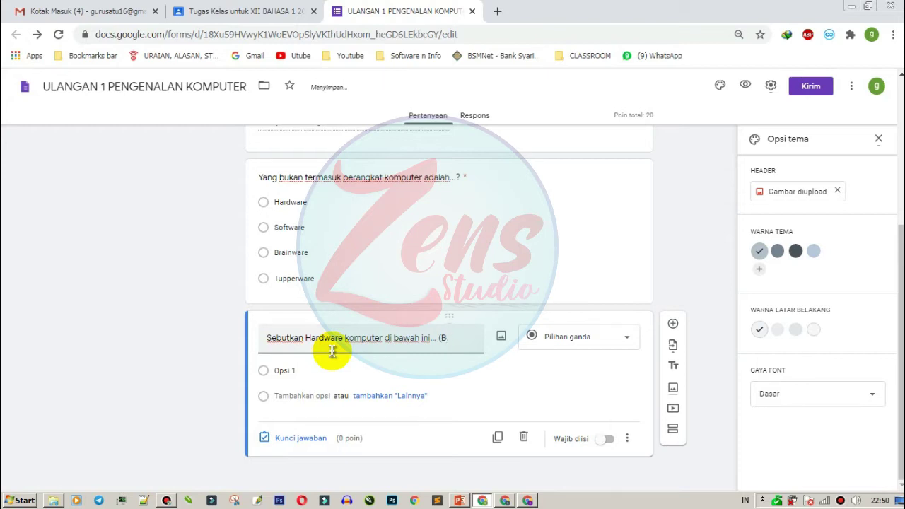
{"action": "key", "text": "BackSpace"}
{"action": "type", "text": "Silahkan isi"}
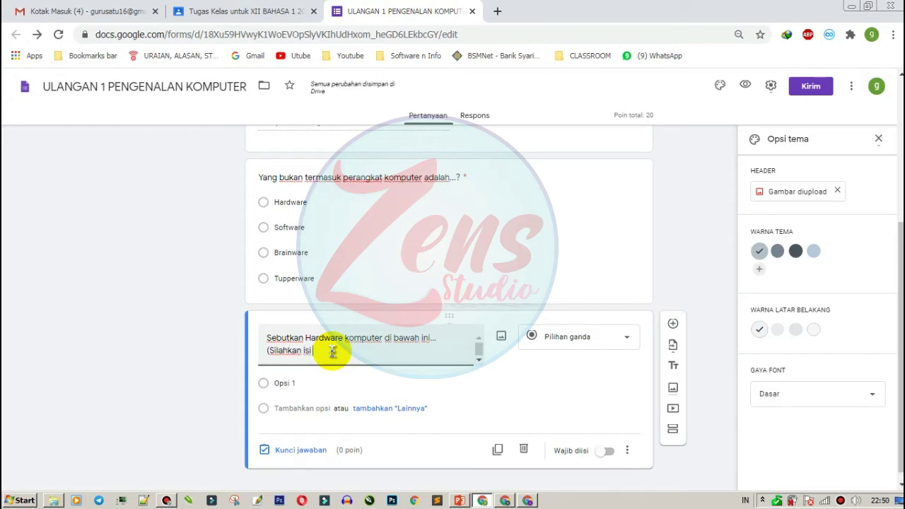
{"action": "type", "text": " lebih dari"}
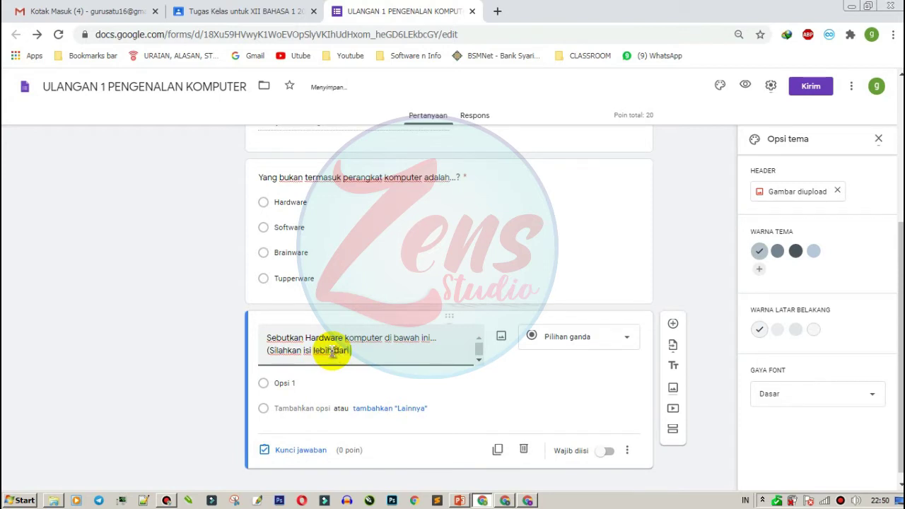
{"action": "type", "text": " 1)"}
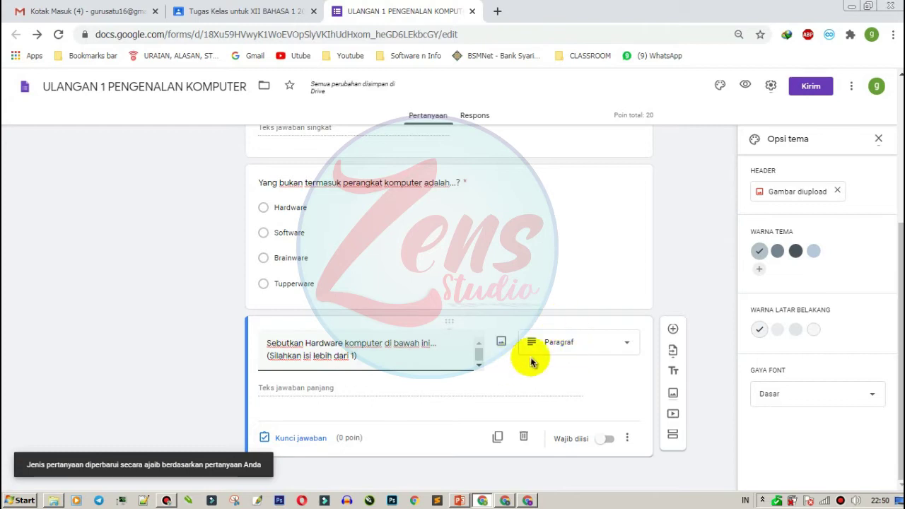
{"action": "left_click", "coordinate": [580, 343]}
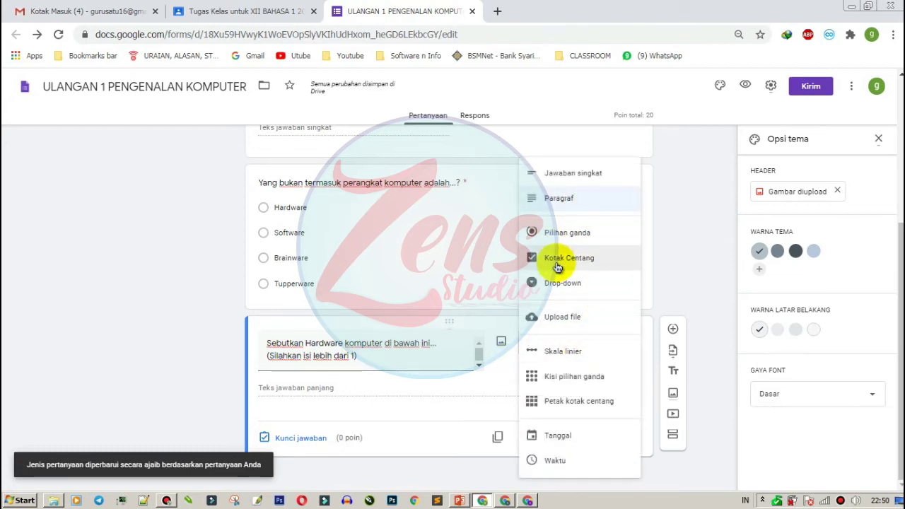
{"action": "left_click", "coordinate": [595, 257]}
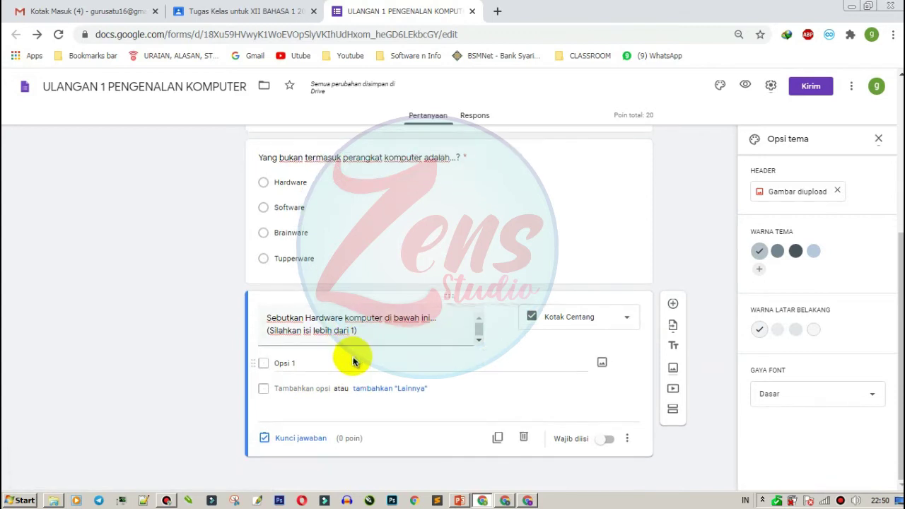
Step: Enter the answer options Mouse, Mobo, Processor and Ms Word for the Hardware checkbox question
{"action": "left_click", "coordinate": [340, 360]}
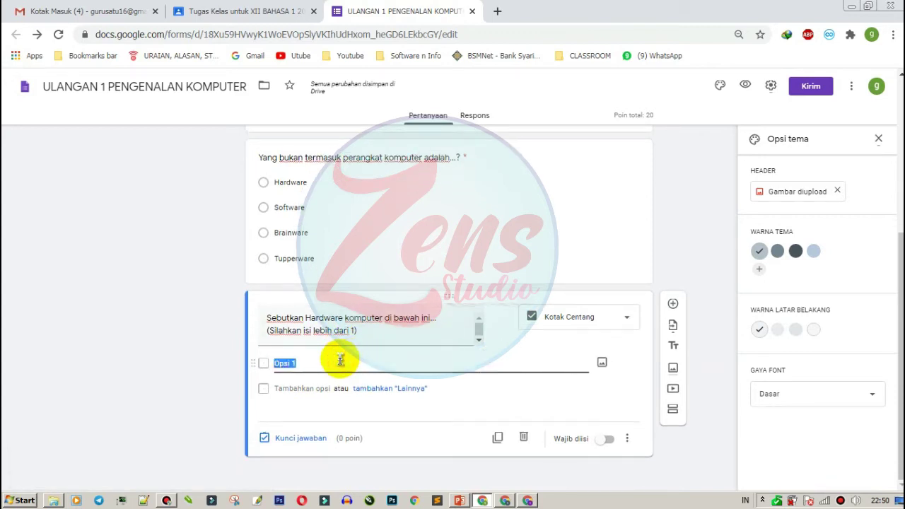
{"action": "type", "text": "mous"}
{"action": "key", "text": "BackSpace"}
{"action": "key", "text": "BackSpace"}
{"action": "key", "text": "BackSpace"}
{"action": "key", "text": "BackSpace"}
{"action": "key", "text": "BackSpace"}
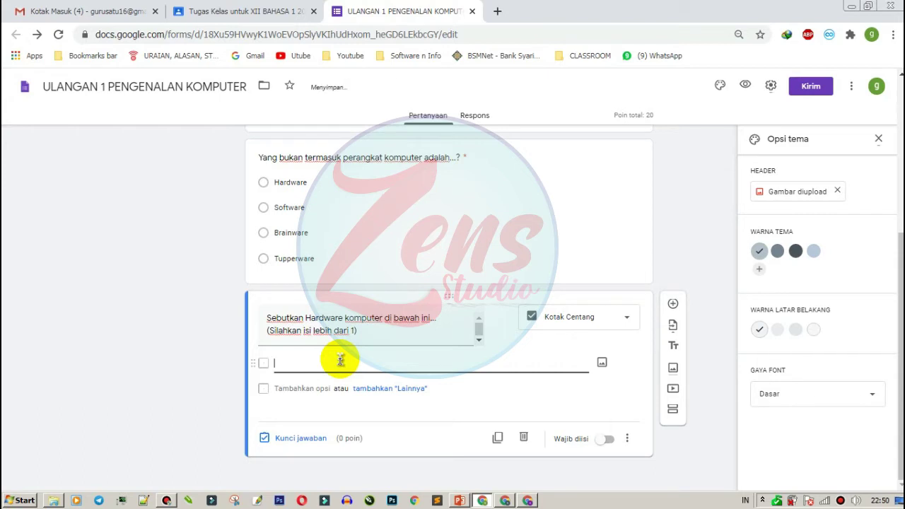
{"action": "type", "text": "Mouse"}
{"action": "key", "text": "Return"}
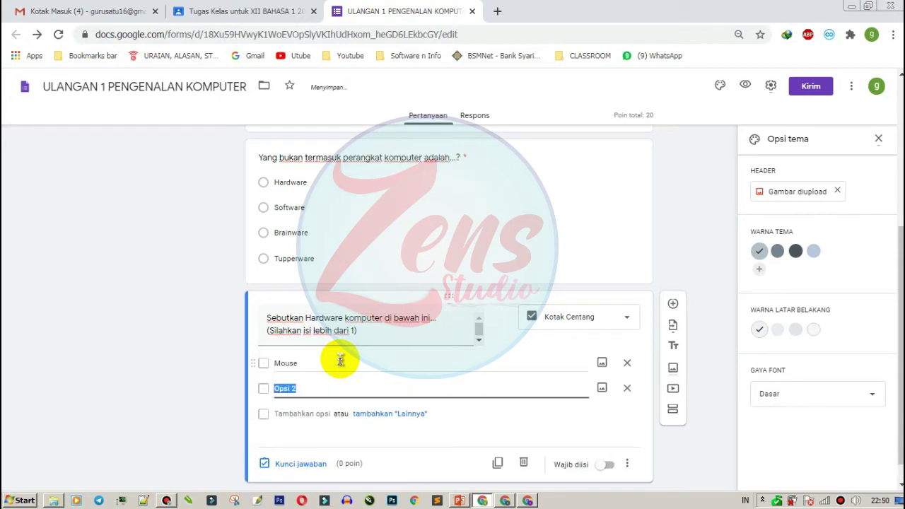
{"action": "type", "text": "mobo"}
{"action": "key", "text": "Return"}
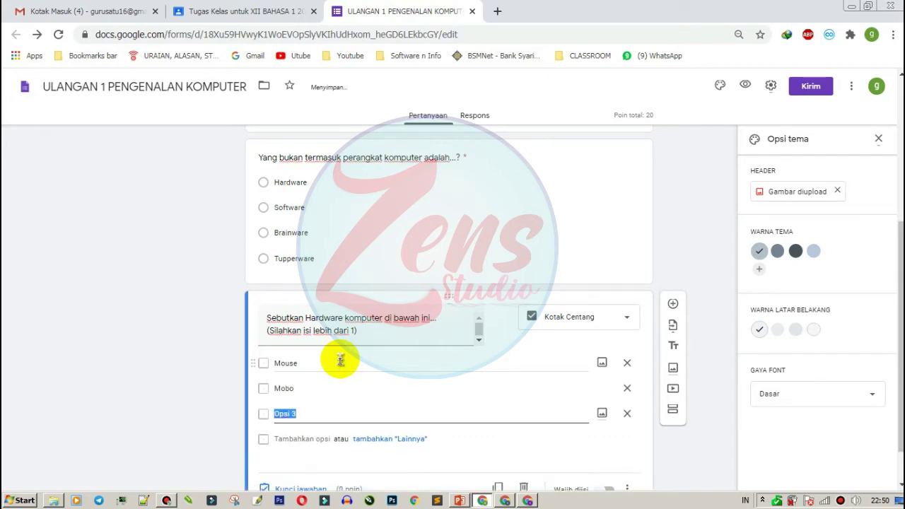
{"action": "type", "text": "P"}
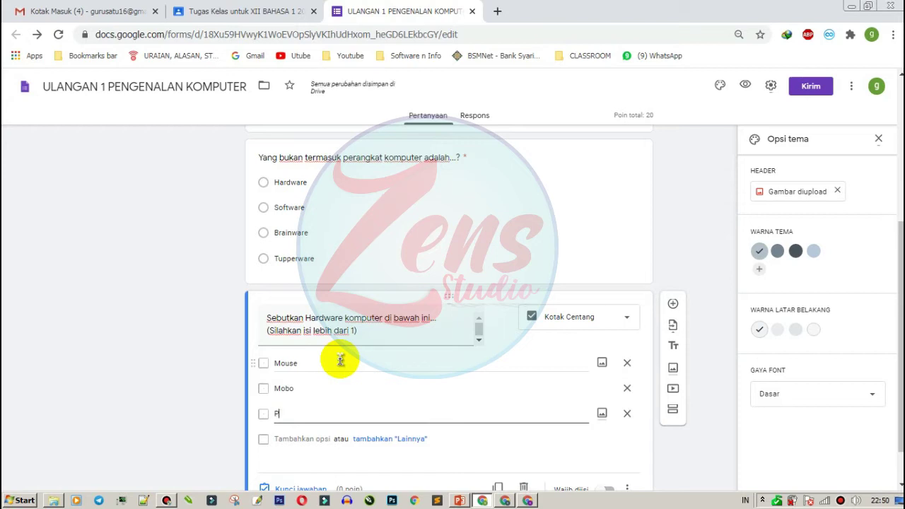
{"action": "type", "text": "rocesso"}
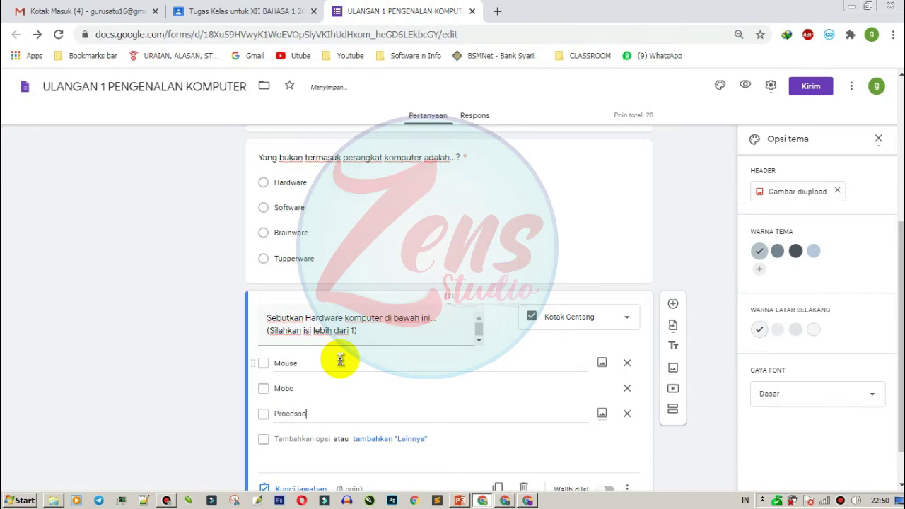
{"action": "type", "text": "r"}
{"action": "key", "text": "Return"}
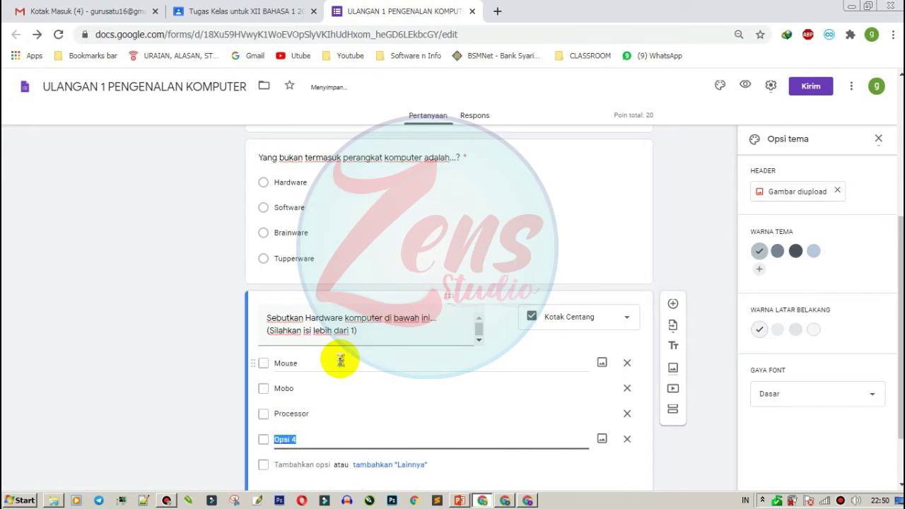
{"action": "type", "text": "Ms Word"}
Step: Make the Hardware checkbox question required and shuffle the order of its answer options
{"action": "scroll", "coordinate": [396, 360], "scroll_direction": "down", "scroll_amount": 1}
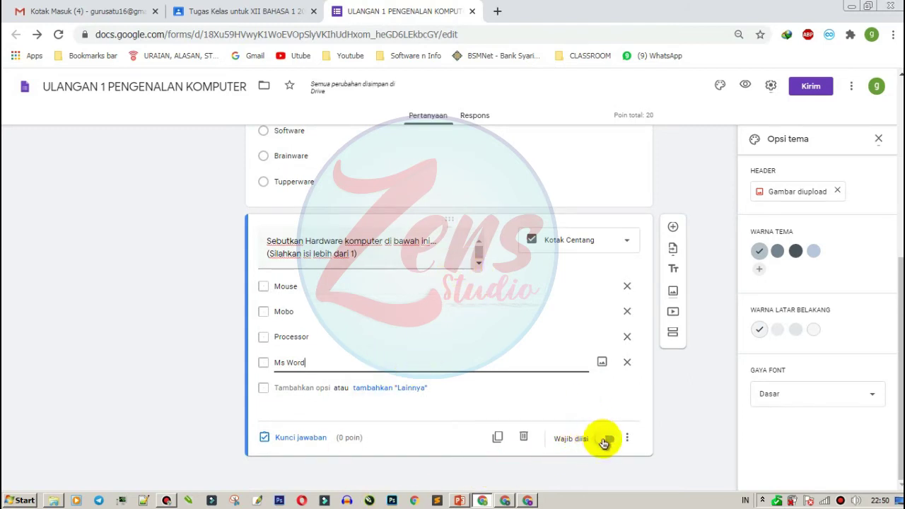
{"action": "left_click", "coordinate": [604, 443]}
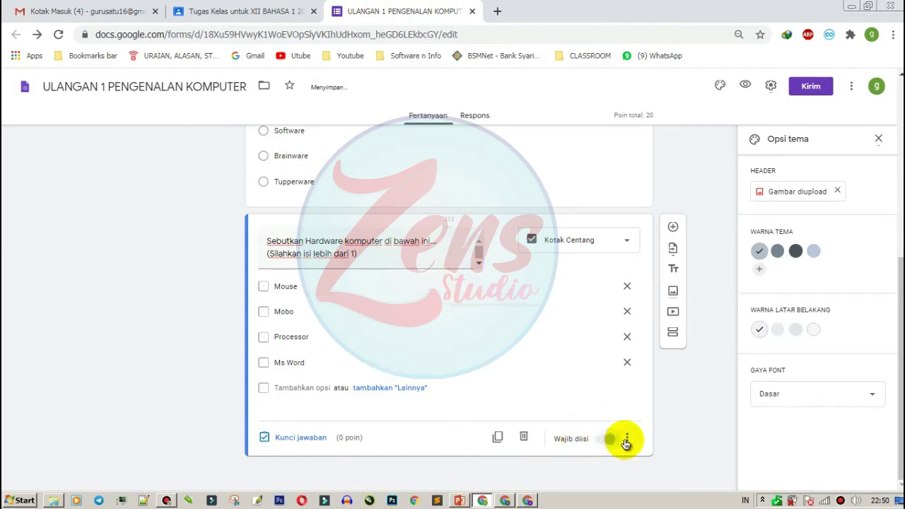
{"action": "left_click", "coordinate": [626, 440]}
{"action": "left_click", "coordinate": [648, 472]}
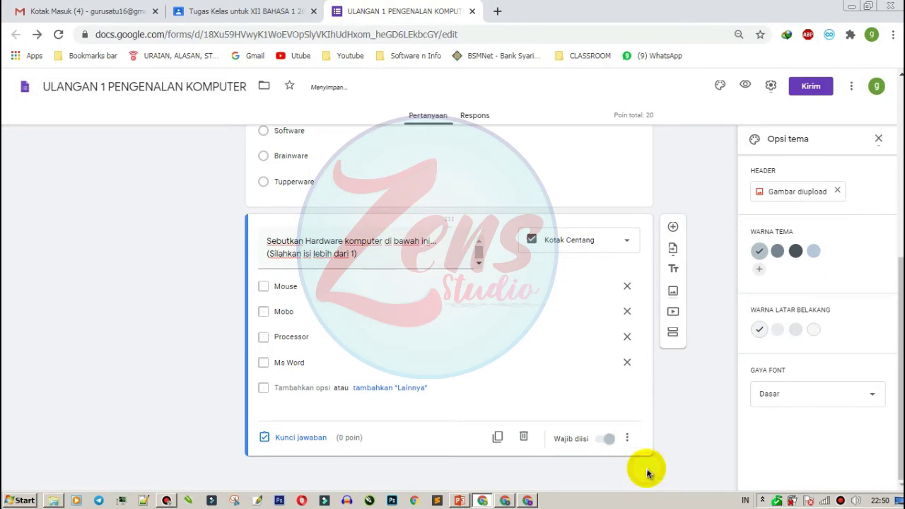
Step: Set the Hardware question's answer key to Mouse, Mobo and Processor, worth 20 points
{"action": "left_click", "coordinate": [295, 440]}
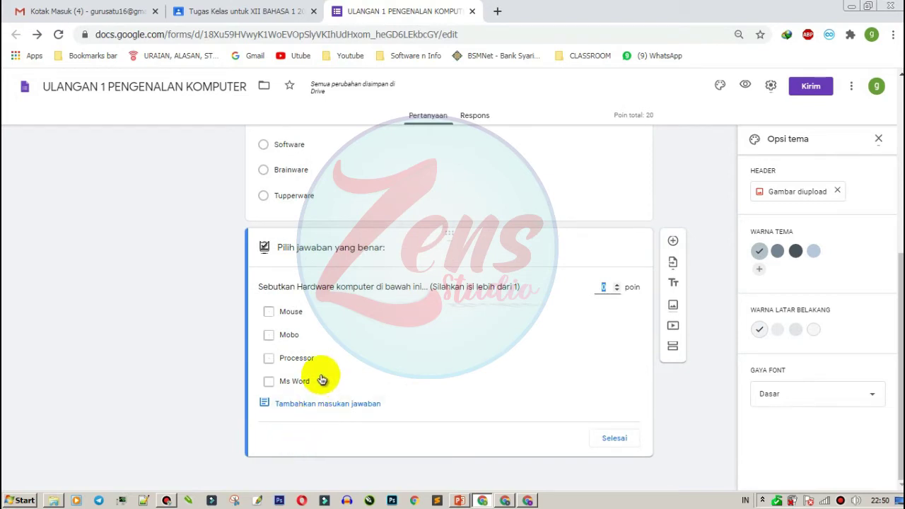
{"action": "left_click", "coordinate": [602, 286]}
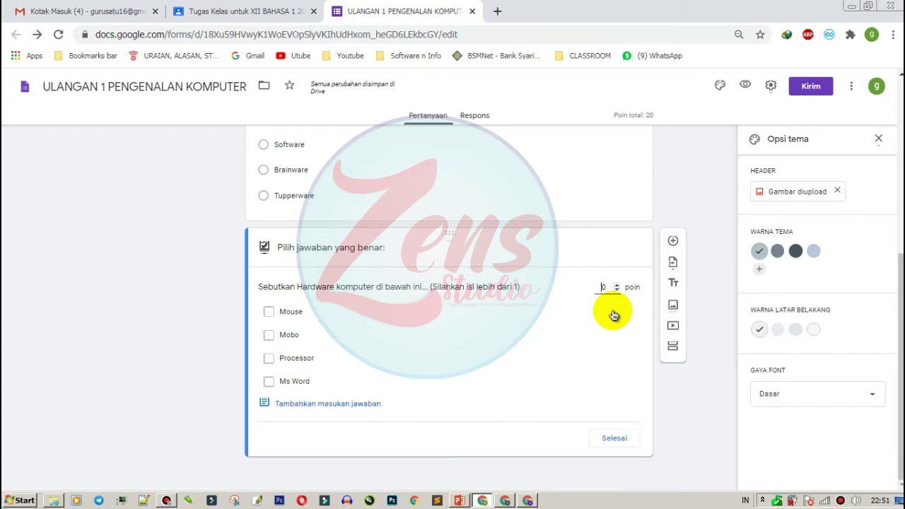
{"action": "left_click", "coordinate": [270, 314]}
{"action": "left_click", "coordinate": [269, 335]}
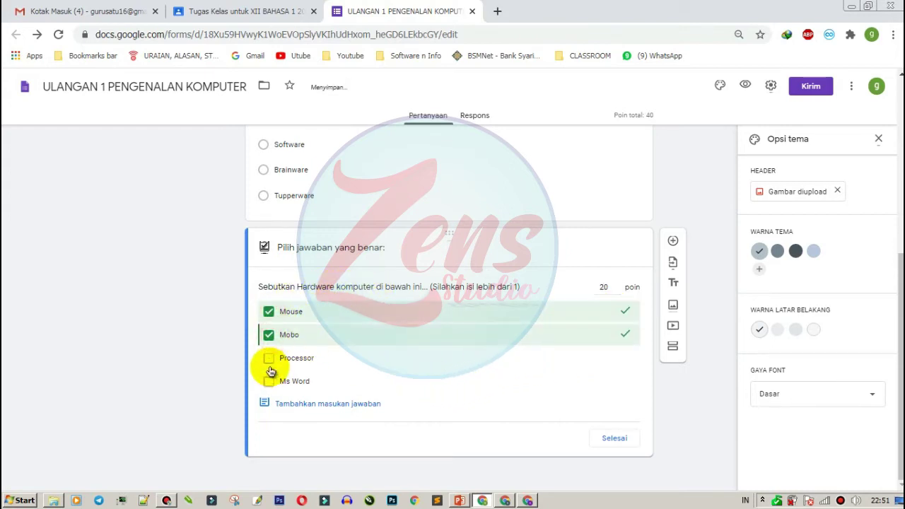
{"action": "left_click", "coordinate": [283, 362]}
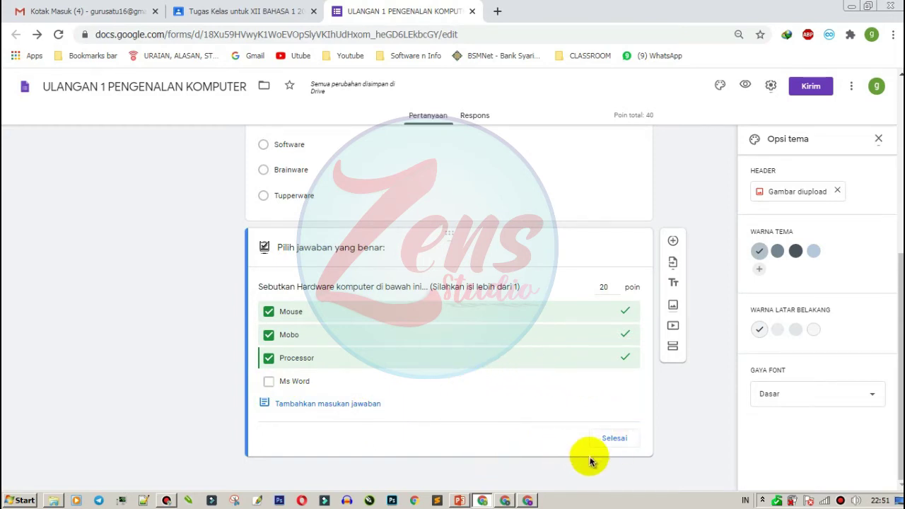
{"action": "left_click", "coordinate": [607, 438]}
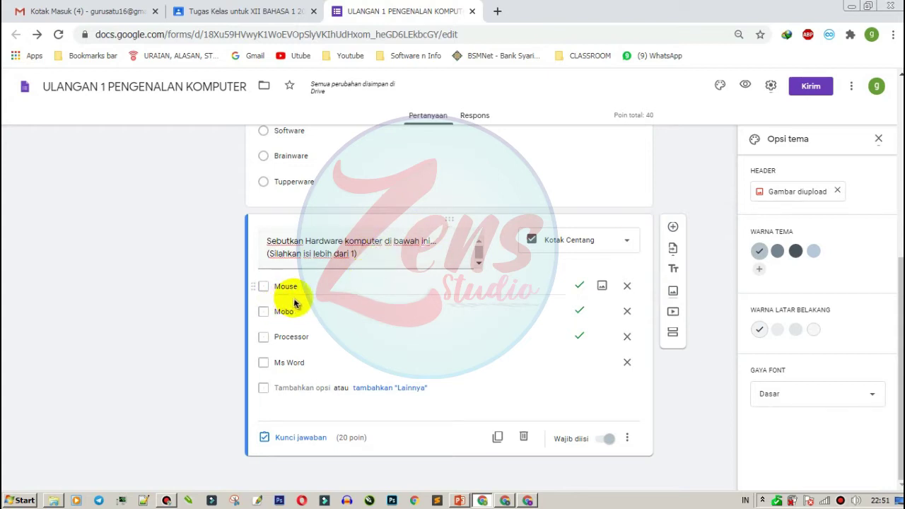
{"action": "left_click", "coordinate": [418, 288]}
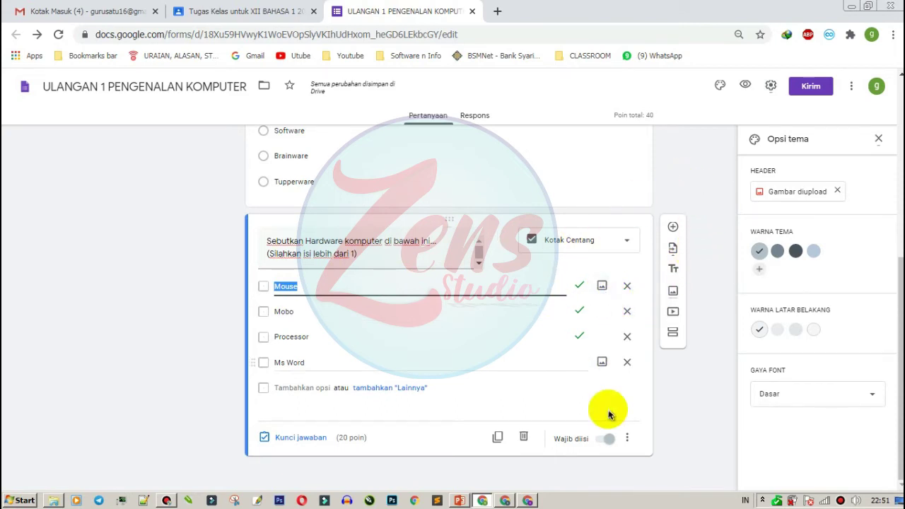
{"action": "left_click", "coordinate": [684, 382]}
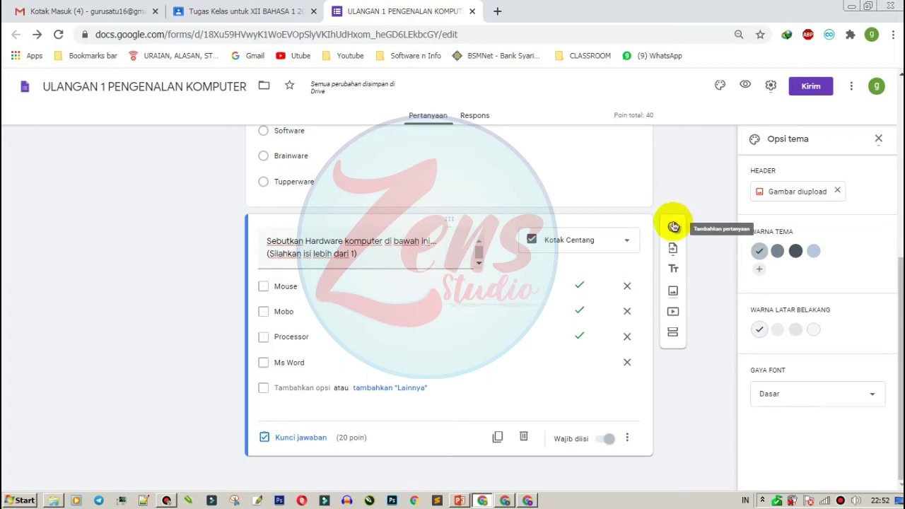
Step: Add a new question below the Hardware question and upload the image "soal gambar" from the BAHAN2 folder into it
{"action": "left_click", "coordinate": [672, 227]}
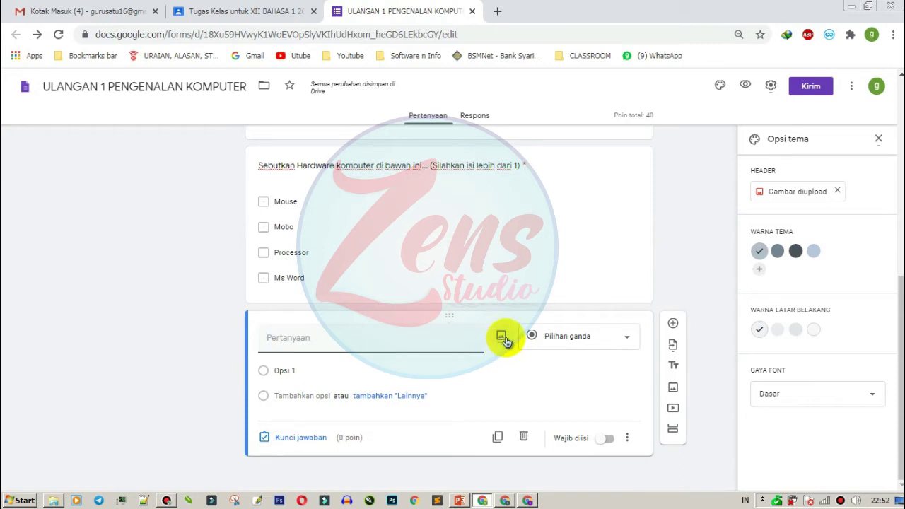
{"action": "left_click", "coordinate": [501, 337]}
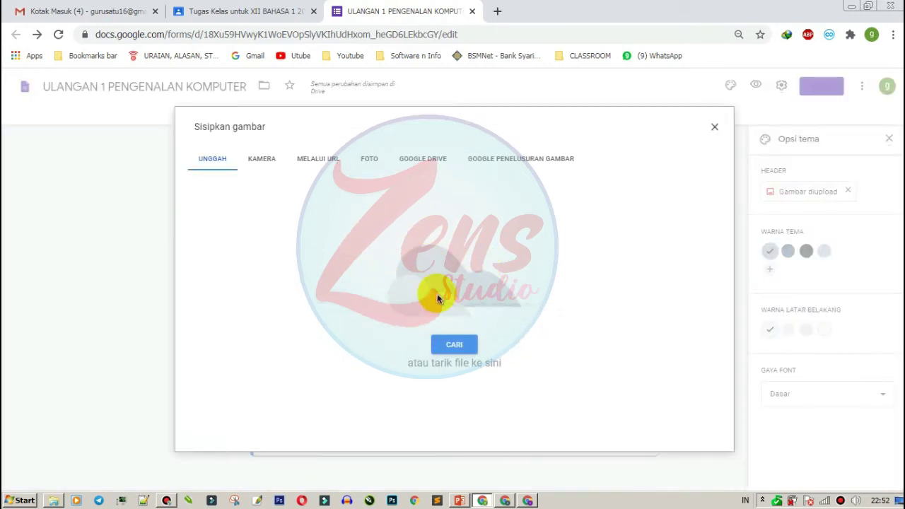
{"action": "left_click", "coordinate": [456, 346]}
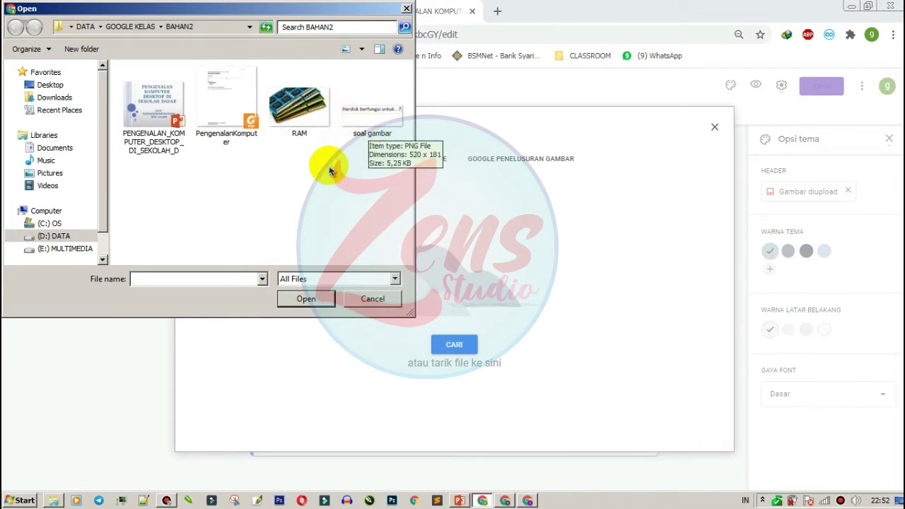
{"action": "left_click", "coordinate": [363, 129]}
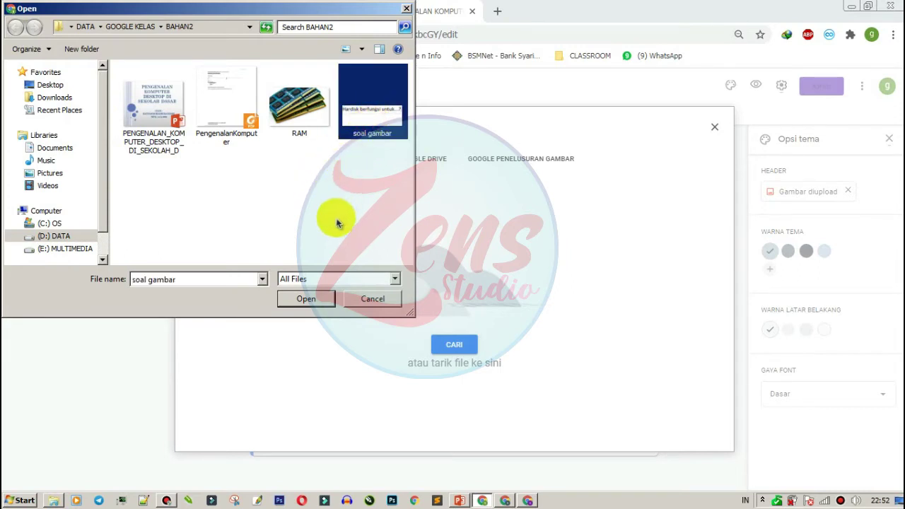
{"action": "left_click", "coordinate": [317, 300]}
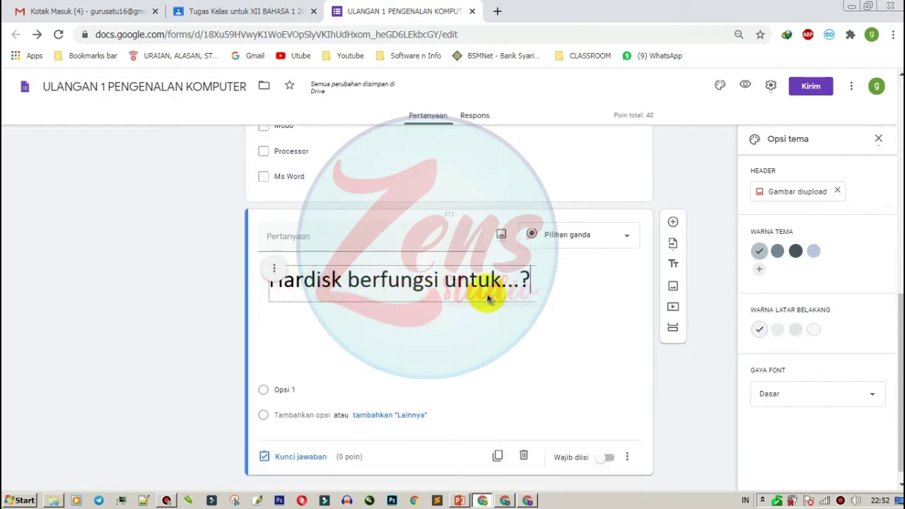
Step: Enter the answer options Otak Komputer, Menyimpan Data, Proses Print and Perangkat lunak for the Hardisk image question
{"action": "left_click", "coordinate": [315, 373]}
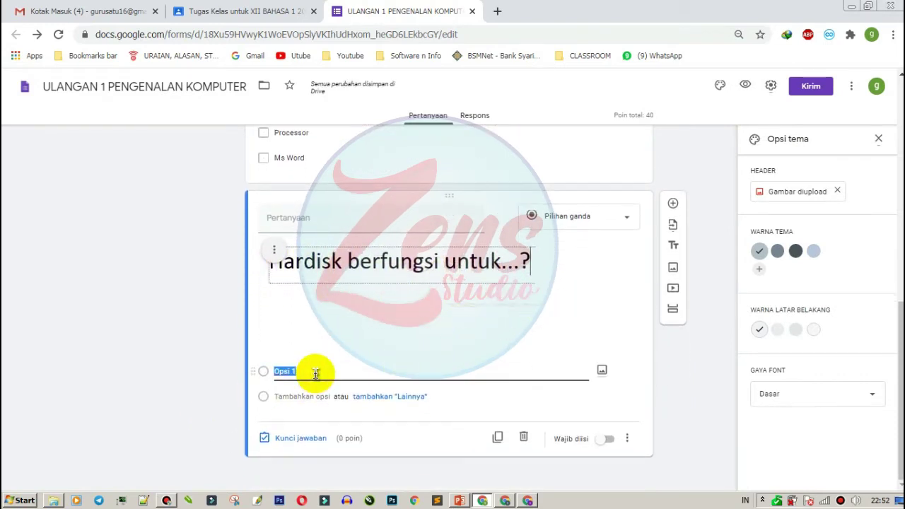
{"action": "type", "text": "me"}
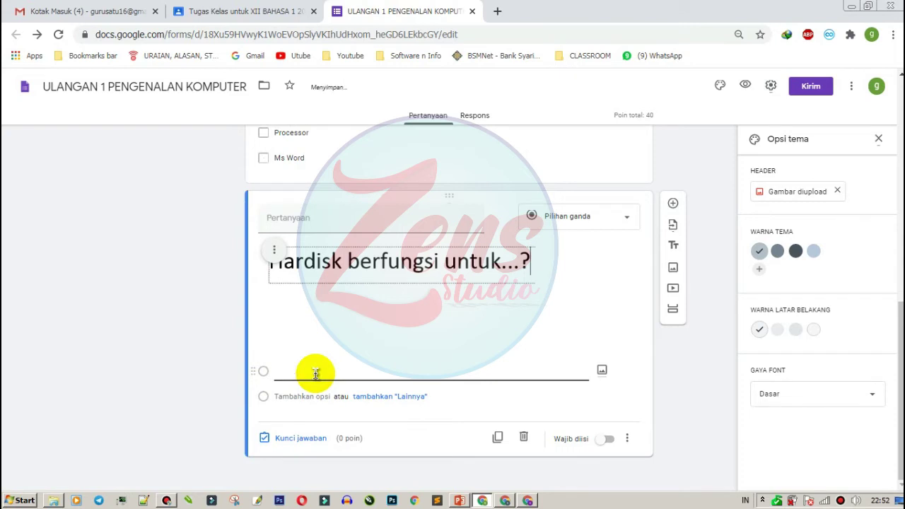
{"action": "type", "text": "Otak Ko"}
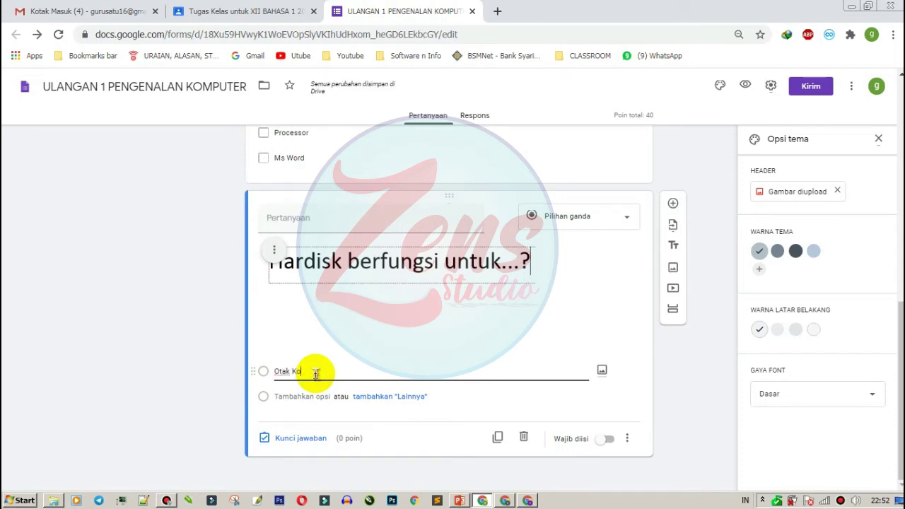
{"action": "type", "text": "mputer"}
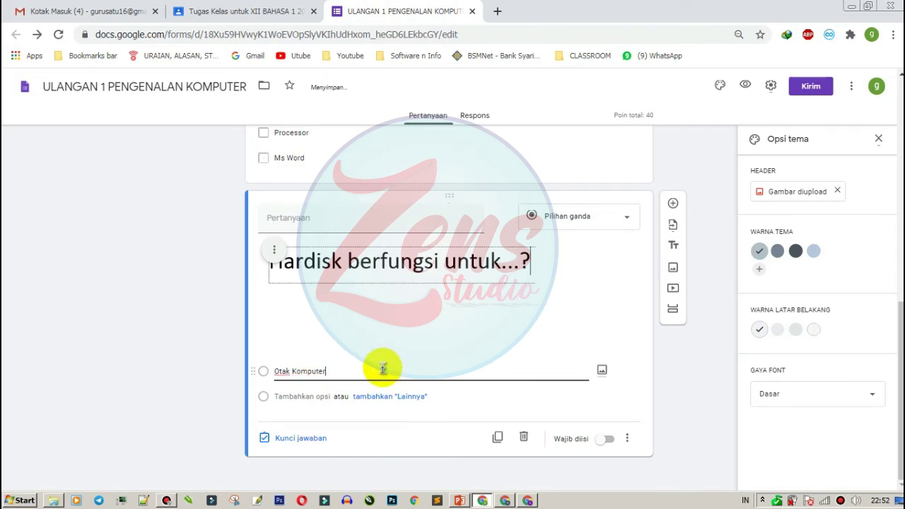
{"action": "key", "text": "Return"}
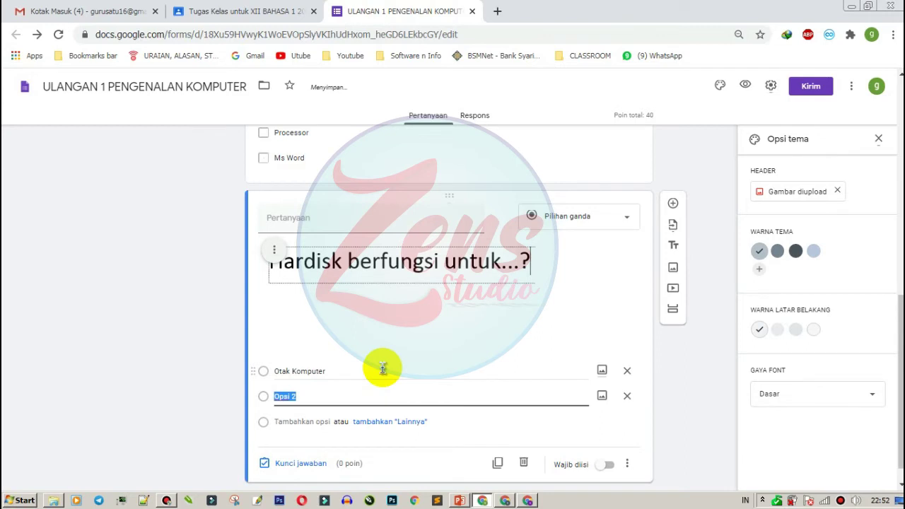
{"action": "type", "text": "Menyimpan Data"}
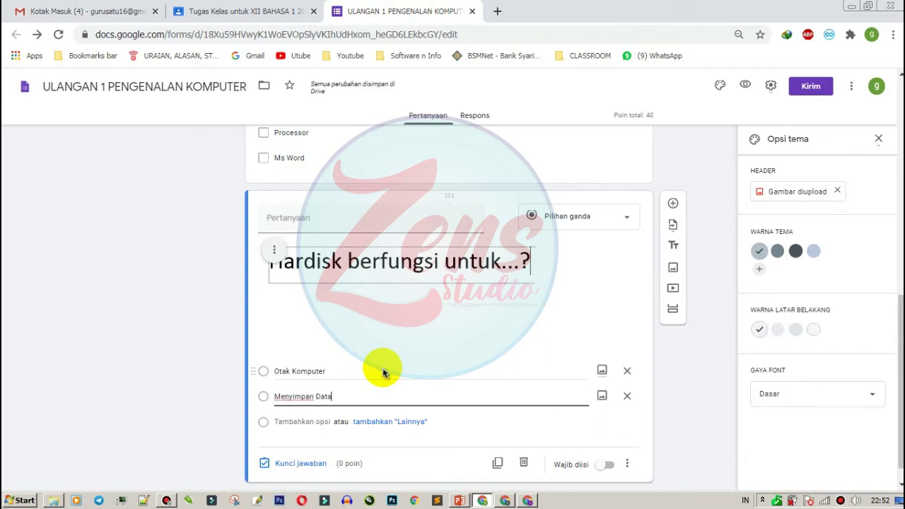
{"action": "key", "text": "Return"}
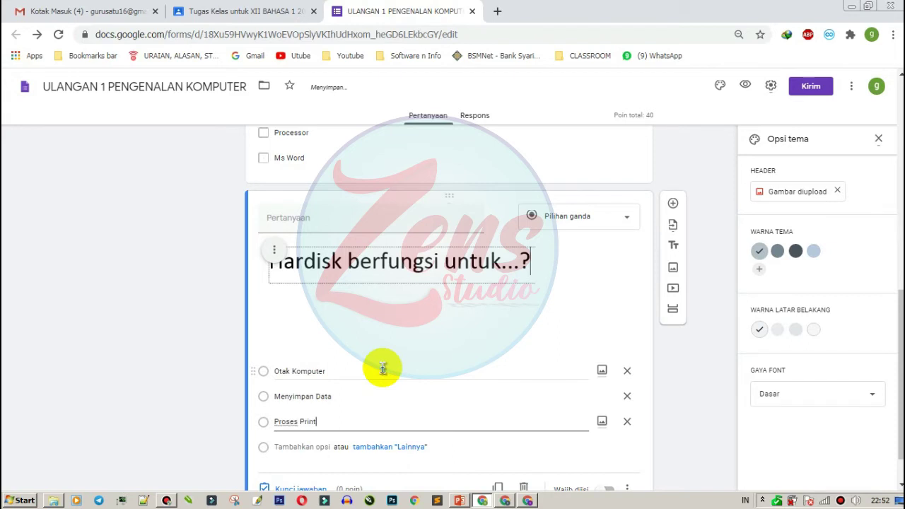
{"action": "key", "text": "Return"}
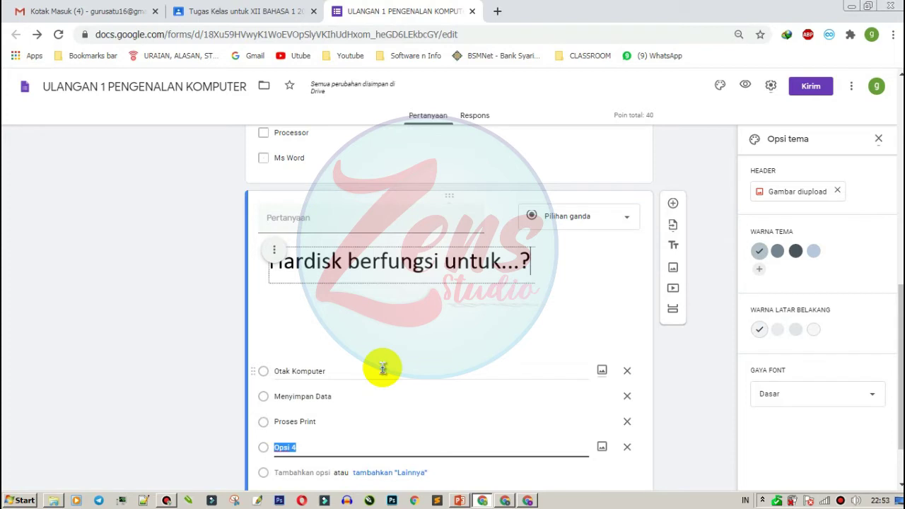
{"action": "type", "text": "Input"}
{"action": "key", "text": "BackSpace"}
{"action": "key", "text": "BackSpace"}
{"action": "key", "text": "BackSpace"}
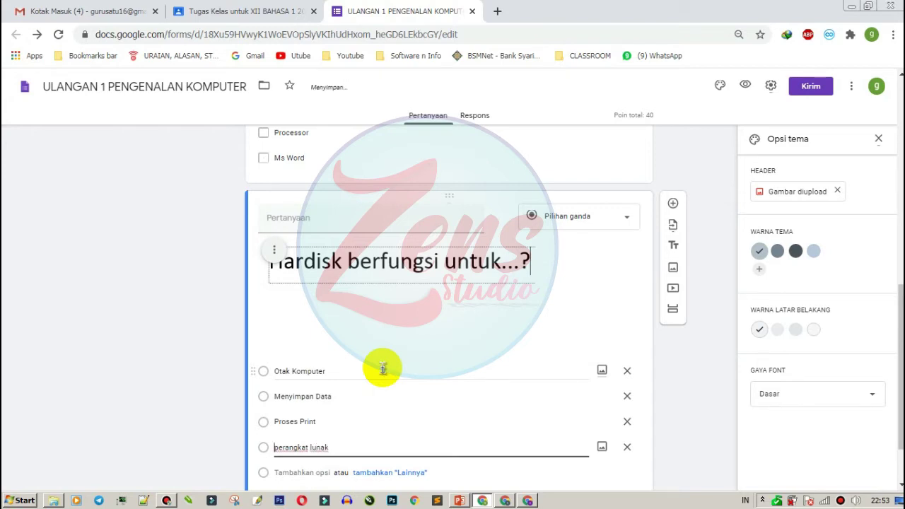
{"action": "type", "text": "P"}
{"action": "left_click", "coordinate": [602, 370]}
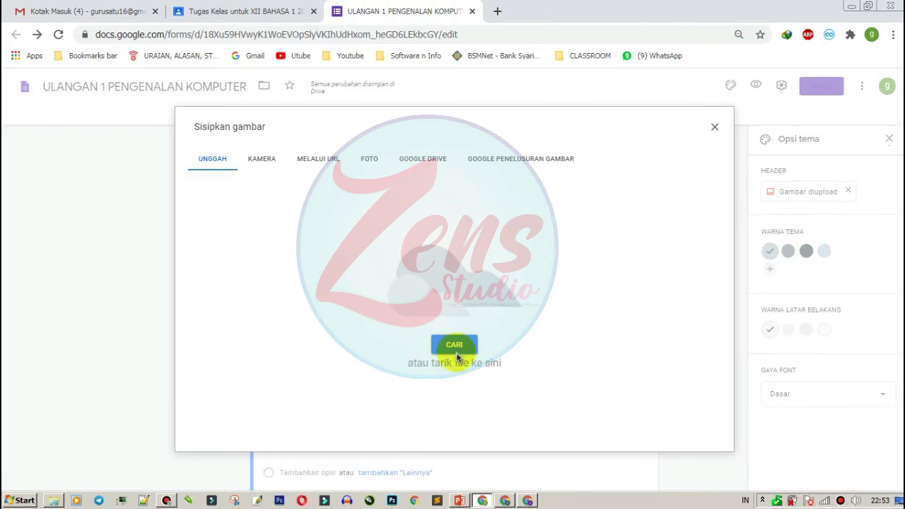
{"action": "left_click", "coordinate": [718, 126]}
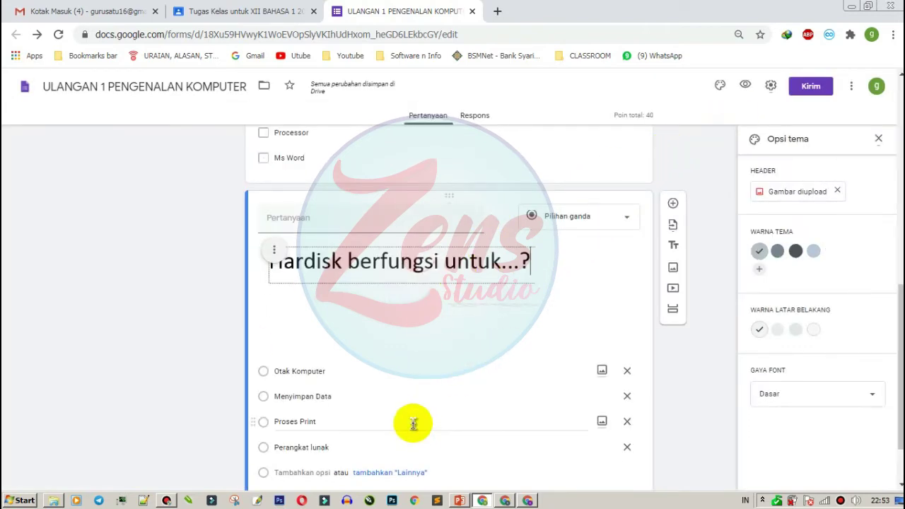
Step: Make the Hardisk image question required and shuffle the order of its answer options
{"action": "scroll", "coordinate": [413, 422], "scroll_direction": "down", "scroll_amount": 1}
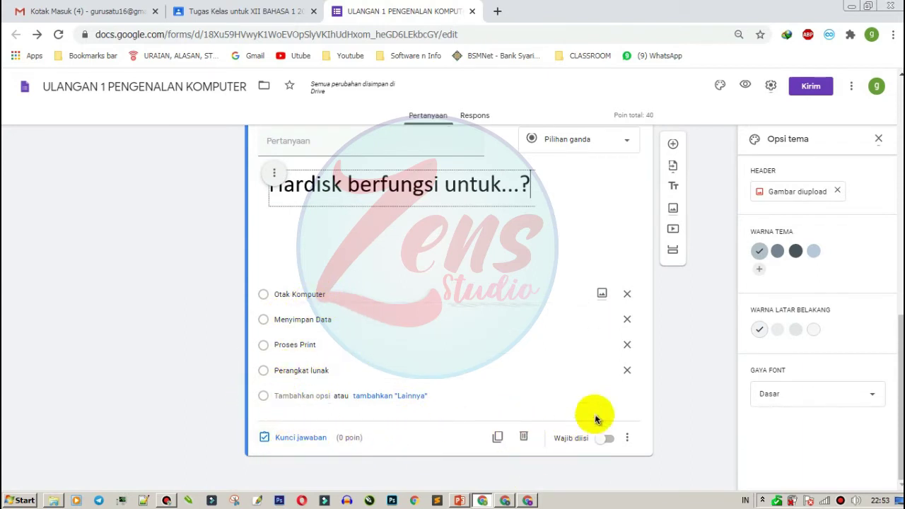
{"action": "left_click", "coordinate": [627, 437]}
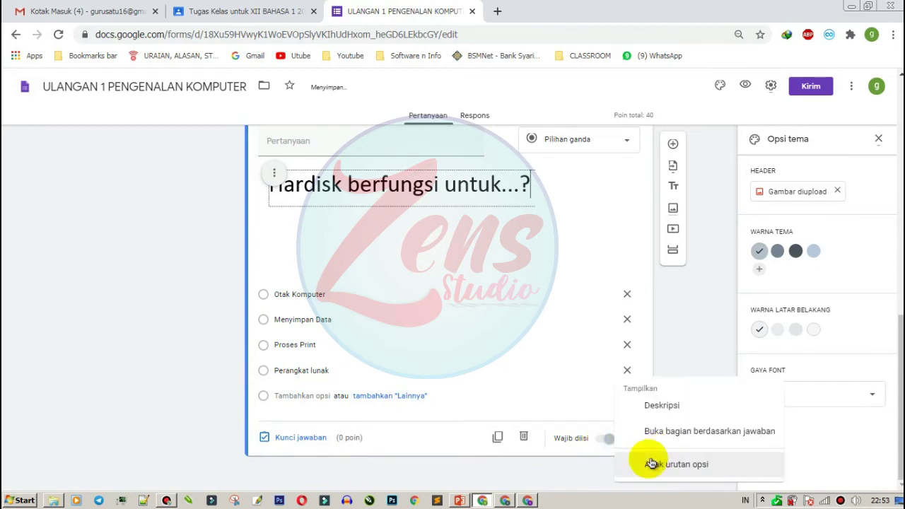
{"action": "left_click", "coordinate": [667, 464]}
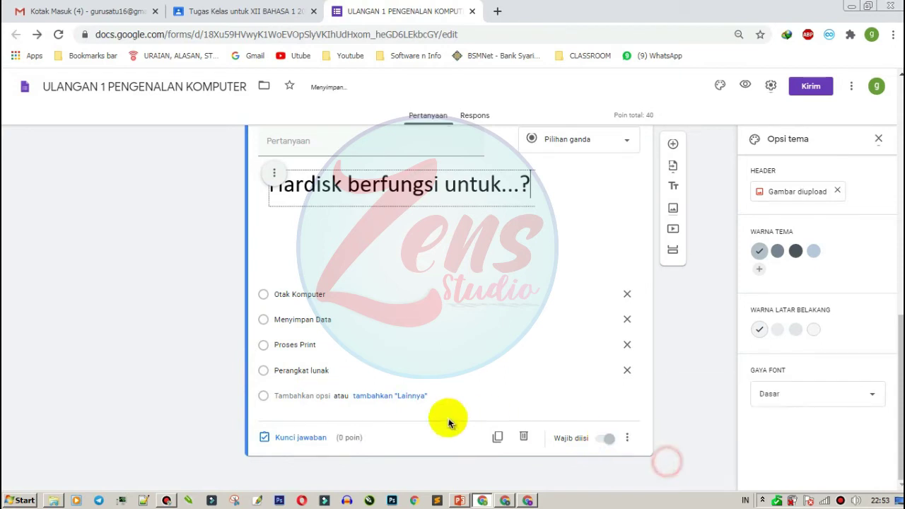
Step: Set the Hardisk image question's answer key to Menyimpan Data, worth 20 points
{"action": "left_click", "coordinate": [294, 437]}
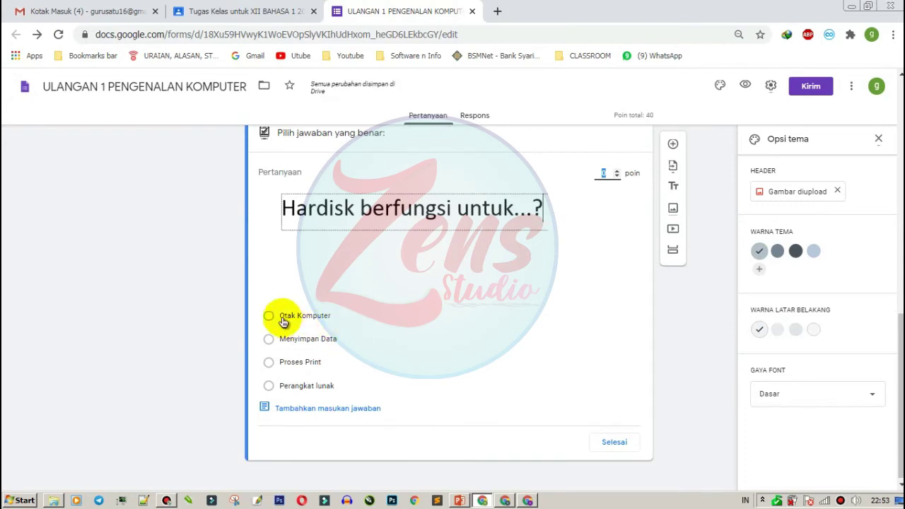
{"action": "left_click", "coordinate": [270, 341]}
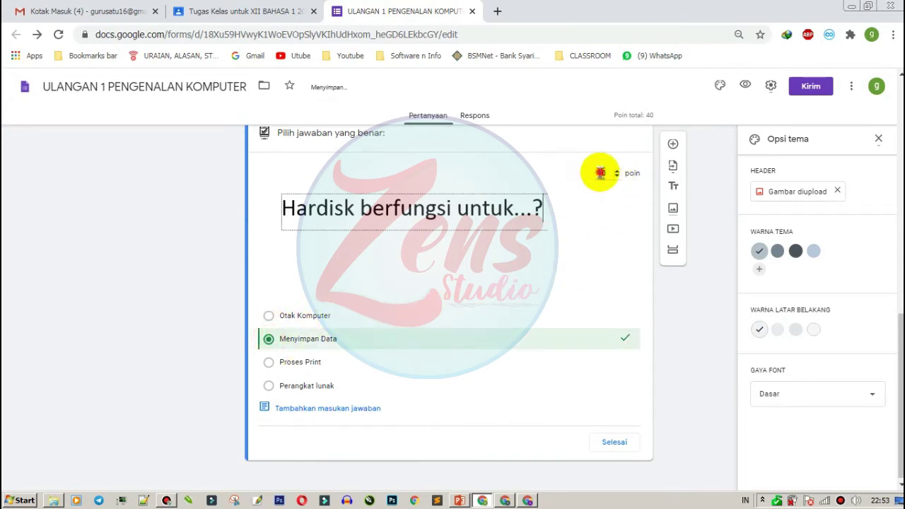
{"action": "left_click", "coordinate": [600, 172]}
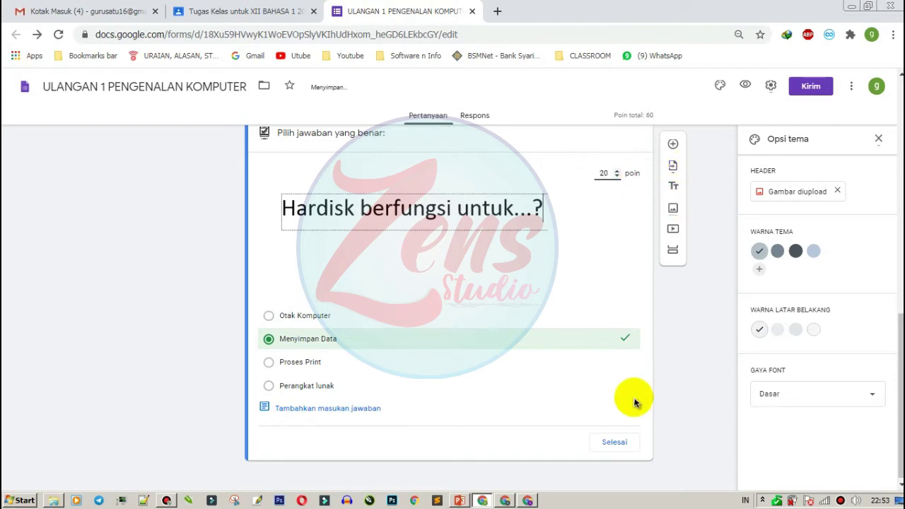
{"action": "left_click", "coordinate": [613, 442]}
Step: Add a new question below the Hardisk question and upload the image "RAM" from the BAHAN2 folder into it
{"action": "scroll", "coordinate": [660, 375], "scroll_direction": "up", "scroll_amount": 7}
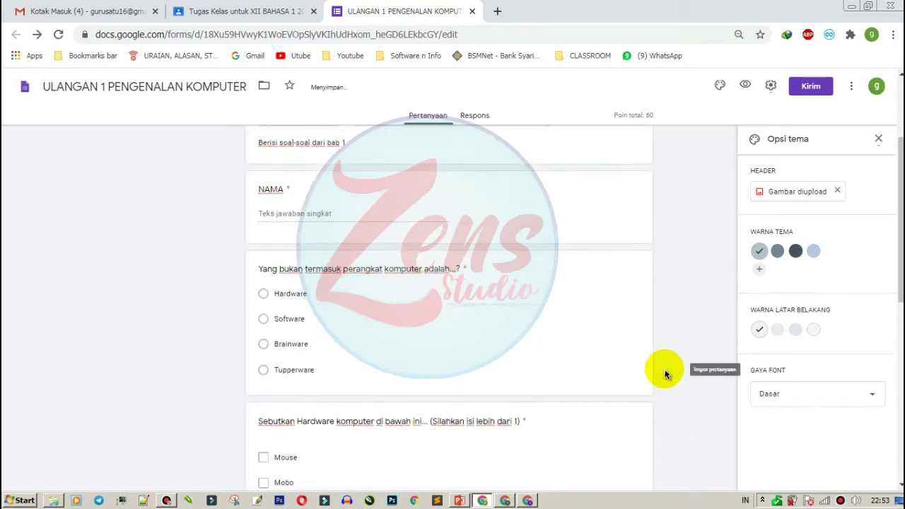
{"action": "scroll", "coordinate": [654, 375], "scroll_direction": "down", "scroll_amount": 4}
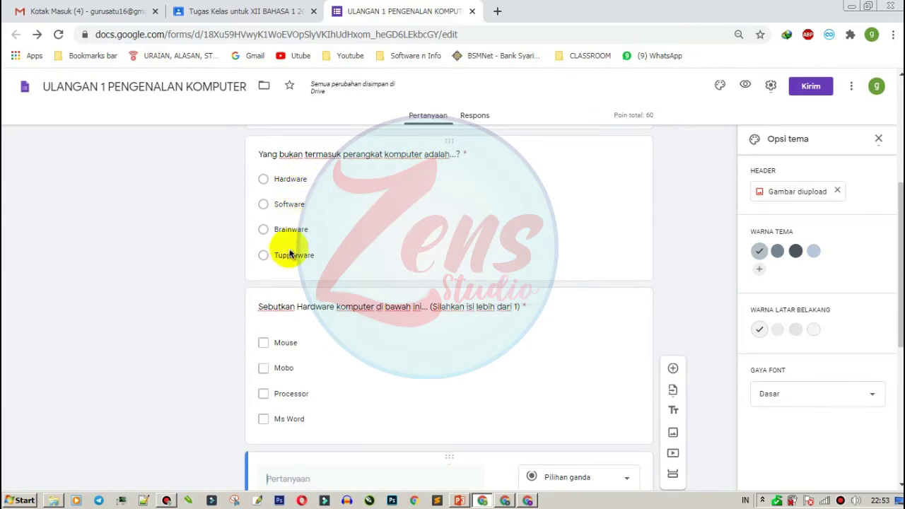
{"action": "scroll", "coordinate": [325, 304], "scroll_direction": "down", "scroll_amount": 3}
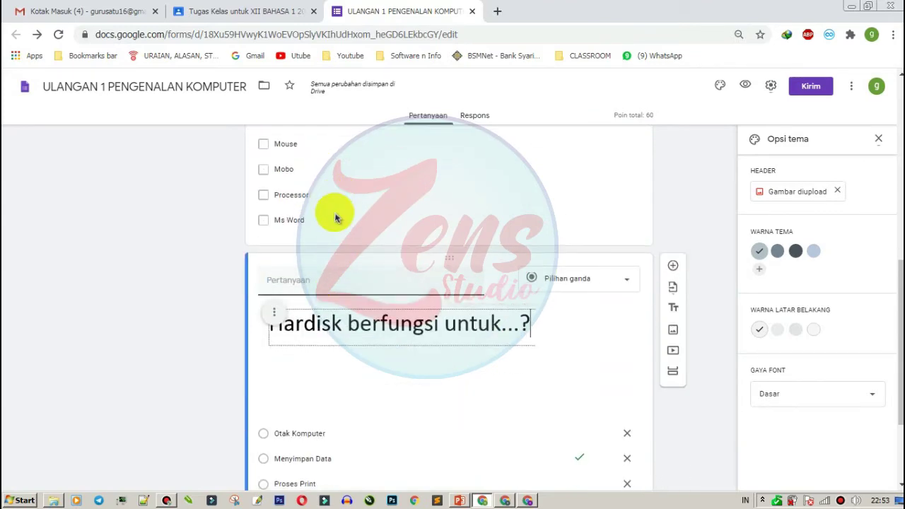
{"action": "scroll", "coordinate": [323, 252], "scroll_direction": "up", "scroll_amount": 1}
{"action": "scroll", "coordinate": [315, 318], "scroll_direction": "down", "scroll_amount": 3}
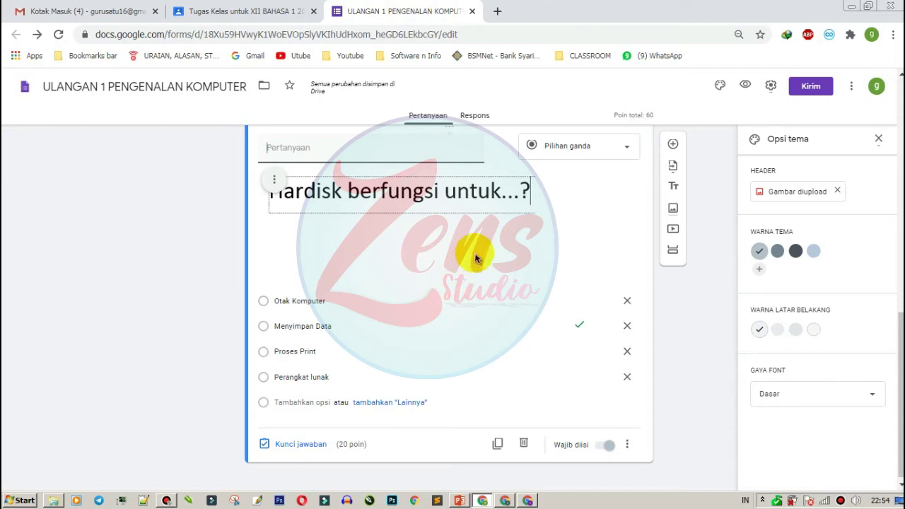
{"action": "scroll", "coordinate": [433, 310], "scroll_direction": "down", "scroll_amount": 1}
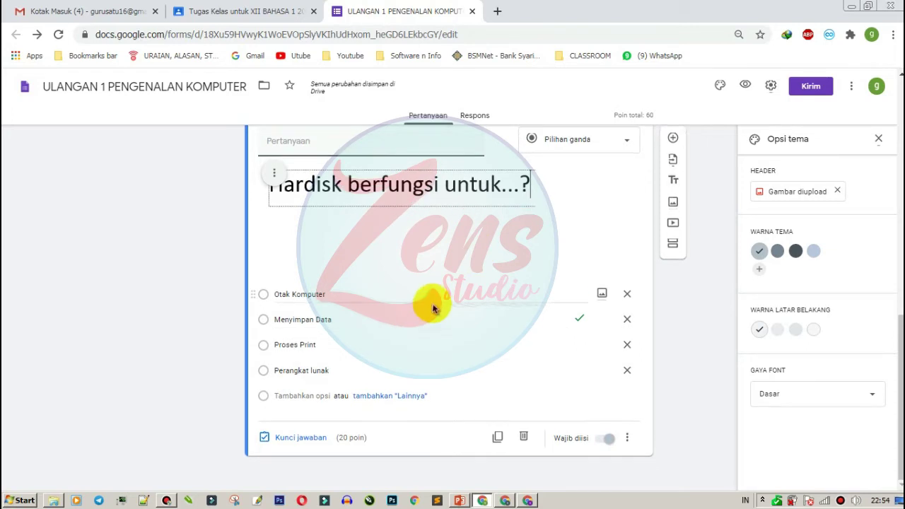
{"action": "left_click", "coordinate": [674, 145]}
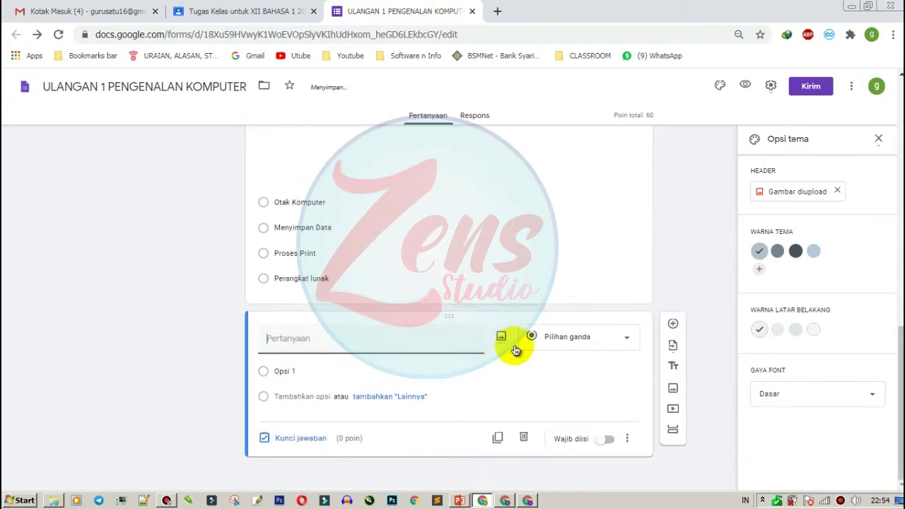
{"action": "left_click", "coordinate": [501, 338]}
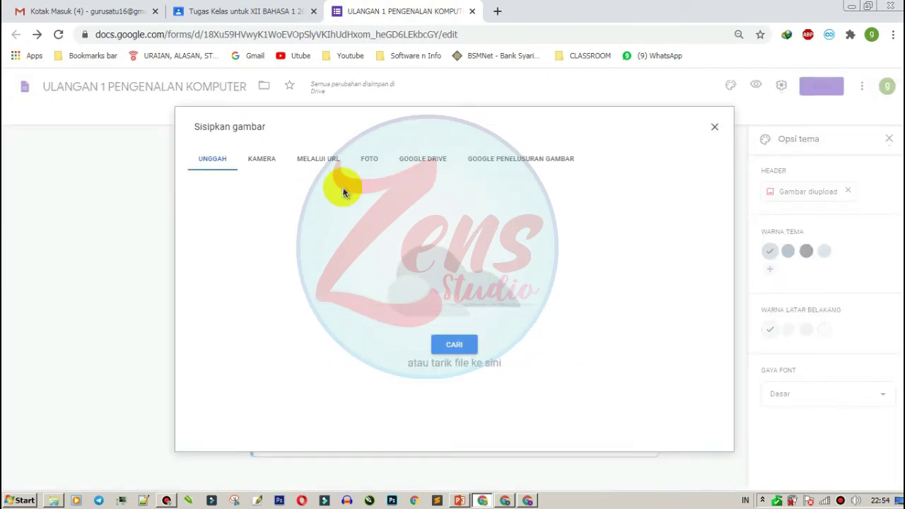
{"action": "left_click", "coordinate": [441, 345]}
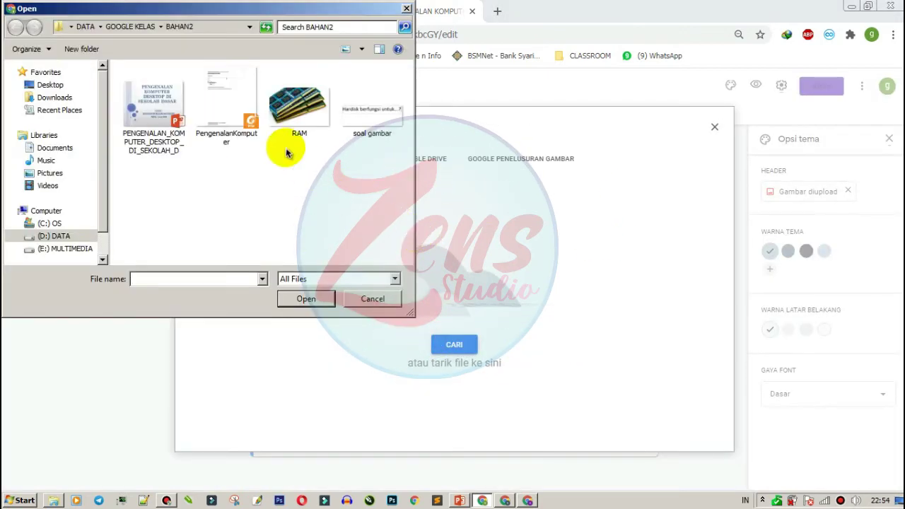
{"action": "left_click", "coordinate": [297, 119]}
{"action": "left_click", "coordinate": [306, 299]}
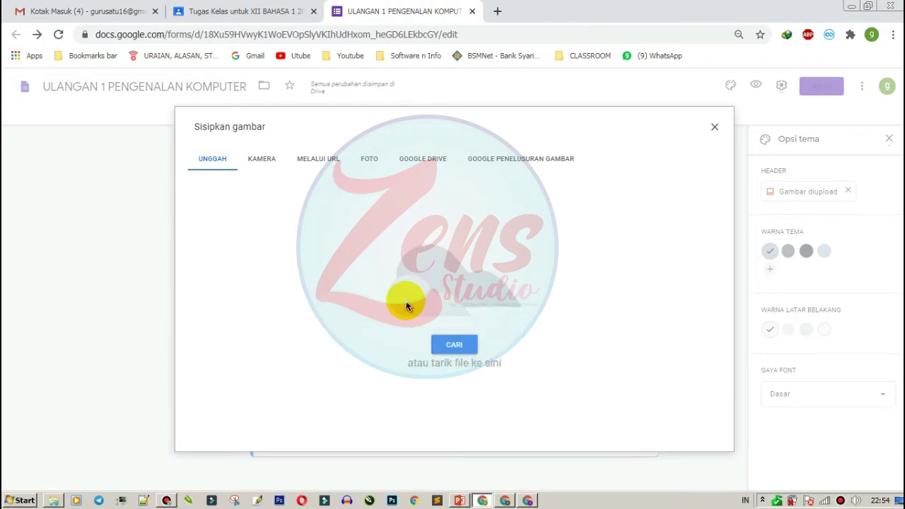
{"action": "scroll", "coordinate": [340, 396], "scroll_direction": "down", "scroll_amount": 4}
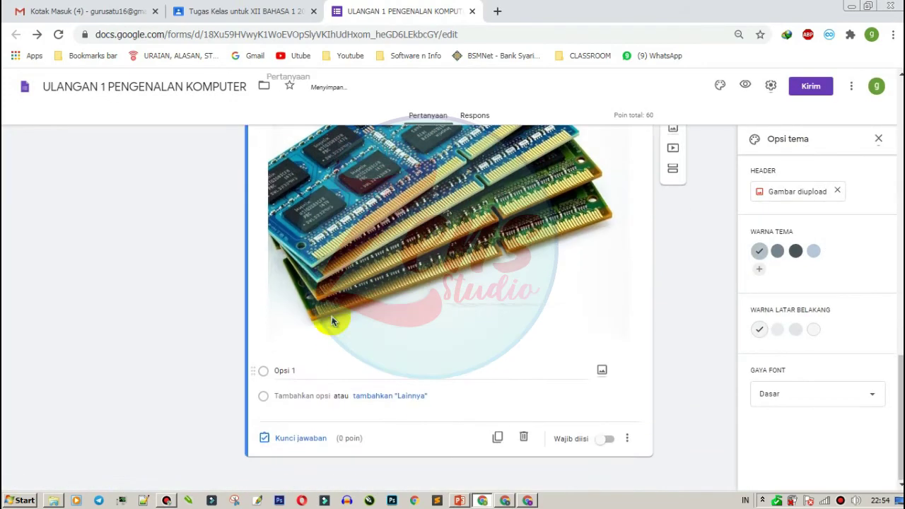
Step: Set the RAM image question's text to "Gambar ini di sebut..?"
{"action": "scroll", "coordinate": [333, 317], "scroll_direction": "up", "scroll_amount": 3}
{"action": "left_click", "coordinate": [296, 281]}
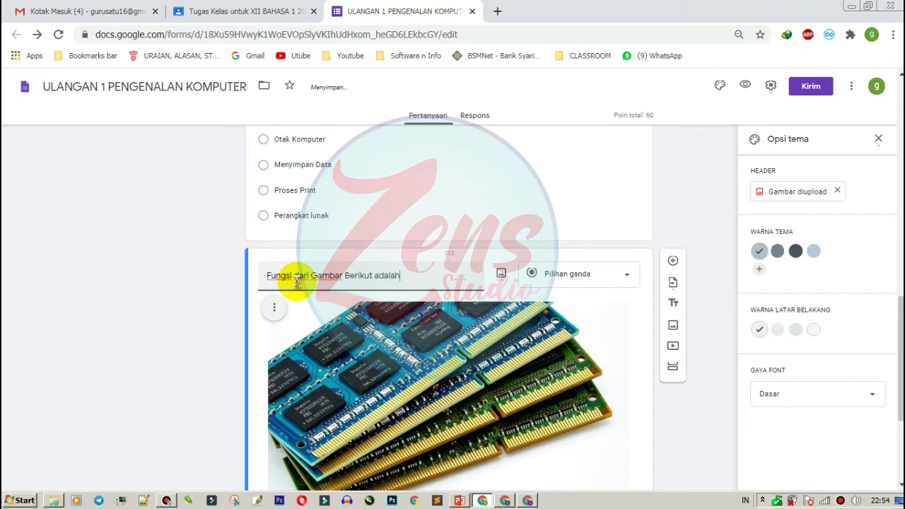
{"action": "triple_click", "coordinate": [297, 283]}
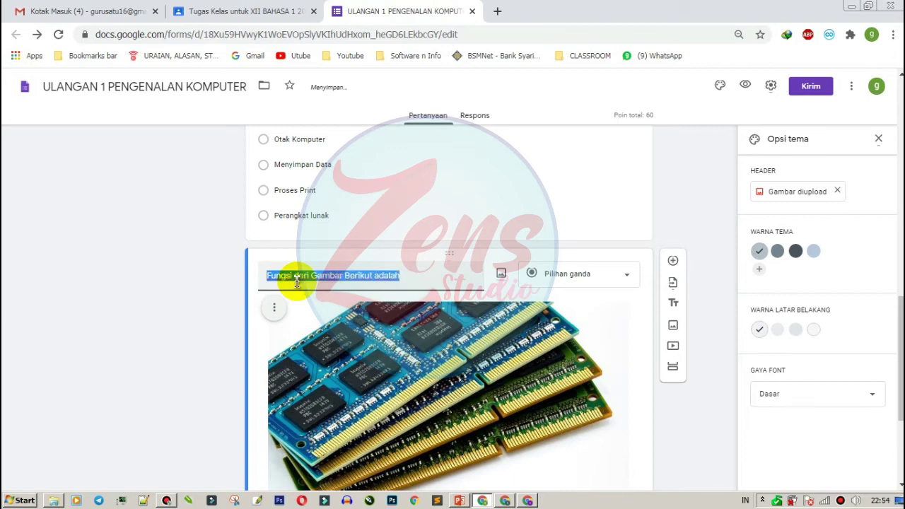
{"action": "type", "text": "Gambar ini di sebut..?"}
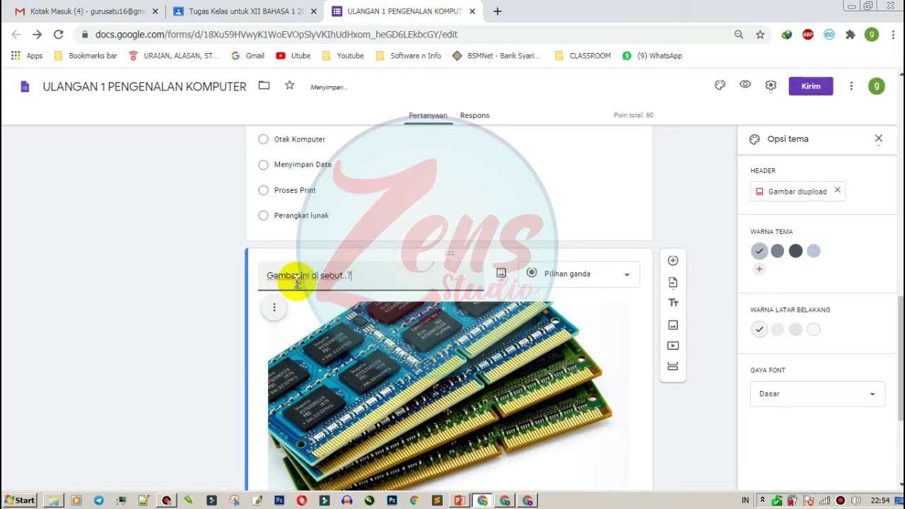
Step: Enter the answer options RAM, Hardisk, Mobo and Processor for the RAM image question, and move RAM below Hardisk
{"action": "scroll", "coordinate": [297, 283], "scroll_direction": "down", "scroll_amount": 3}
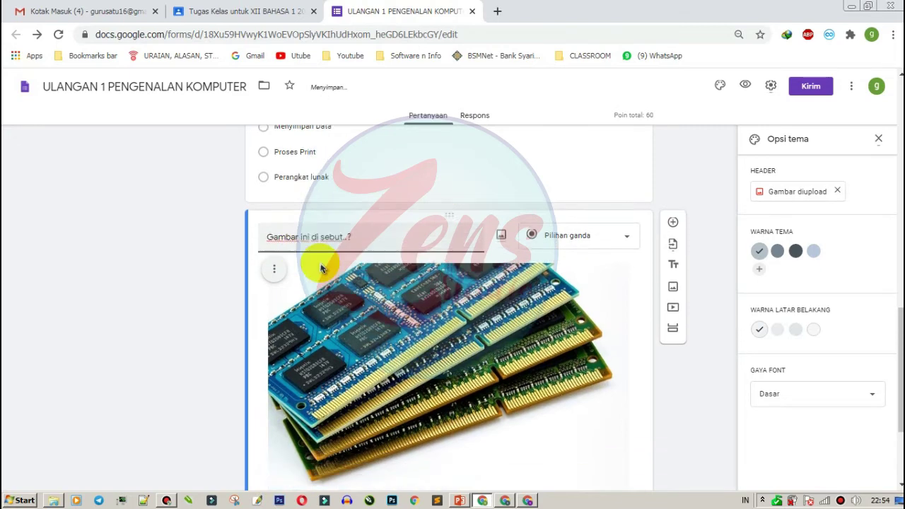
{"action": "left_click", "coordinate": [315, 371]}
{"action": "scroll", "coordinate": [582, 360], "scroll_direction": "up", "scroll_amount": 4}
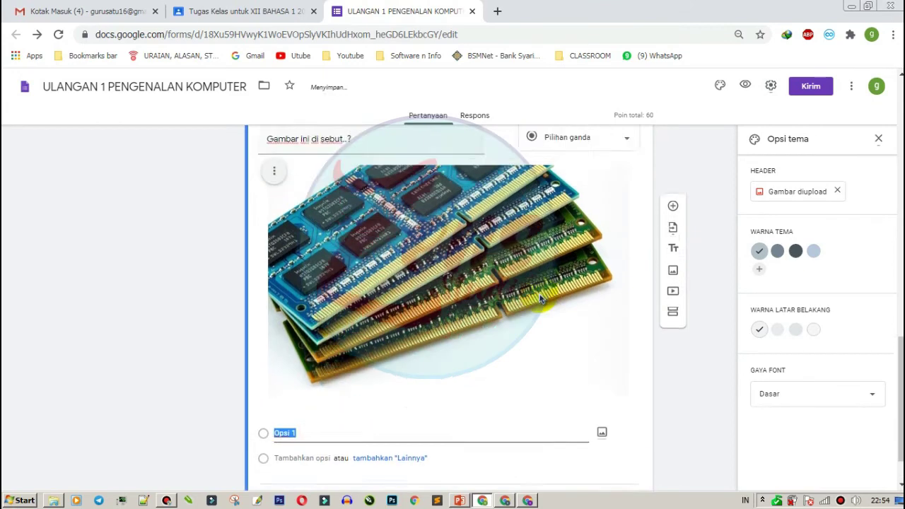
{"action": "scroll", "coordinate": [582, 360], "scroll_direction": "down", "scroll_amount": 4}
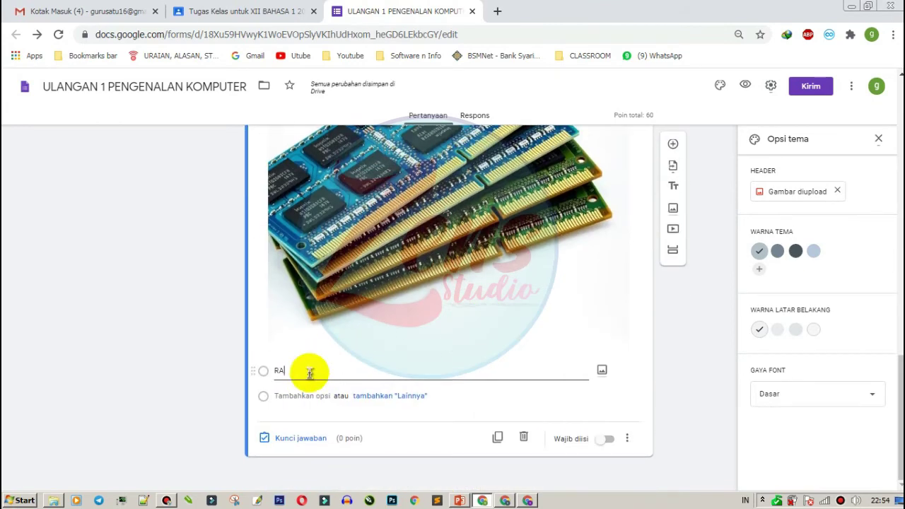
{"action": "type", "text": "RAM"}
{"action": "key", "text": "Return"}
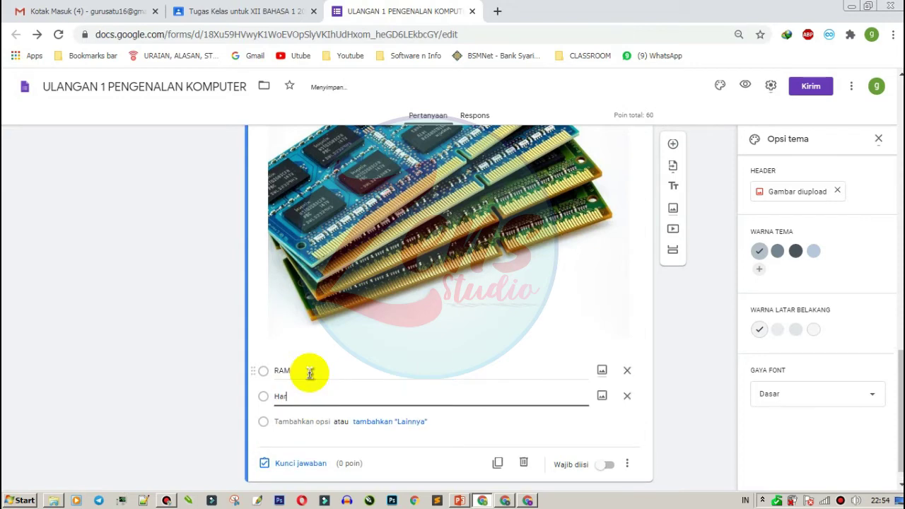
{"action": "key", "text": "Return"}
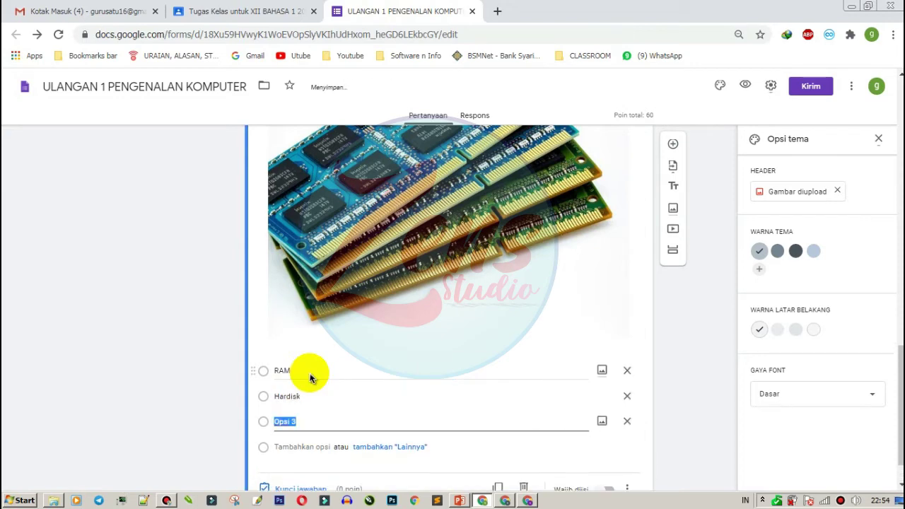
{"action": "key", "text": "Return"}
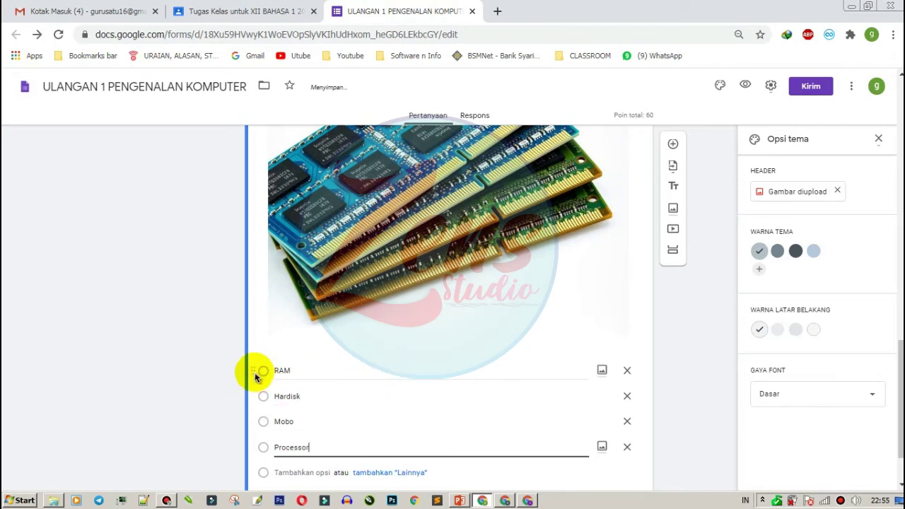
{"action": "left_click_drag", "start_coordinate": [255, 376], "coordinate": [271, 400]}
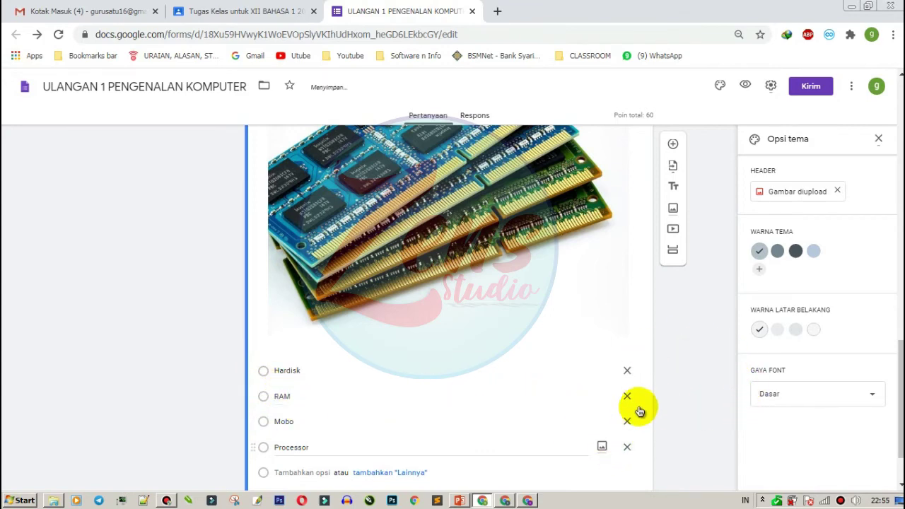
Step: Make the memory-module image question with the options Hardisk, RAM, Mobo and Processor required
{"action": "scroll", "coordinate": [630, 399], "scroll_direction": "down", "scroll_amount": 1}
{"action": "left_click", "coordinate": [606, 439]}
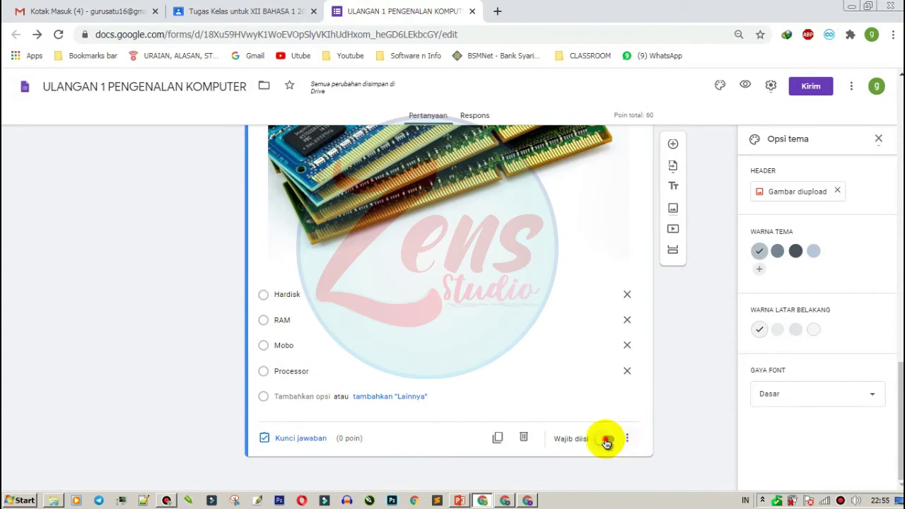
{"action": "left_click", "coordinate": [628, 439]}
{"action": "left_click", "coordinate": [664, 464]}
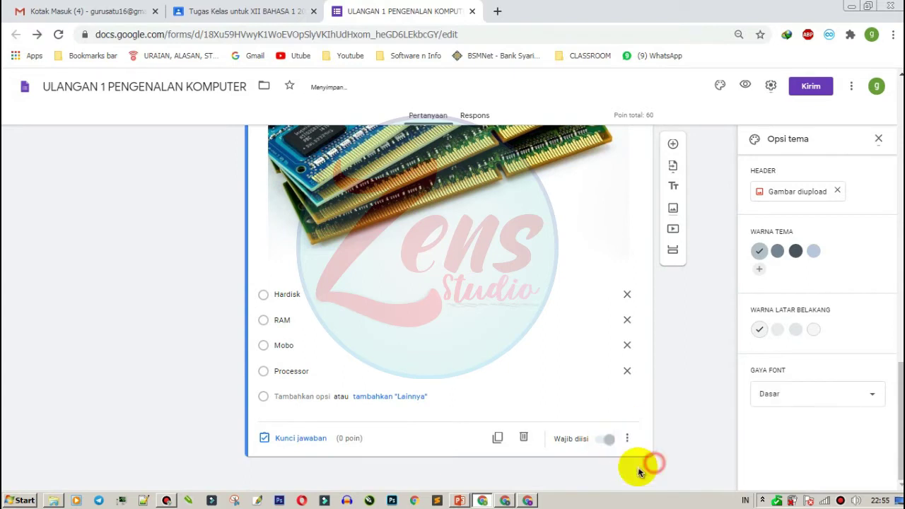
Step: Mark RAM as the correct answer in the image question's answer key and assign it 20 points
{"action": "left_click", "coordinate": [293, 436]}
{"action": "scroll", "coordinate": [444, 351], "scroll_direction": "down", "scroll_amount": 4}
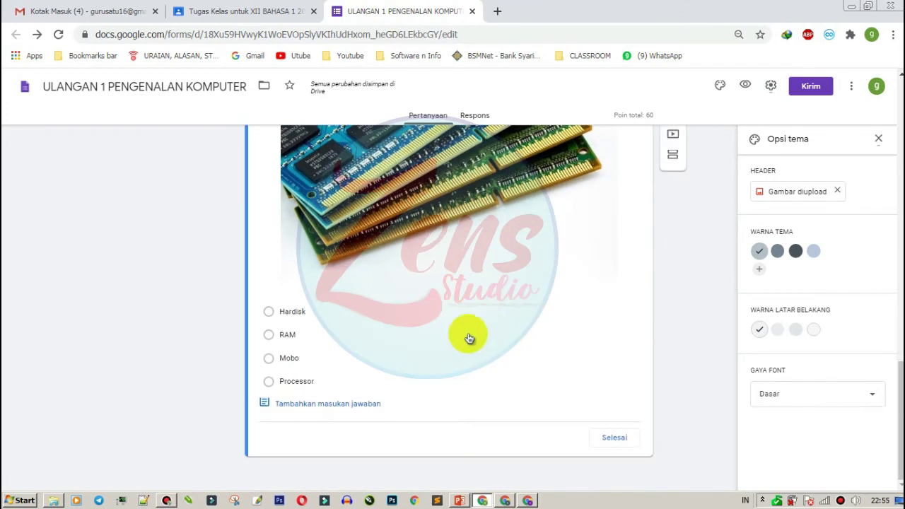
{"action": "left_click", "coordinate": [274, 338]}
{"action": "scroll", "coordinate": [274, 339], "scroll_direction": "up", "scroll_amount": 2}
{"action": "scroll", "coordinate": [640, 283], "scroll_direction": "up", "scroll_amount": 3}
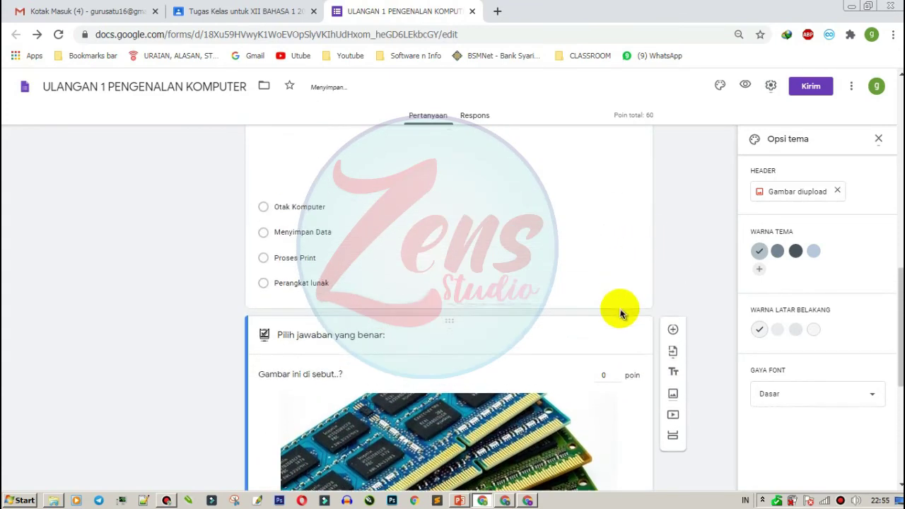
{"action": "left_click", "coordinate": [602, 374]}
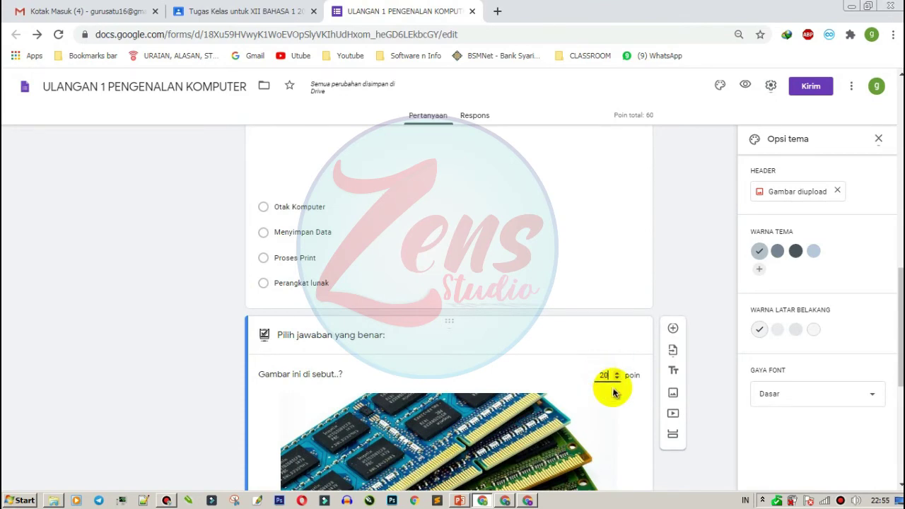
{"action": "type", "text": "20"}
{"action": "scroll", "coordinate": [588, 356], "scroll_direction": "down", "scroll_amount": 4}
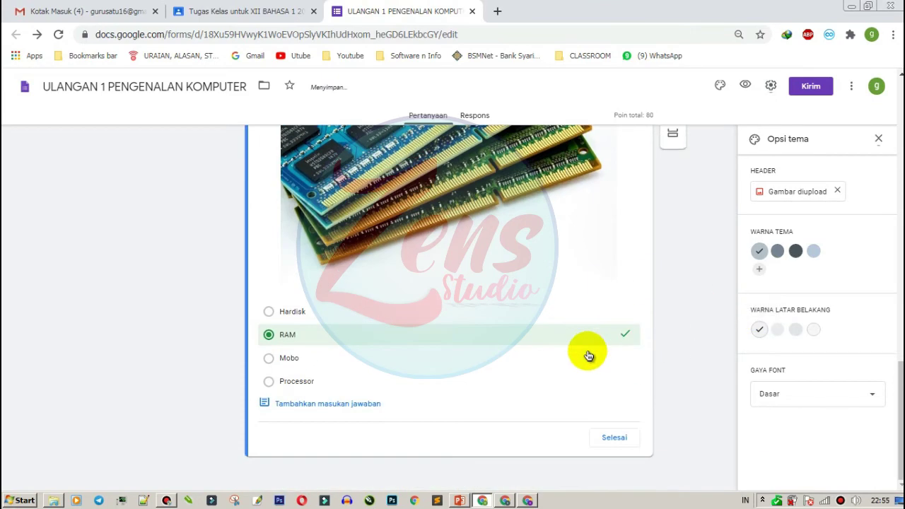
{"action": "left_click", "coordinate": [612, 438]}
Step: Review the quiz questions from the name field down to the RAM image question
{"action": "scroll", "coordinate": [653, 395], "scroll_direction": "up", "scroll_amount": 5}
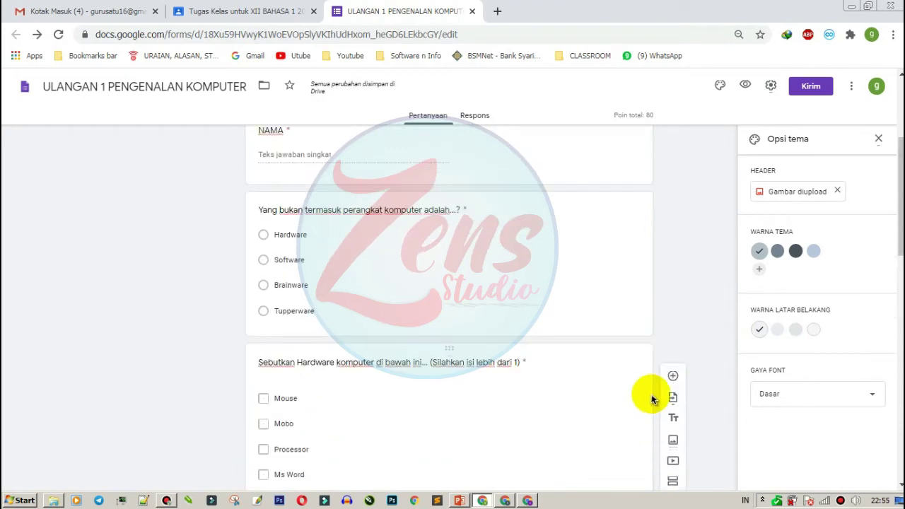
{"action": "scroll", "coordinate": [651, 396], "scroll_direction": "up", "scroll_amount": 3}
{"action": "scroll", "coordinate": [651, 382], "scroll_direction": "down", "scroll_amount": 10}
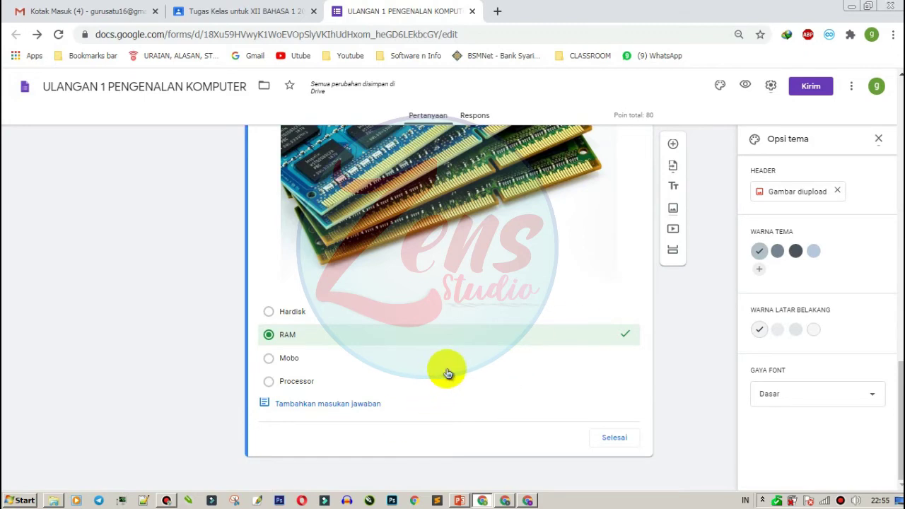
{"action": "scroll", "coordinate": [447, 373], "scroll_direction": "up", "scroll_amount": 5}
{"action": "scroll", "coordinate": [447, 373], "scroll_direction": "down", "scroll_amount": 5}
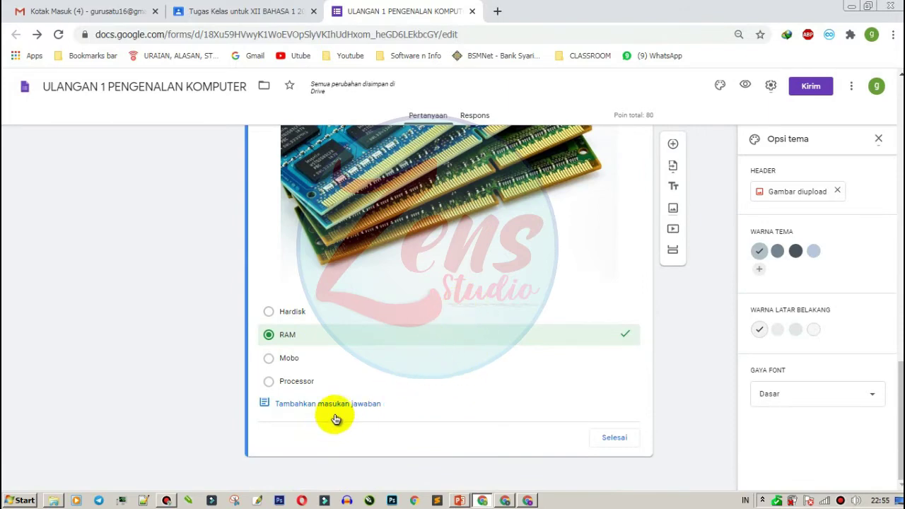
{"action": "scroll", "coordinate": [374, 394], "scroll_direction": "up", "scroll_amount": 5}
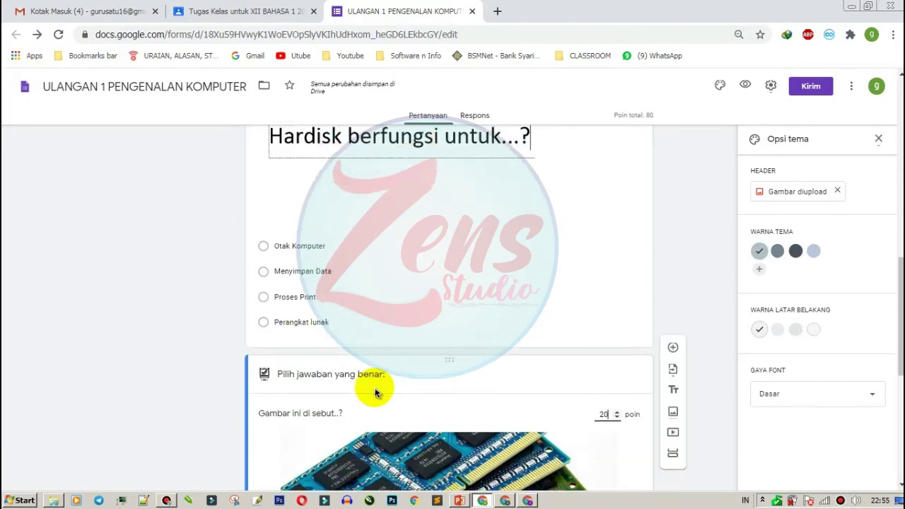
{"action": "scroll", "coordinate": [376, 394], "scroll_direction": "down", "scroll_amount": 5}
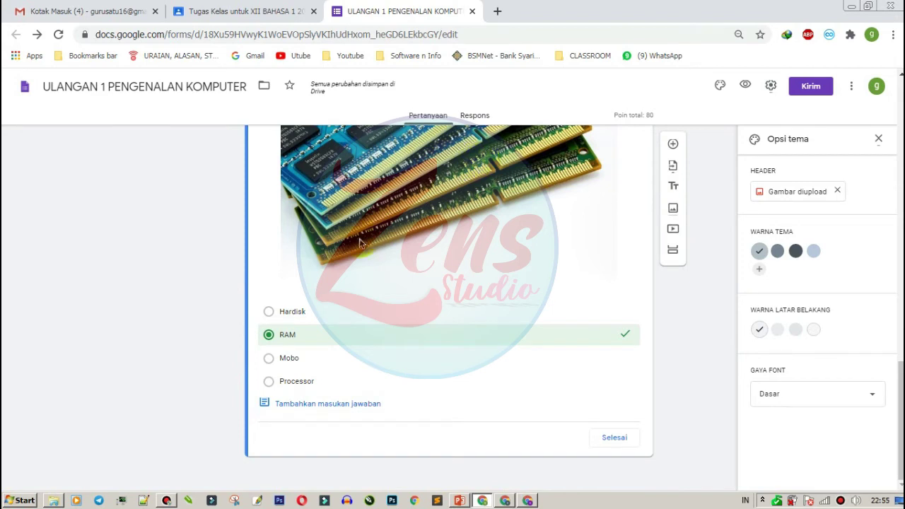
Step: Open YouTube in a new browser tab and search for "zens studio"
{"action": "left_click", "coordinate": [501, 9]}
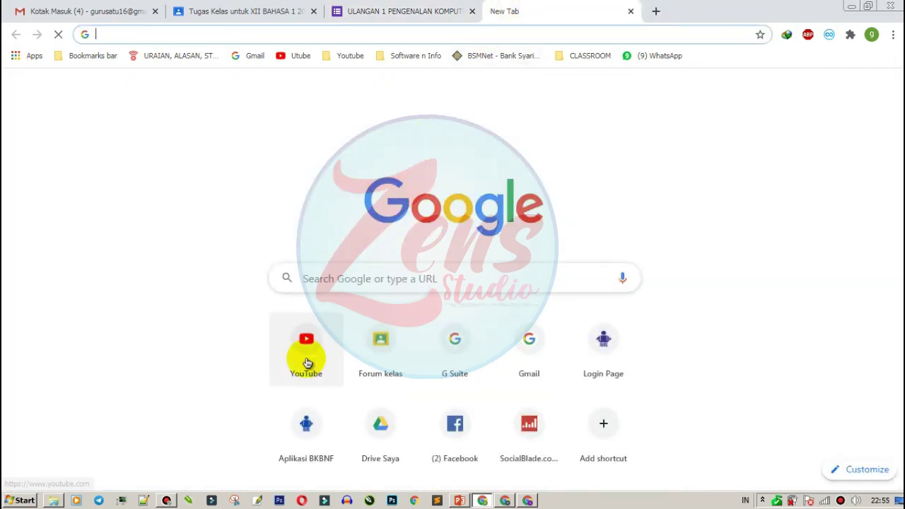
{"action": "left_click", "coordinate": [307, 363]}
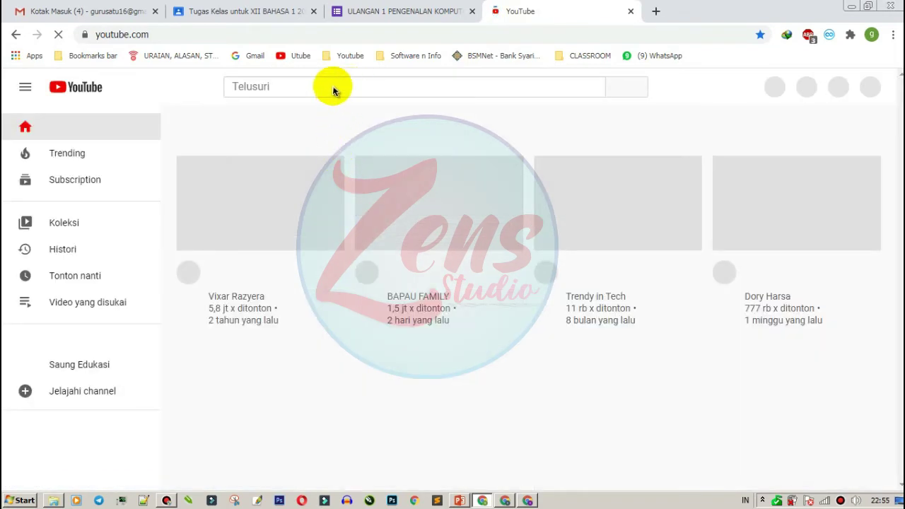
{"action": "left_click", "coordinate": [242, 88]}
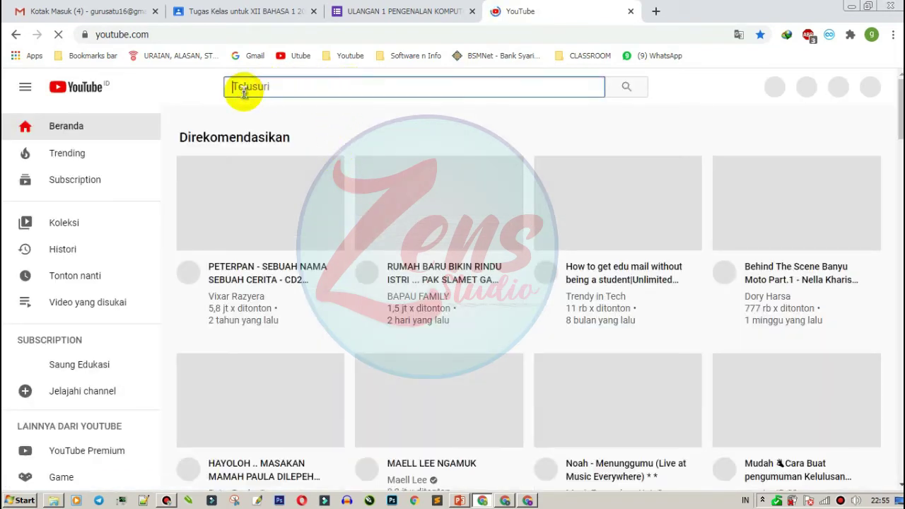
{"action": "type", "text": "zens studio"}
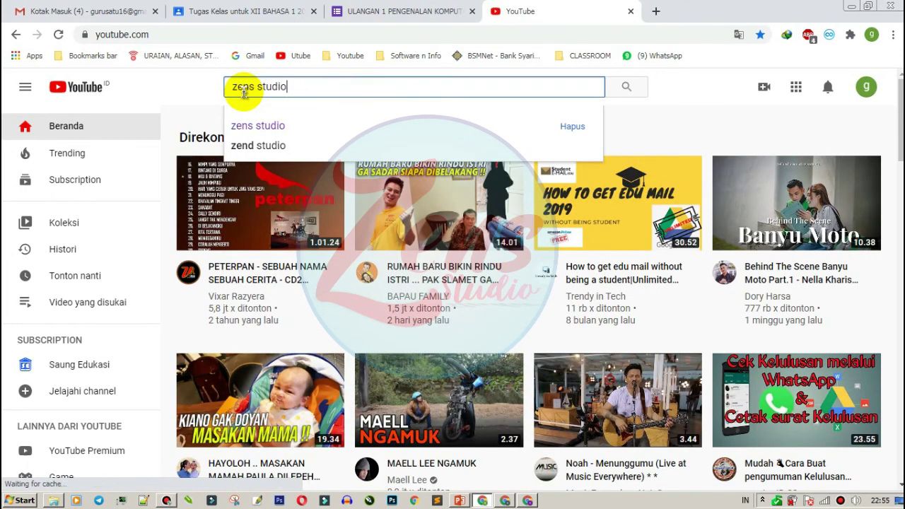
{"action": "key", "text": "Return"}
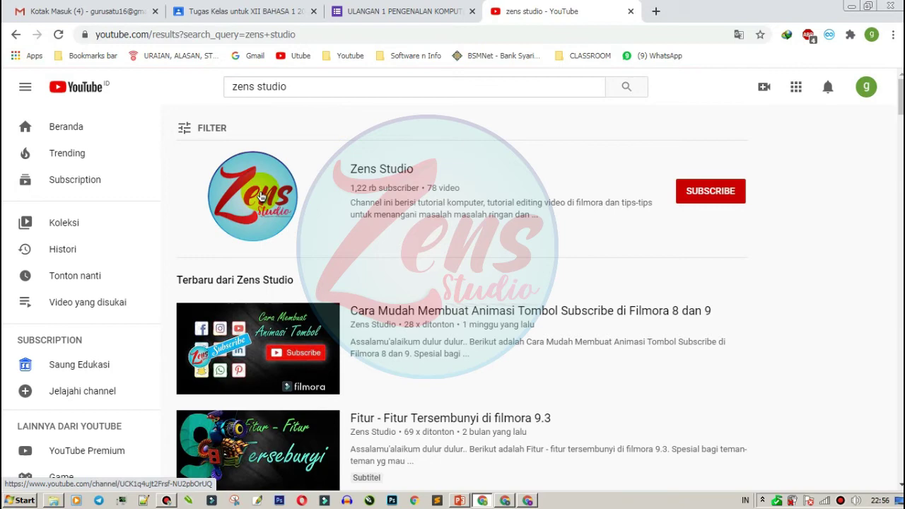
Step: Open the Zens Studio channel's video list and copy the link address of the "Cara Masukkan OS Windows ke Flashdisk" video
{"action": "left_click", "coordinate": [261, 196]}
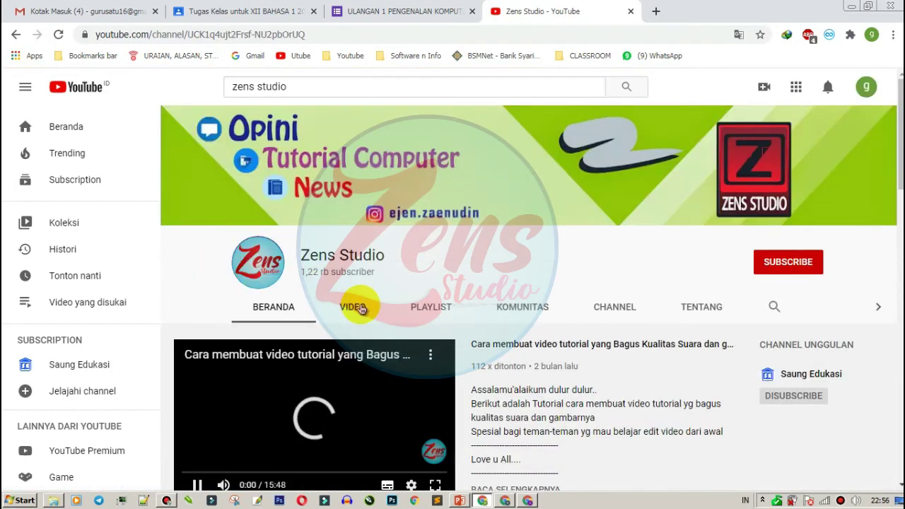
{"action": "left_click", "coordinate": [357, 308]}
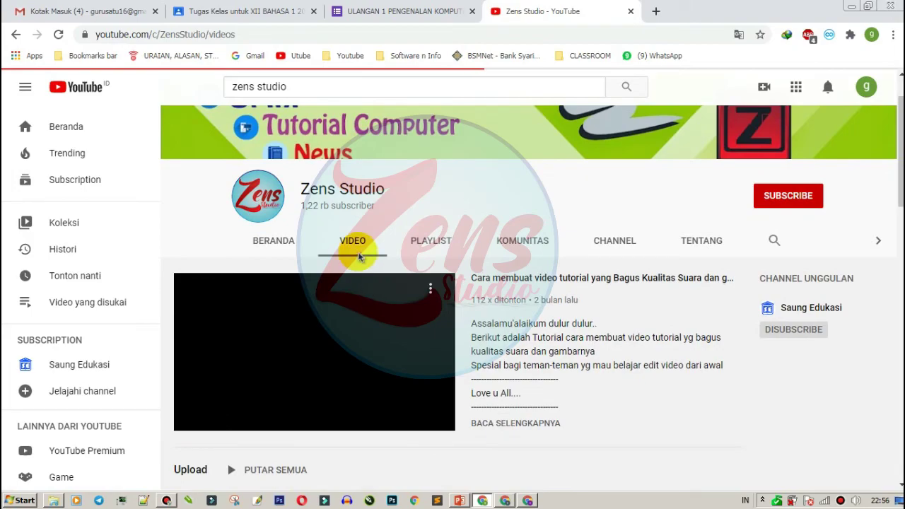
{"action": "scroll", "coordinate": [459, 301], "scroll_direction": "down", "scroll_amount": 10}
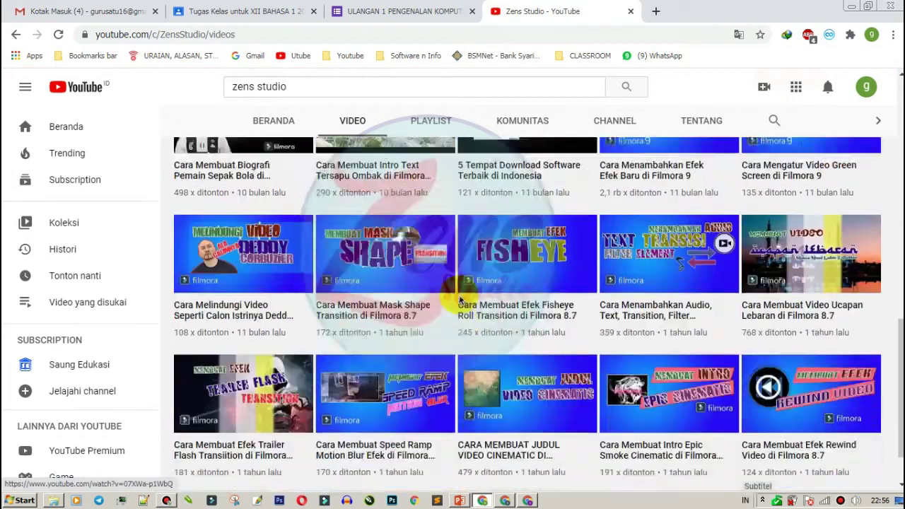
{"action": "scroll", "coordinate": [460, 303], "scroll_direction": "down", "scroll_amount": 9}
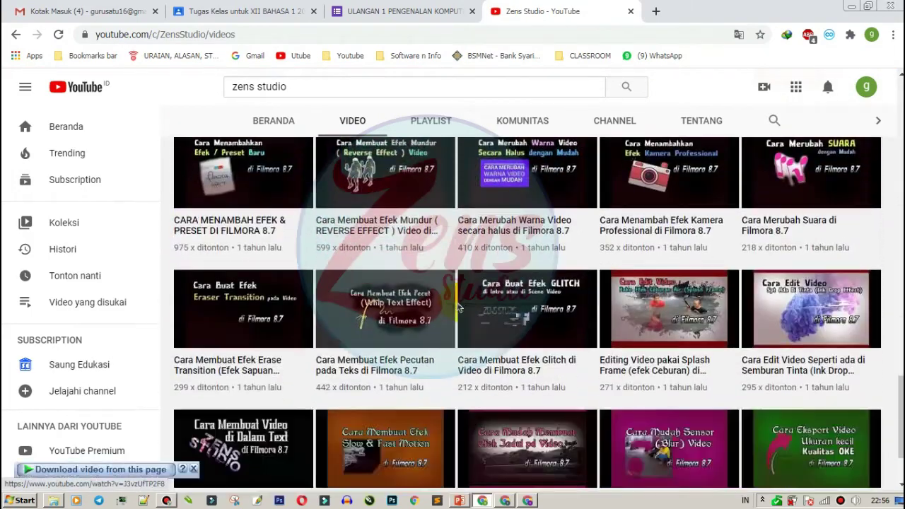
{"action": "scroll", "coordinate": [458, 306], "scroll_direction": "down", "scroll_amount": 6}
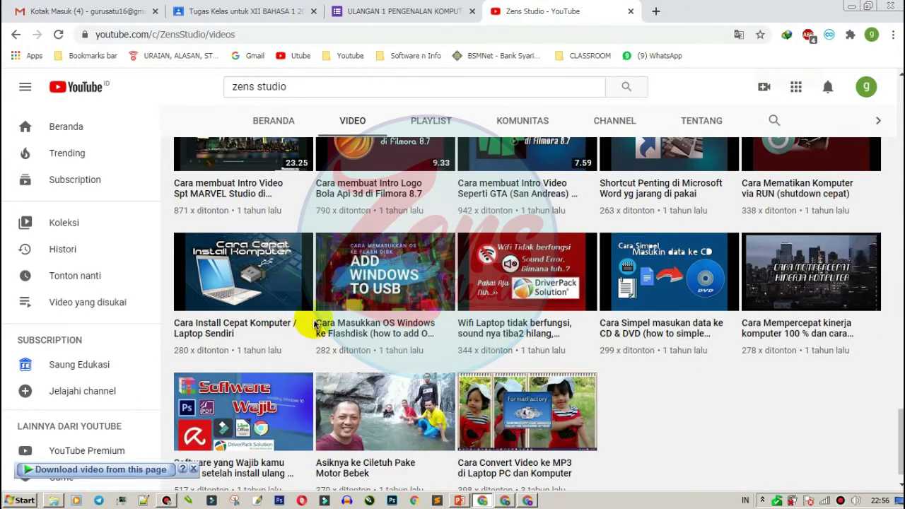
{"action": "right_click", "coordinate": [365, 277]}
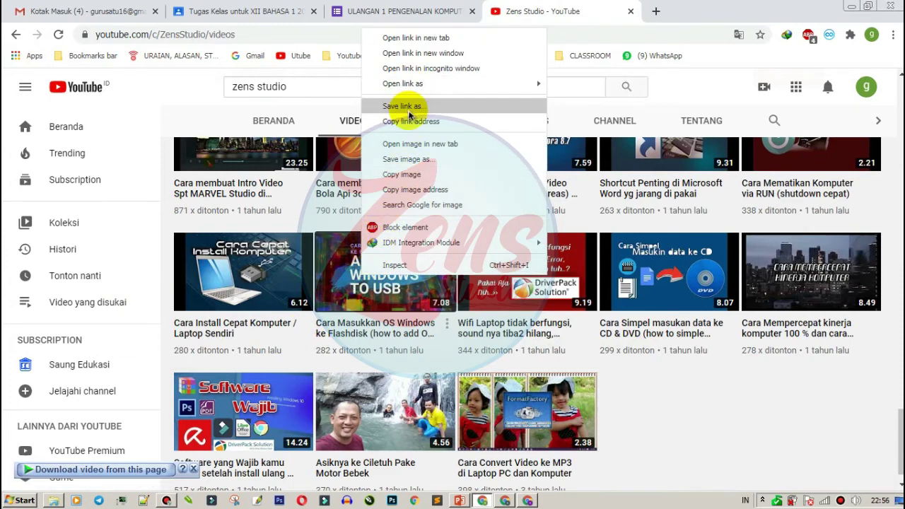
{"action": "right_click", "coordinate": [341, 282]}
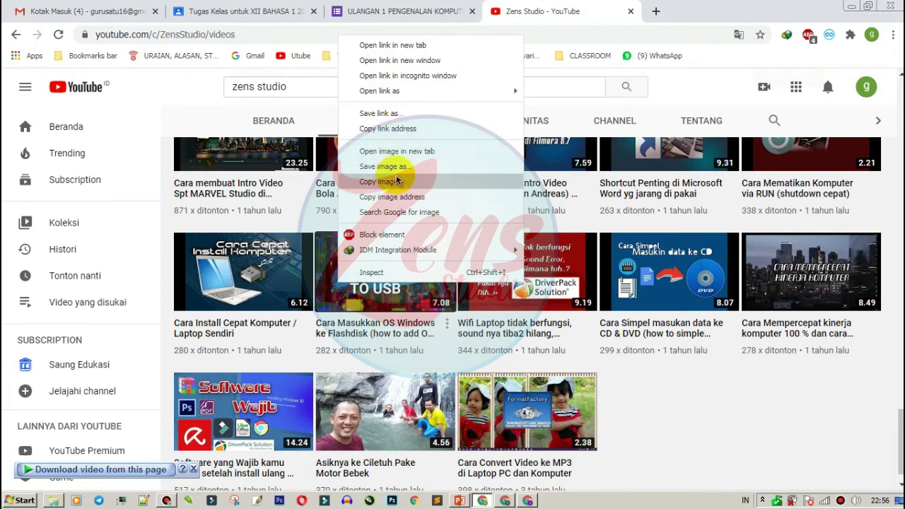
{"action": "left_click", "coordinate": [386, 129]}
Step: Back in the quiz form, add a blank question after the RAM question and insert the copied YouTube video by URL
{"action": "left_click", "coordinate": [424, 11]}
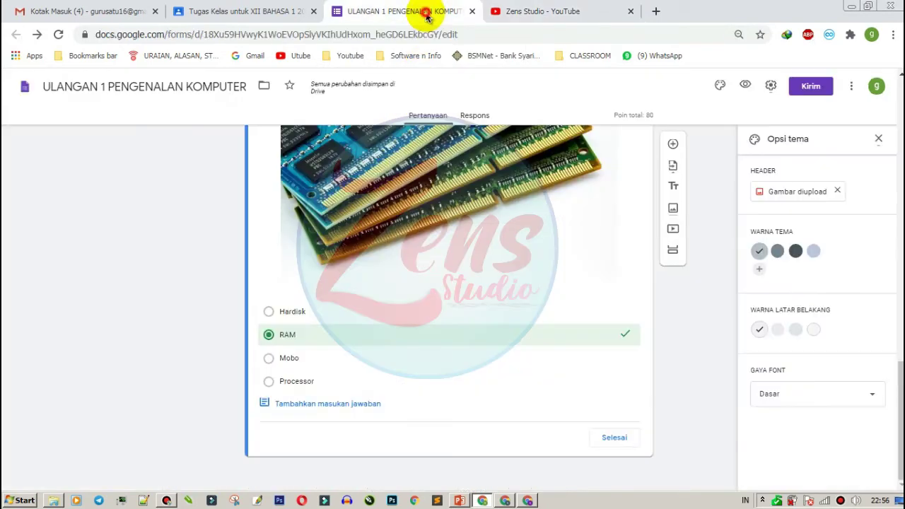
{"action": "left_click", "coordinate": [675, 145]}
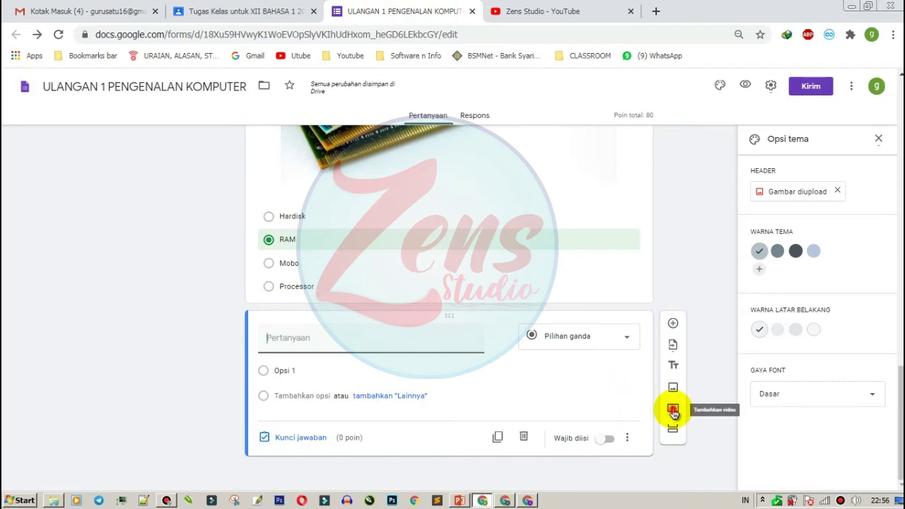
{"action": "left_click", "coordinate": [674, 412]}
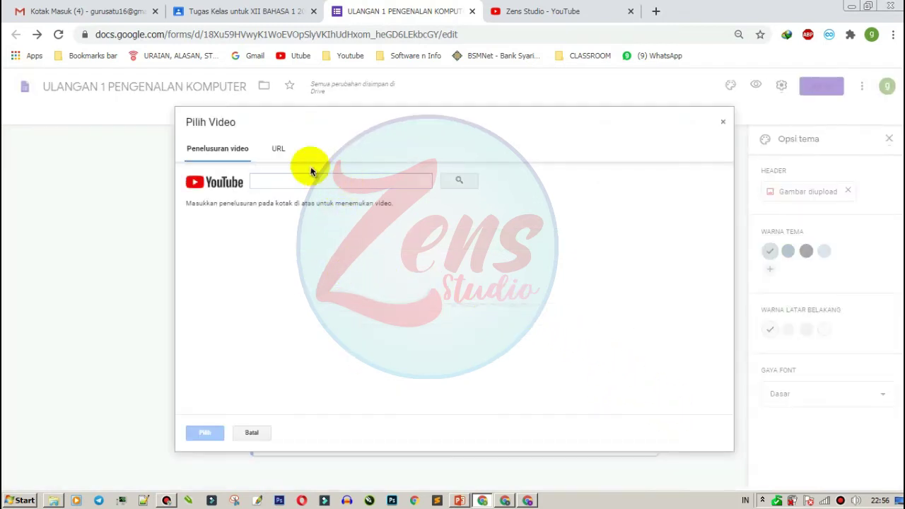
{"action": "left_click", "coordinate": [277, 148]}
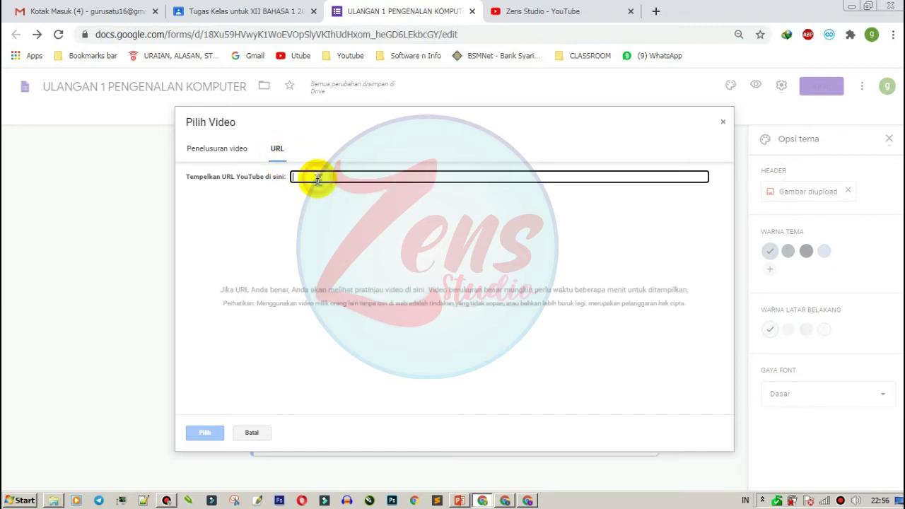
{"action": "type", "text": "https://www.youtube.com/watch?v=QzHtJNQ2O5c"}
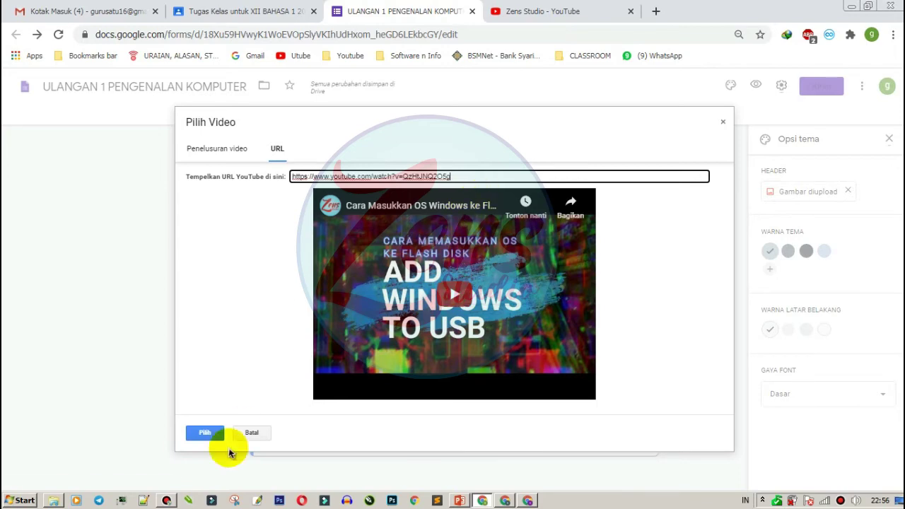
{"action": "left_click", "coordinate": [205, 433]}
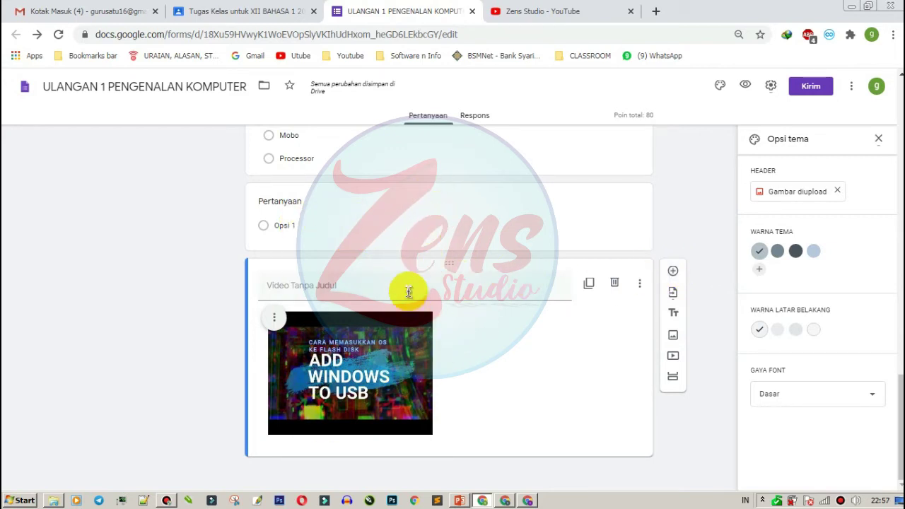
Step: Move the untitled video above the blank question and leave its title empty
{"action": "left_click", "coordinate": [447, 190]}
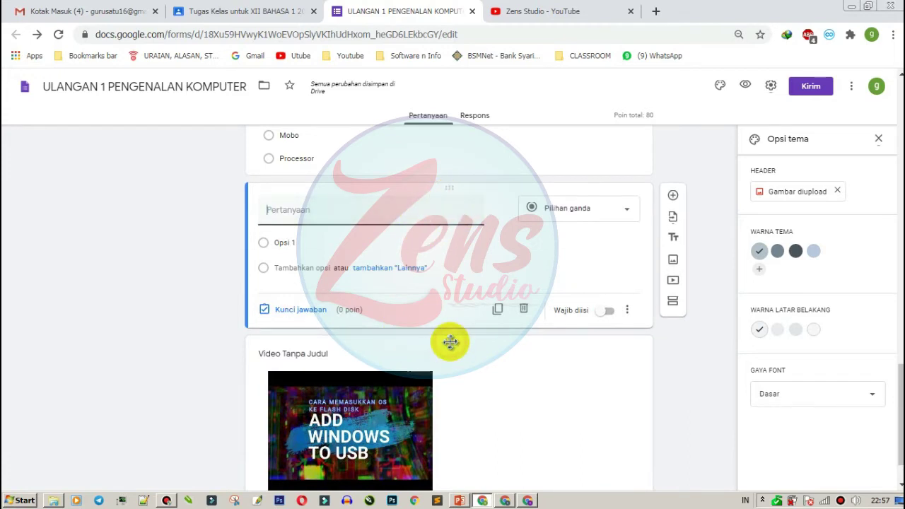
{"action": "left_click_drag", "start_coordinate": [450, 328], "coordinate": [438, 236]}
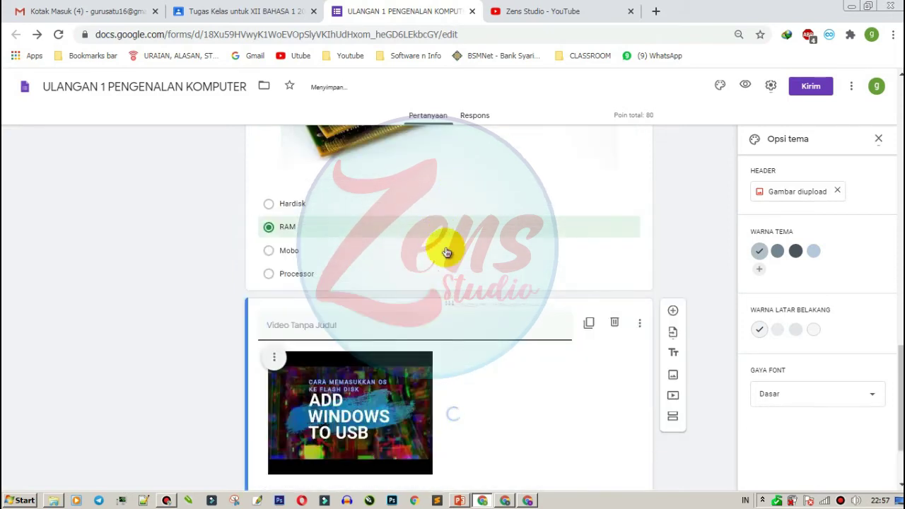
{"action": "scroll", "coordinate": [459, 378], "scroll_direction": "down", "scroll_amount": 1}
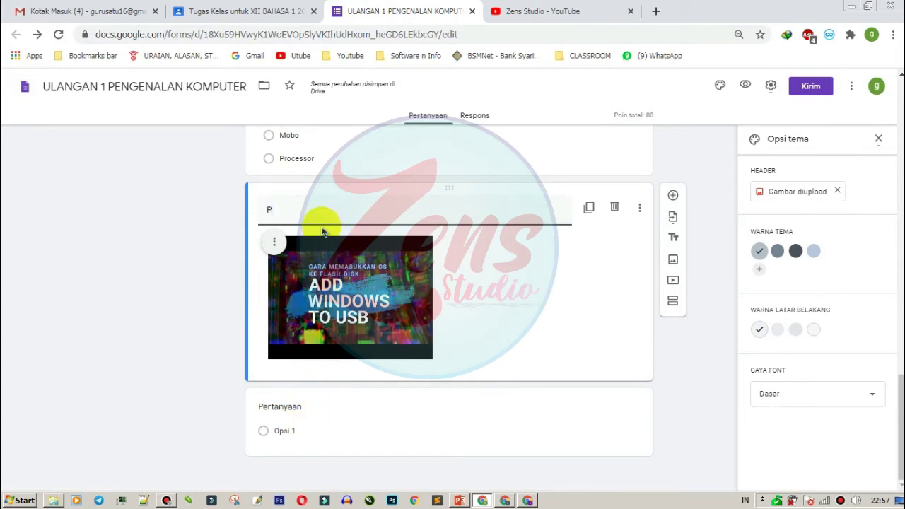
{"action": "key", "text": "BackSpace"}
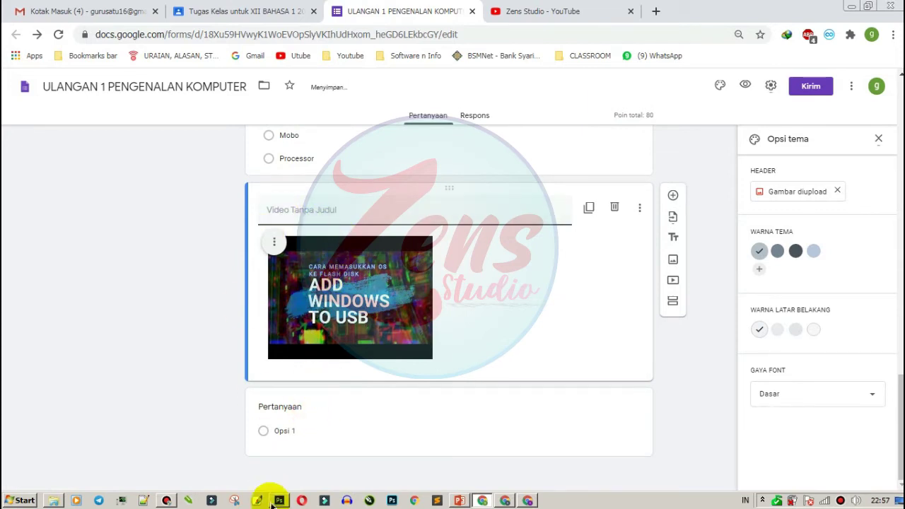
{"action": "scroll", "coordinate": [246, 225], "scroll_direction": "up", "scroll_amount": 1}
{"action": "scroll", "coordinate": [283, 289], "scroll_direction": "up", "scroll_amount": 3}
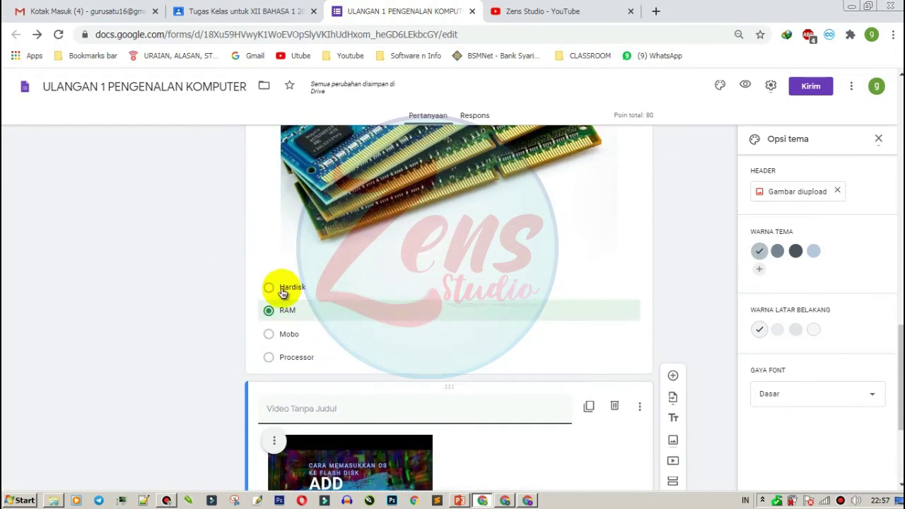
{"action": "scroll", "coordinate": [291, 321], "scroll_direction": "down", "scroll_amount": 3}
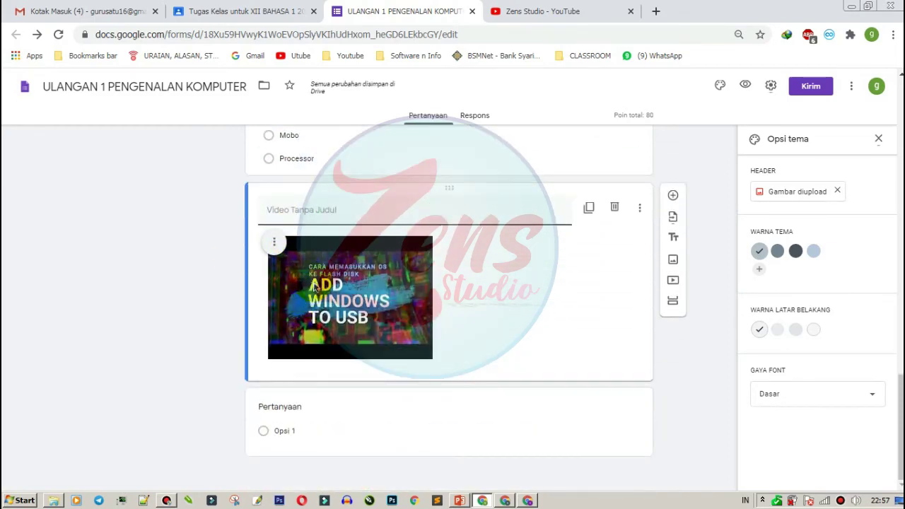
Step: Title the blank question below the video "Dari Video di atas media yang di pakai untuk install komputer adalah..?"
{"action": "scroll", "coordinate": [318, 296], "scroll_direction": "up", "scroll_amount": 3}
{"action": "scroll", "coordinate": [309, 304], "scroll_direction": "down", "scroll_amount": 3}
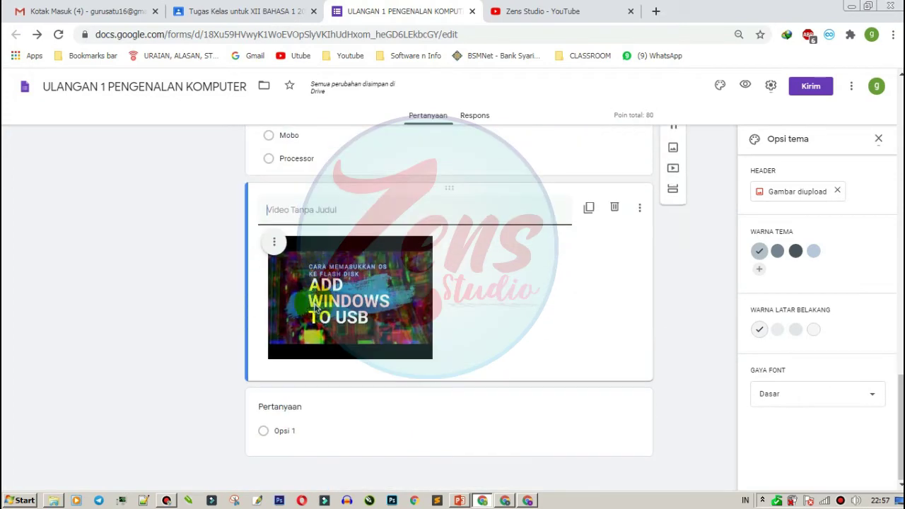
{"action": "left_click", "coordinate": [289, 408]}
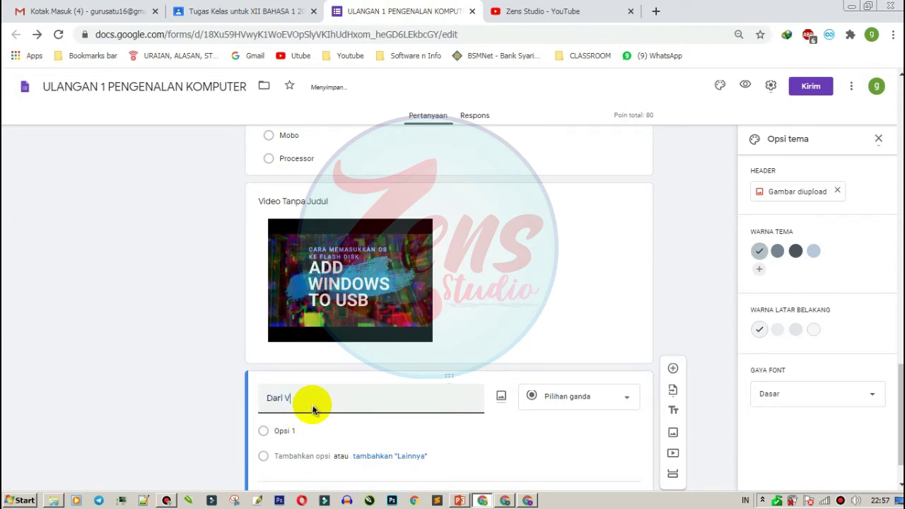
{"action": "type", "text": "Dari Video di atas media "}
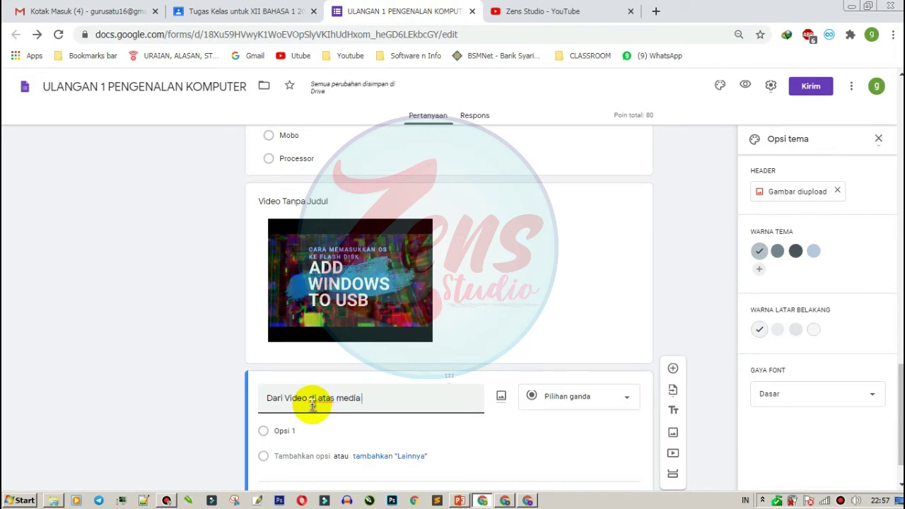
{"action": "type", "text": "yang di pa"}
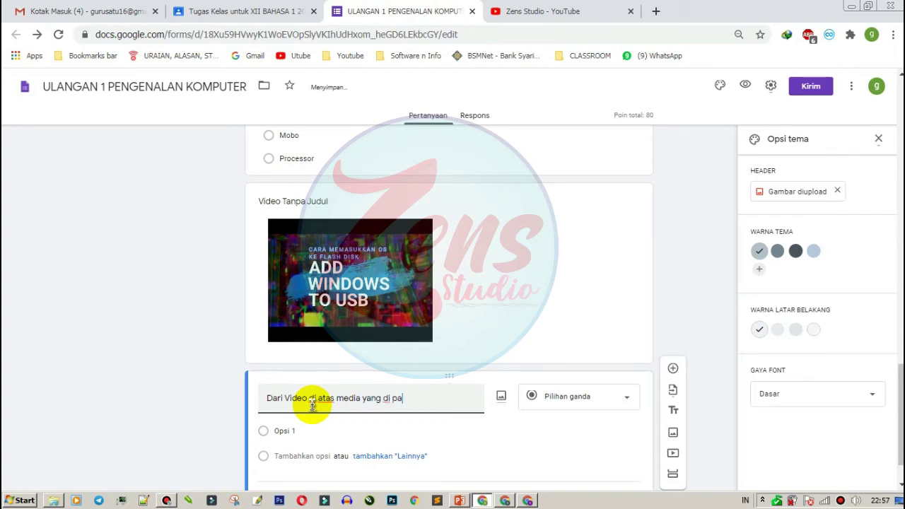
{"action": "type", "text": "kai untuk inst"}
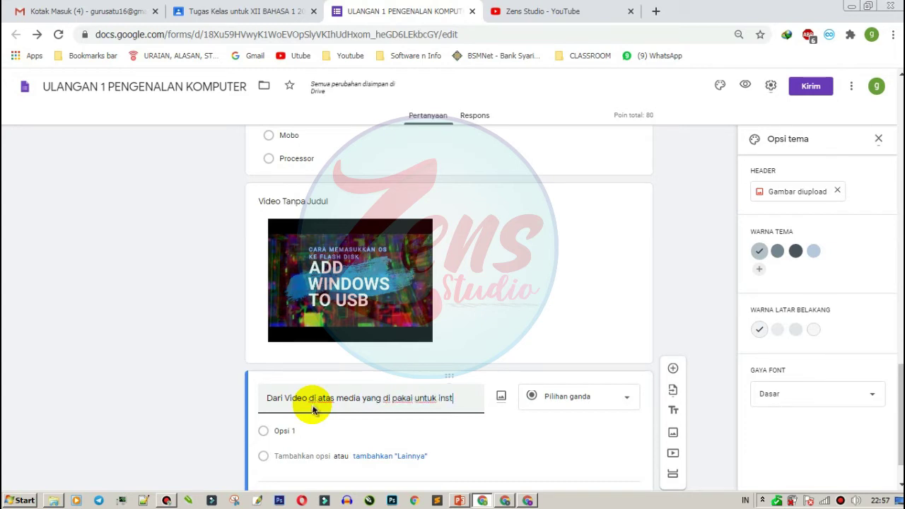
{"action": "type", "text": "all komputer adalah..?"}
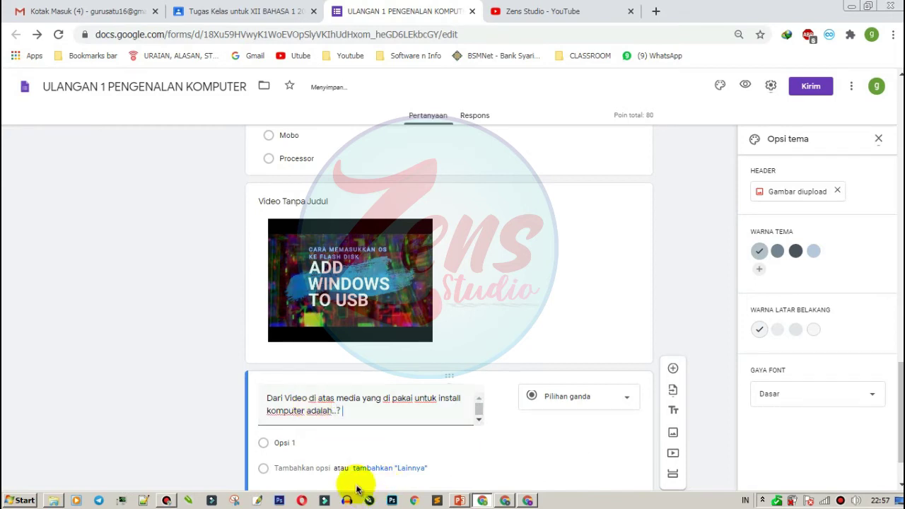
Step: Set the first answer option of the video question to "DVD ROOM RW" and add a second option
{"action": "left_click", "coordinate": [326, 442]}
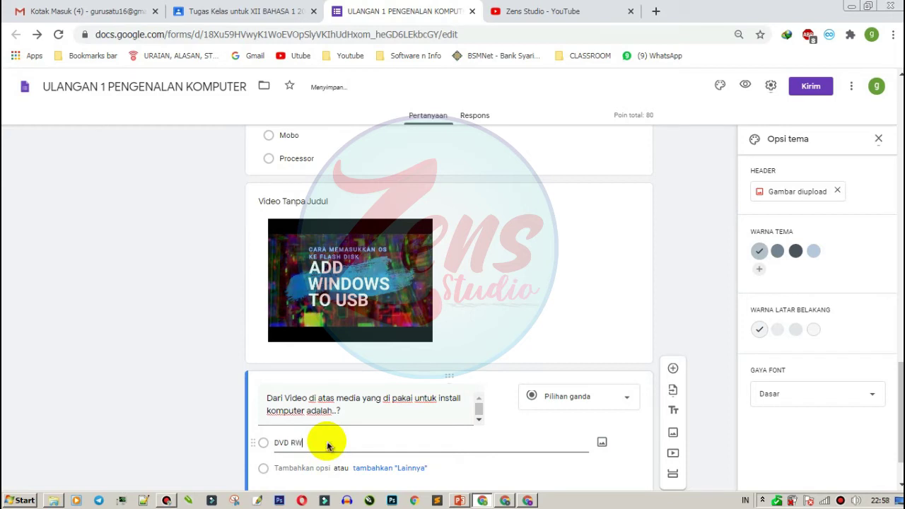
{"action": "key", "text": "Return"}
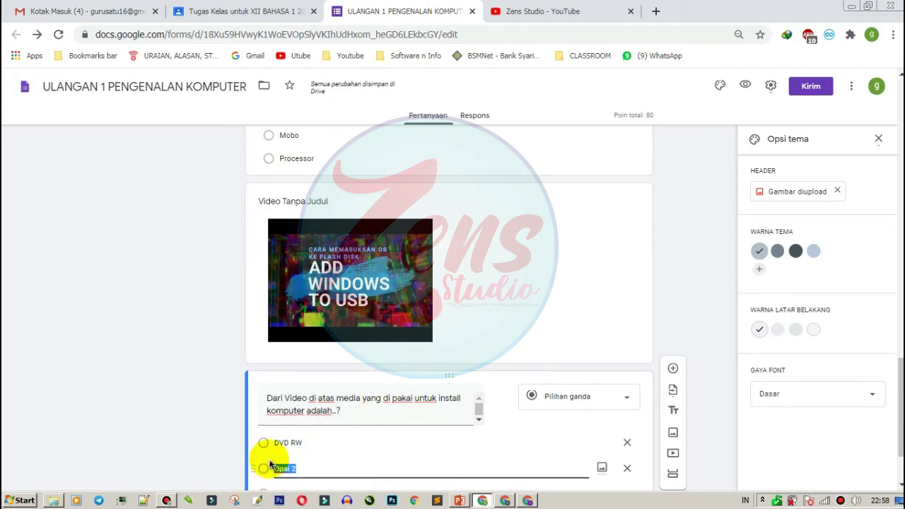
{"action": "left_click", "coordinate": [289, 443]}
{"action": "left_click", "coordinate": [290, 443]}
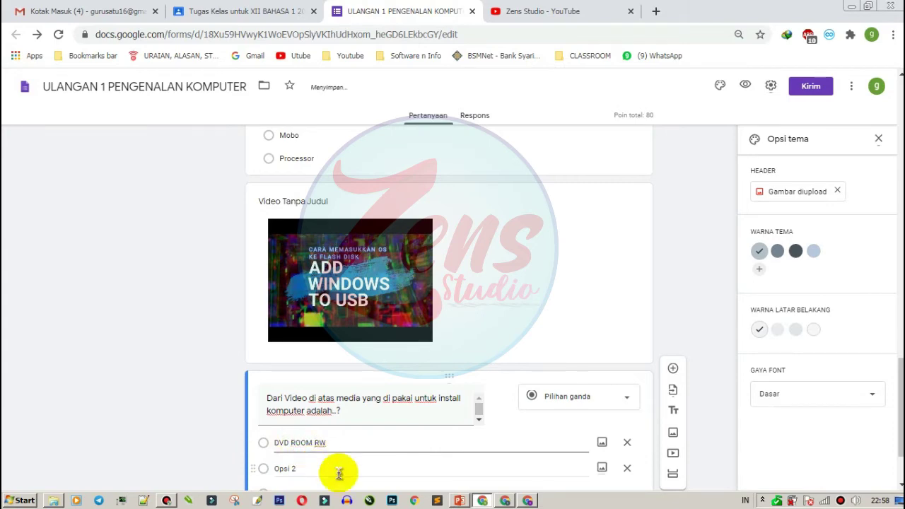
Step: Fill in the remaining answer options of the video question as "Hadisk", "Flashdisk" and "Disket"
{"action": "scroll", "coordinate": [333, 466], "scroll_direction": "down", "scroll_amount": 2}
{"action": "left_click", "coordinate": [326, 373]}
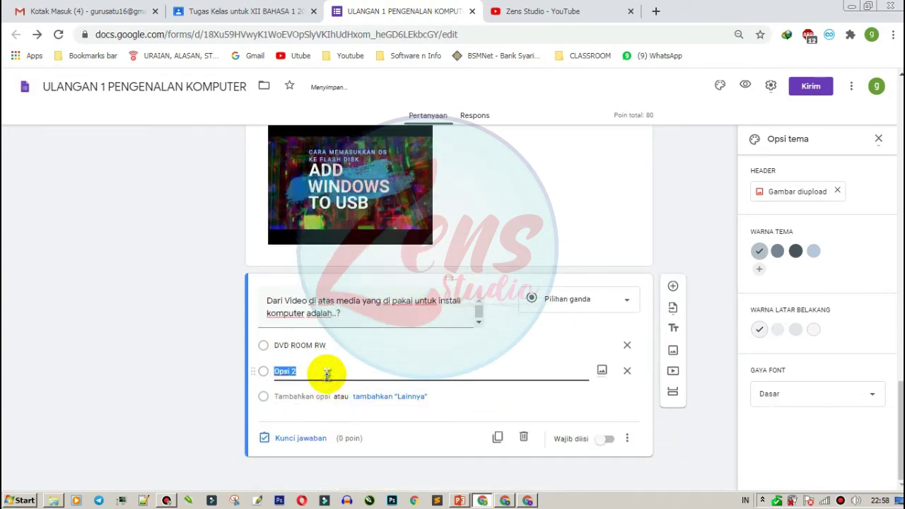
{"action": "type", "text": "Hadisk"}
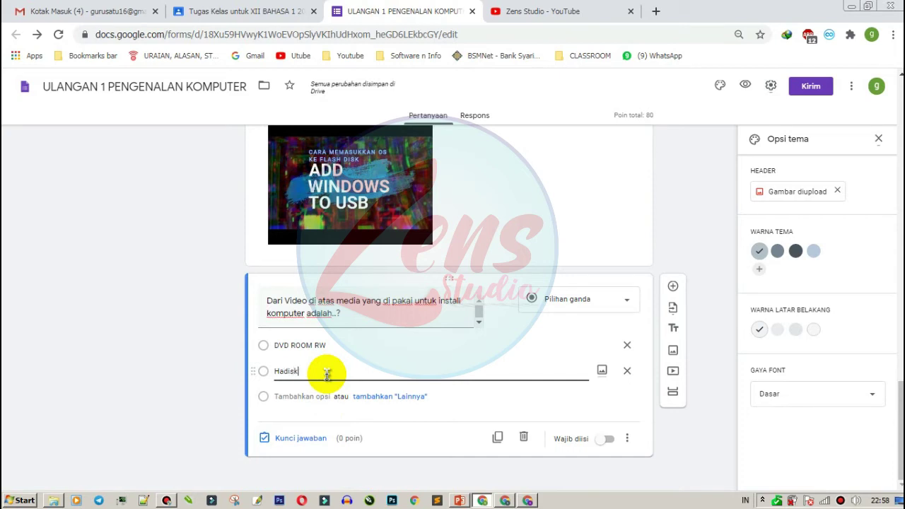
{"action": "key", "text": "Return"}
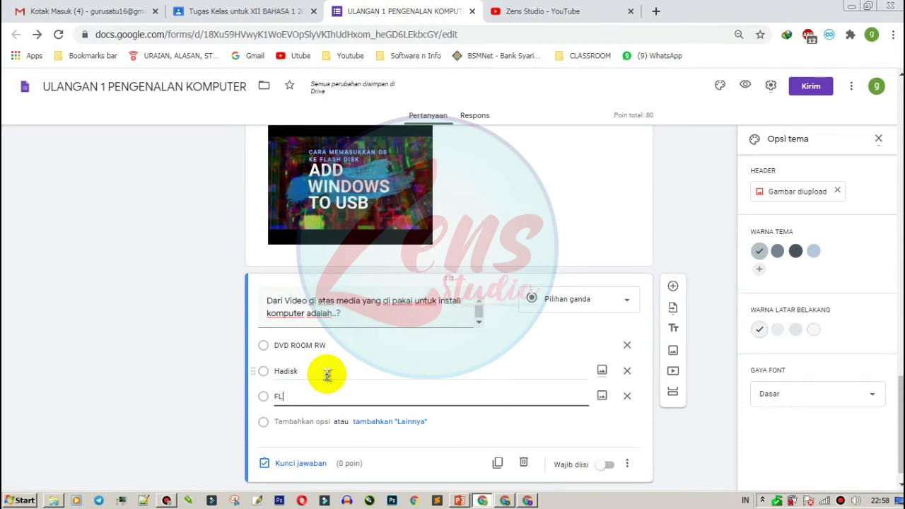
{"action": "key", "text": "BackSpace"}
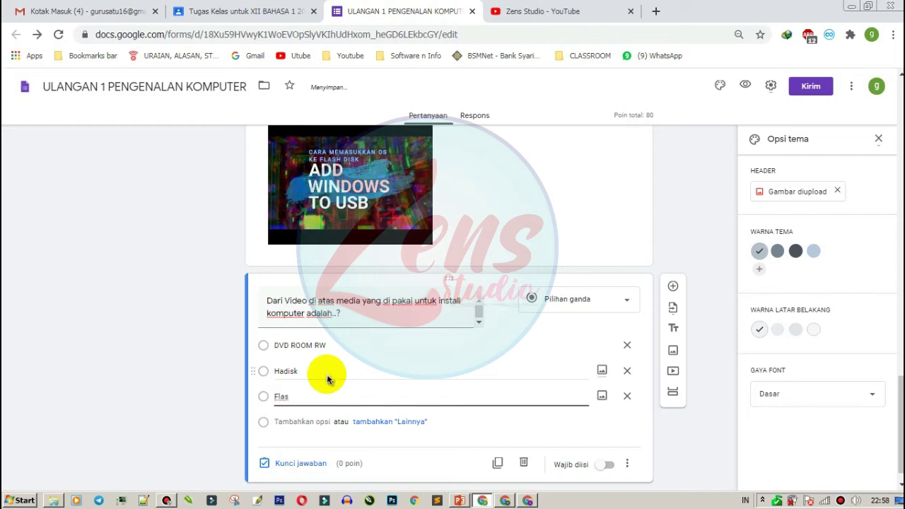
{"action": "key", "text": "Return"}
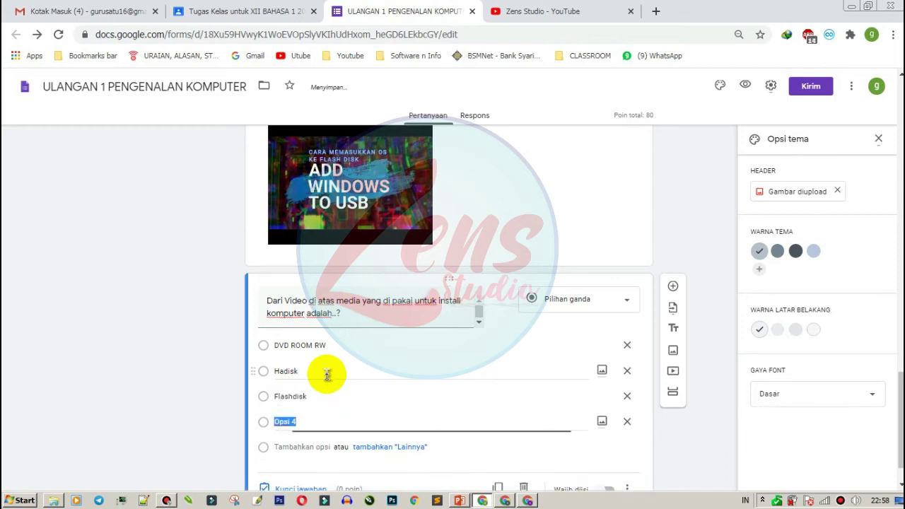
{"action": "type", "text": "Disket"}
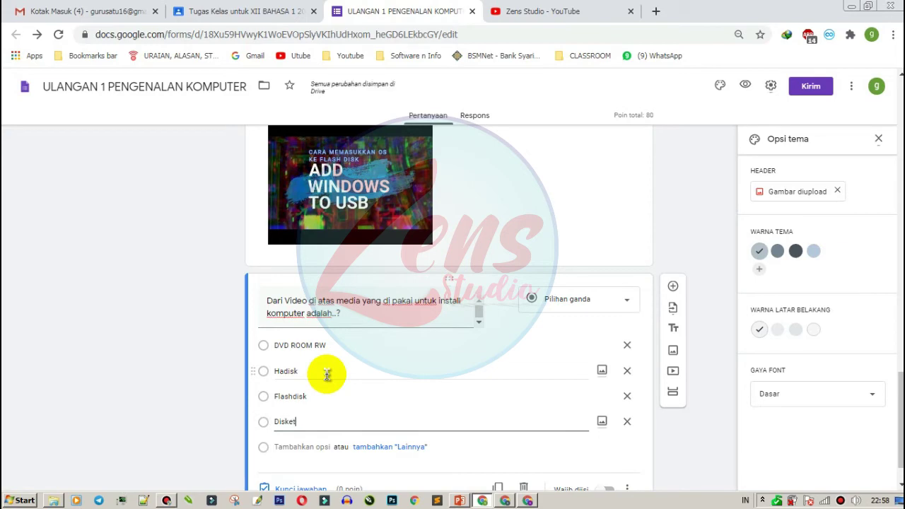
{"action": "scroll", "coordinate": [327, 374], "scroll_direction": "down", "scroll_amount": 1}
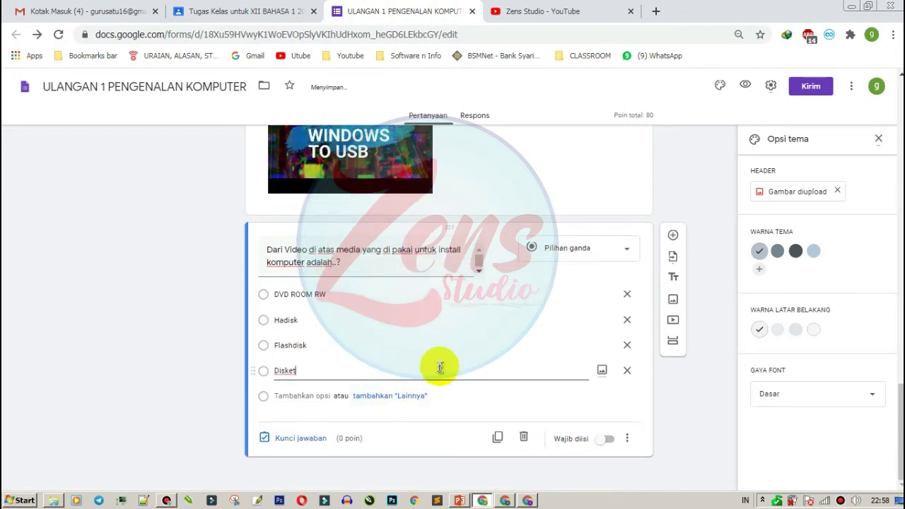
Step: Make the video question mandatory to answer
{"action": "scroll", "coordinate": [403, 289], "scroll_direction": "up", "scroll_amount": 2}
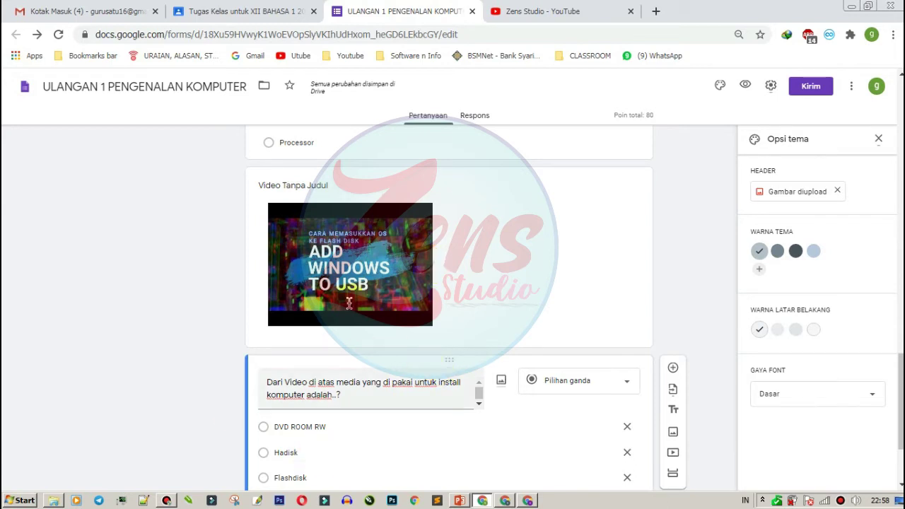
{"action": "scroll", "coordinate": [454, 286], "scroll_direction": "down", "scroll_amount": 2}
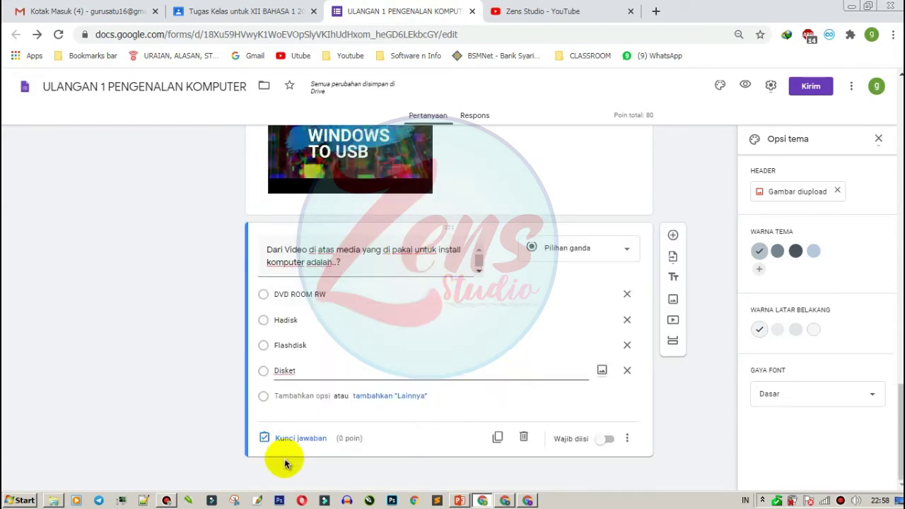
{"action": "left_click", "coordinate": [626, 438]}
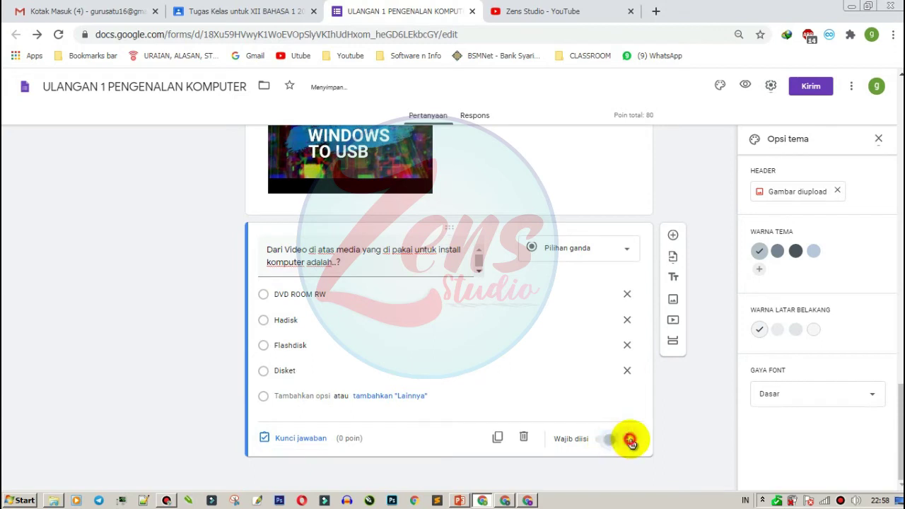
{"action": "left_click", "coordinate": [645, 463]}
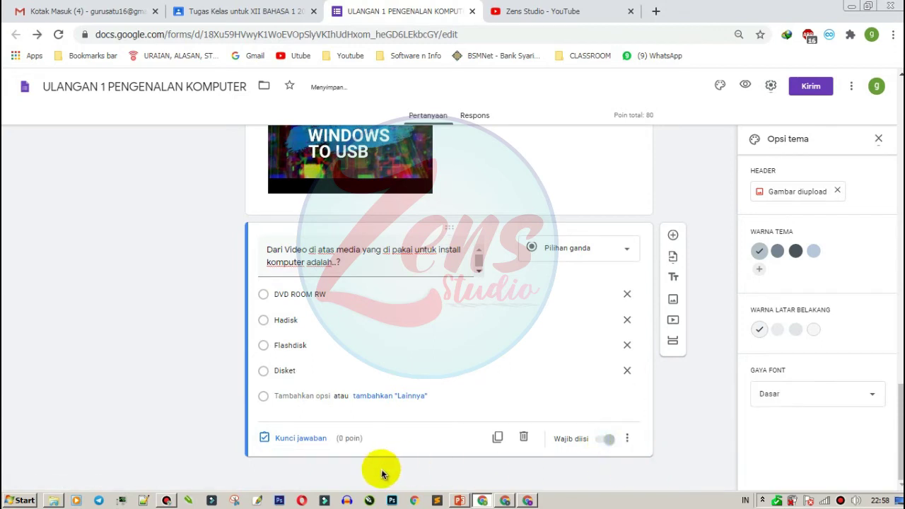
Step: Set the video question's answer key to Flashdisk with 20 points and finish the answer key
{"action": "left_click", "coordinate": [295, 439]}
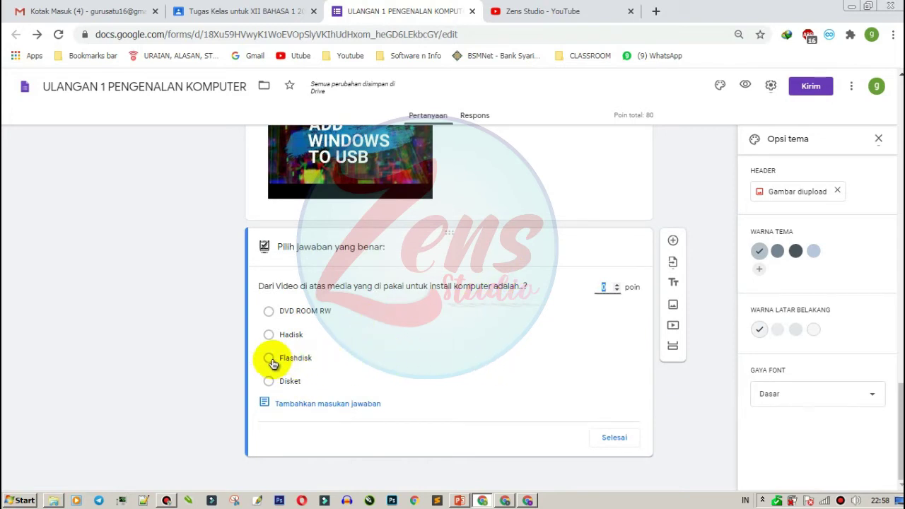
{"action": "left_click", "coordinate": [269, 358]}
{"action": "left_click", "coordinate": [599, 287]}
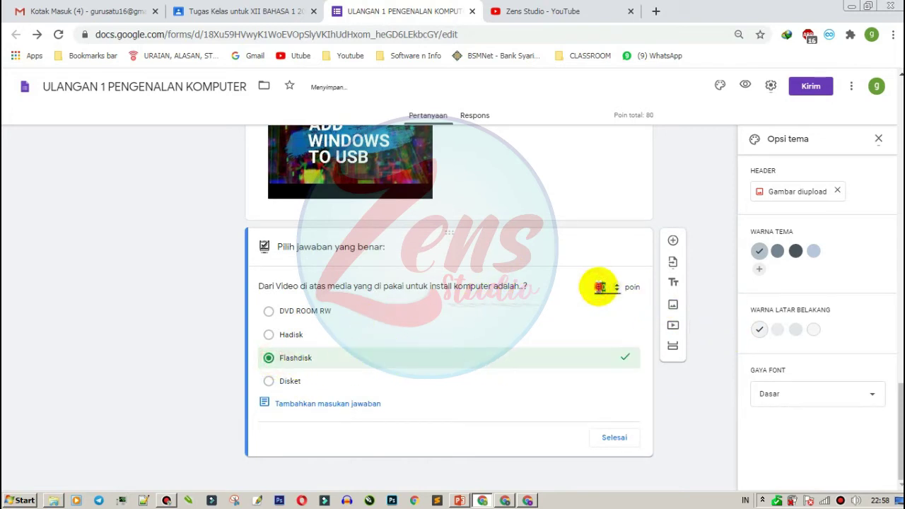
{"action": "type", "text": "20"}
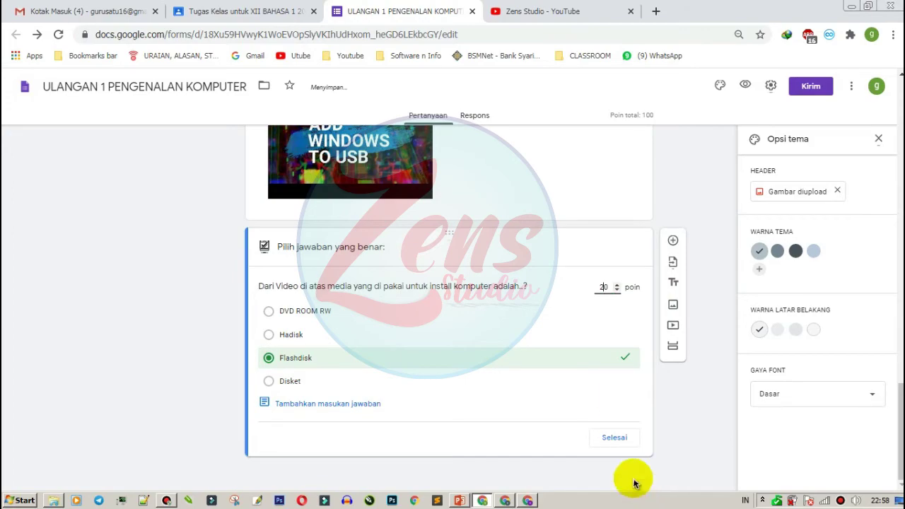
{"action": "left_click", "coordinate": [621, 439]}
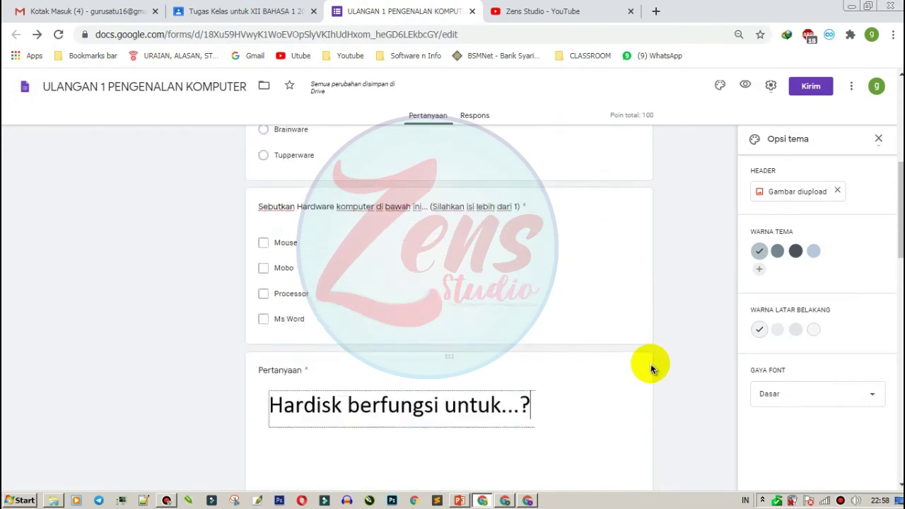
Step: Review the quiz from the header to the last question and check its responses page
{"action": "scroll", "coordinate": [654, 369], "scroll_direction": "down", "scroll_amount": 1}
{"action": "scroll", "coordinate": [651, 366], "scroll_direction": "up", "scroll_amount": 6}
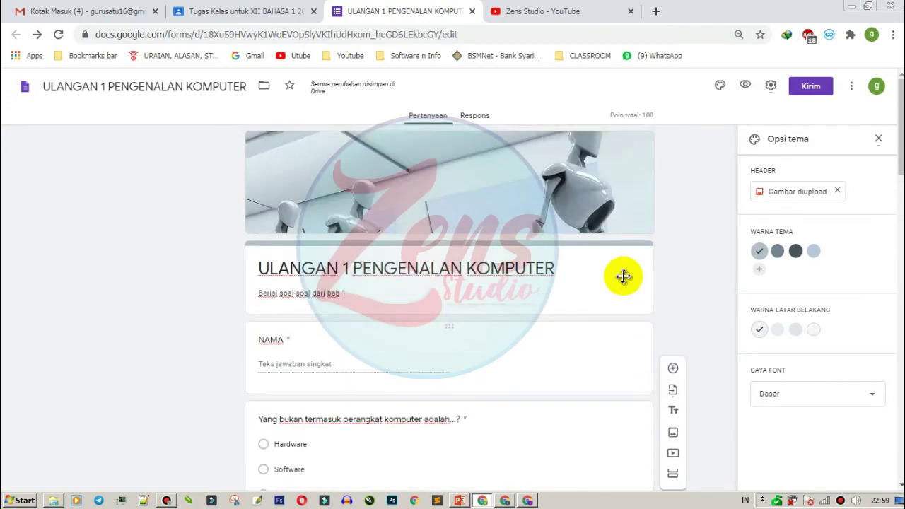
{"action": "scroll", "coordinate": [601, 288], "scroll_direction": "down", "scroll_amount": 6}
{"action": "scroll", "coordinate": [600, 289], "scroll_direction": "down", "scroll_amount": 10}
{"action": "left_click", "coordinate": [581, 294]}
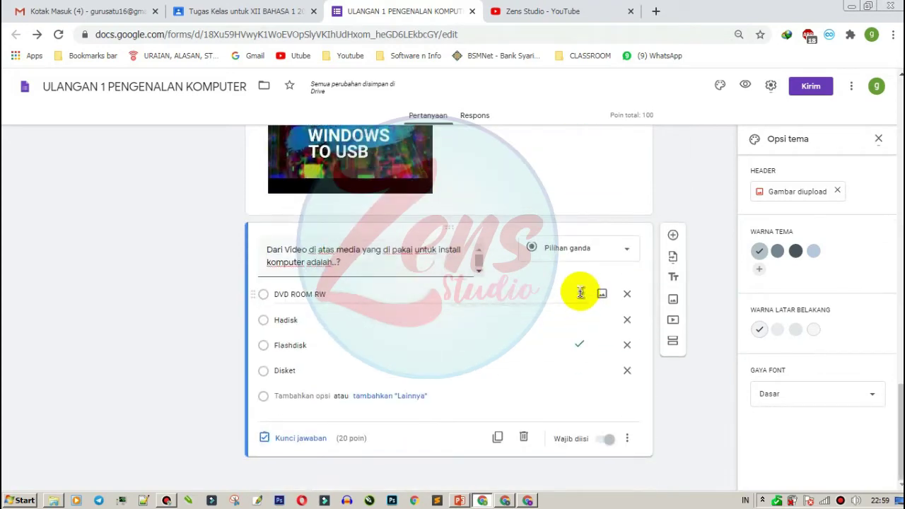
{"action": "scroll", "coordinate": [602, 279], "scroll_direction": "up", "scroll_amount": 15}
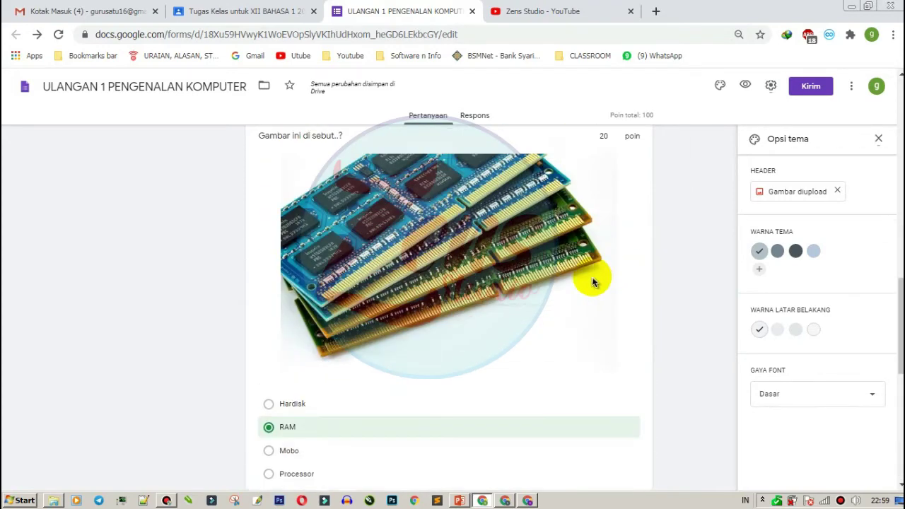
{"action": "scroll", "coordinate": [492, 239], "scroll_direction": "up", "scroll_amount": 1}
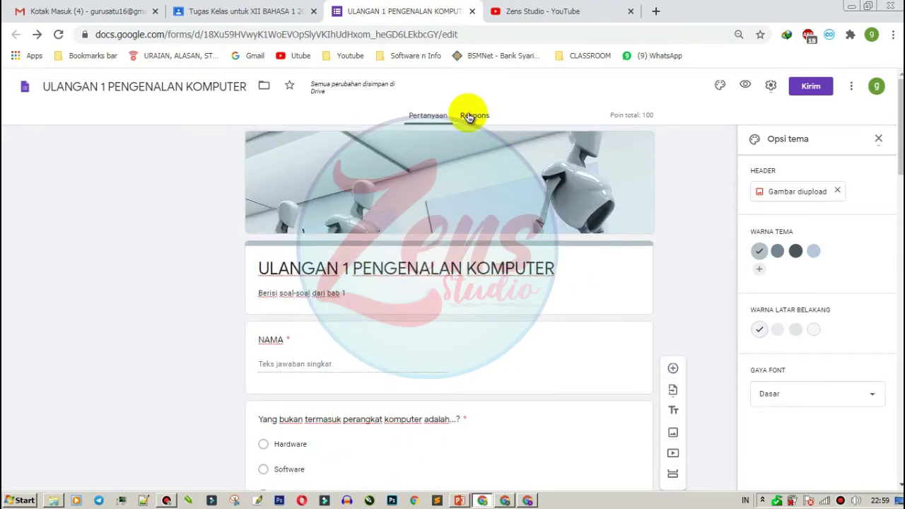
{"action": "left_click", "coordinate": [469, 118]}
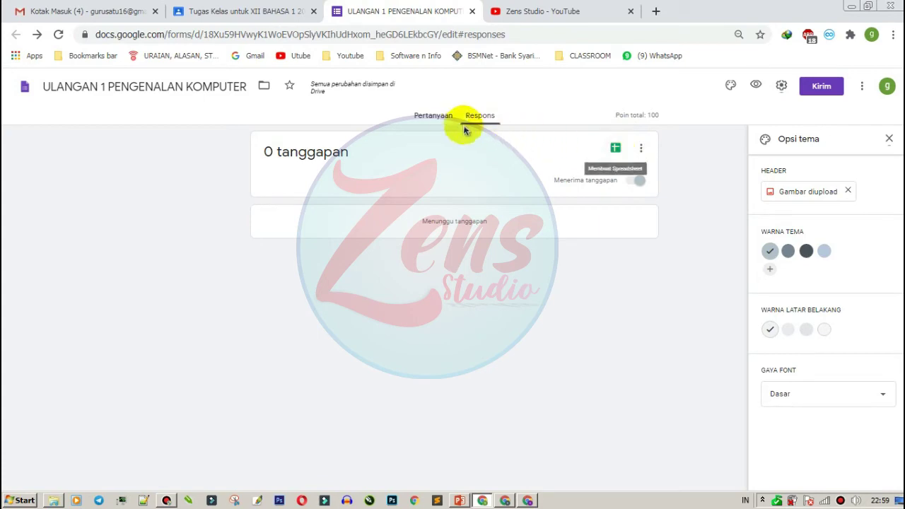
{"action": "left_click", "coordinate": [432, 115]}
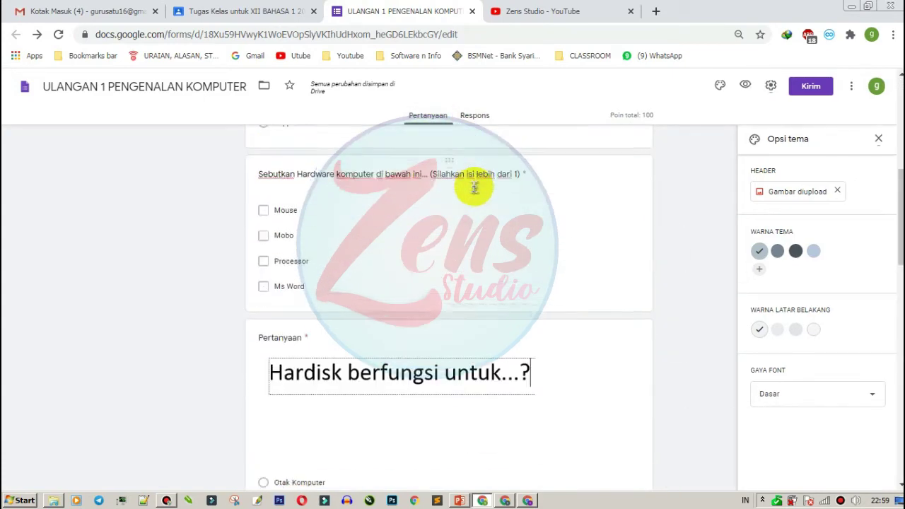
{"action": "left_click", "coordinate": [436, 331]}
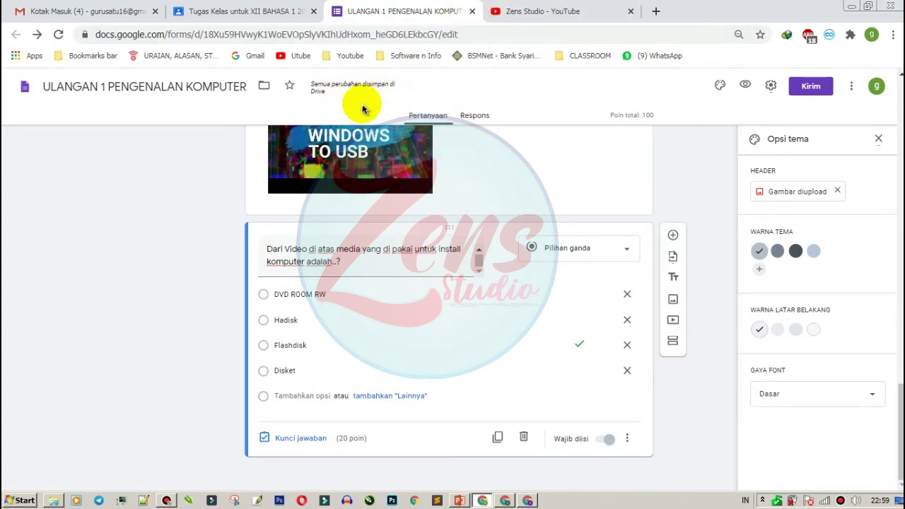
Step: Close the form's browser tab and reopen the quiz from the Blank Quiz attachment in the Classroom assignment to check its questions
{"action": "left_click", "coordinate": [473, 11]}
{"action": "left_click", "coordinate": [267, 11]}
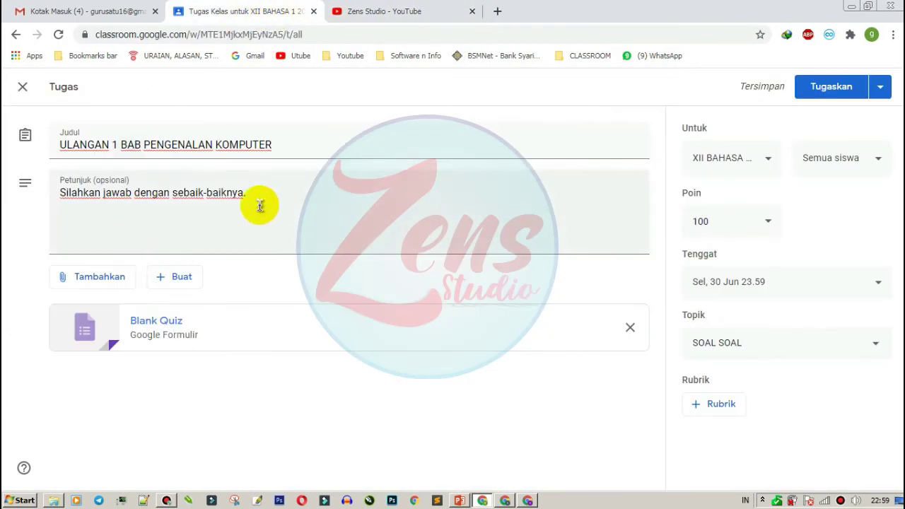
{"action": "left_click", "coordinate": [204, 329]}
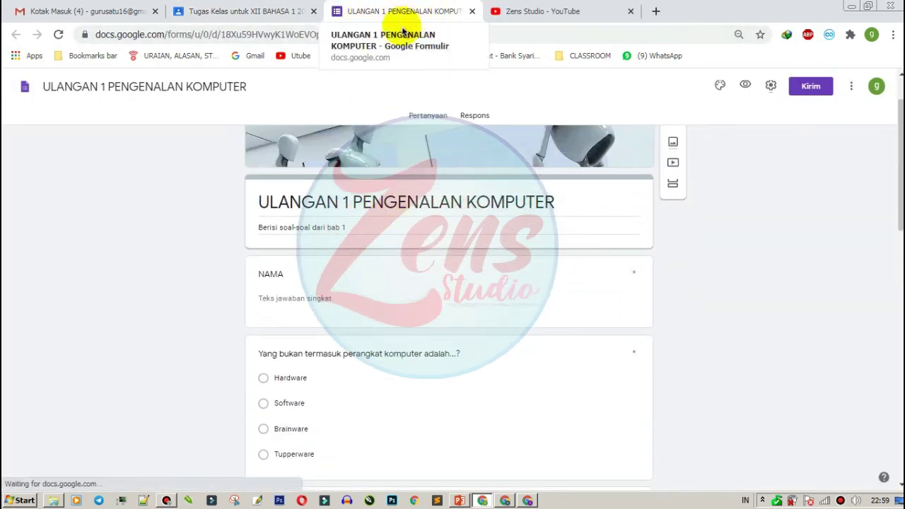
{"action": "scroll", "coordinate": [424, 238], "scroll_direction": "down", "scroll_amount": 10}
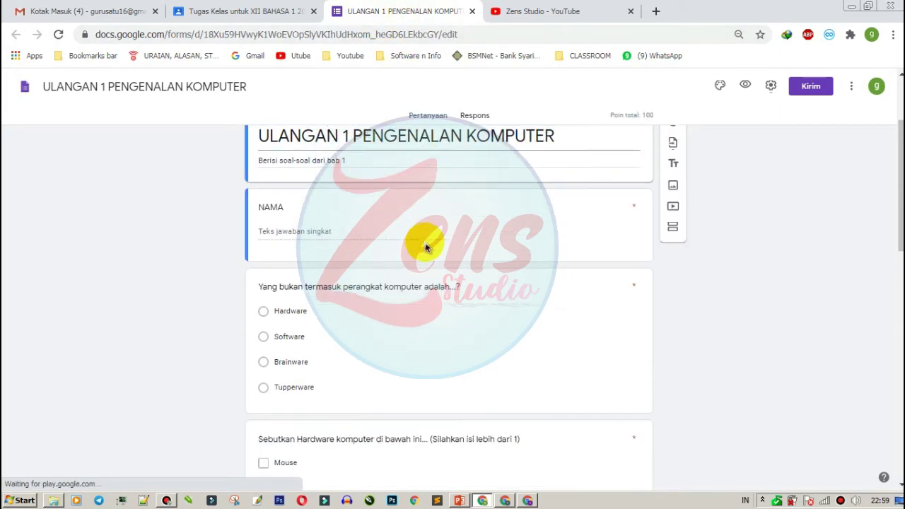
{"action": "scroll", "coordinate": [420, 245], "scroll_direction": "up", "scroll_amount": 10}
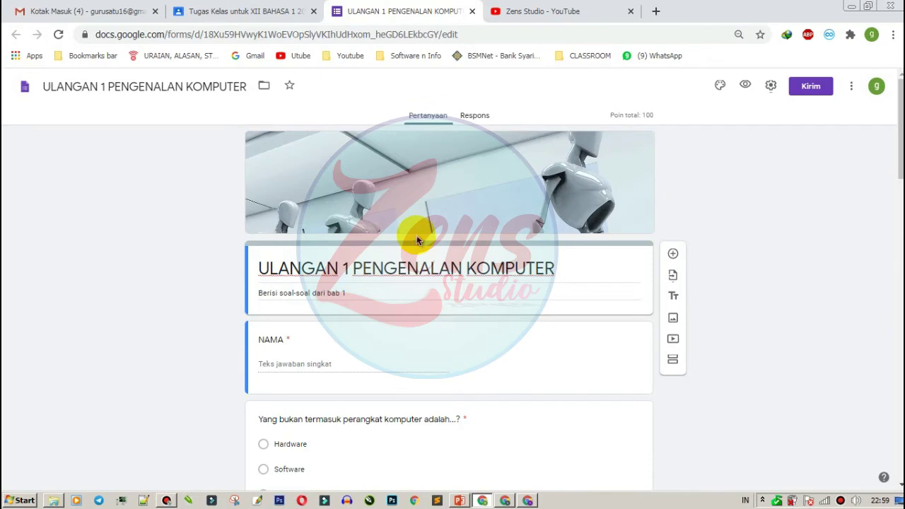
Step: Finish checking the quiz form, close its browser tab and assign ULANGAN 1 BAB PENGENALAN KOMPUTER to the class
{"action": "scroll", "coordinate": [424, 233], "scroll_direction": "down", "scroll_amount": 10}
{"action": "scroll", "coordinate": [426, 230], "scroll_direction": "up", "scroll_amount": 10}
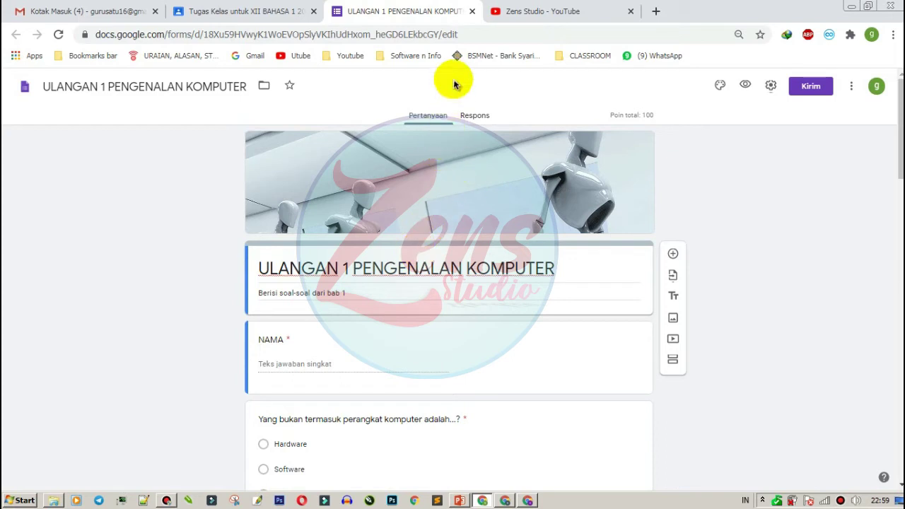
{"action": "left_click", "coordinate": [473, 12]}
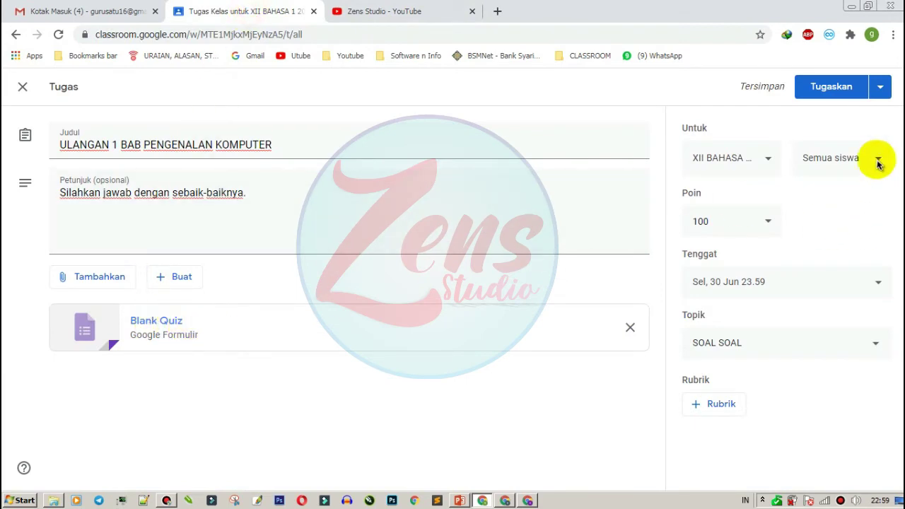
{"action": "left_click", "coordinate": [820, 90]}
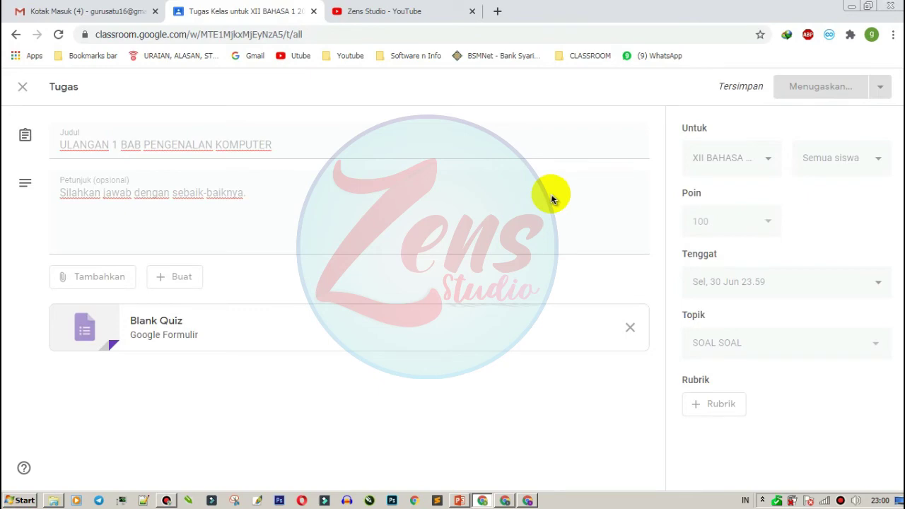
Step: Review the XII BAHASA 1 classwork page from MATERI KOMPUTER down to the assignment under SOAL SOAL
{"action": "scroll", "coordinate": [375, 330], "scroll_direction": "down", "scroll_amount": 1}
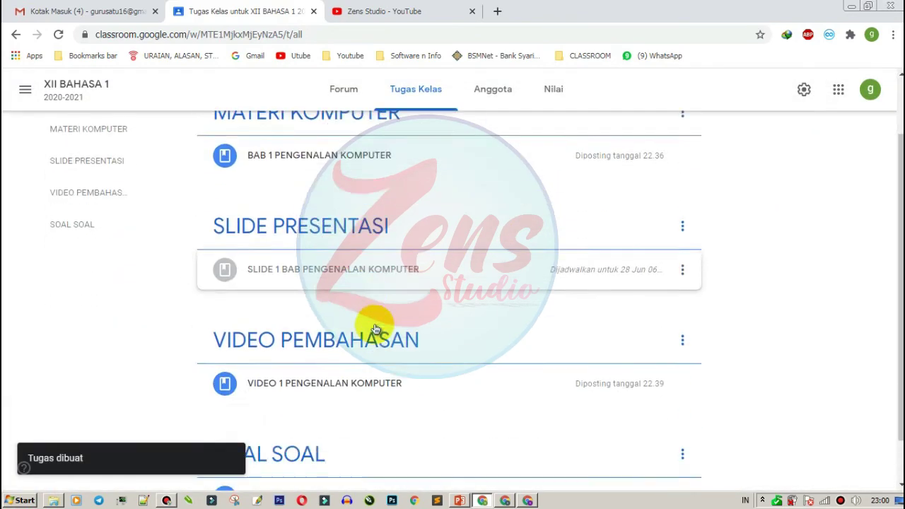
{"action": "scroll", "coordinate": [376, 329], "scroll_direction": "down", "scroll_amount": 1}
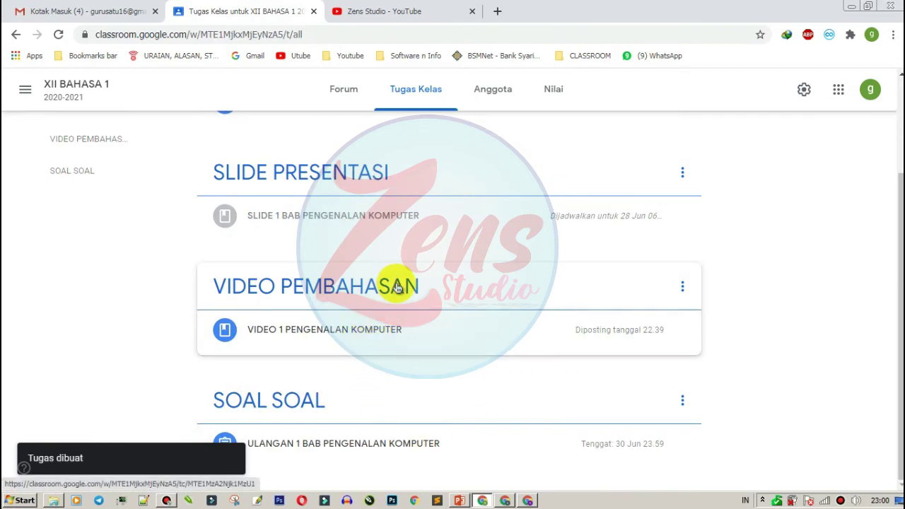
{"action": "scroll", "coordinate": [398, 286], "scroll_direction": "up", "scroll_amount": 2}
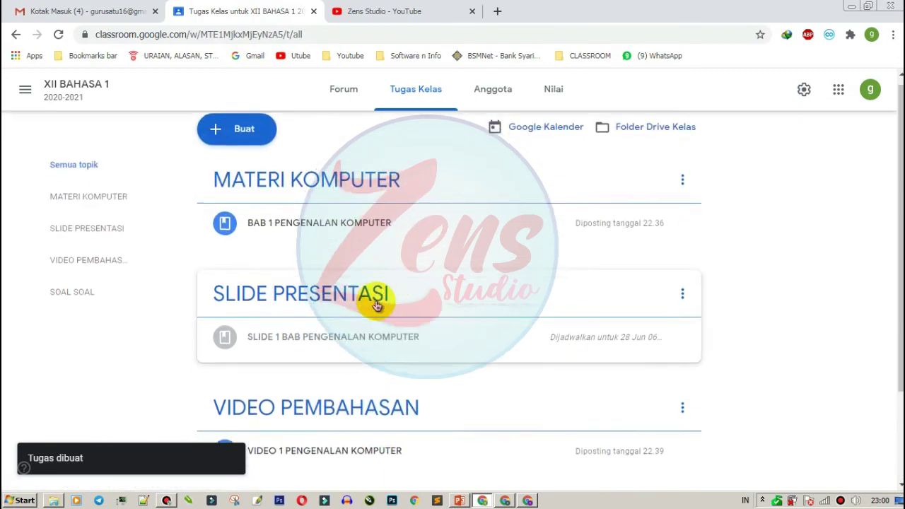
{"action": "scroll", "coordinate": [360, 286], "scroll_direction": "down", "scroll_amount": 1}
{"action": "scroll", "coordinate": [297, 236], "scroll_direction": "up", "scroll_amount": 1}
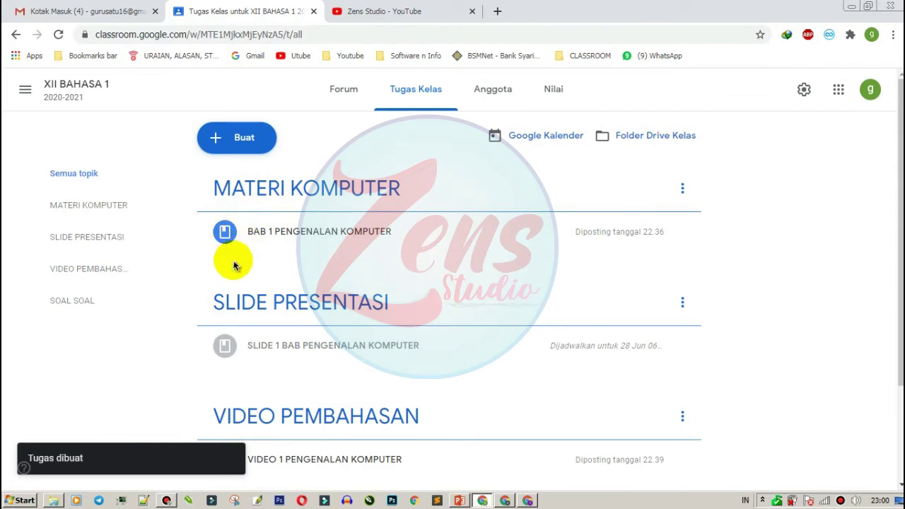
{"action": "scroll", "coordinate": [259, 307], "scroll_direction": "down", "scroll_amount": 2}
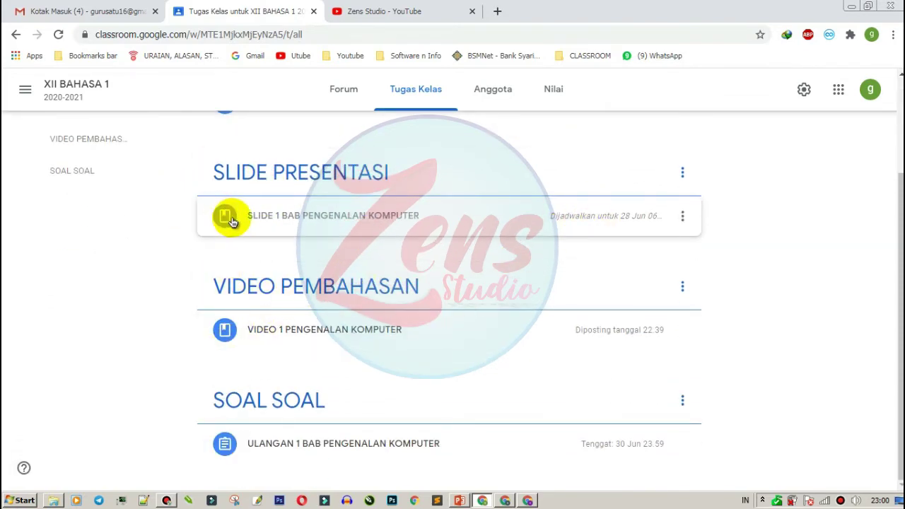
{"action": "scroll", "coordinate": [460, 250], "scroll_direction": "up", "scroll_amount": 2}
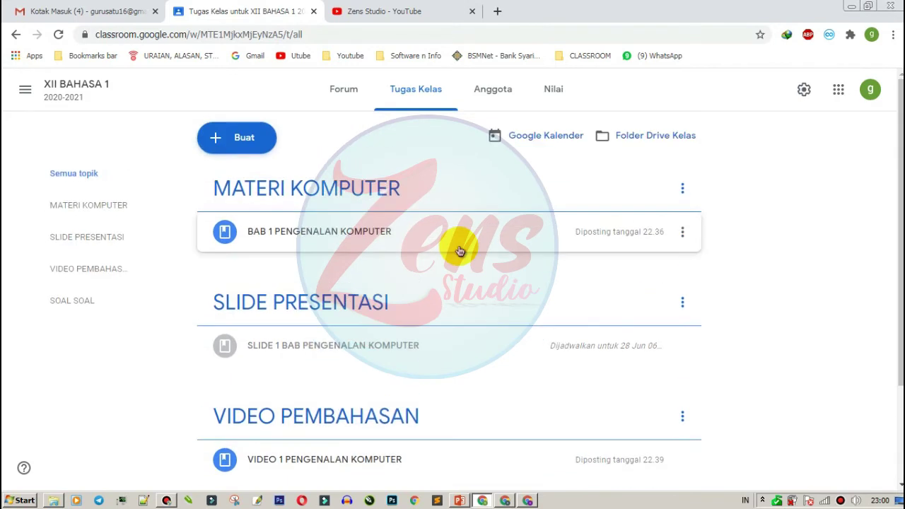
Step: Start a student invitation for the class and copy the first two student e-mail addresses from data zoom.txt in Sublime Text
{"action": "left_click", "coordinate": [487, 90]}
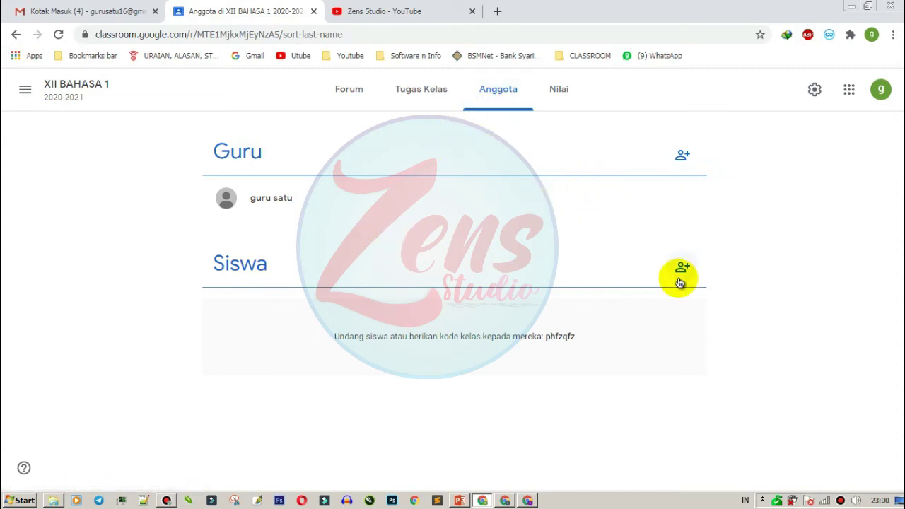
{"action": "left_click", "coordinate": [687, 267]}
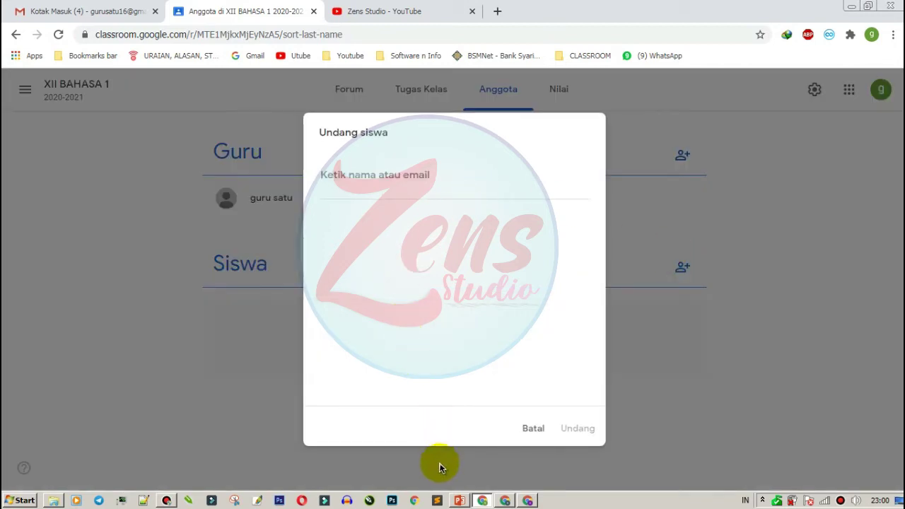
{"action": "left_click", "coordinate": [438, 500]}
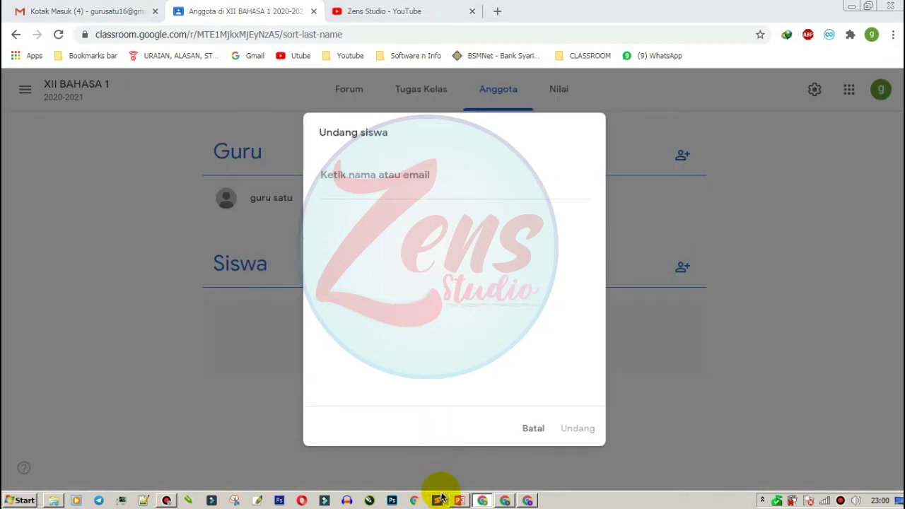
{"action": "left_click", "coordinate": [438, 500]}
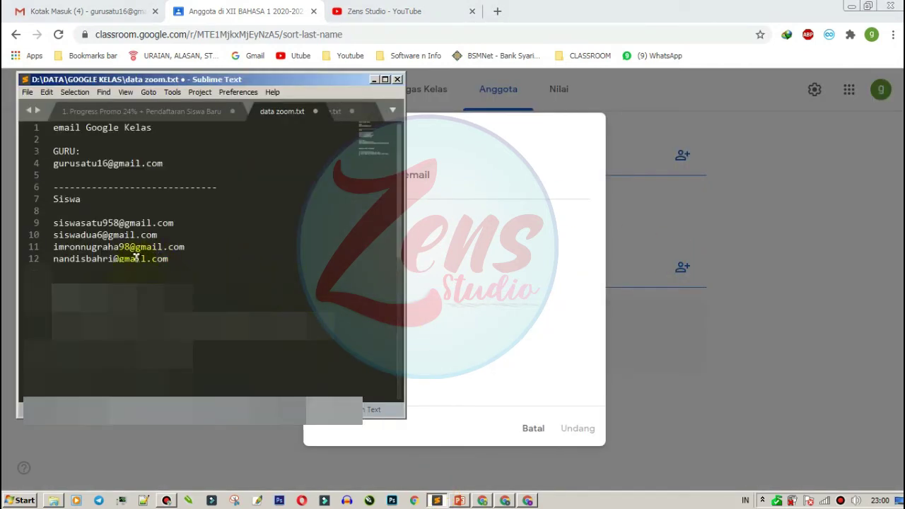
{"action": "left_click", "coordinate": [532, 257]}
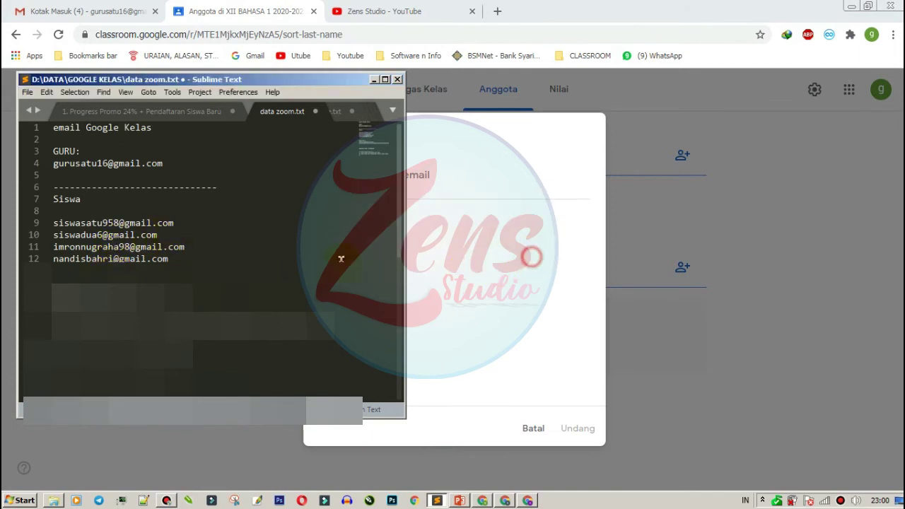
{"action": "left_click_drag", "start_coordinate": [69, 227], "coordinate": [53, 225]}
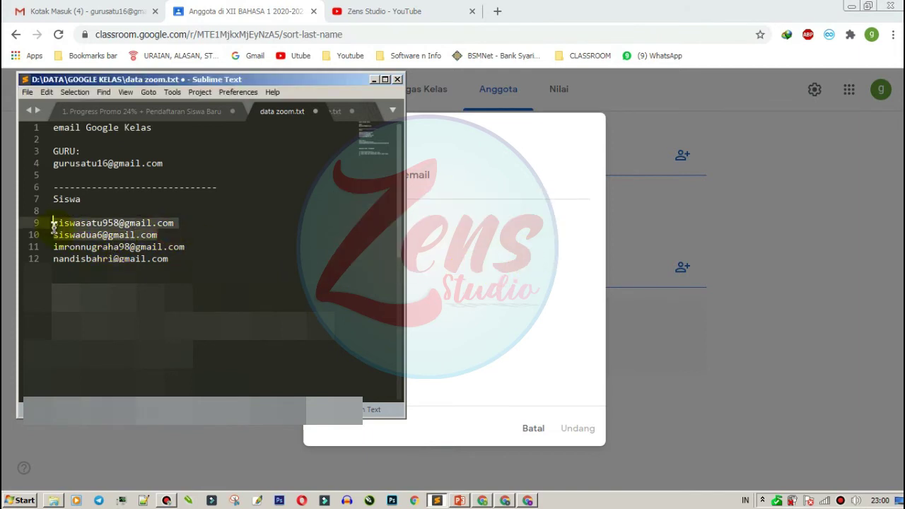
{"action": "right_click", "coordinate": [83, 234]}
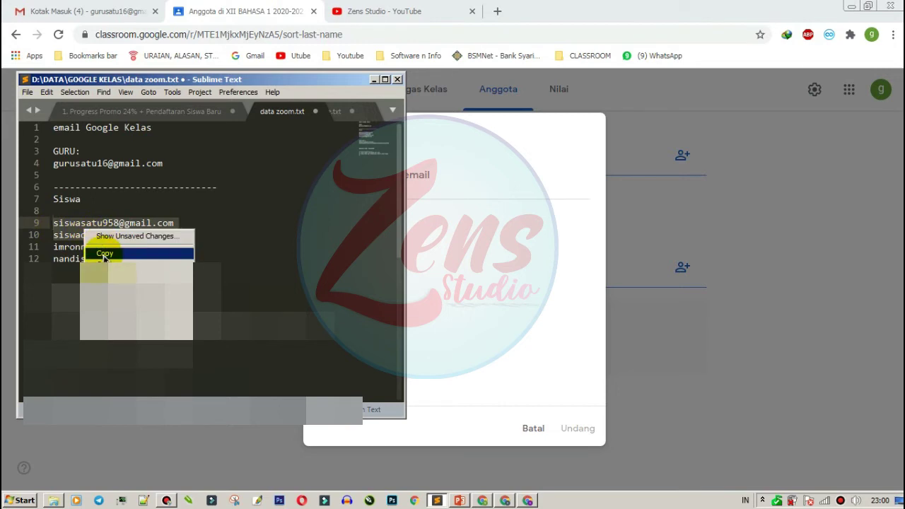
{"action": "left_click", "coordinate": [102, 255]}
Step: Paste the two copied student e-mail addresses into the Classroom invitation and invite both students
{"action": "left_click", "coordinate": [548, 219]}
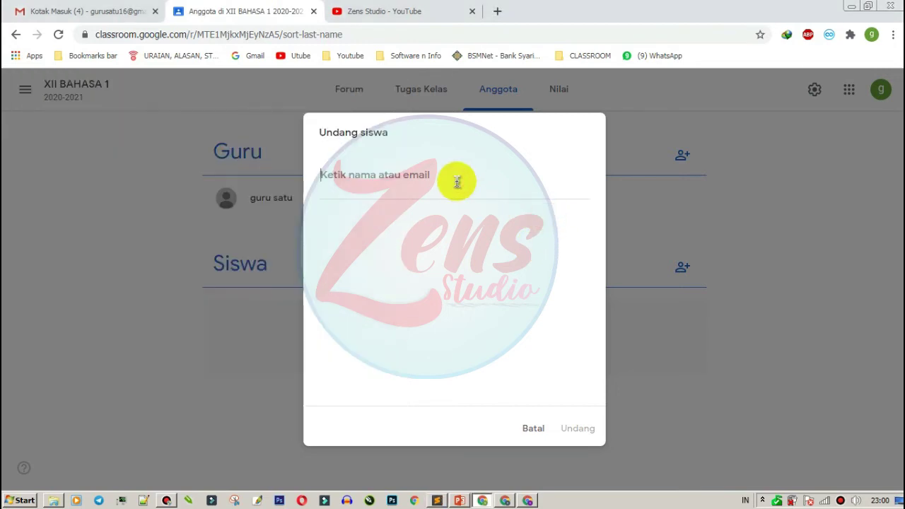
{"action": "key", "text": "ctrl+v"}
{"action": "left_click", "coordinate": [409, 244]}
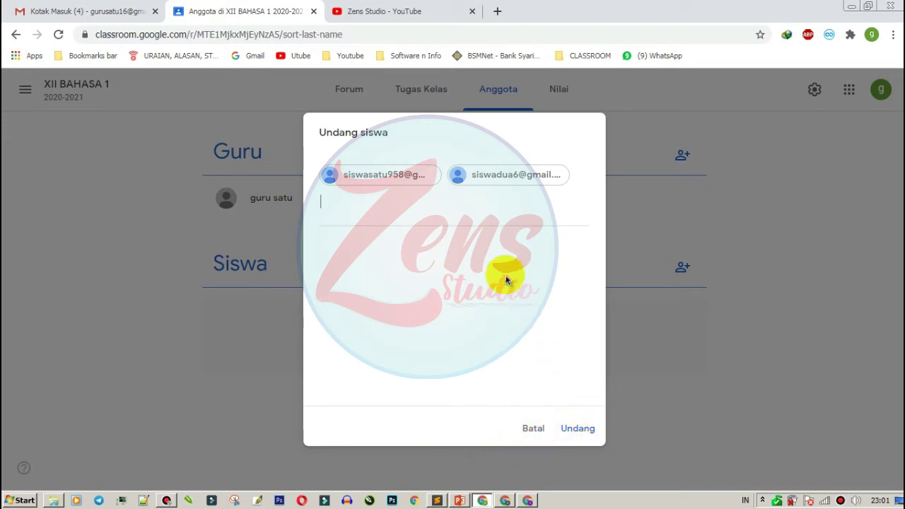
{"action": "left_click", "coordinate": [585, 429]}
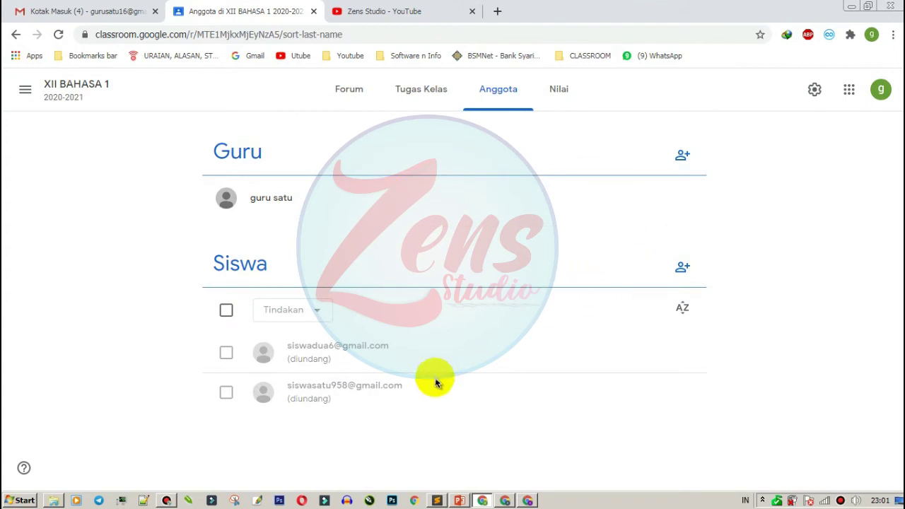
Step: Switch to the first student's Gmail window, reload the inbox and open the XII BAHASA 1 2020-2021 class invitation
{"action": "left_click", "coordinate": [506, 501]}
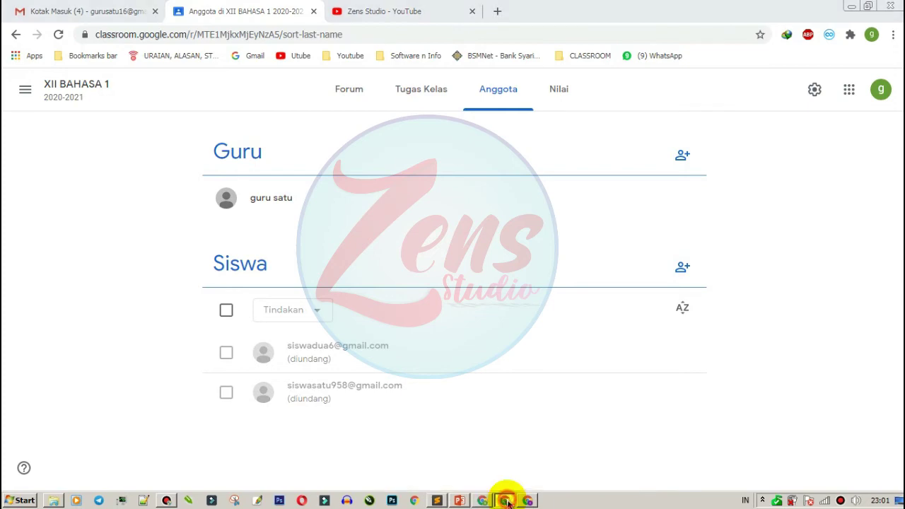
{"action": "left_click", "coordinate": [92, 183]}
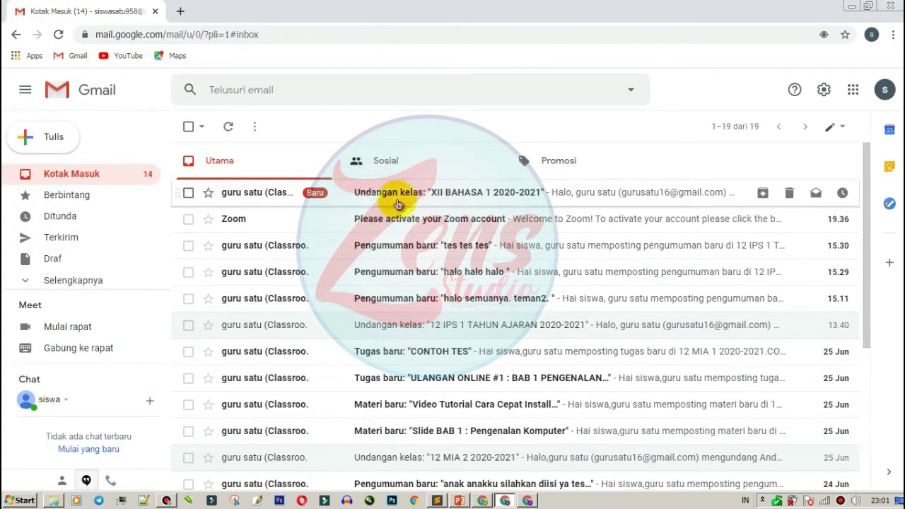
{"action": "left_click", "coordinate": [58, 34]}
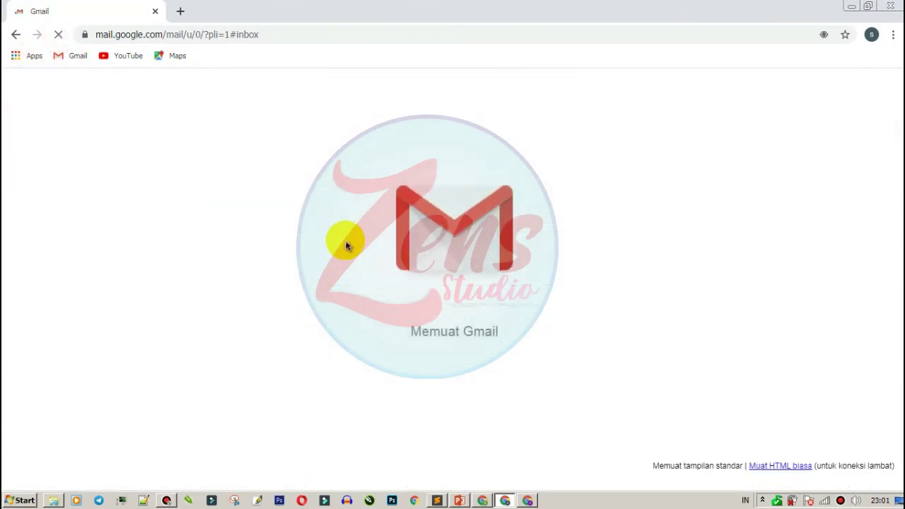
{"action": "left_click", "coordinate": [482, 500]}
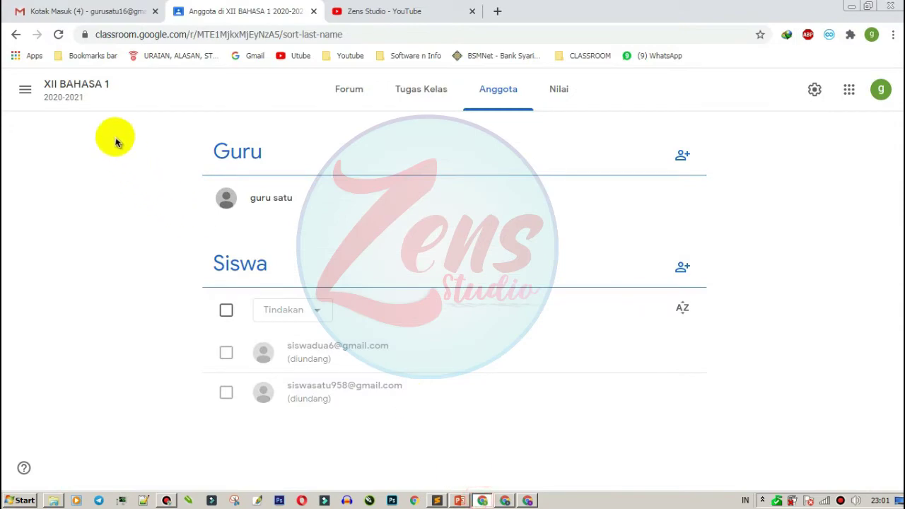
{"action": "left_click", "coordinate": [500, 502]}
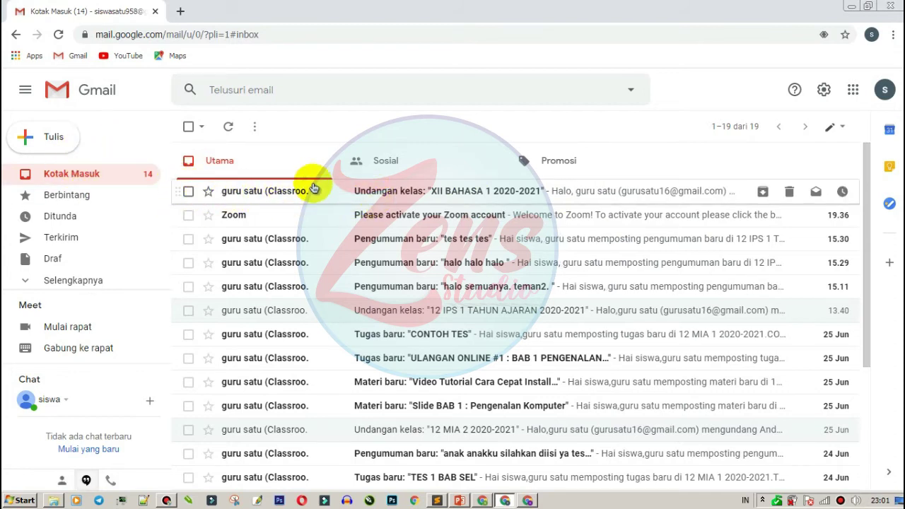
{"action": "left_click", "coordinate": [388, 195]}
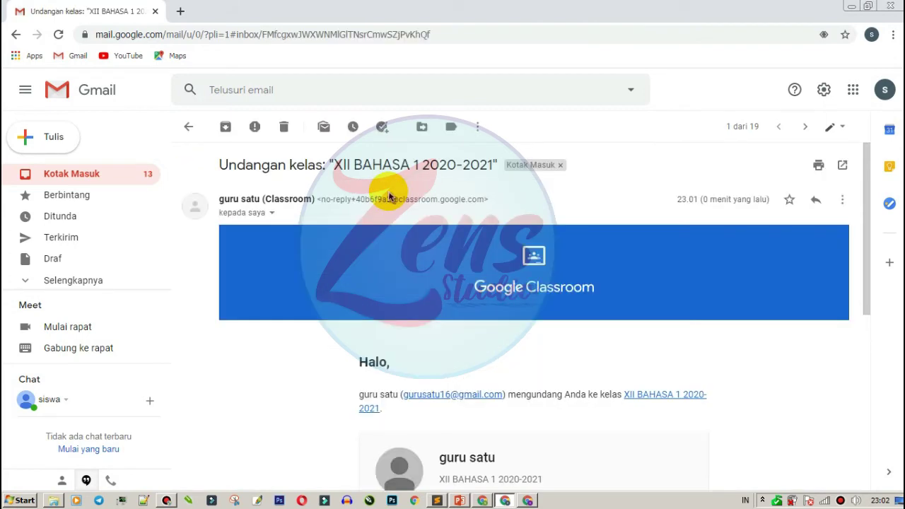
Step: Join the class XII BAHASA 1 from the invitation e-mail with the first student's account
{"action": "scroll", "coordinate": [396, 309], "scroll_direction": "down", "scroll_amount": 5}
{"action": "scroll", "coordinate": [495, 247], "scroll_direction": "up", "scroll_amount": 3}
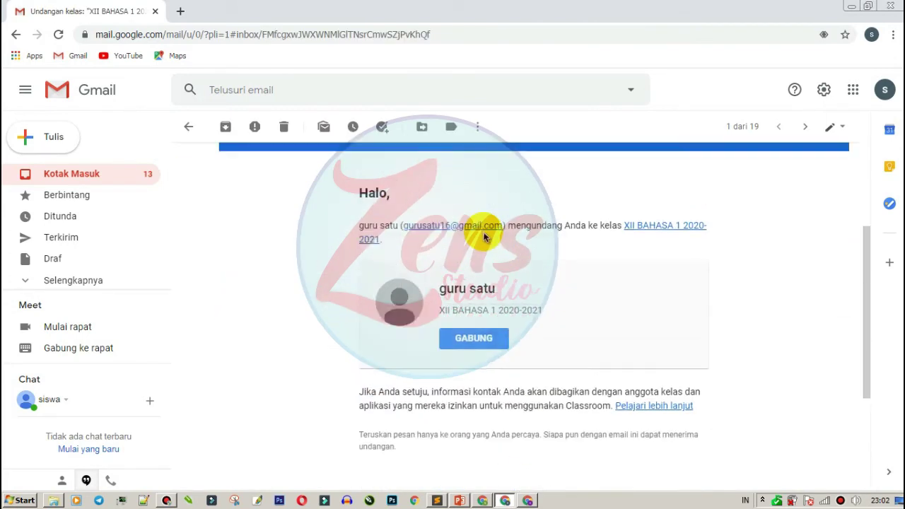
{"action": "left_click", "coordinate": [475, 348]}
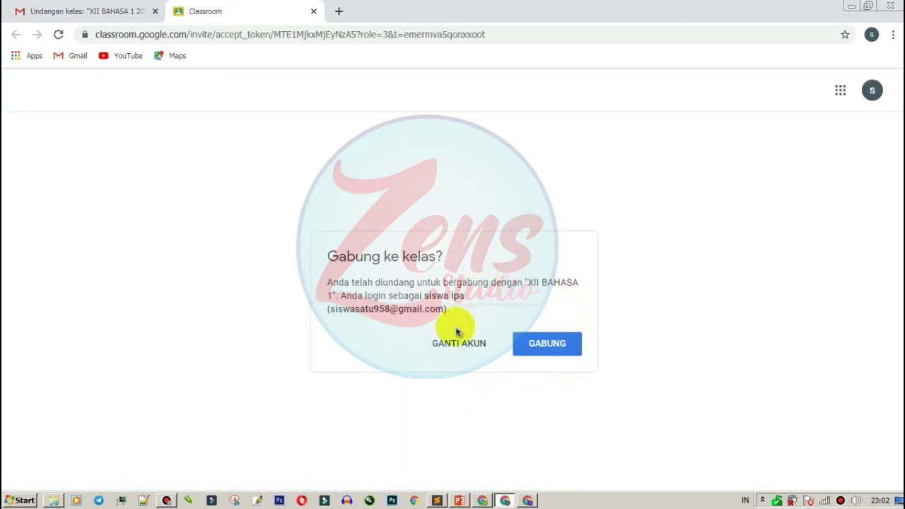
{"action": "left_click", "coordinate": [538, 359]}
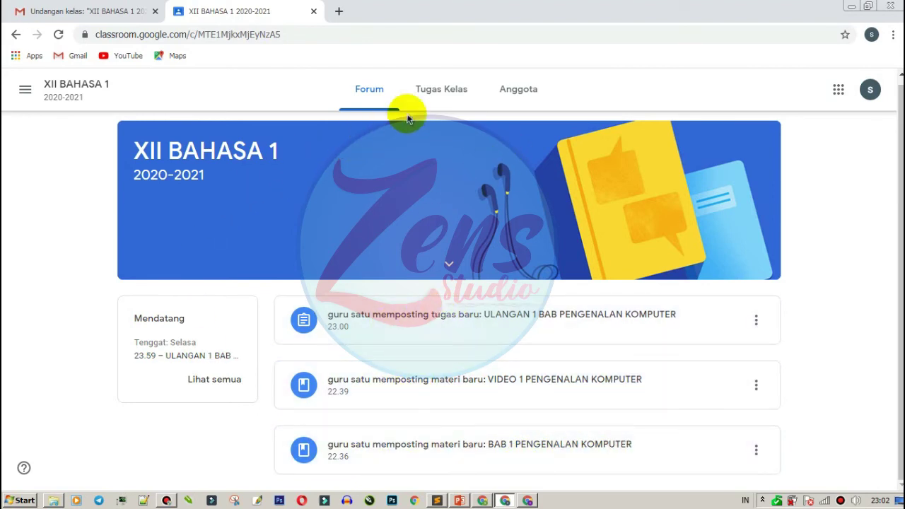
Step: Check the classwork page as the first student, and the member list and classwork in the teacher's Classroom window
{"action": "left_click", "coordinate": [426, 93]}
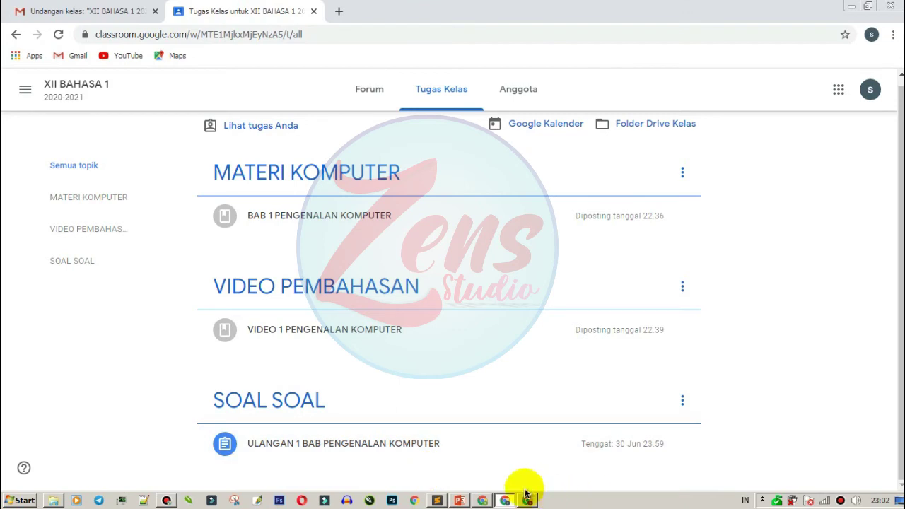
{"action": "left_click", "coordinate": [485, 500]}
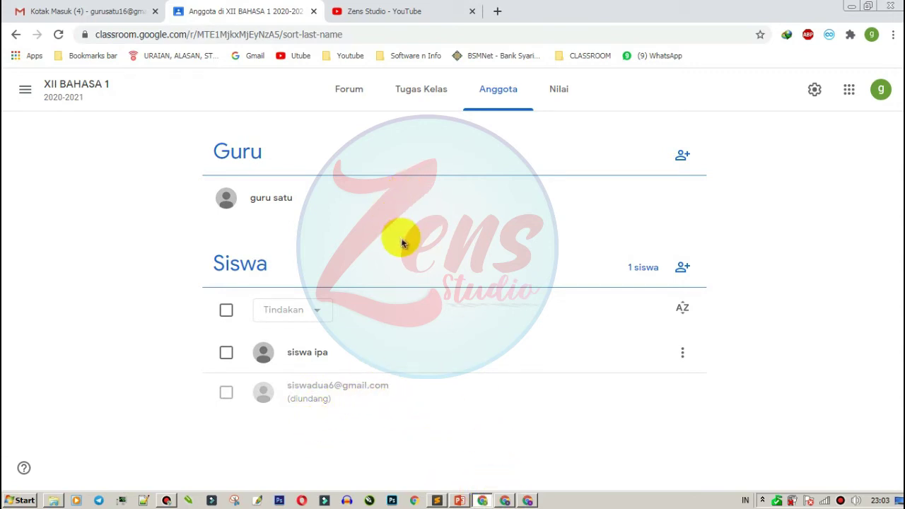
{"action": "left_click", "coordinate": [423, 92]}
{"action": "left_click", "coordinate": [480, 92]}
{"action": "left_click", "coordinate": [433, 90]}
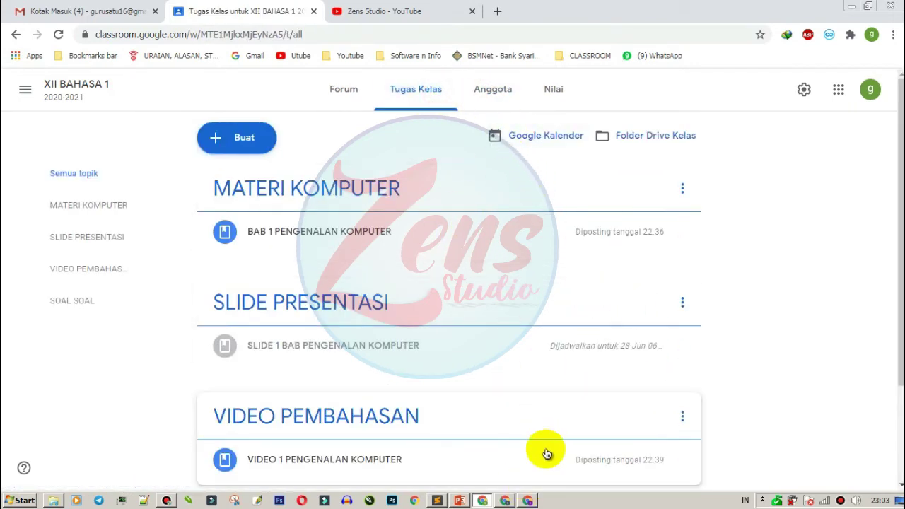
Step: Switch to the second student's Gmail window, open the XII BAHASA 1 2020-2021 invitation and join the class
{"action": "left_click", "coordinate": [526, 497]}
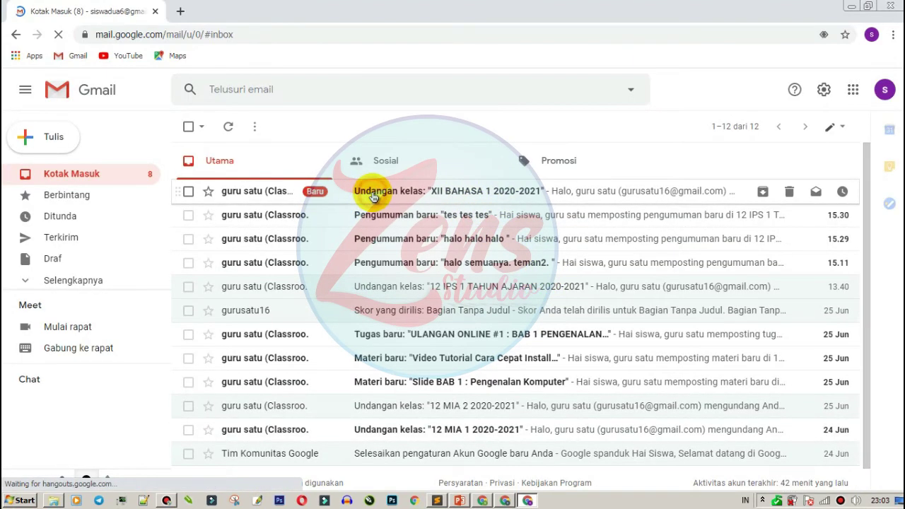
{"action": "left_click", "coordinate": [374, 197]}
{"action": "scroll", "coordinate": [434, 303], "scroll_direction": "down", "scroll_amount": 4}
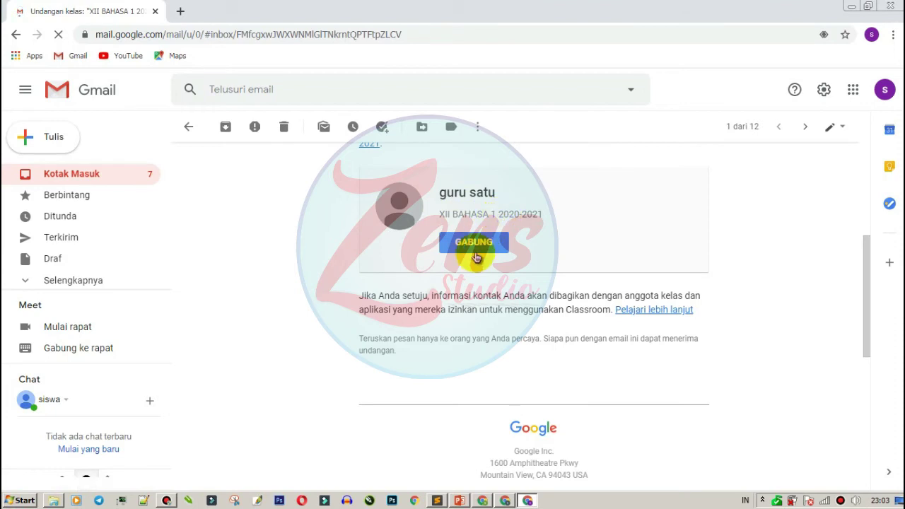
{"action": "left_click", "coordinate": [472, 244]}
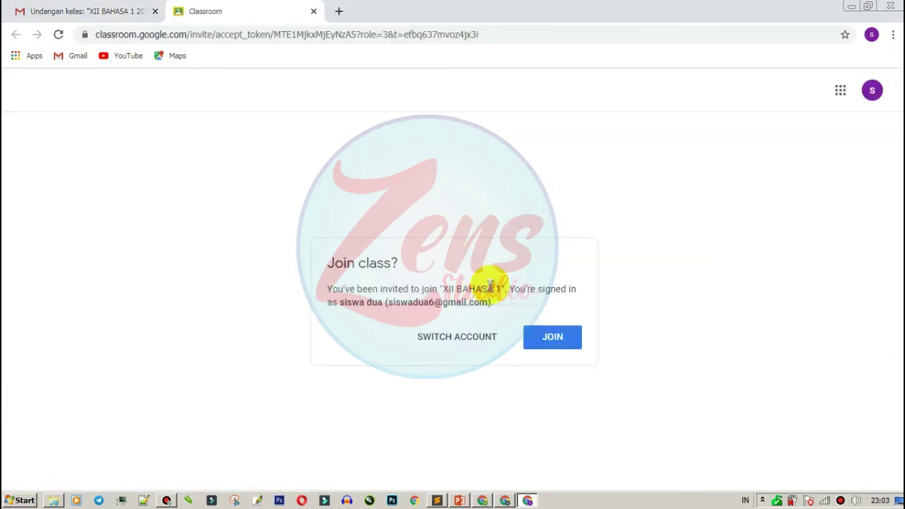
{"action": "left_click", "coordinate": [540, 337]}
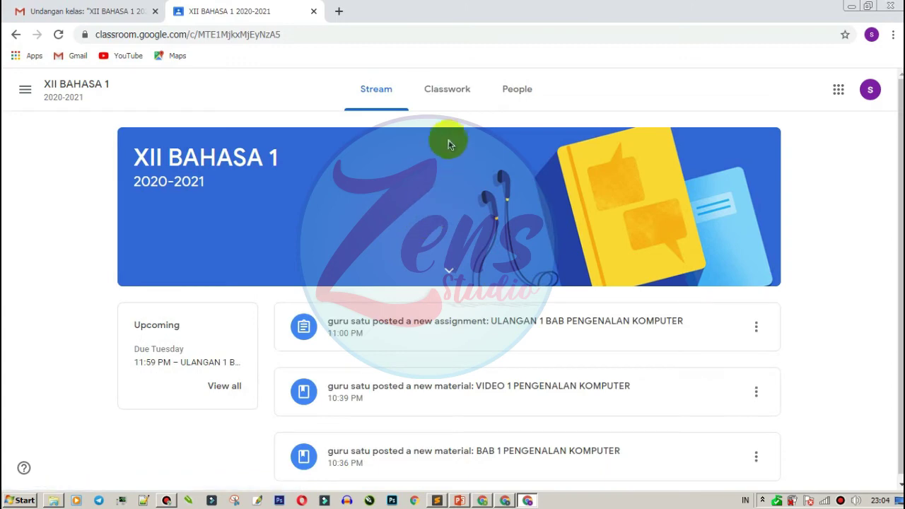
Step: Open the class's classwork as the second student and view PengenalanKomputer.pdf from the BAB 1 PENGENALAN KOMPUTER material
{"action": "left_click", "coordinate": [450, 92]}
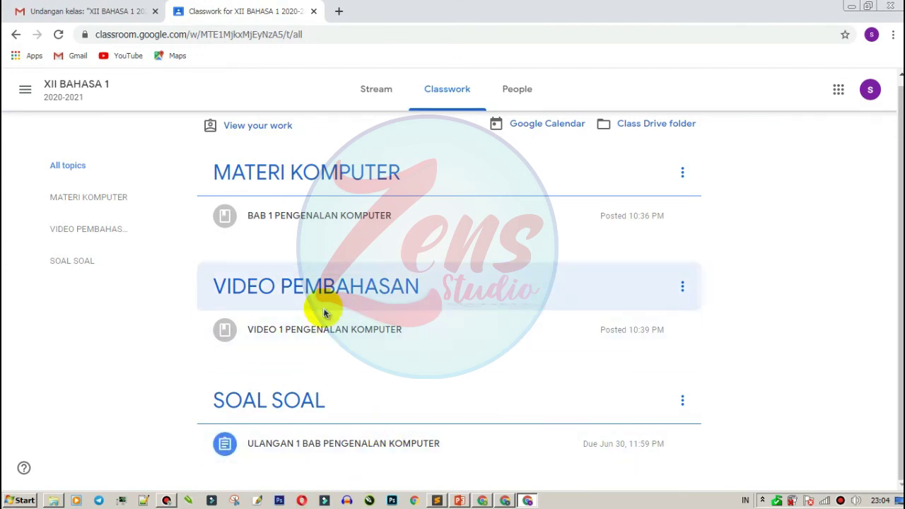
{"action": "scroll", "coordinate": [346, 311], "scroll_direction": "up", "scroll_amount": 1}
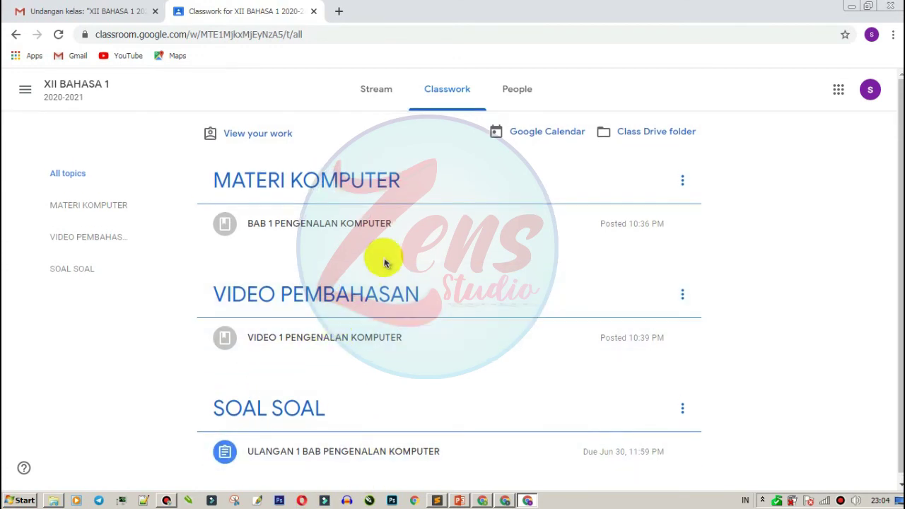
{"action": "left_click", "coordinate": [259, 228]}
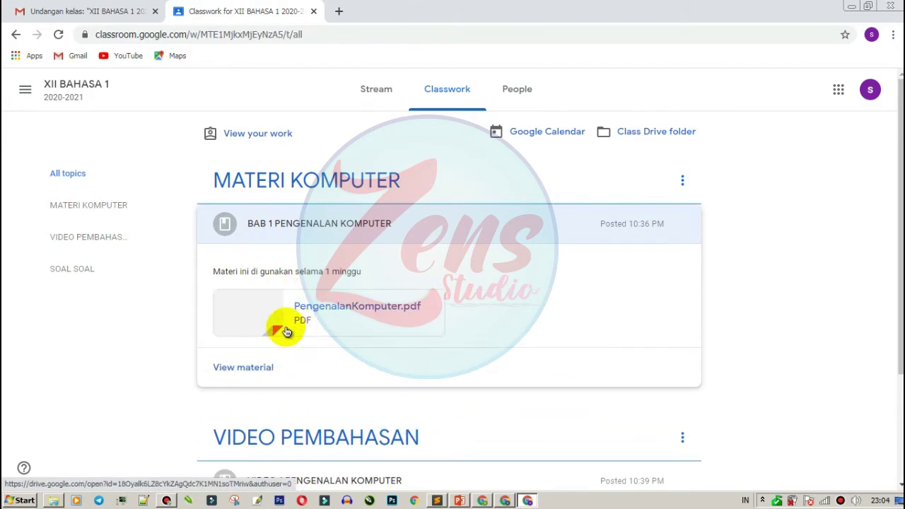
{"action": "left_click", "coordinate": [342, 325]}
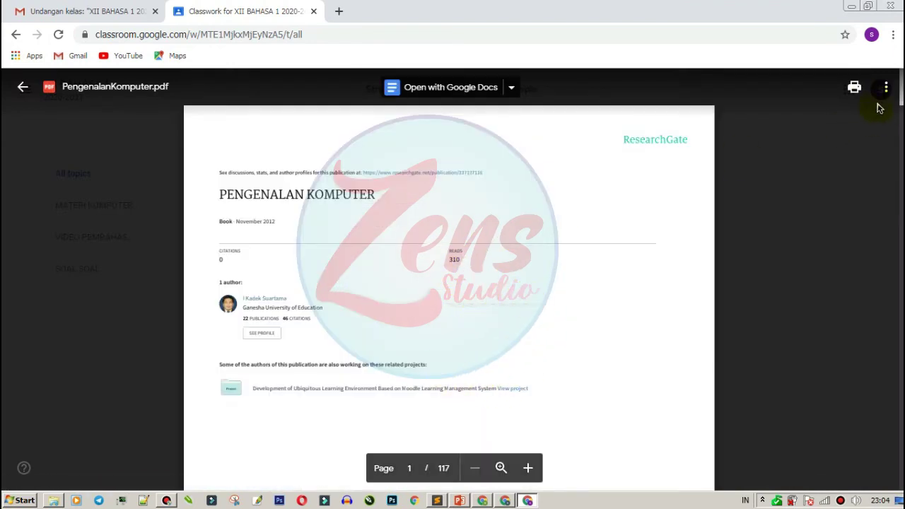
Step: Try saving the PDF from its print view, cancel the save, and close the print view and the file preview
{"action": "left_click", "coordinate": [854, 89]}
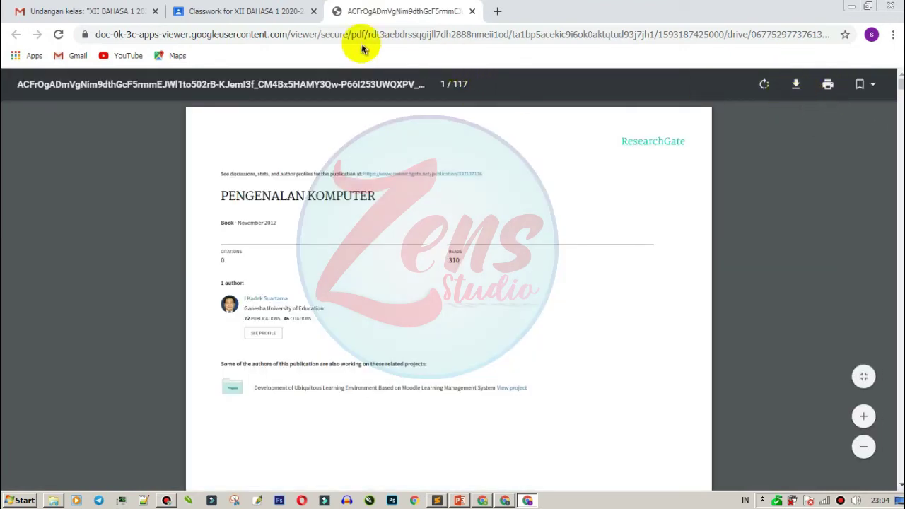
{"action": "left_click", "coordinate": [234, 11]}
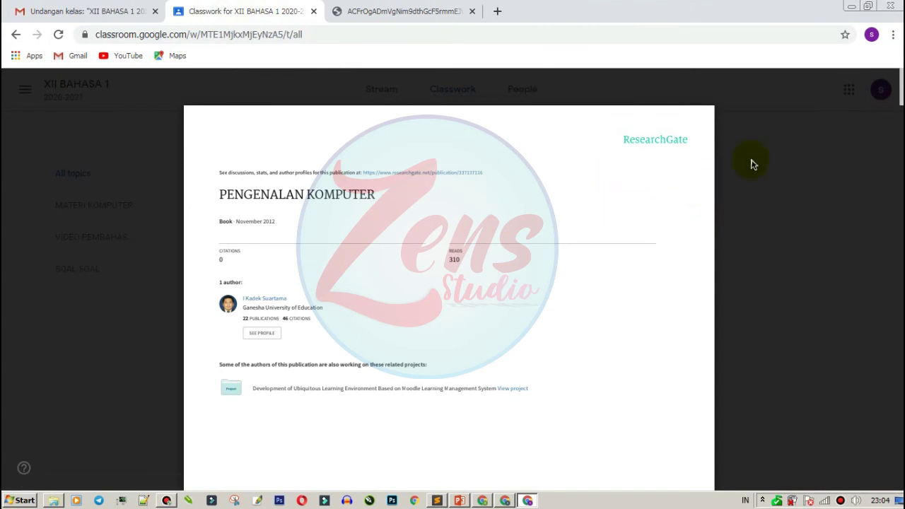
{"action": "left_click", "coordinate": [854, 89]}
{"action": "left_click", "coordinate": [630, 11]}
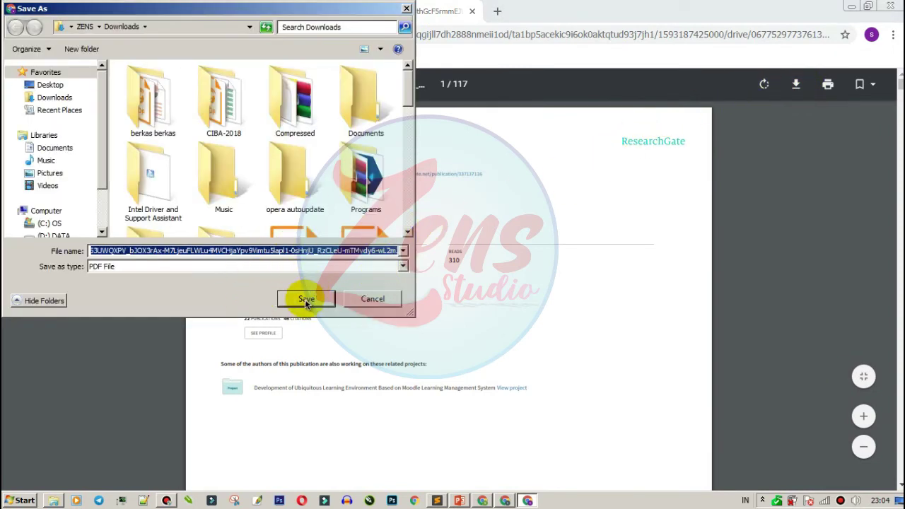
{"action": "left_click", "coordinate": [389, 297]}
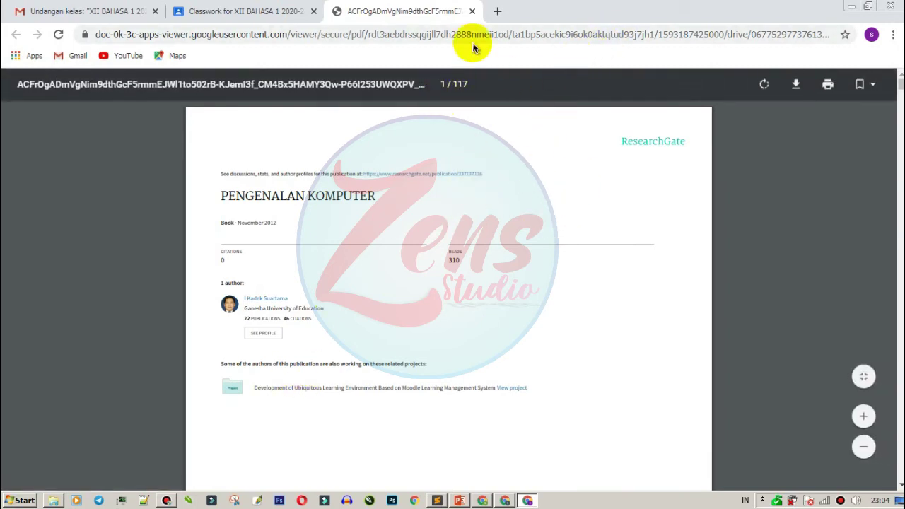
{"action": "left_click", "coordinate": [473, 12]}
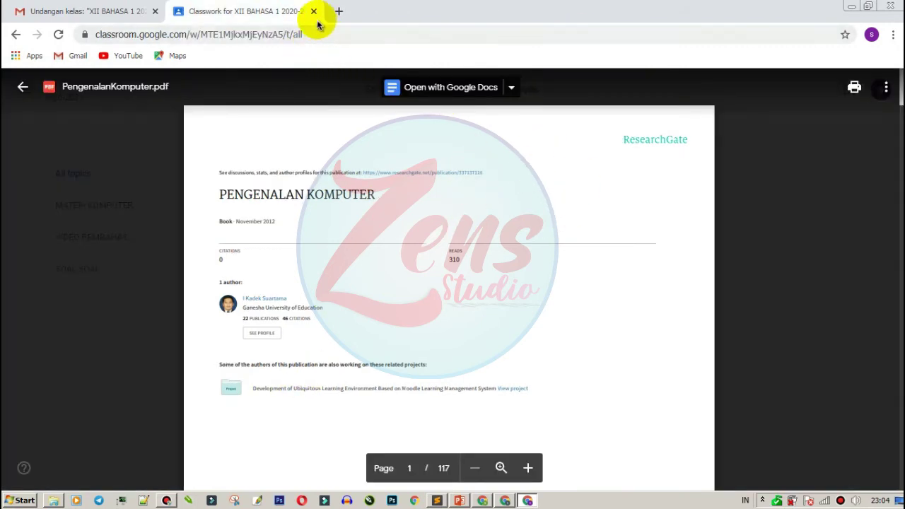
{"action": "left_click", "coordinate": [838, 202]}
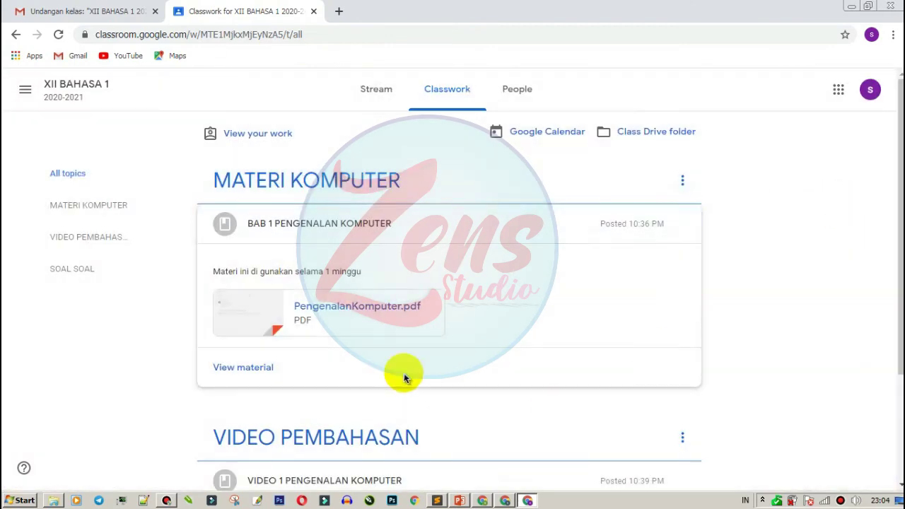
Step: Compare the XII BAHASA 1 classwork lists in the second student's, first student's and teacher's Classroom windows
{"action": "scroll", "coordinate": [404, 374], "scroll_direction": "down", "scroll_amount": 2}
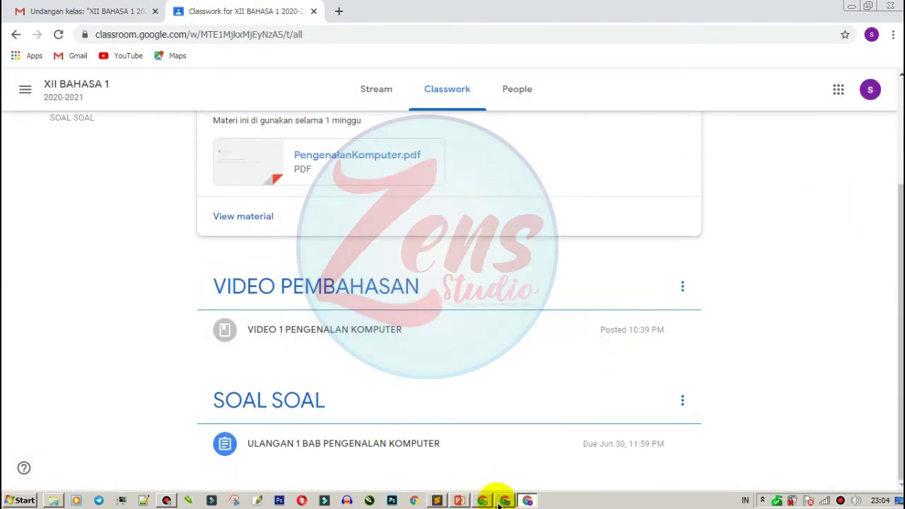
{"action": "left_click", "coordinate": [501, 501]}
{"action": "left_click", "coordinate": [529, 502]}
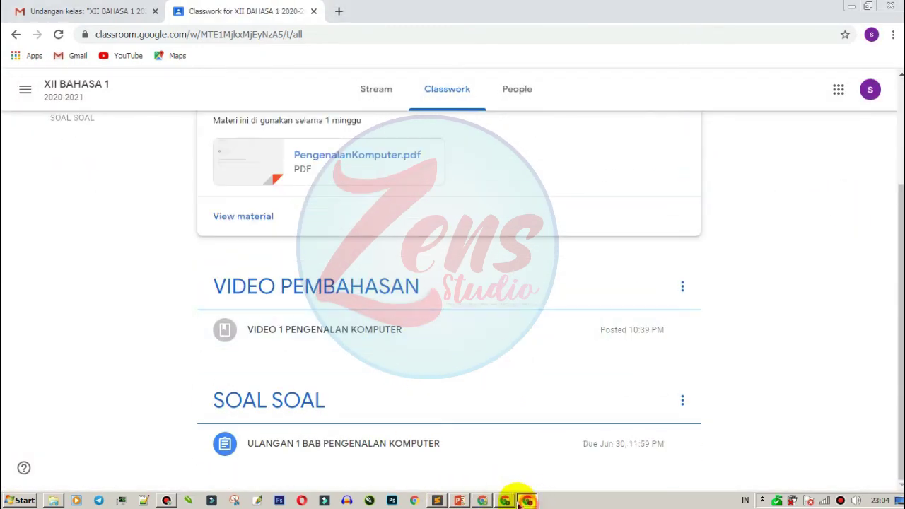
{"action": "left_click", "coordinate": [512, 502]}
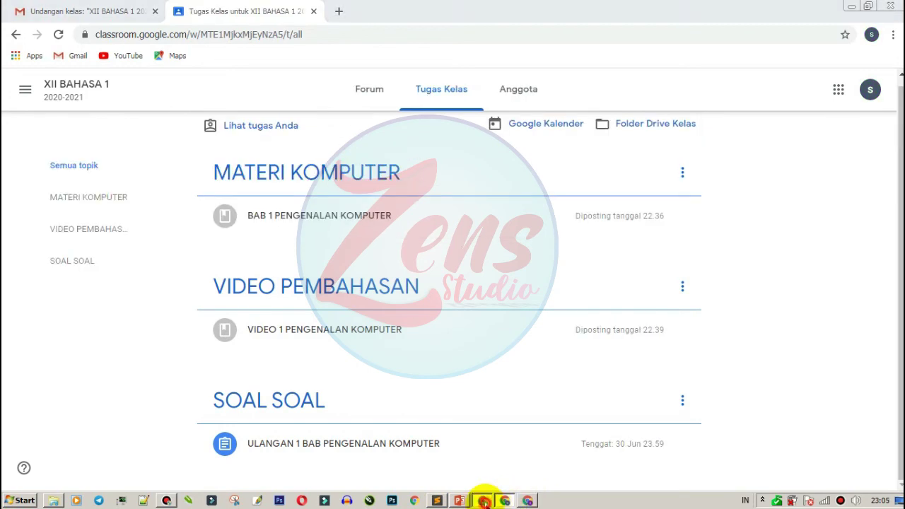
{"action": "left_click", "coordinate": [484, 501]}
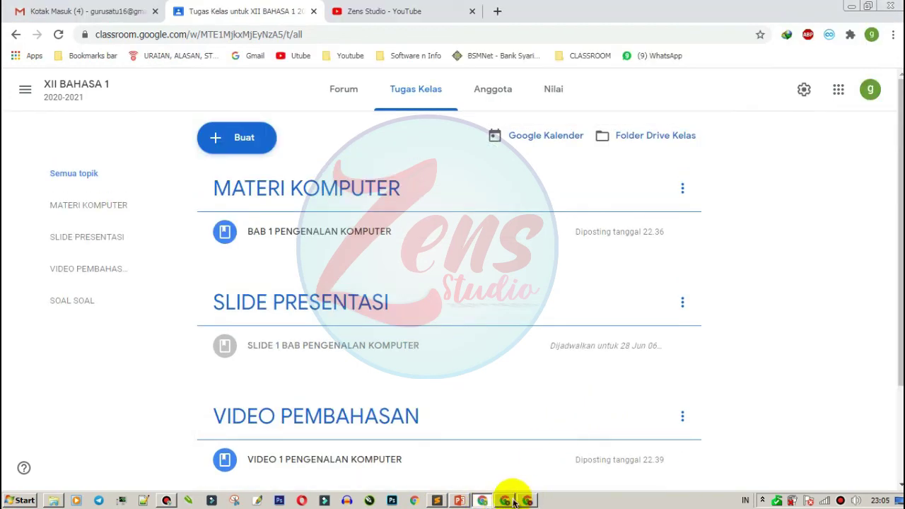
Step: Switch to the first student's window, open the ULANGAN 1 BAB PENGENALAN KOMPUTER assignment from the class stream and open its attached quiz form
{"action": "left_click", "coordinate": [507, 500]}
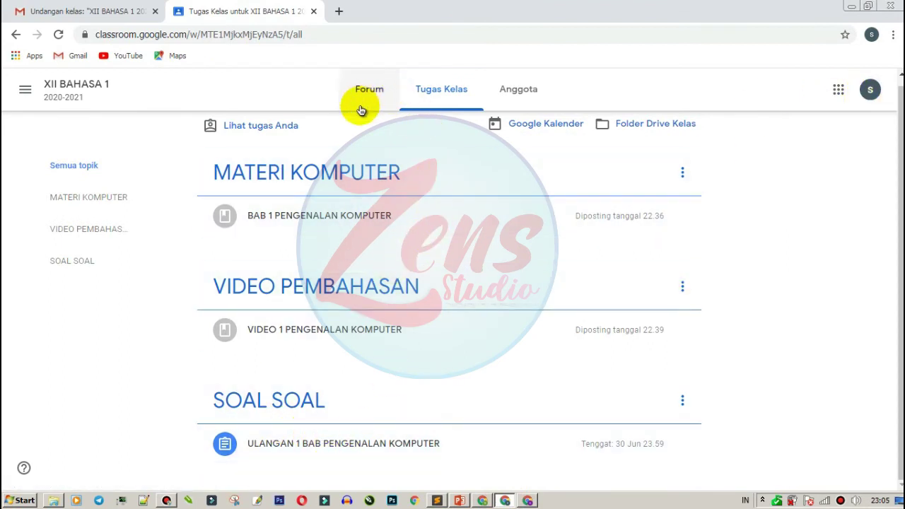
{"action": "left_click", "coordinate": [386, 108]}
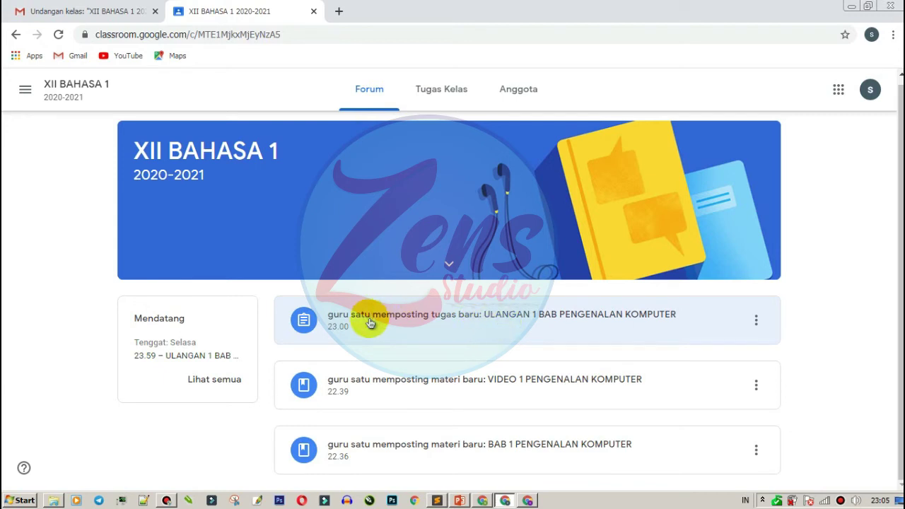
{"action": "left_click", "coordinate": [434, 327]}
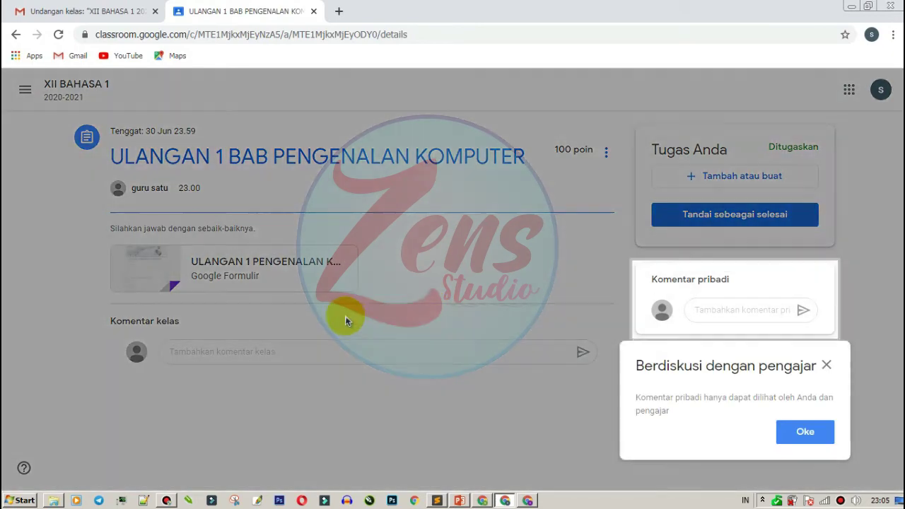
{"action": "left_click", "coordinate": [785, 431]}
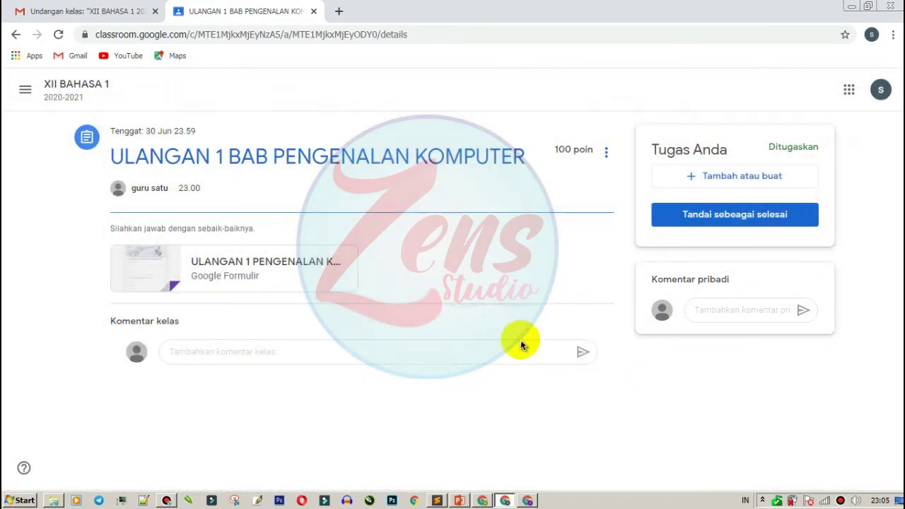
{"action": "left_click", "coordinate": [236, 272]}
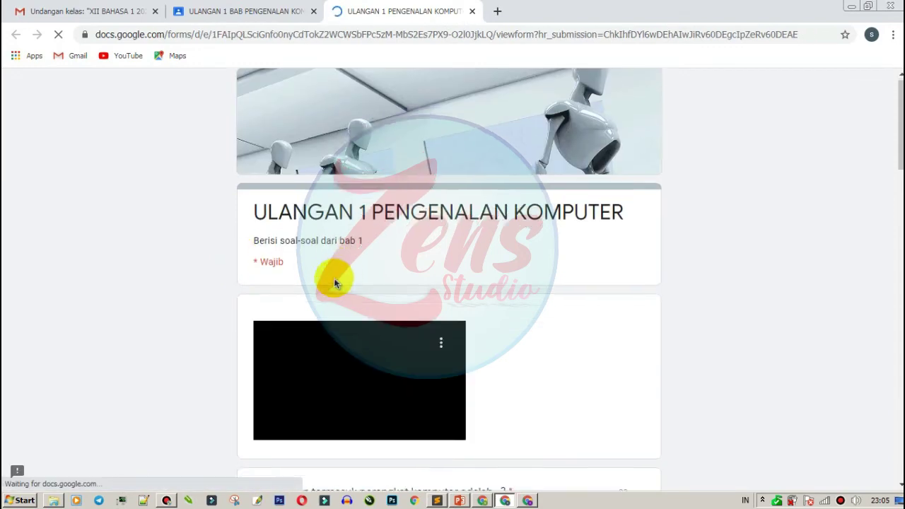
Step: Review the quiz's video, name field and multiple-choice questions as the first student
{"action": "scroll", "coordinate": [318, 268], "scroll_direction": "down", "scroll_amount": 5}
{"action": "scroll", "coordinate": [353, 243], "scroll_direction": "up", "scroll_amount": 4}
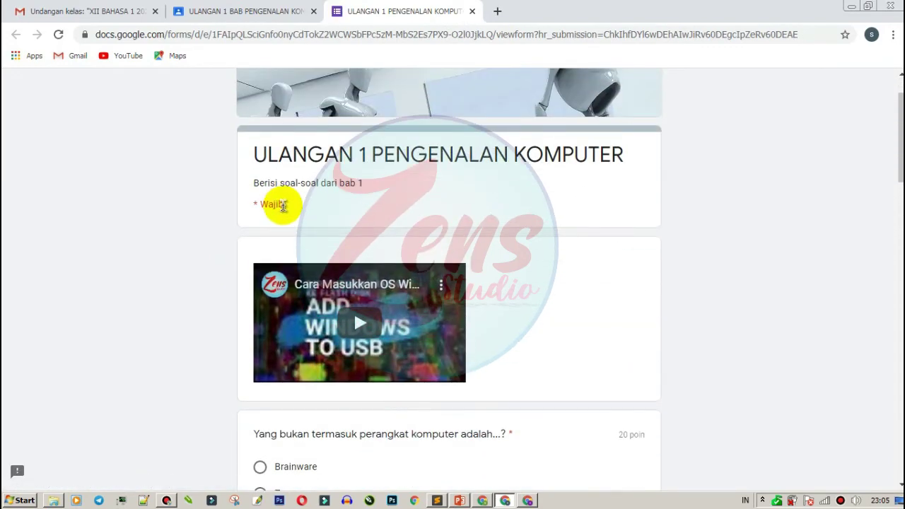
{"action": "scroll", "coordinate": [315, 268], "scroll_direction": "down", "scroll_amount": 1}
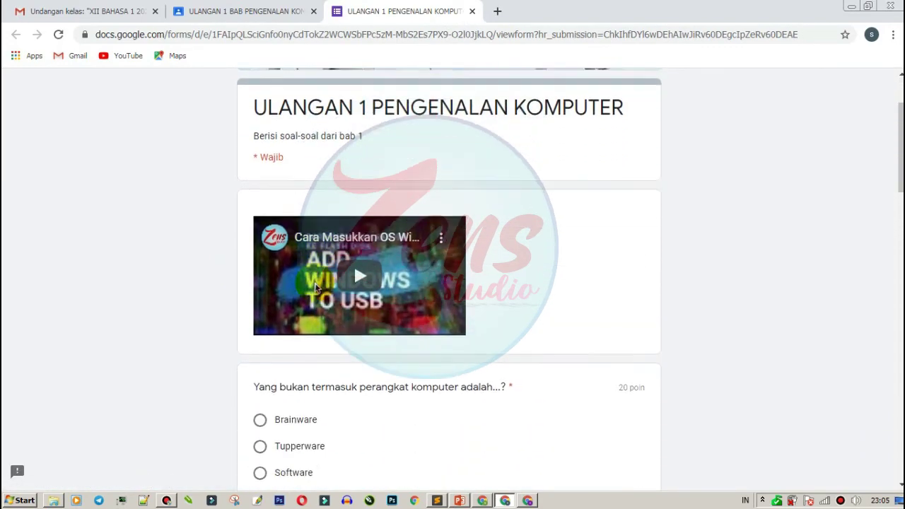
{"action": "scroll", "coordinate": [316, 286], "scroll_direction": "down", "scroll_amount": 5}
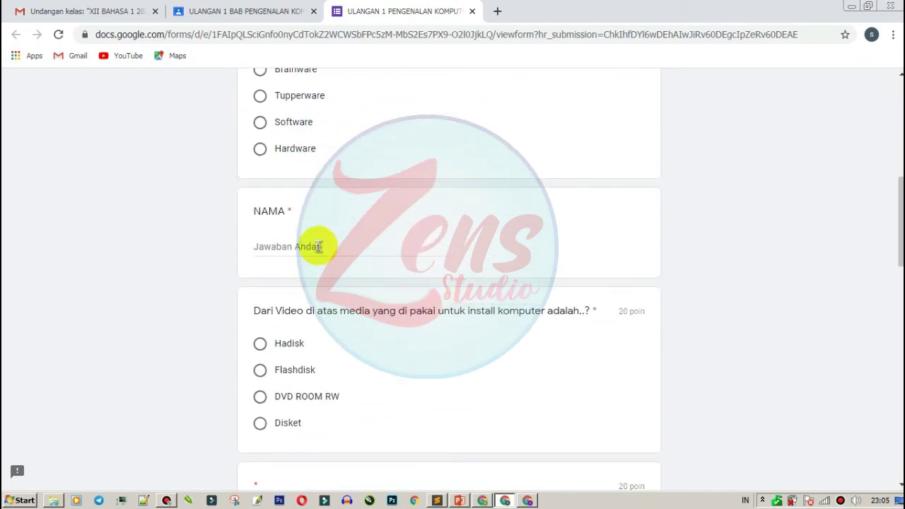
{"action": "scroll", "coordinate": [344, 276], "scroll_direction": "down", "scroll_amount": 5}
{"action": "scroll", "coordinate": [343, 277], "scroll_direction": "up", "scroll_amount": 5}
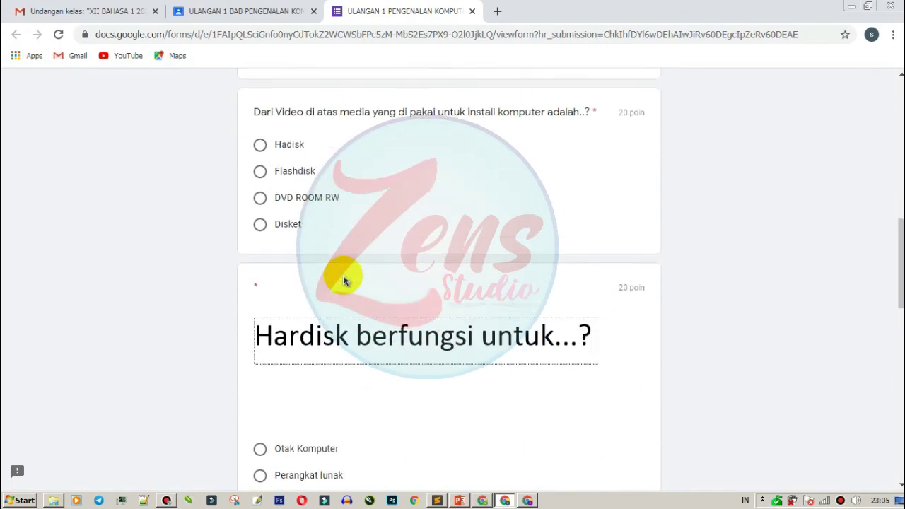
{"action": "scroll", "coordinate": [343, 276], "scroll_direction": "up", "scroll_amount": 6}
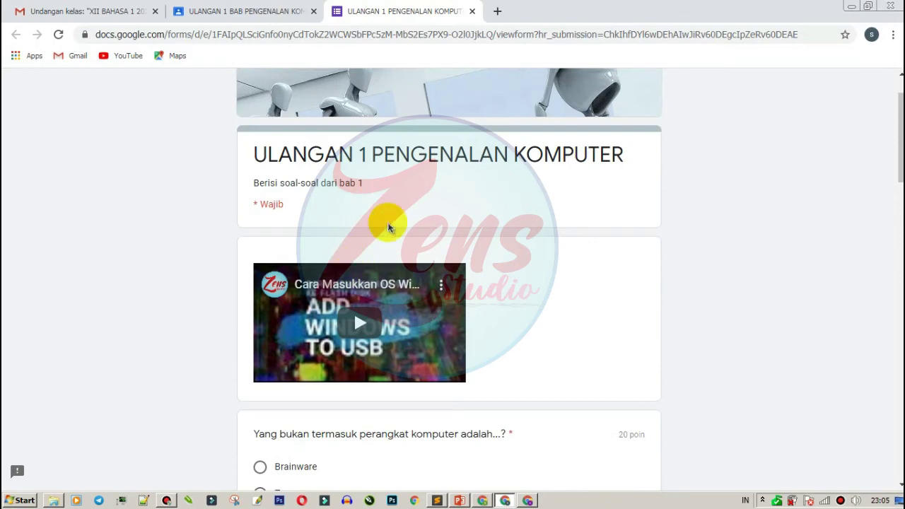
{"action": "scroll", "coordinate": [468, 277], "scroll_direction": "down", "scroll_amount": 5}
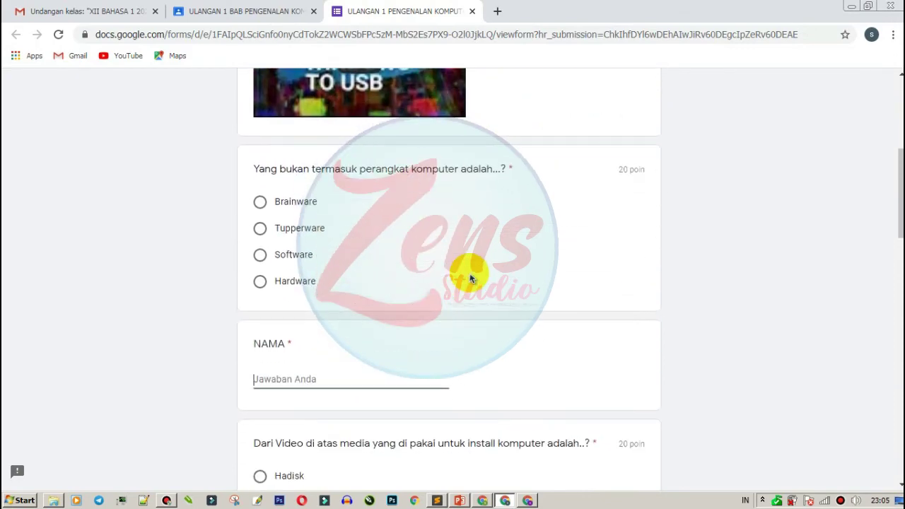
{"action": "scroll", "coordinate": [459, 274], "scroll_direction": "down", "scroll_amount": 2}
{"action": "scroll", "coordinate": [454, 275], "scroll_direction": "up", "scroll_amount": 1}
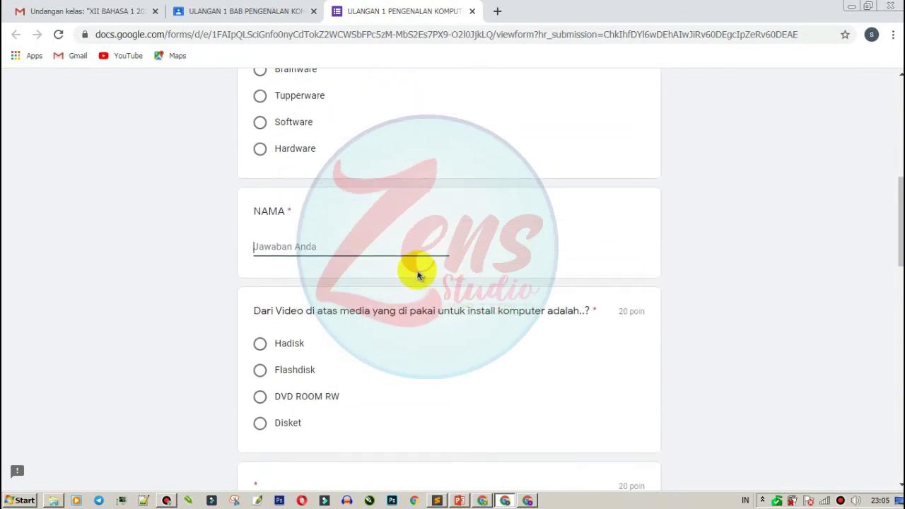
Step: Switch to the teacher's Classroom window, look over the class settings and close them without editing
{"action": "left_click", "coordinate": [485, 502]}
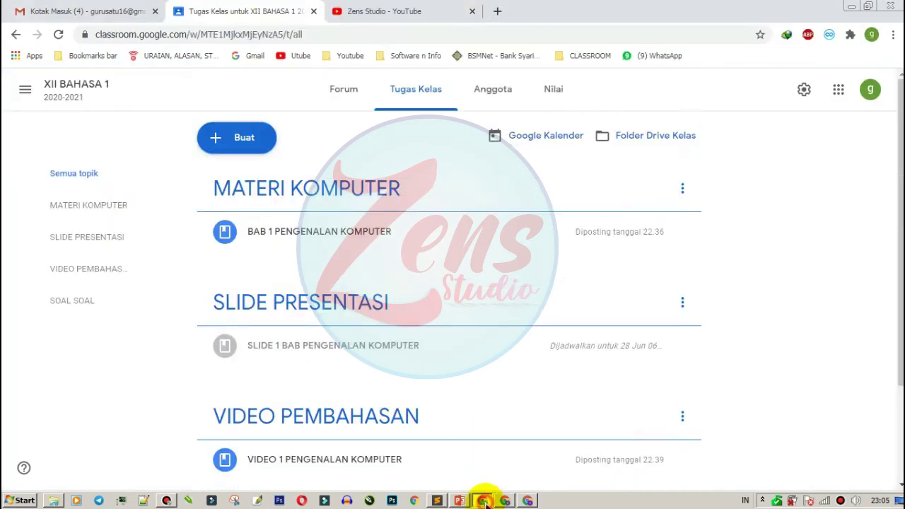
{"action": "left_click", "coordinate": [805, 91]}
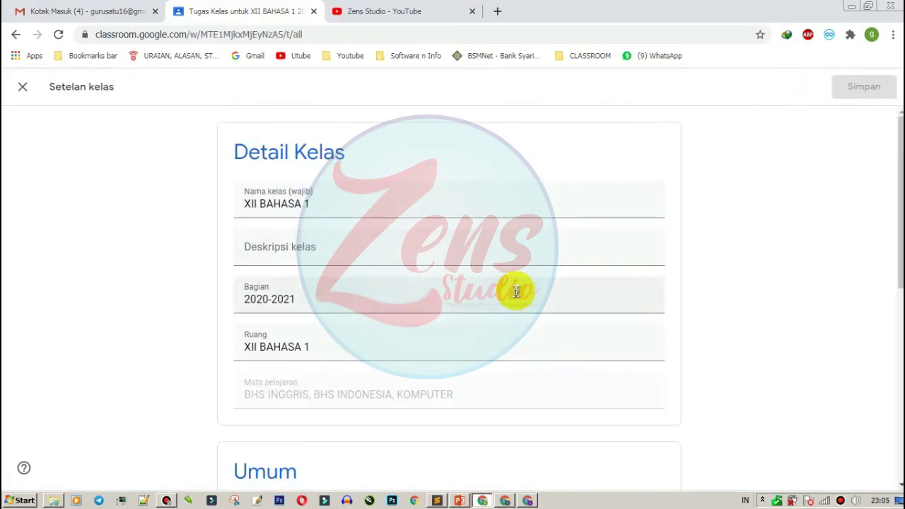
{"action": "scroll", "coordinate": [515, 293], "scroll_direction": "down", "scroll_amount": 10}
{"action": "left_click", "coordinate": [23, 86]}
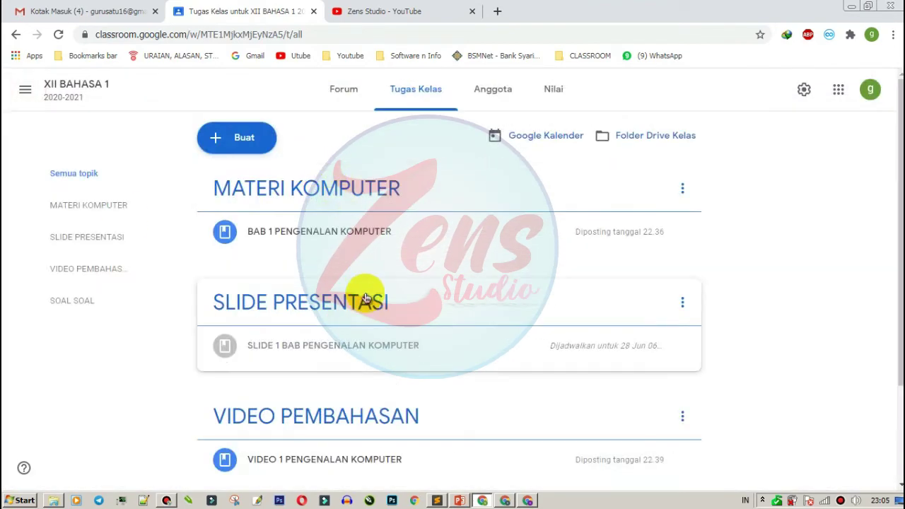
Step: Expand the ULANGAN 1 BAB PENGENALAN KOMPUTER assignment under SOAL SOAL and open its attached quiz form as the teacher
{"action": "scroll", "coordinate": [355, 346], "scroll_direction": "down", "scroll_amount": 1}
{"action": "scroll", "coordinate": [355, 347], "scroll_direction": "down", "scroll_amount": 1}
{"action": "left_click", "coordinate": [357, 451]}
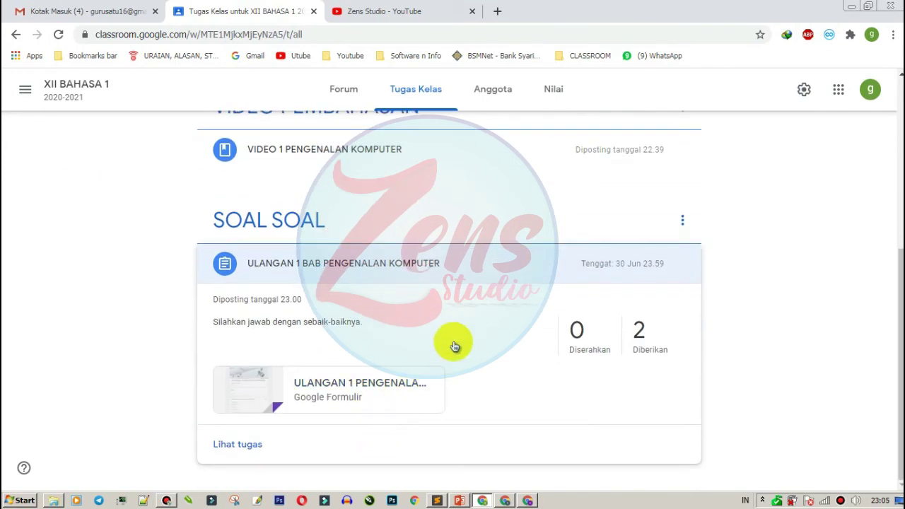
{"action": "left_click", "coordinate": [408, 389]}
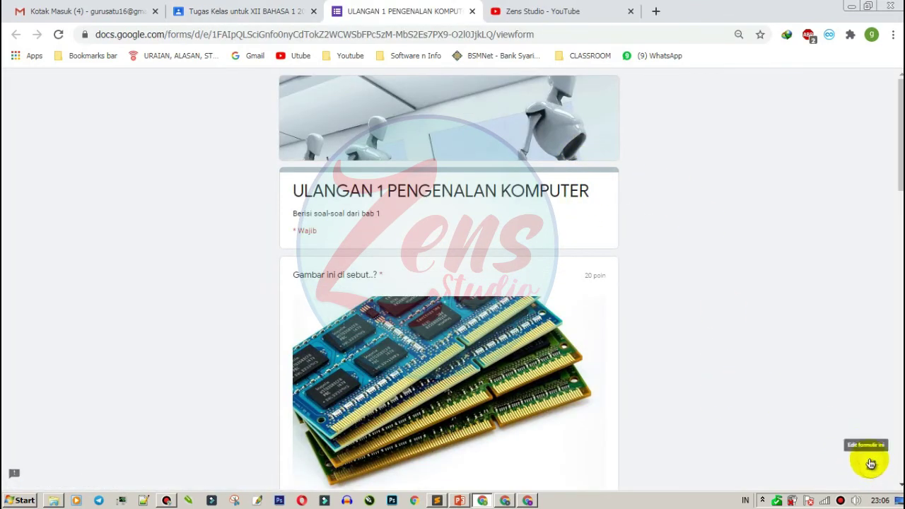
Step: Compare the quiz form in the first student's window with the teacher's copy, and return to the teacher's classwork page
{"action": "left_click", "coordinate": [505, 500]}
{"action": "scroll", "coordinate": [497, 228], "scroll_direction": "up", "scroll_amount": 6}
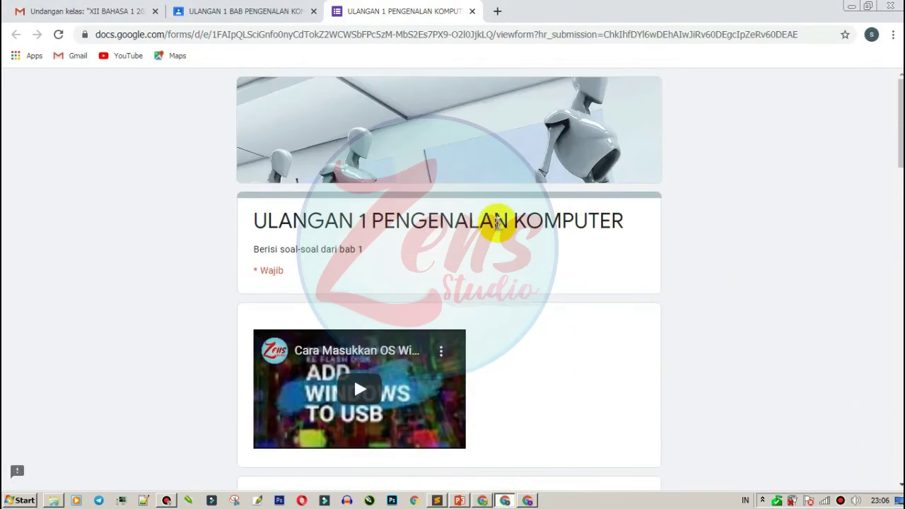
{"action": "scroll", "coordinate": [504, 244], "scroll_direction": "down", "scroll_amount": 4}
{"action": "scroll", "coordinate": [504, 244], "scroll_direction": "down", "scroll_amount": 5}
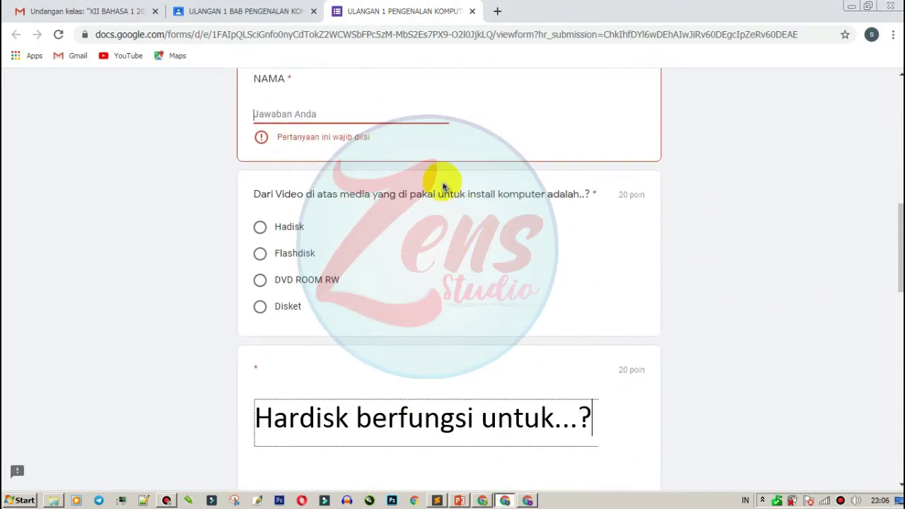
{"action": "left_click", "coordinate": [481, 501]}
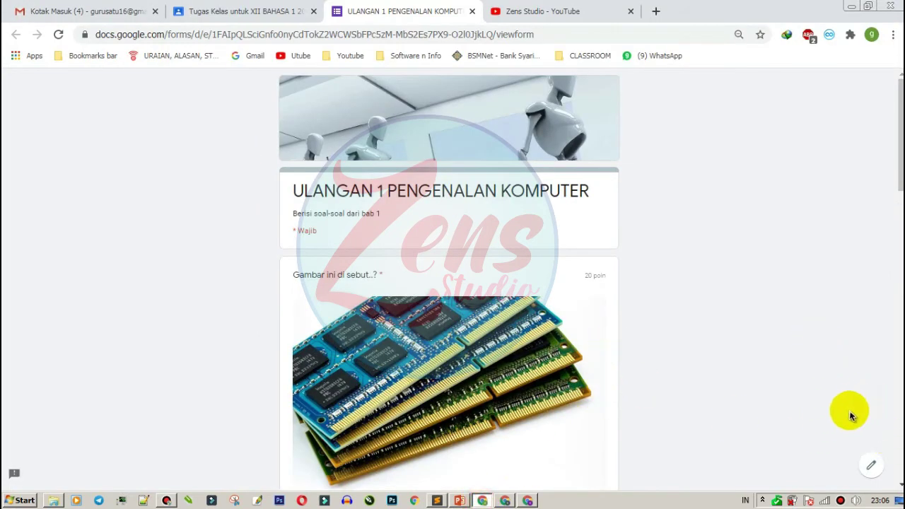
{"action": "left_click", "coordinate": [265, 12]}
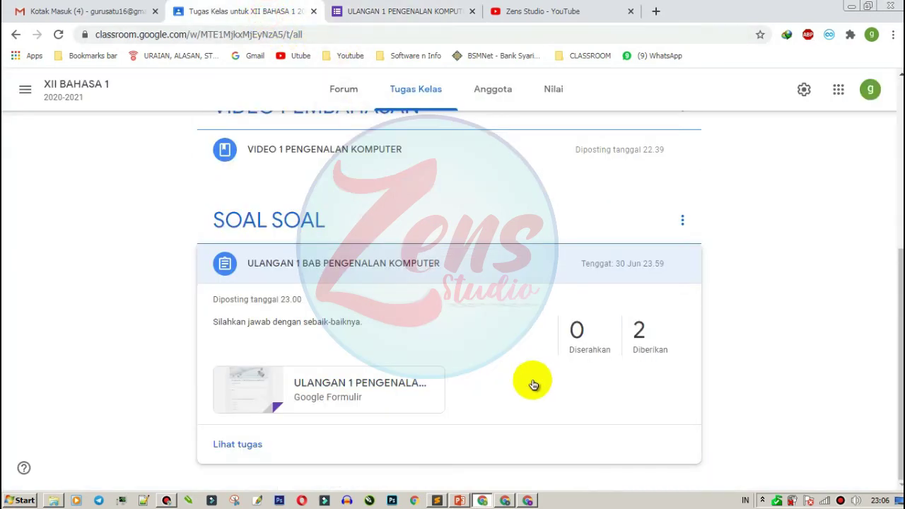
Step: Reopen the quiz form attached to the ULANGAN 1 BAB PENGENALAN KOMPUTER assignment, closing the older copy, and look through its questions
{"action": "scroll", "coordinate": [348, 265], "scroll_direction": "up", "scroll_amount": 5}
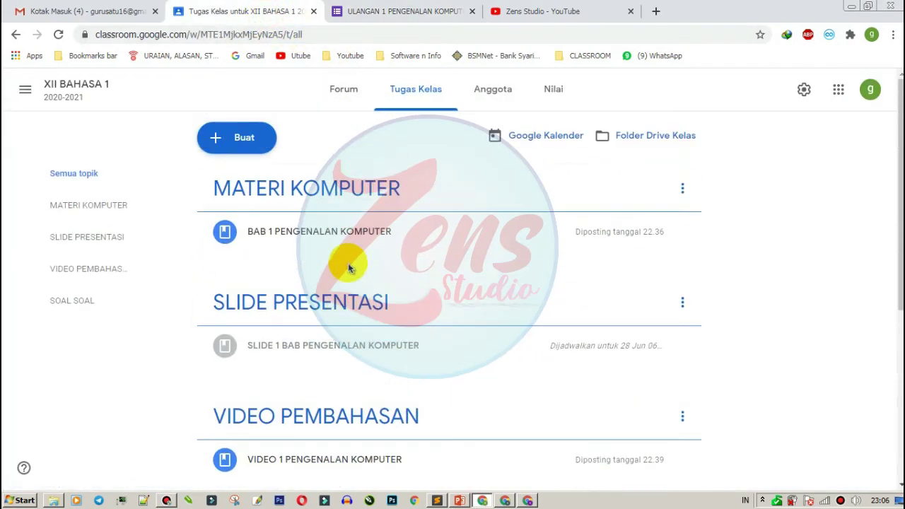
{"action": "scroll", "coordinate": [319, 380], "scroll_direction": "down", "scroll_amount": 5}
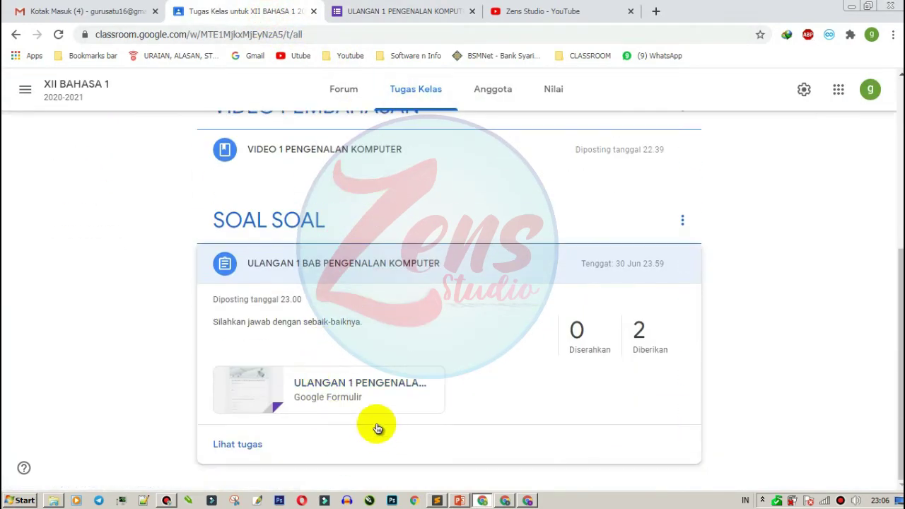
{"action": "left_click", "coordinate": [357, 400]}
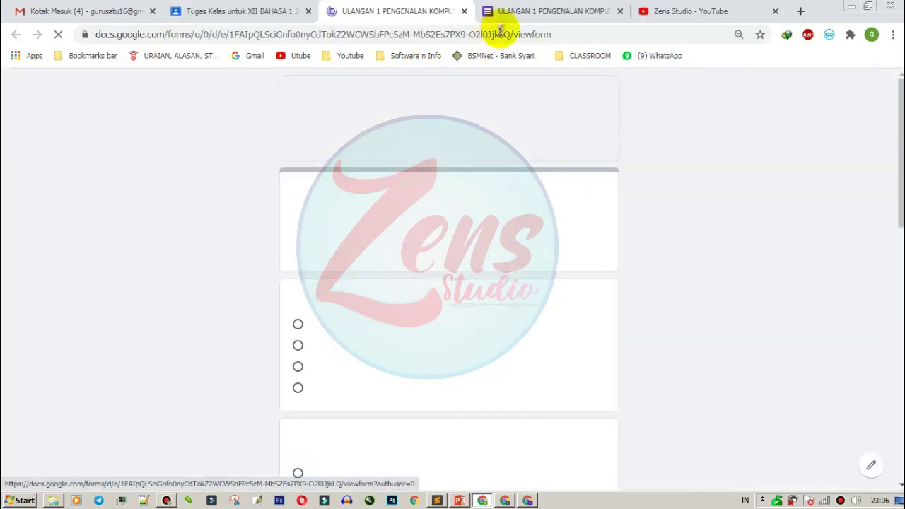
{"action": "left_click", "coordinate": [565, 13]}
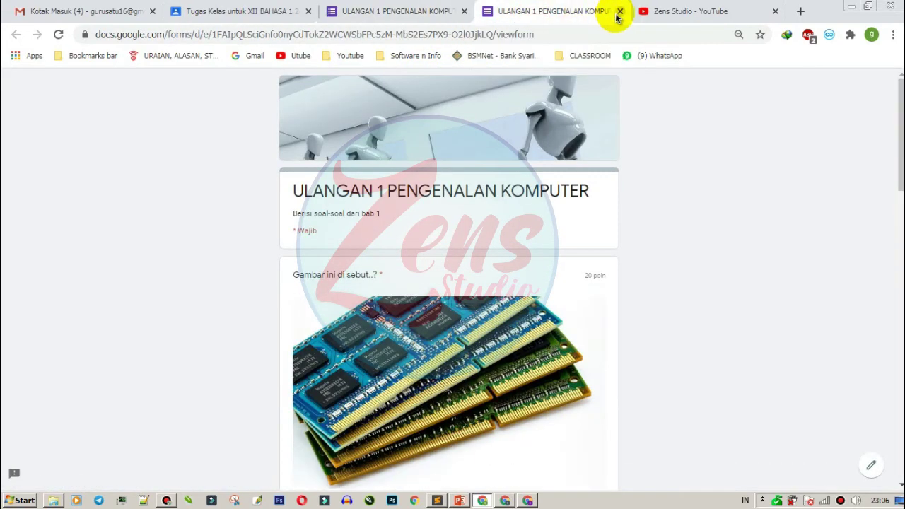
{"action": "left_click", "coordinate": [619, 11]}
{"action": "left_click", "coordinate": [429, 12]}
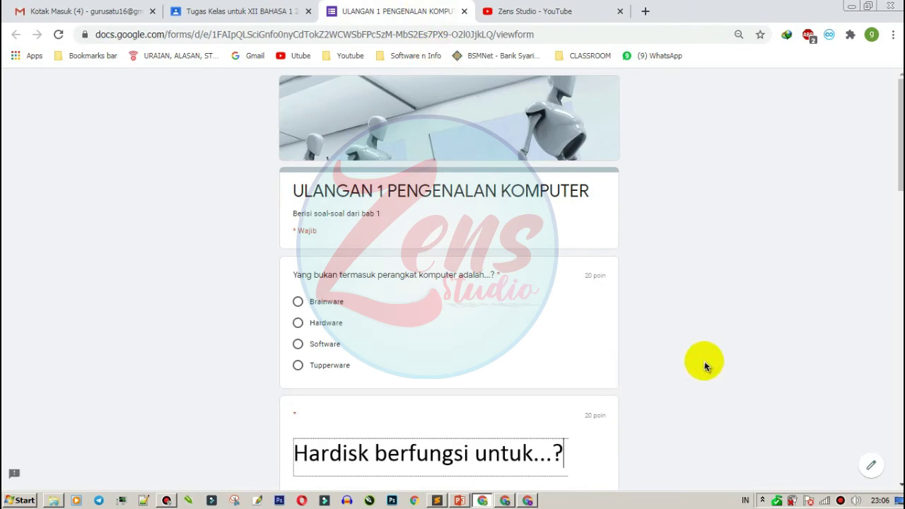
{"action": "scroll", "coordinate": [704, 367], "scroll_direction": "down", "scroll_amount": 5}
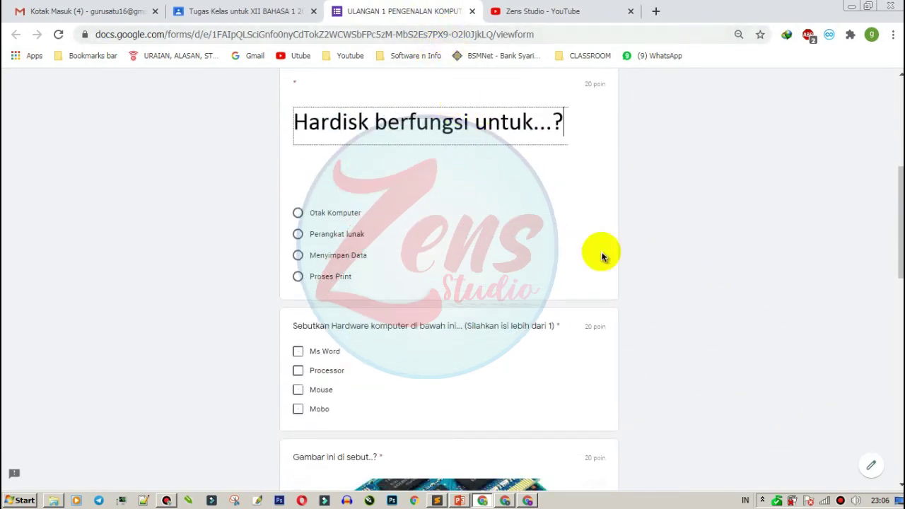
Step: Turn off "Acak urutan pertanyaan" in the quiz form's presentation settings, save, and close the form to return to the teacher's classwork page
{"action": "left_click", "coordinate": [873, 468]}
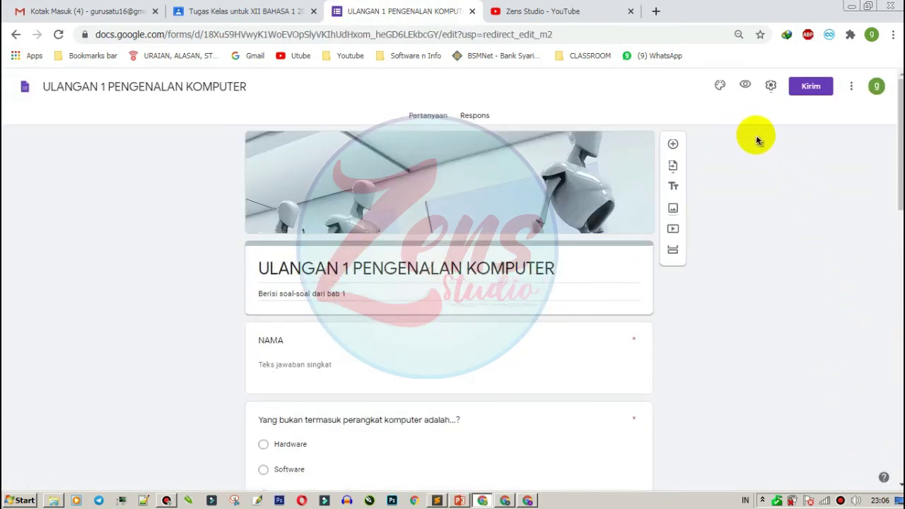
{"action": "left_click", "coordinate": [770, 87]}
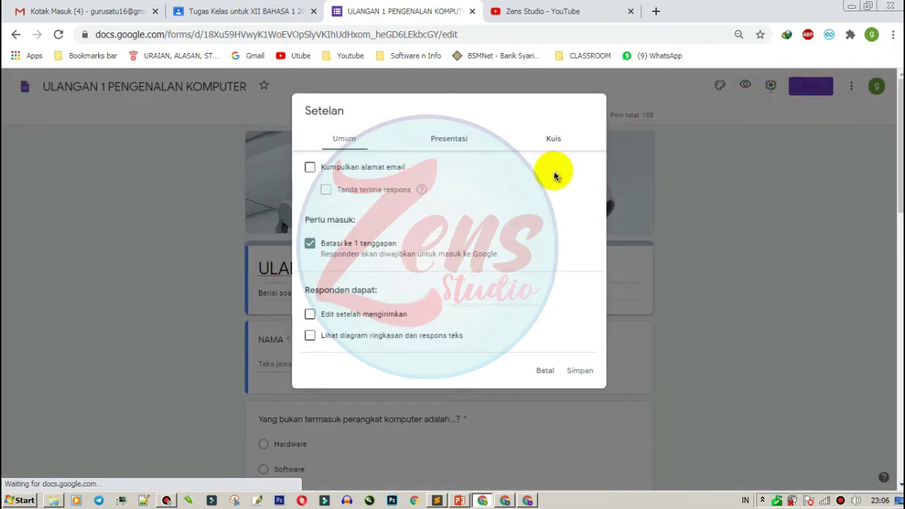
{"action": "left_click", "coordinate": [461, 140]}
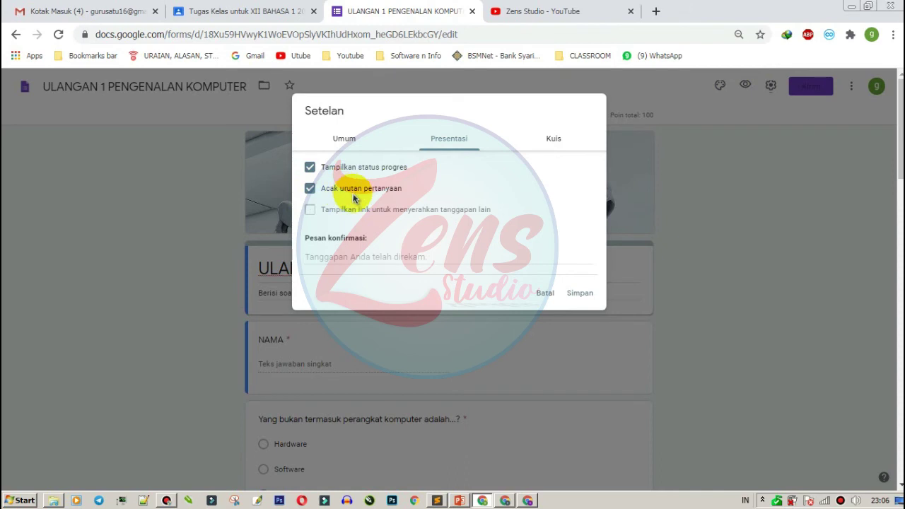
{"action": "left_click", "coordinate": [311, 189]}
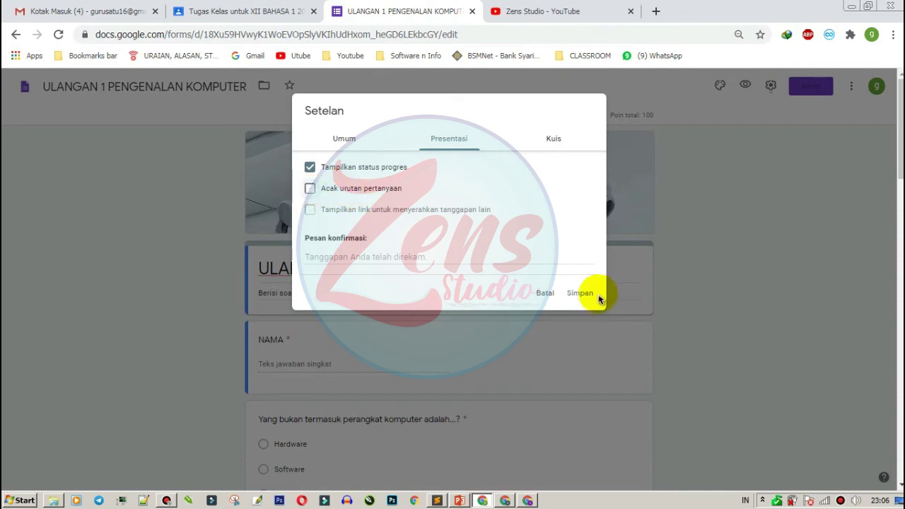
{"action": "left_click", "coordinate": [579, 297]}
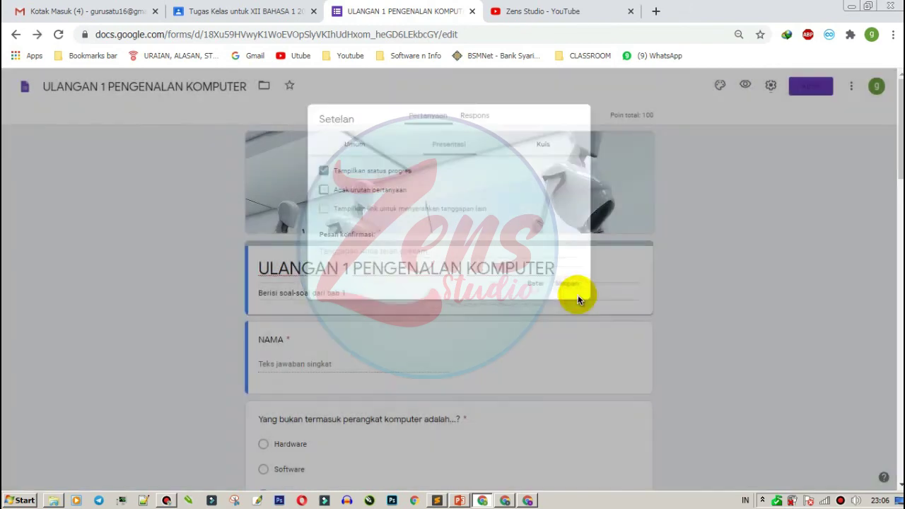
{"action": "left_click", "coordinate": [472, 11]}
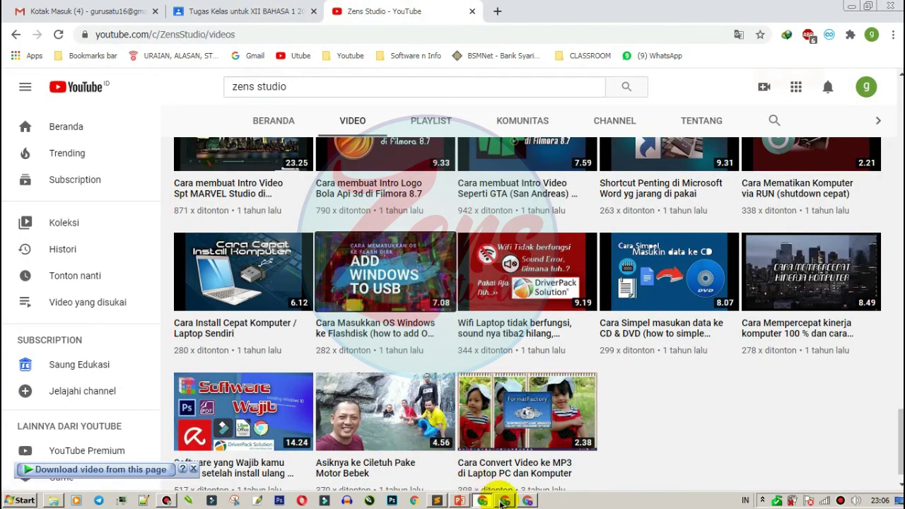
{"action": "left_click", "coordinate": [271, 11]}
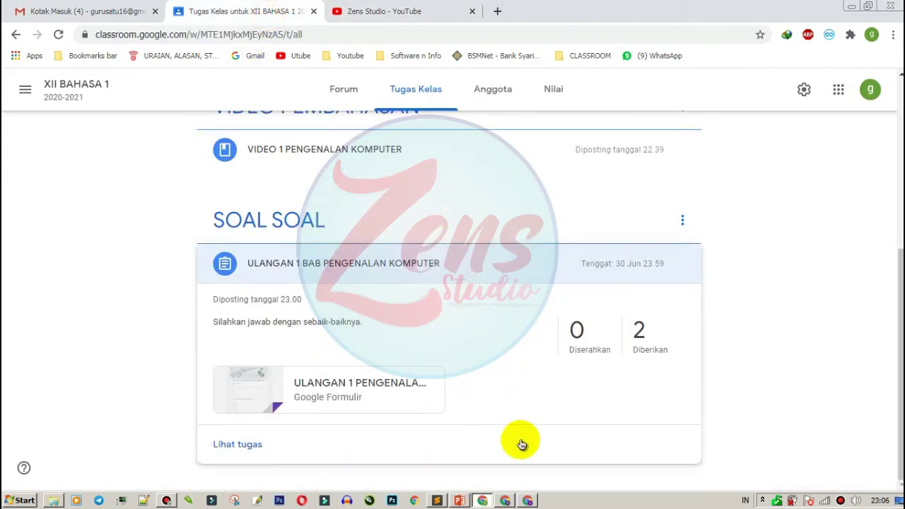
Step: Switch to the first student's window and reload the ULANGAN 1 PENGENALAN KOMPUTER quiz form
{"action": "left_click", "coordinate": [505, 499]}
{"action": "scroll", "coordinate": [228, 121], "scroll_direction": "up", "scroll_amount": 5}
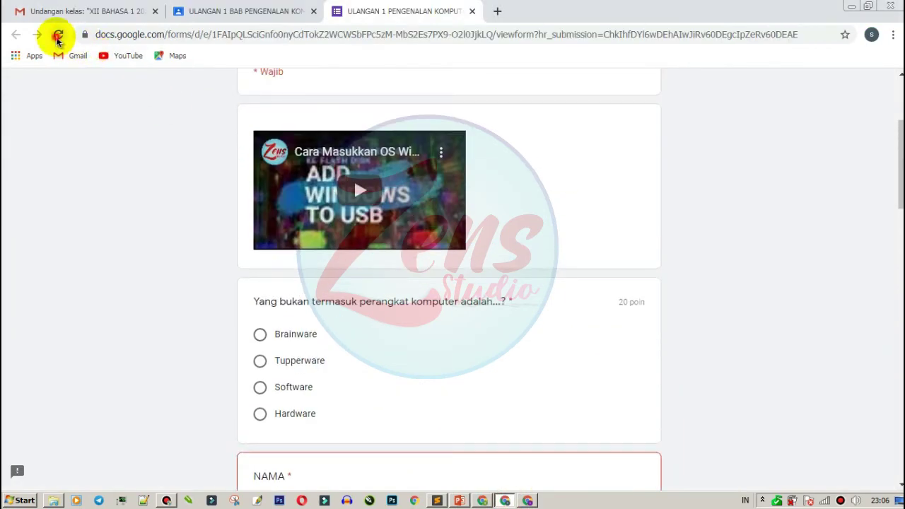
{"action": "left_click", "coordinate": [58, 37]}
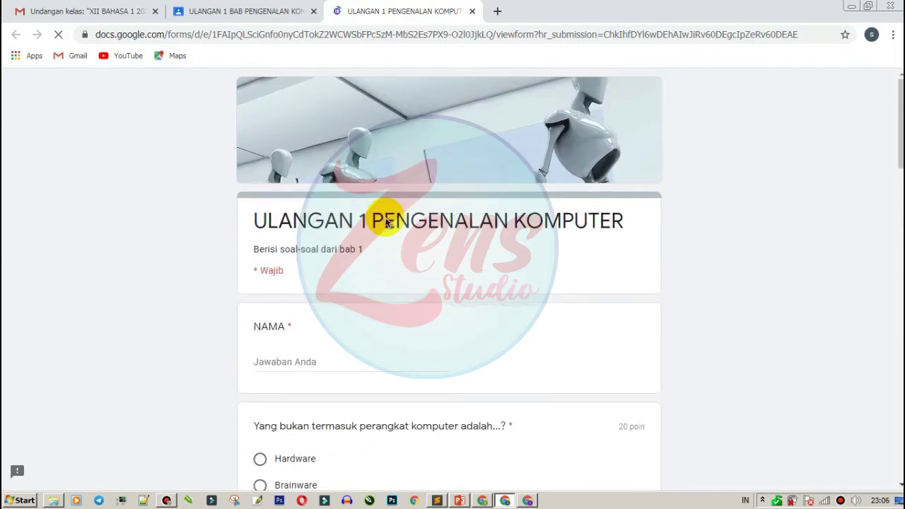
Step: Check the order of the reloaded quiz's questions, including the video's placement relative to the question about installation media
{"action": "scroll", "coordinate": [386, 223], "scroll_direction": "down", "scroll_amount": 20}
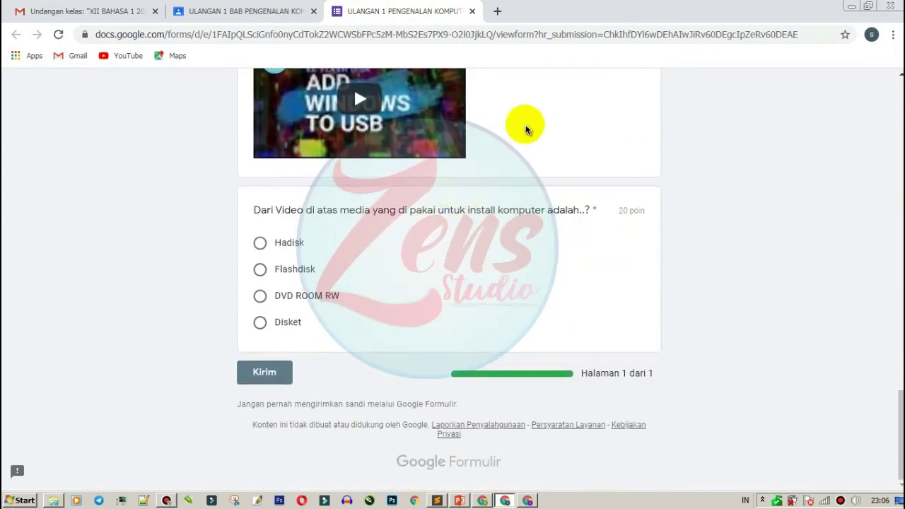
{"action": "scroll", "coordinate": [481, 247], "scroll_direction": "up", "scroll_amount": 2}
{"action": "scroll", "coordinate": [394, 309], "scroll_direction": "down", "scroll_amount": 2}
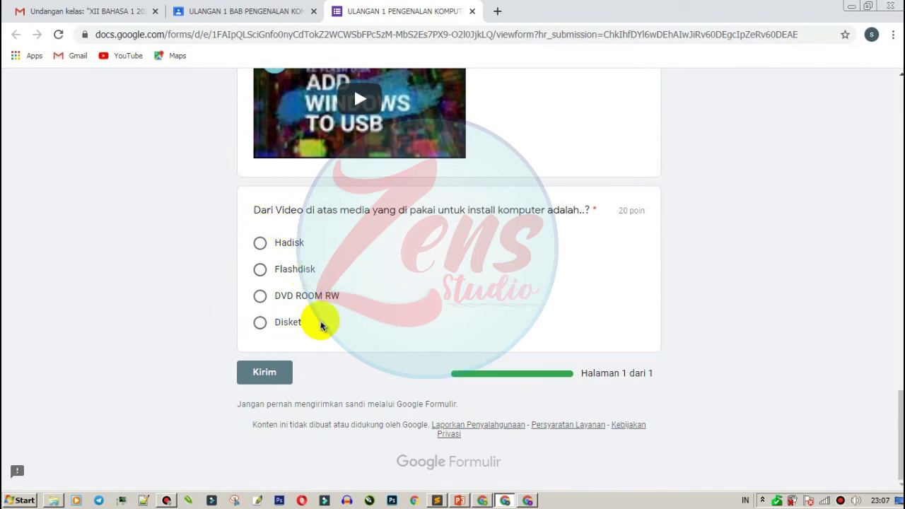
{"action": "scroll", "coordinate": [320, 326], "scroll_direction": "up", "scroll_amount": 6}
{"action": "scroll", "coordinate": [413, 303], "scroll_direction": "down", "scroll_amount": 5}
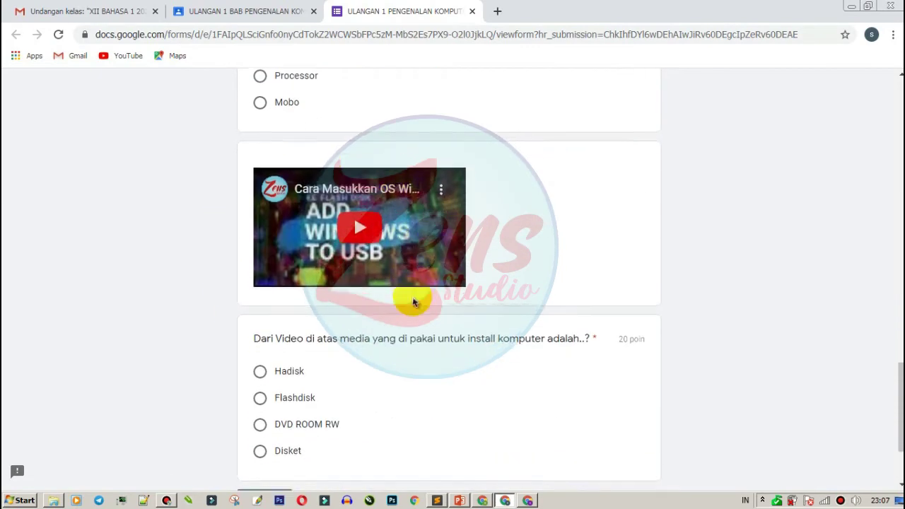
{"action": "scroll", "coordinate": [414, 302], "scroll_direction": "down", "scroll_amount": 1}
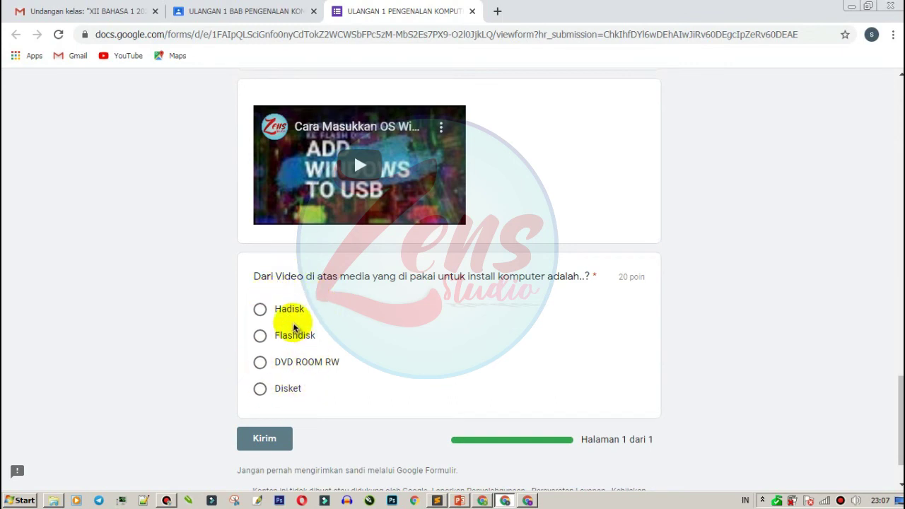
{"action": "scroll", "coordinate": [372, 299], "scroll_direction": "up", "scroll_amount": 15}
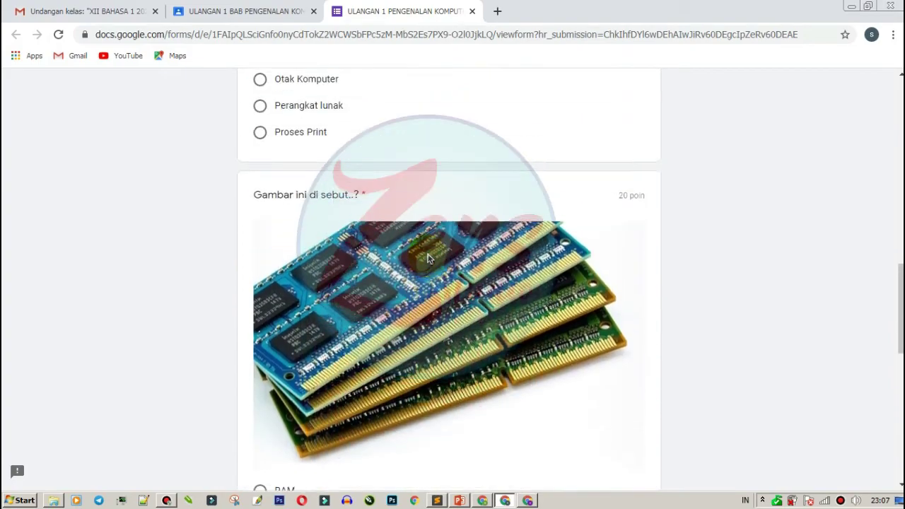
{"action": "scroll", "coordinate": [427, 260], "scroll_direction": "down", "scroll_amount": 15}
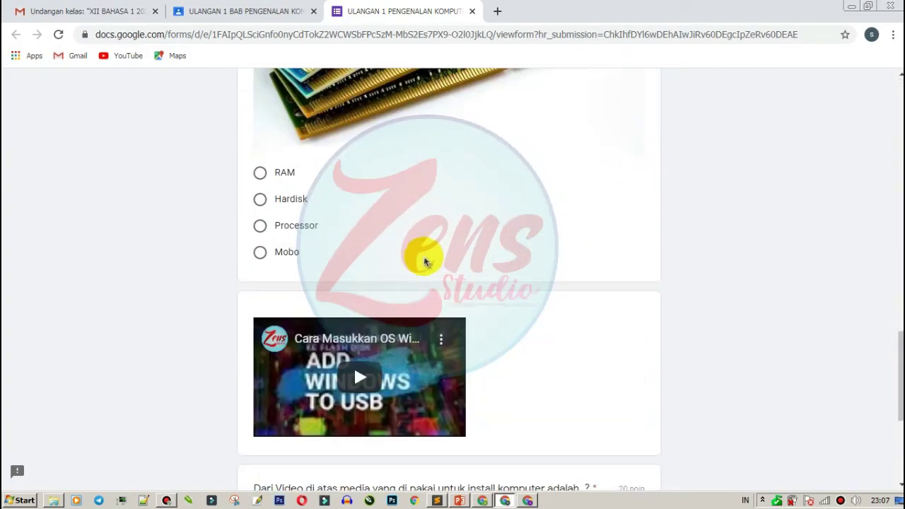
{"action": "scroll", "coordinate": [423, 260], "scroll_direction": "up", "scroll_amount": 15}
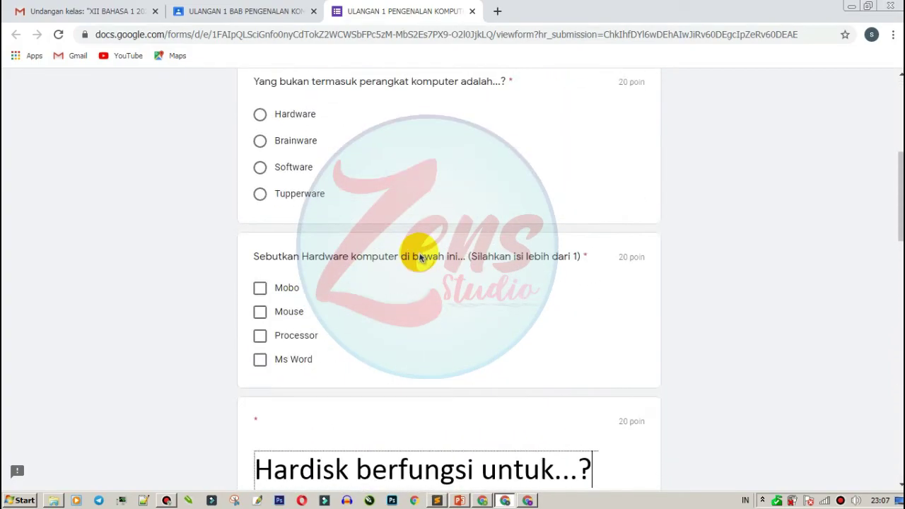
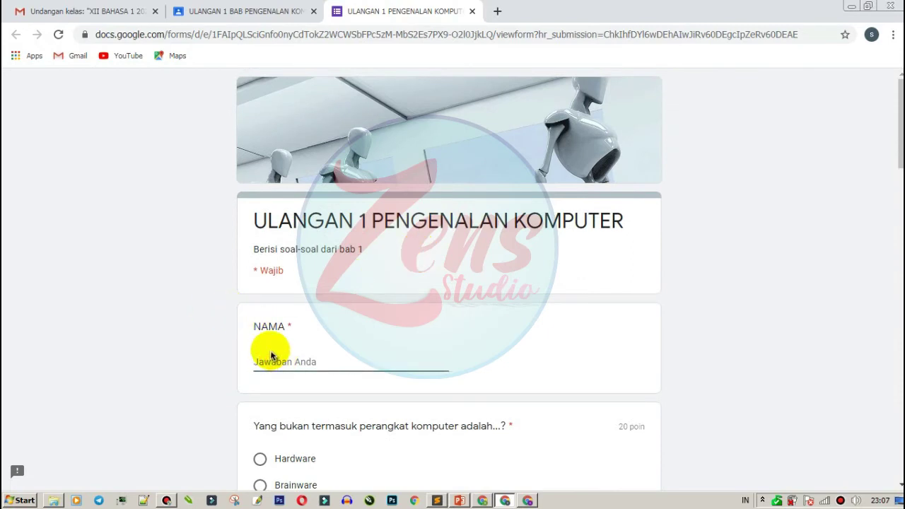
Step: Examine the NAMA field at the start of the student's quiz and the questions that follow it
{"action": "left_click", "coordinate": [343, 356]}
{"action": "scroll", "coordinate": [347, 350], "scroll_direction": "down", "scroll_amount": 1}
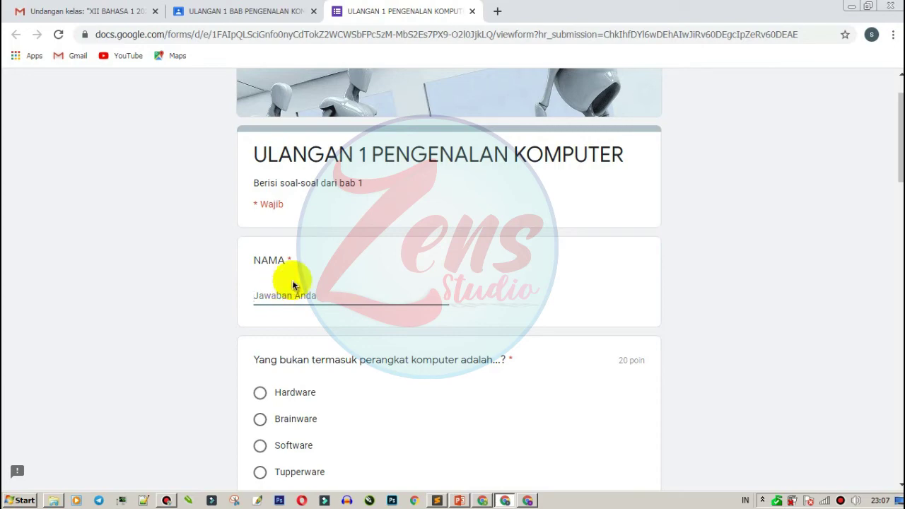
{"action": "scroll", "coordinate": [459, 285], "scroll_direction": "up", "scroll_amount": 1}
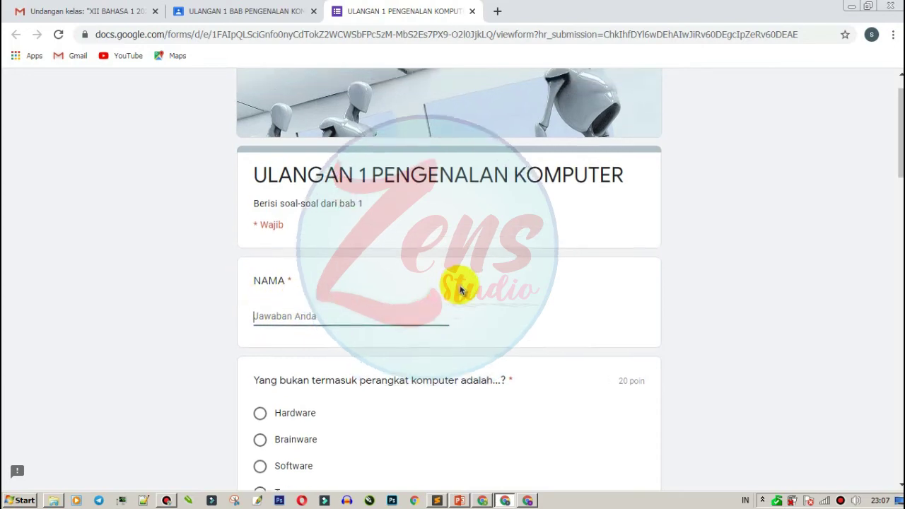
{"action": "scroll", "coordinate": [460, 289], "scroll_direction": "down", "scroll_amount": 5}
{"action": "scroll", "coordinate": [460, 289], "scroll_direction": "up", "scroll_amount": 4}
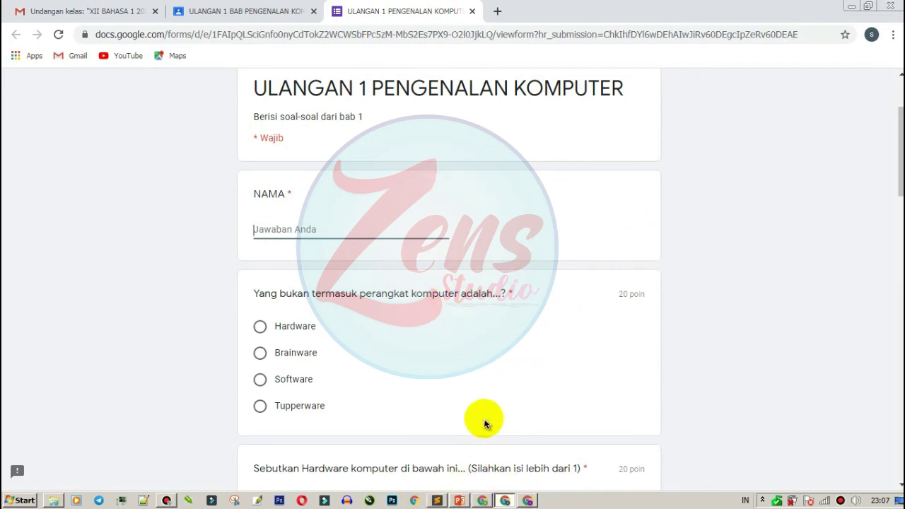
{"action": "scroll", "coordinate": [483, 418], "scroll_direction": "down", "scroll_amount": 14}
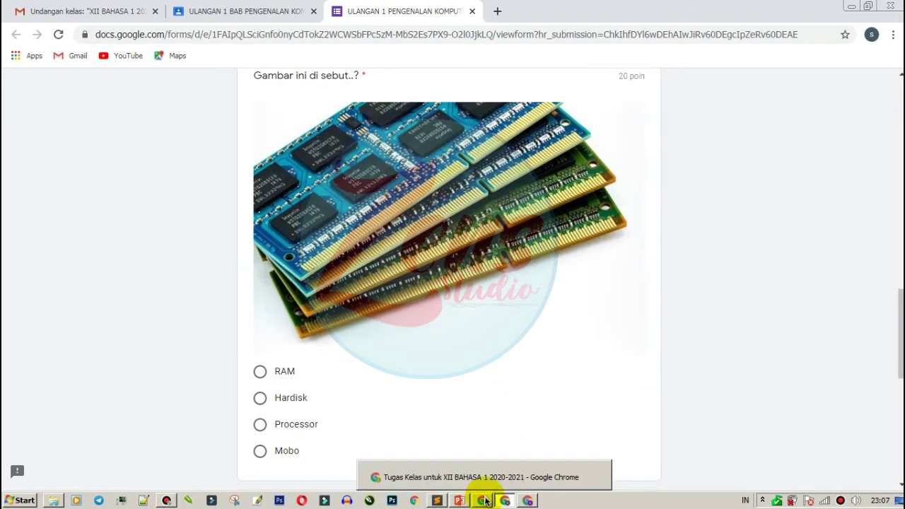
Step: Return to the teacher's window, reopen the quiz form attached to the assignment and bring it into edit mode
{"action": "left_click", "coordinate": [484, 501]}
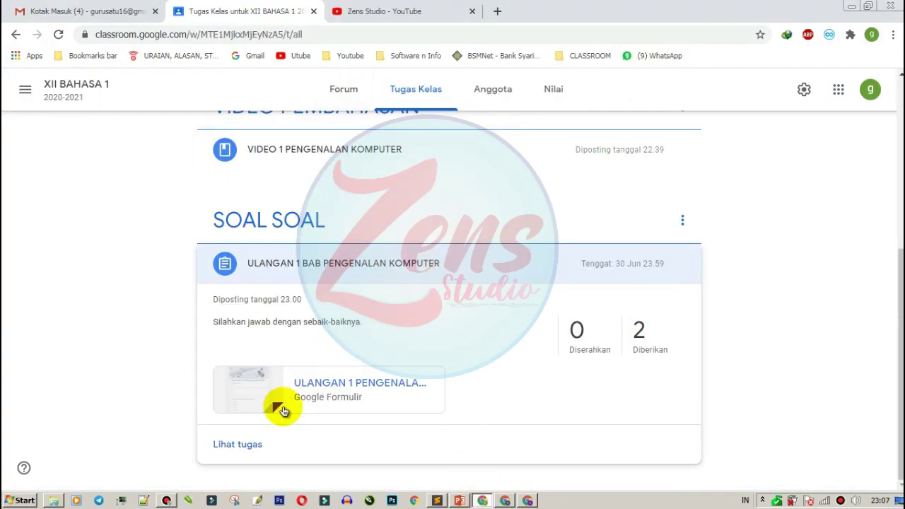
{"action": "left_click", "coordinate": [314, 405]}
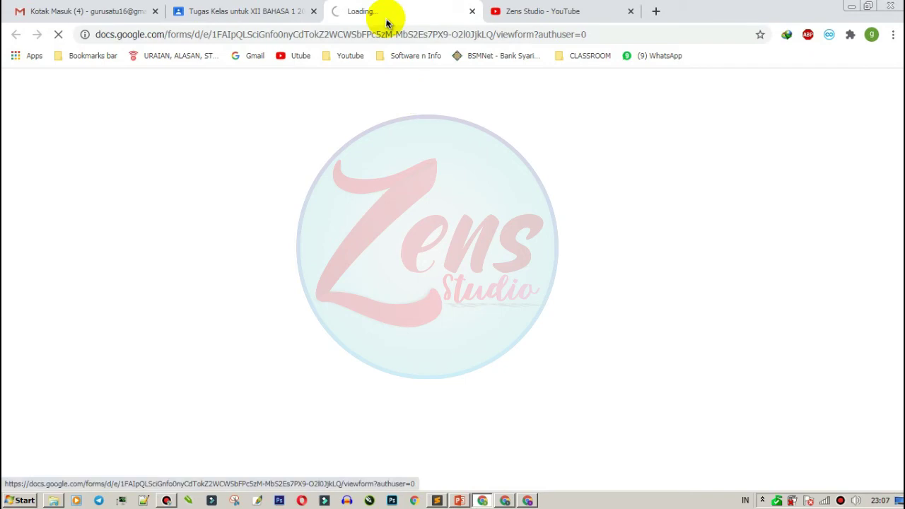
{"action": "scroll", "coordinate": [600, 318], "scroll_direction": "down", "scroll_amount": 10}
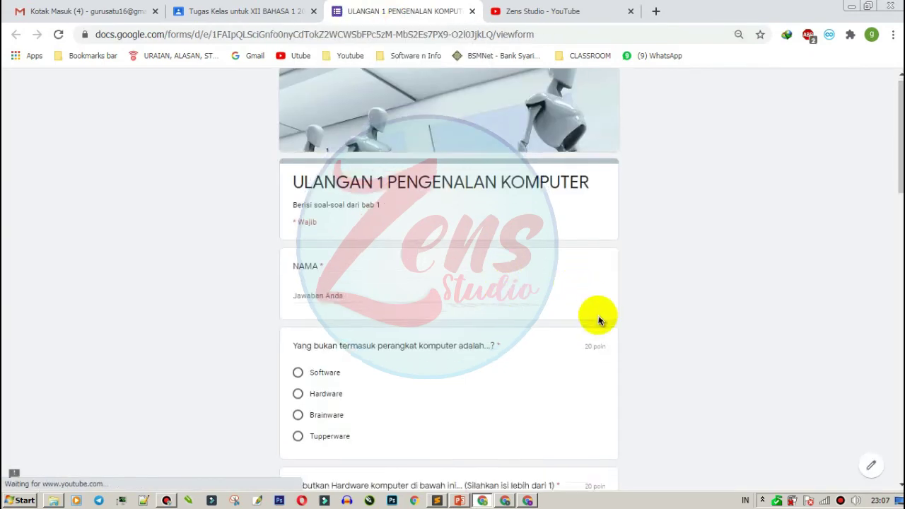
{"action": "left_click", "coordinate": [872, 468]}
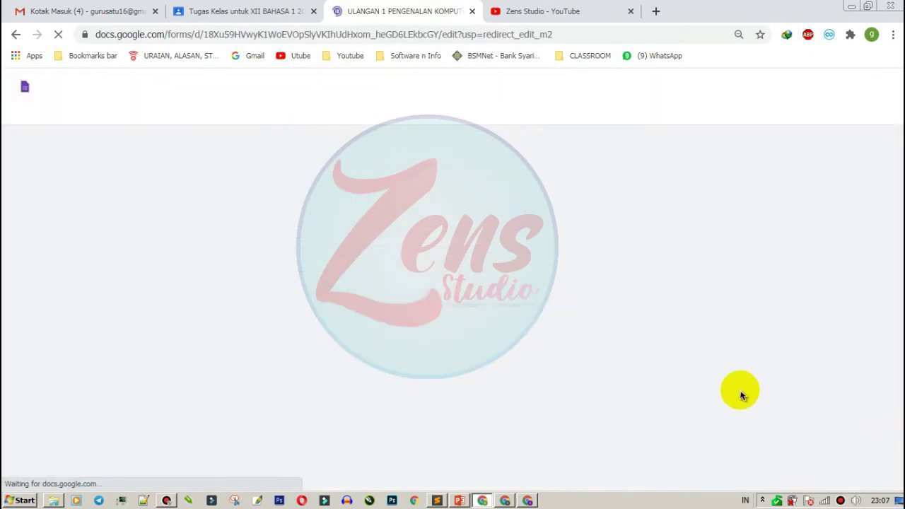
Step: Add a new section directly after the quiz's title block so that the NAMA field and questions fall into section 2
{"action": "scroll", "coordinate": [612, 283], "scroll_direction": "down", "scroll_amount": 15}
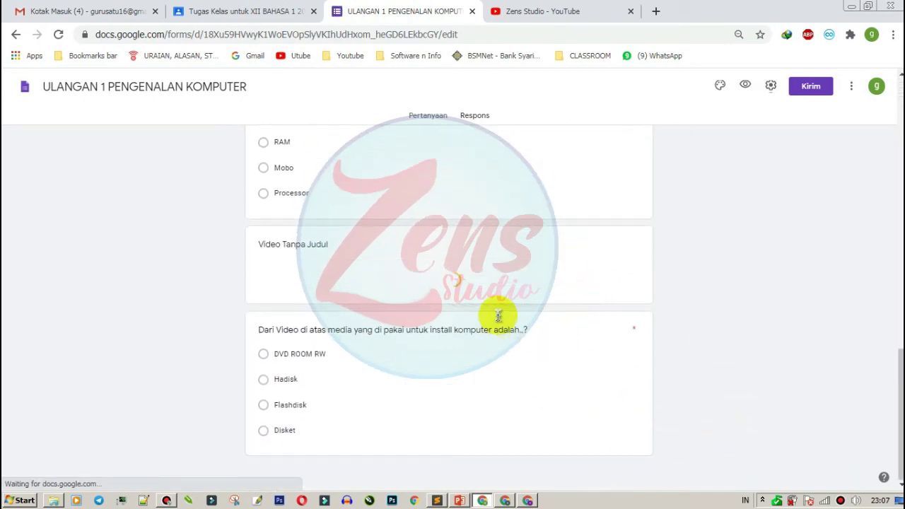
{"action": "scroll", "coordinate": [418, 308], "scroll_direction": "up", "scroll_amount": 15}
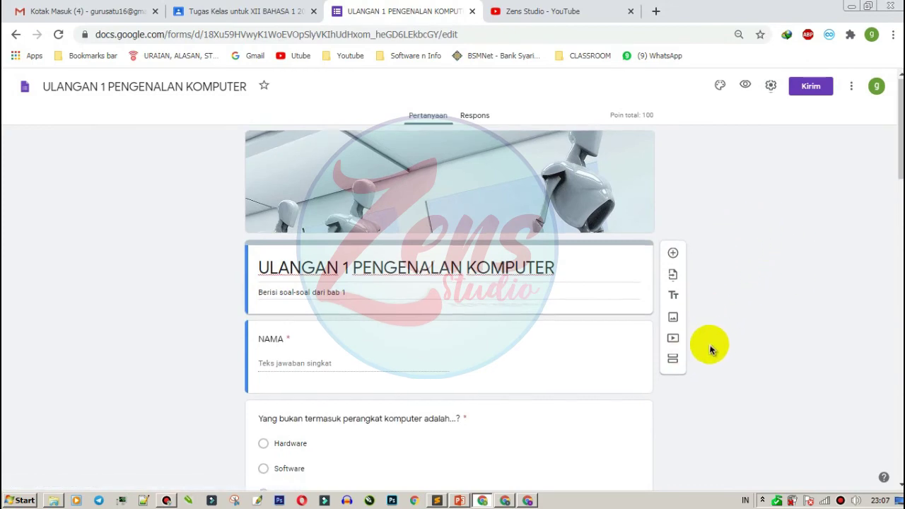
{"action": "left_click", "coordinate": [671, 365]}
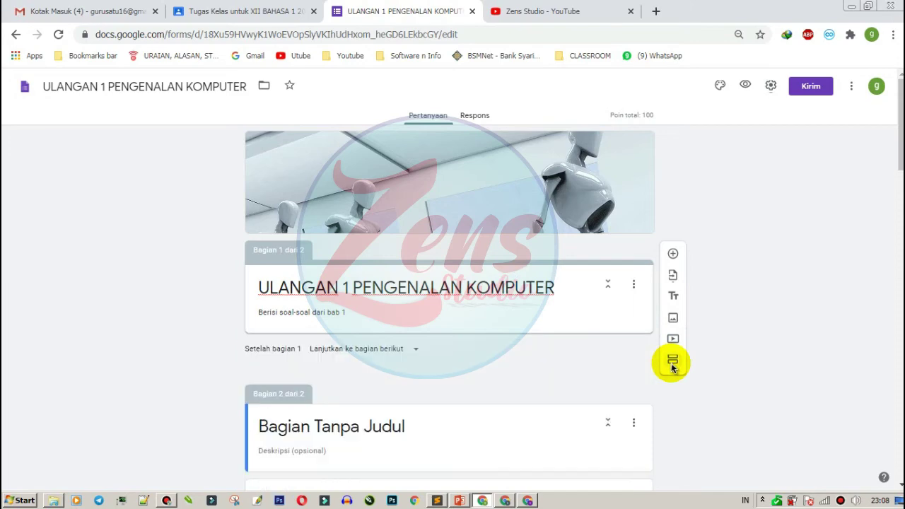
{"action": "scroll", "coordinate": [311, 272], "scroll_direction": "up", "scroll_amount": 2}
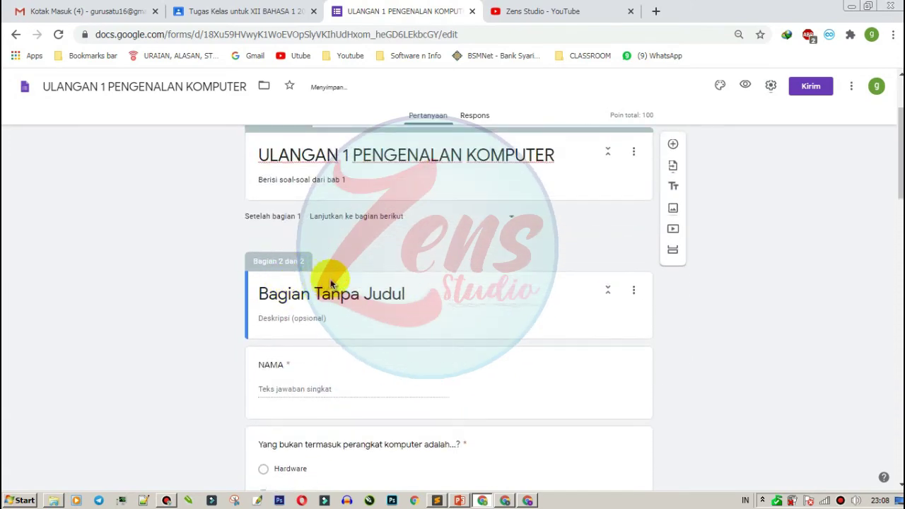
Step: Reorder the form's sections so the untitled section with the questions comes before the ULANGAN 1 PENGENALAN KOMPUTER section, and save the order
{"action": "scroll", "coordinate": [295, 248], "scroll_direction": "up", "scroll_amount": 2}
{"action": "scroll", "coordinate": [312, 280], "scroll_direction": "down", "scroll_amount": 3}
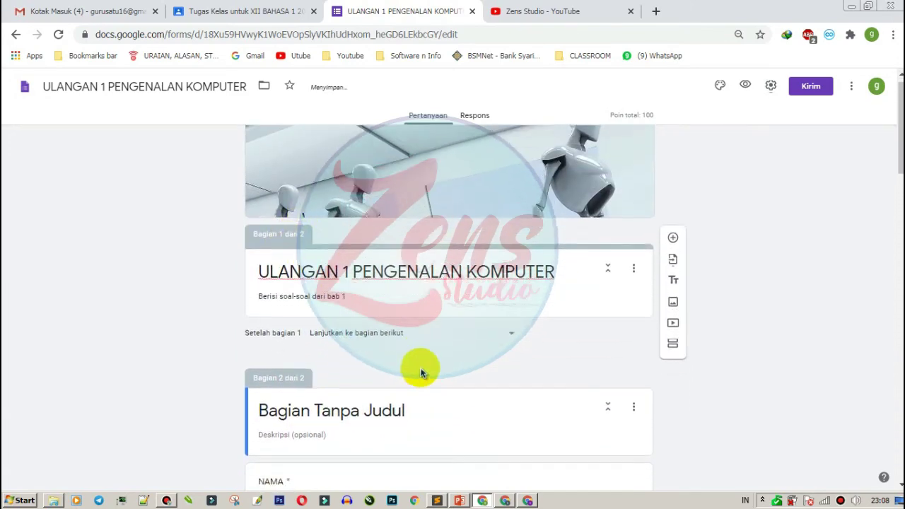
{"action": "left_click", "coordinate": [445, 210]}
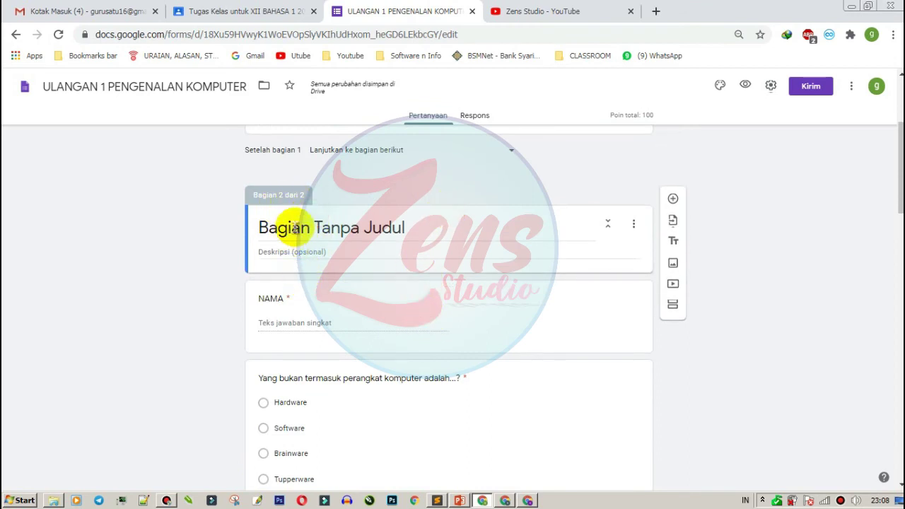
{"action": "left_click", "coordinate": [631, 227]}
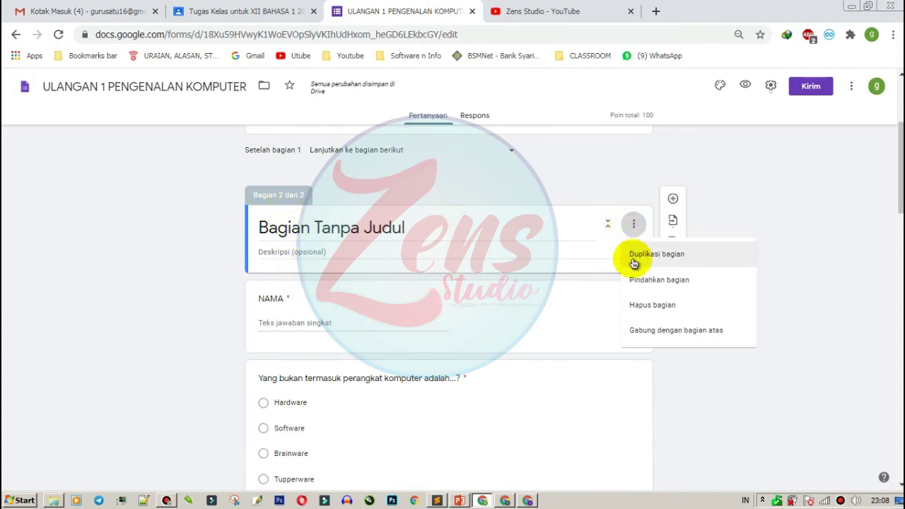
{"action": "left_click", "coordinate": [665, 283]}
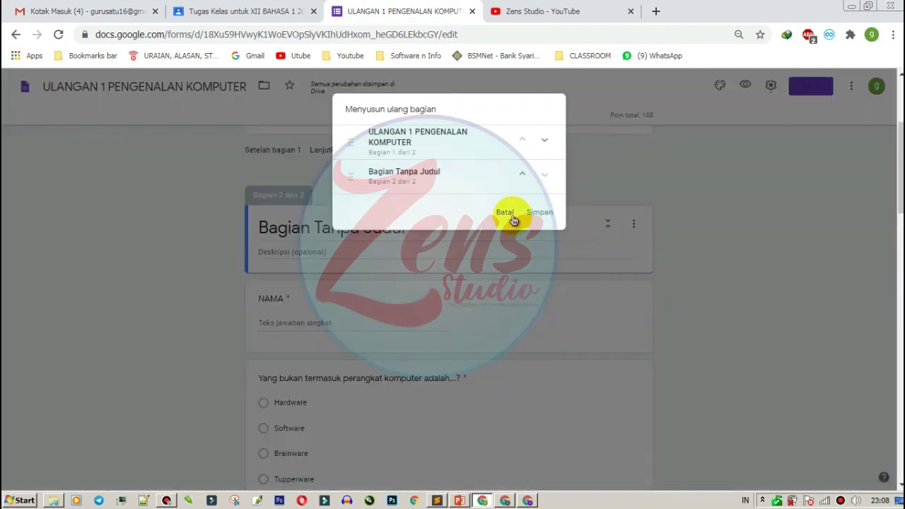
{"action": "left_click", "coordinate": [521, 175]}
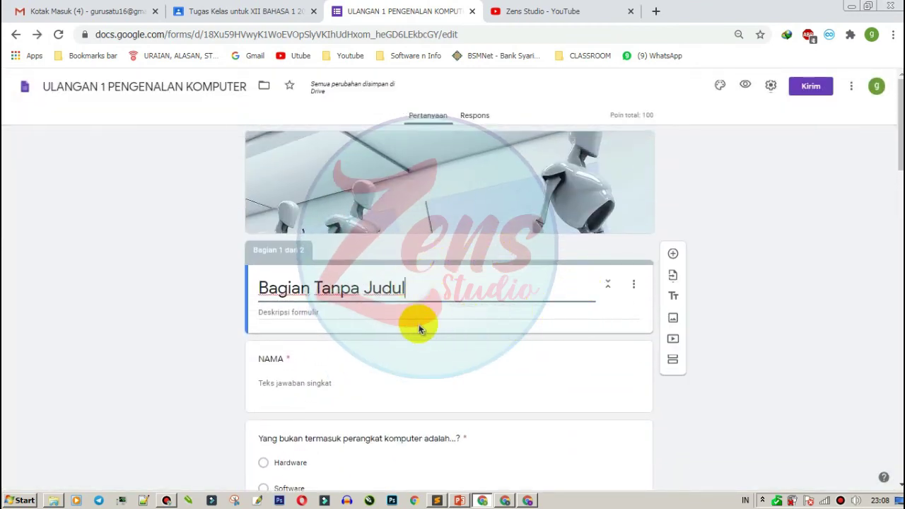
{"action": "scroll", "coordinate": [403, 330], "scroll_direction": "down", "scroll_amount": 1}
{"action": "scroll", "coordinate": [395, 332], "scroll_direction": "down", "scroll_amount": 15}
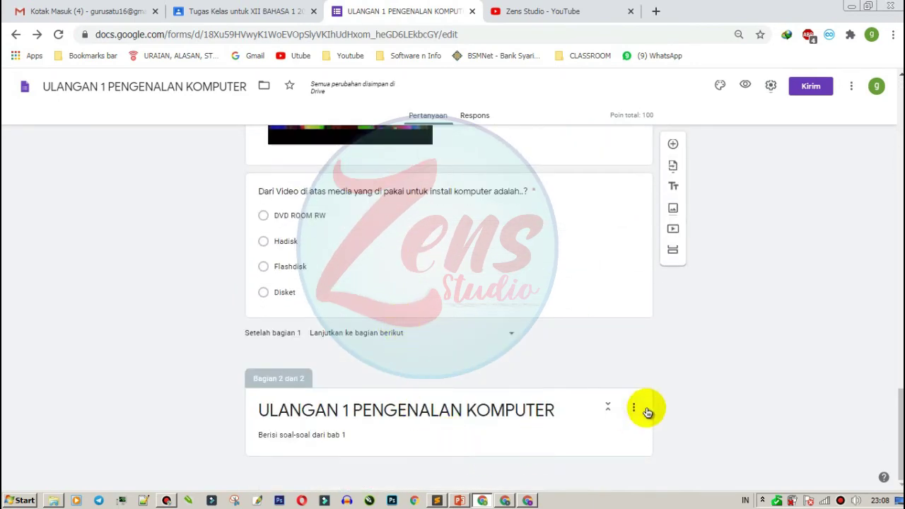
{"action": "left_click", "coordinate": [632, 404]}
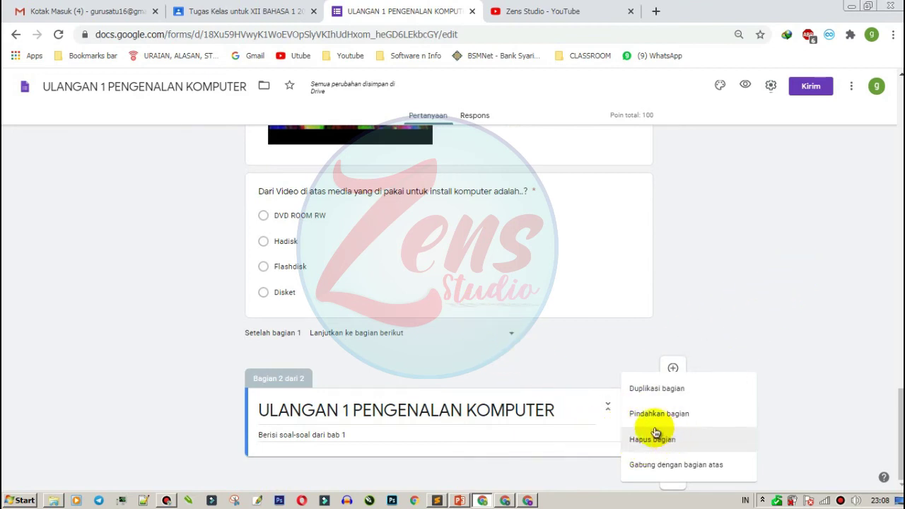
{"action": "left_click", "coordinate": [775, 311]}
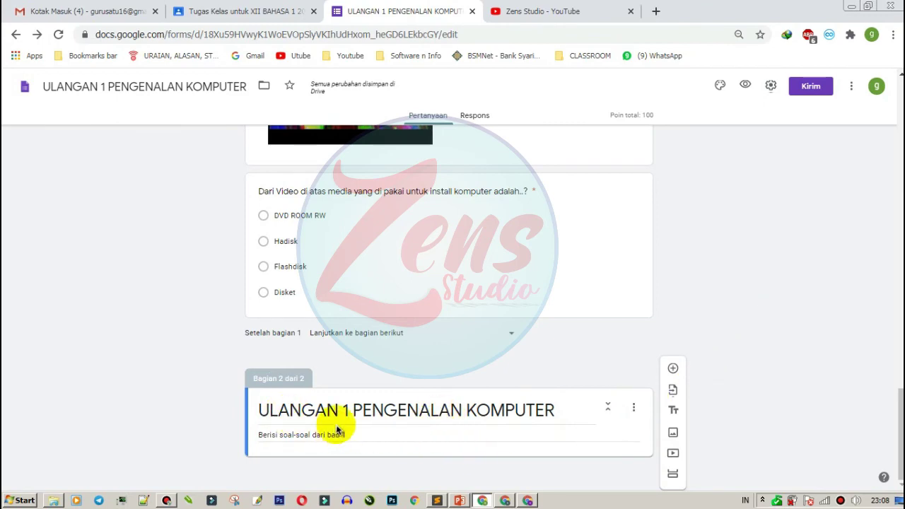
Step: Replace the first section's title with "ULANGAN 1 PENGENALAN KOMPUTER", copied from the title of section 2
{"action": "scroll", "coordinate": [462, 323], "scroll_direction": "up", "scroll_amount": 20}
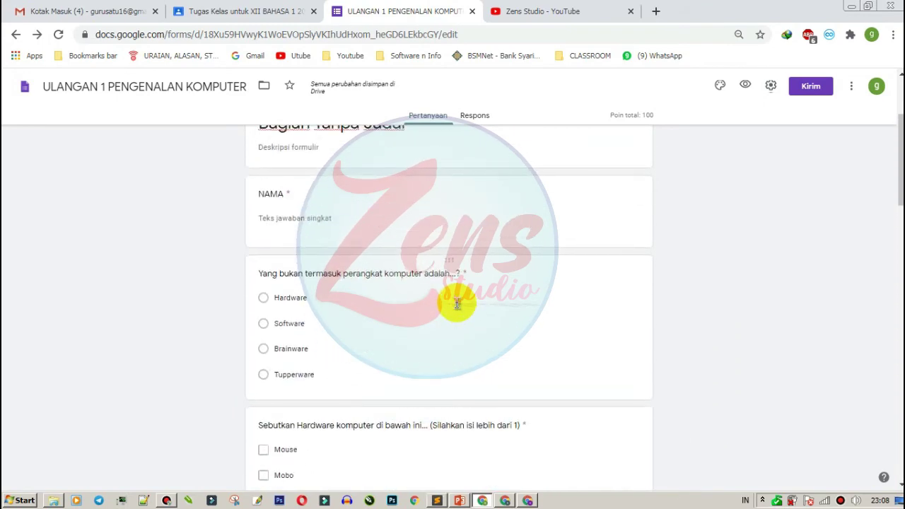
{"action": "left_click", "coordinate": [375, 297]}
{"action": "triple_click", "coordinate": [370, 298]}
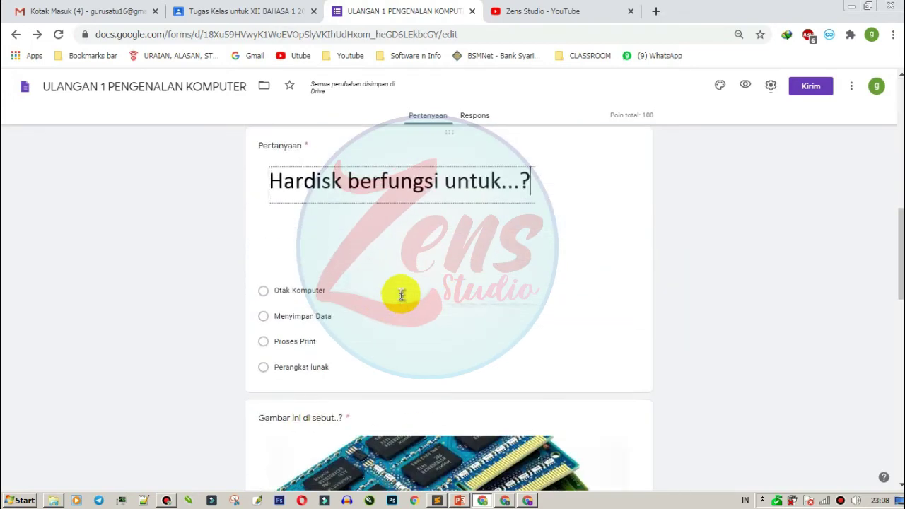
{"action": "scroll", "coordinate": [402, 296], "scroll_direction": "down", "scroll_amount": 10}
{"action": "scroll", "coordinate": [402, 368], "scroll_direction": "up", "scroll_amount": 1}
{"action": "scroll", "coordinate": [403, 380], "scroll_direction": "down", "scroll_amount": 1}
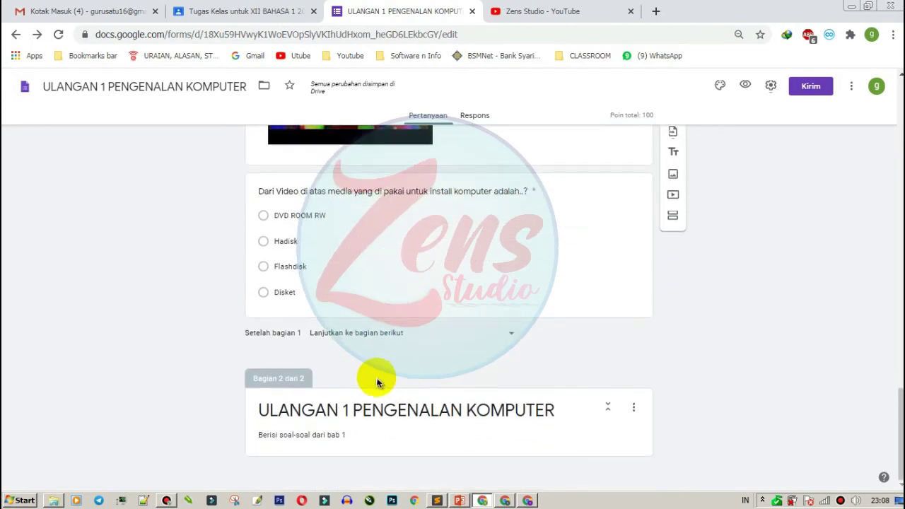
{"action": "triple_click", "coordinate": [263, 409]}
{"action": "key", "text": "ctrl+c"}
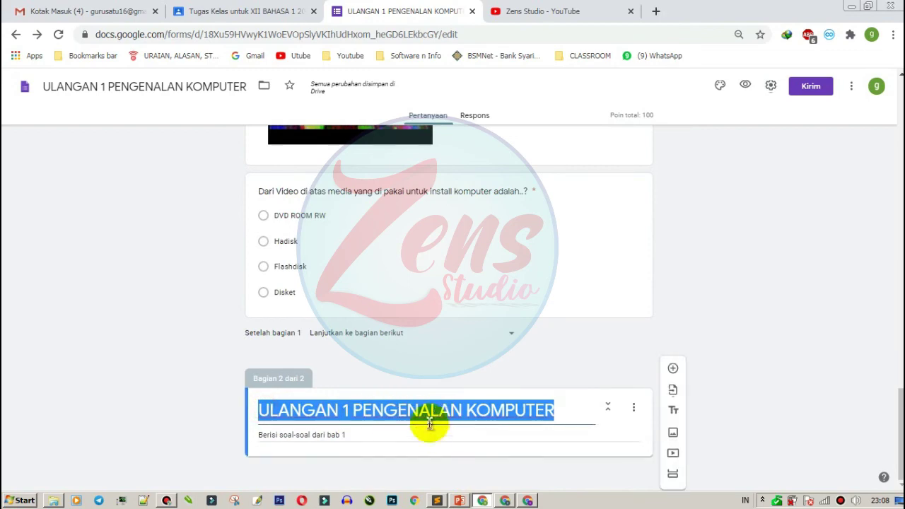
{"action": "scroll", "coordinate": [437, 429], "scroll_direction": "up", "scroll_amount": 20}
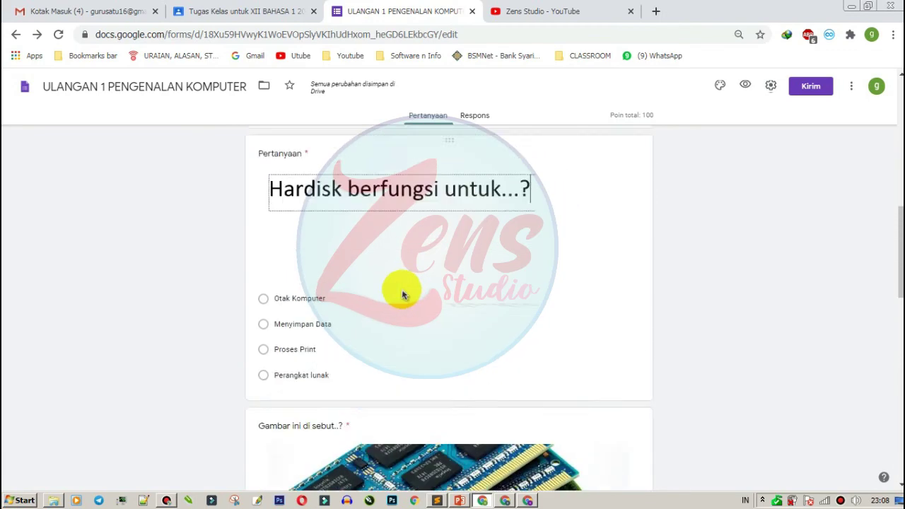
{"action": "left_click", "coordinate": [371, 270]}
{"action": "triple_click", "coordinate": [368, 223]}
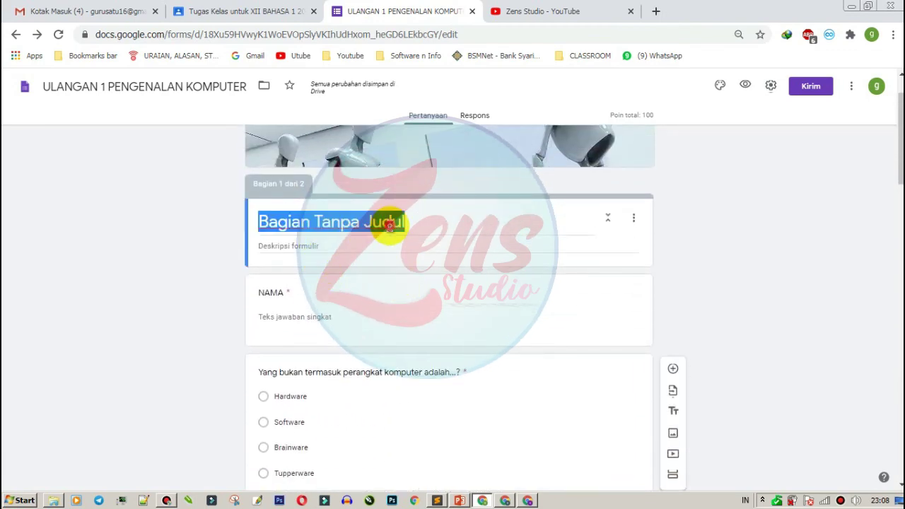
{"action": "key", "text": "ctrl+v"}
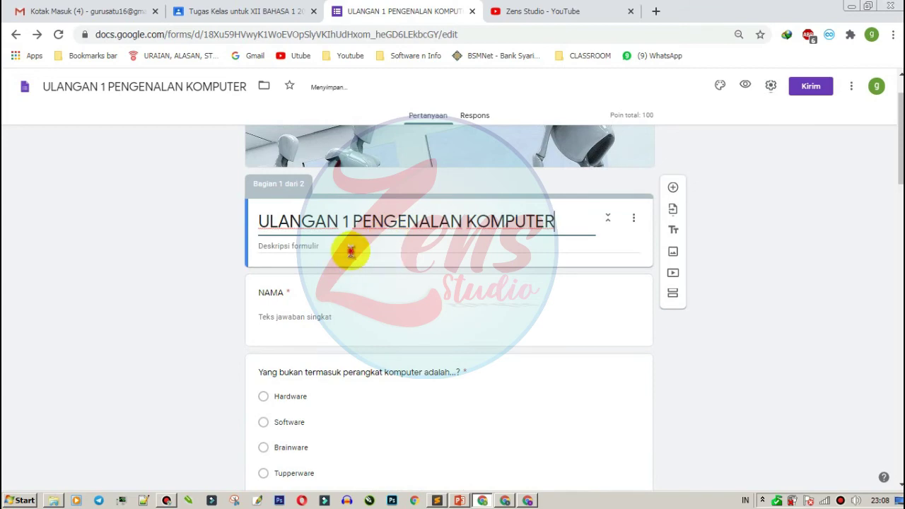
Step: Copy the description "Berisi soal-soal dari bab 1" from section 2 into the form description of the first section
{"action": "scroll", "coordinate": [348, 251], "scroll_direction": "down", "scroll_amount": 15}
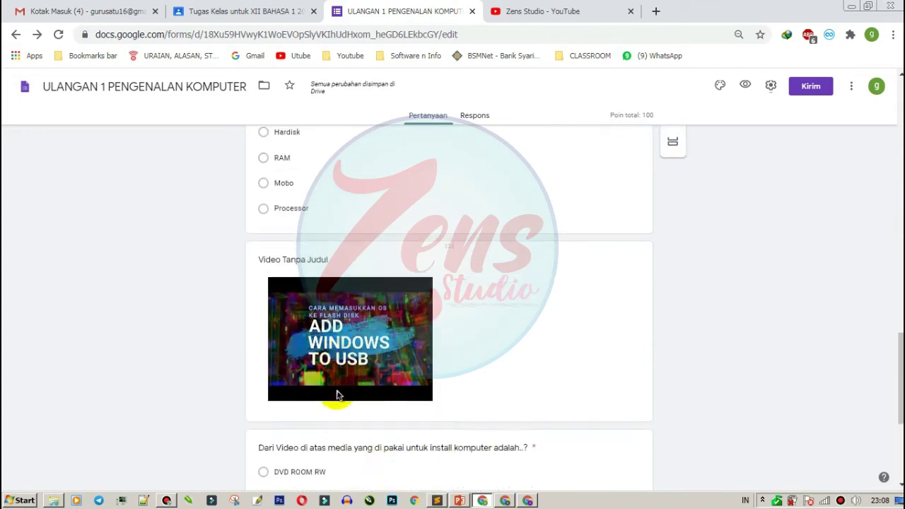
{"action": "left_click_drag", "start_coordinate": [345, 435], "coordinate": [274, 422]}
{"action": "key", "text": "ctrl+c"}
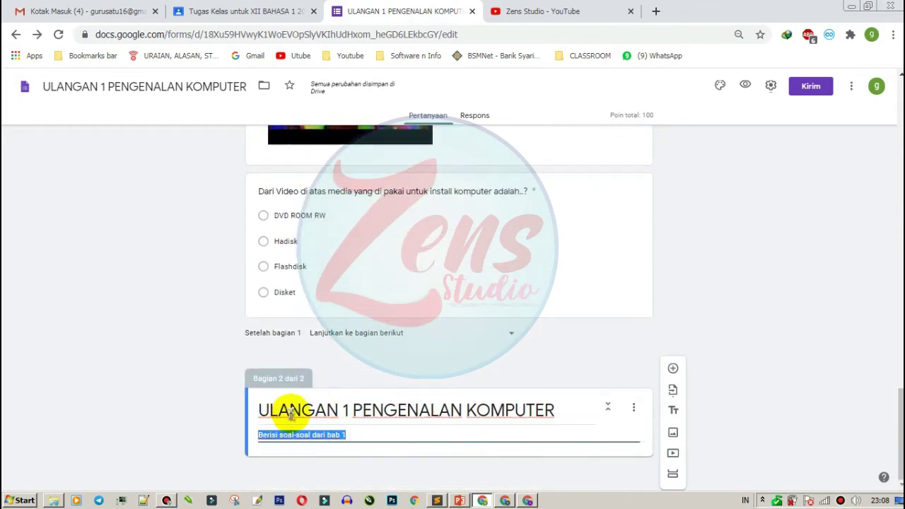
{"action": "scroll", "coordinate": [363, 309], "scroll_direction": "up", "scroll_amount": 15}
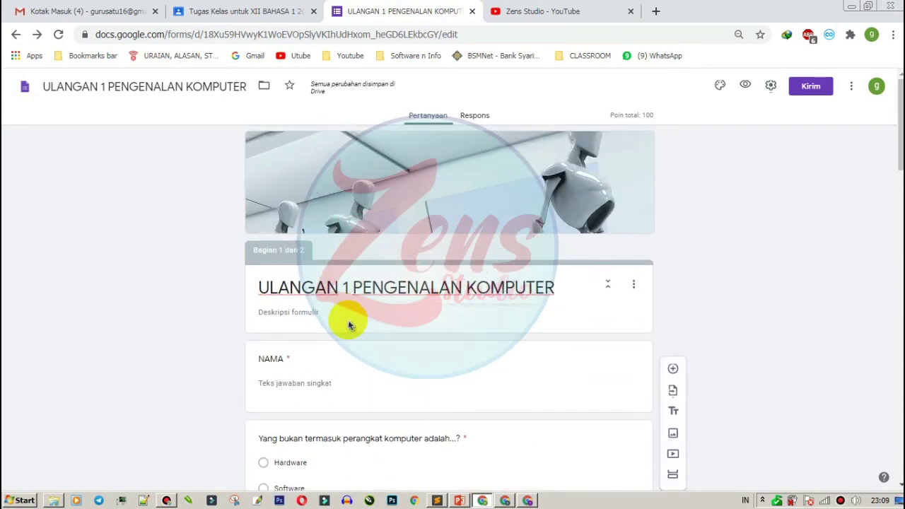
{"action": "left_click", "coordinate": [349, 322]}
{"action": "key", "text": "ctrl+v"}
Step: Delete the redundant section 2 at the end of the form, which holds only a title and description
{"action": "scroll", "coordinate": [349, 325], "scroll_direction": "down", "scroll_amount": 15}
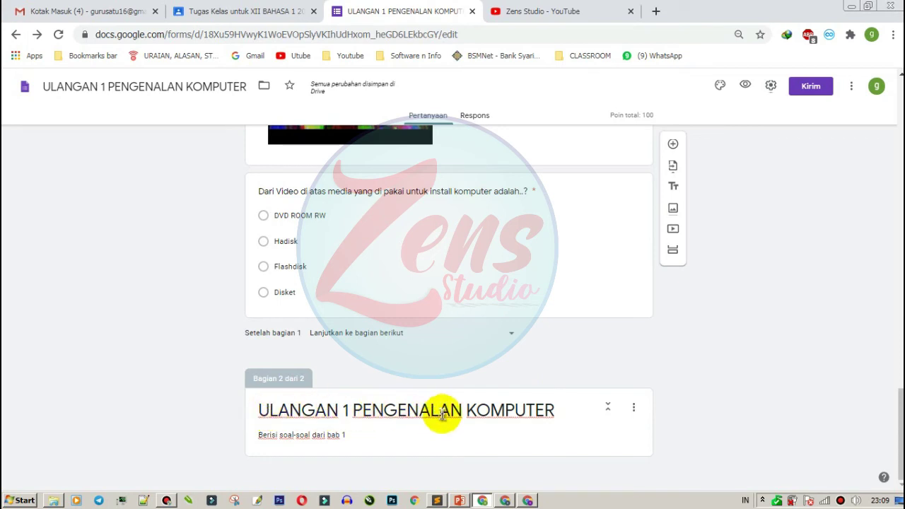
{"action": "left_click", "coordinate": [633, 408]}
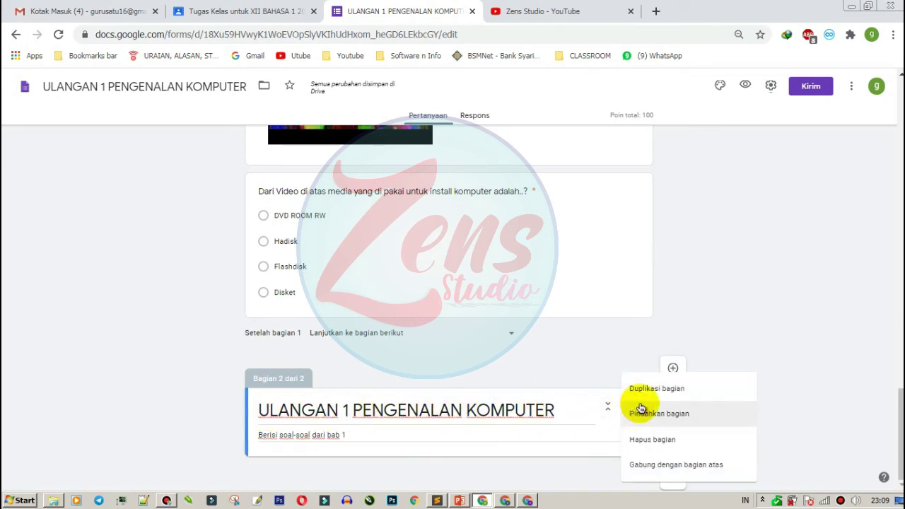
{"action": "left_click", "coordinate": [663, 444]}
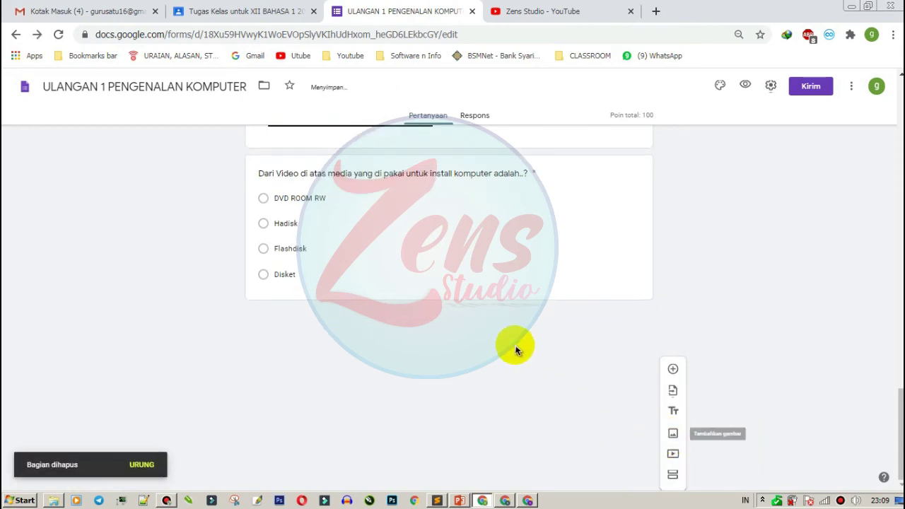
{"action": "scroll", "coordinate": [495, 354], "scroll_direction": "up", "scroll_amount": 4}
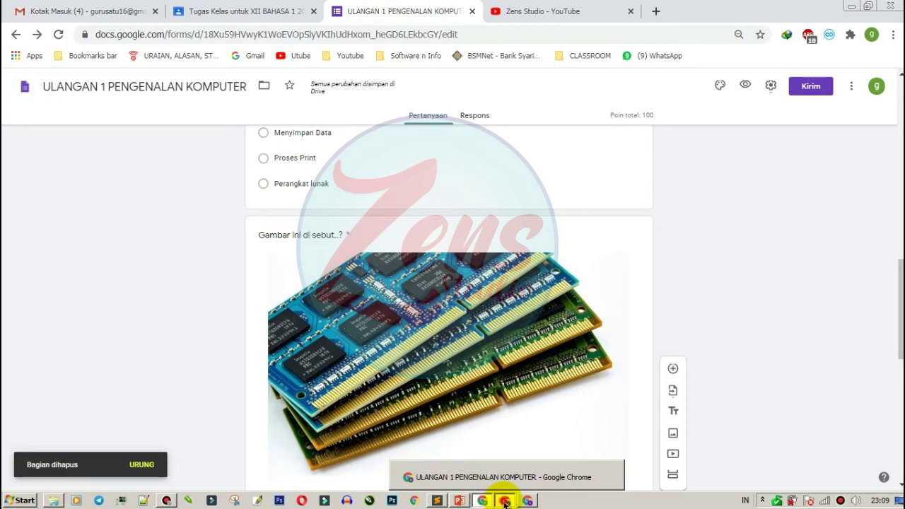
Step: Switch to the student's browser window, reload the quiz and check that its title, NAMA field and questions share one page
{"action": "left_click", "coordinate": [504, 501]}
{"action": "scroll", "coordinate": [434, 318], "scroll_direction": "up", "scroll_amount": 15}
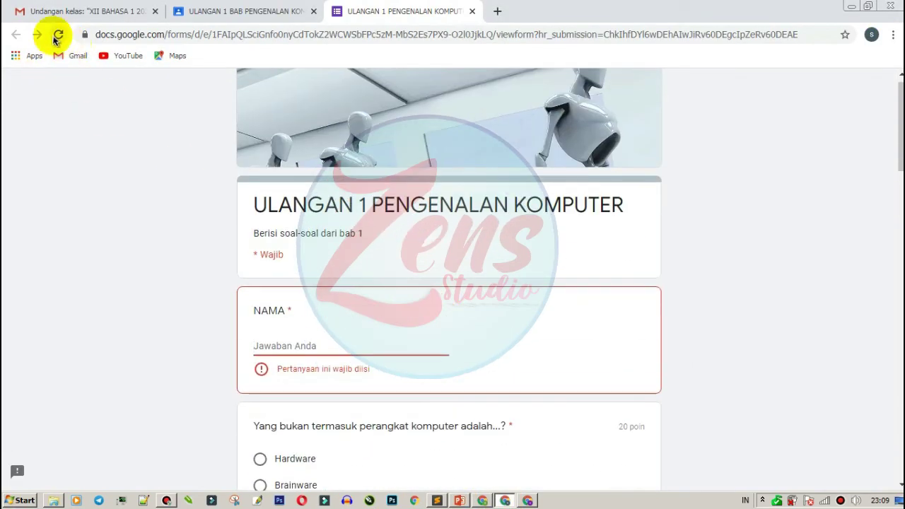
{"action": "left_click", "coordinate": [57, 36]}
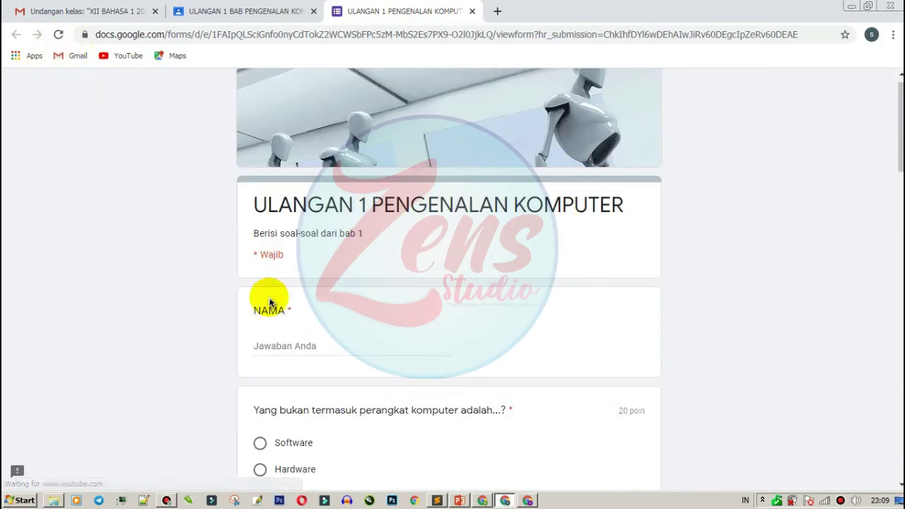
{"action": "scroll", "coordinate": [283, 294], "scroll_direction": "down", "scroll_amount": 4}
{"action": "scroll", "coordinate": [293, 282], "scroll_direction": "up", "scroll_amount": 4}
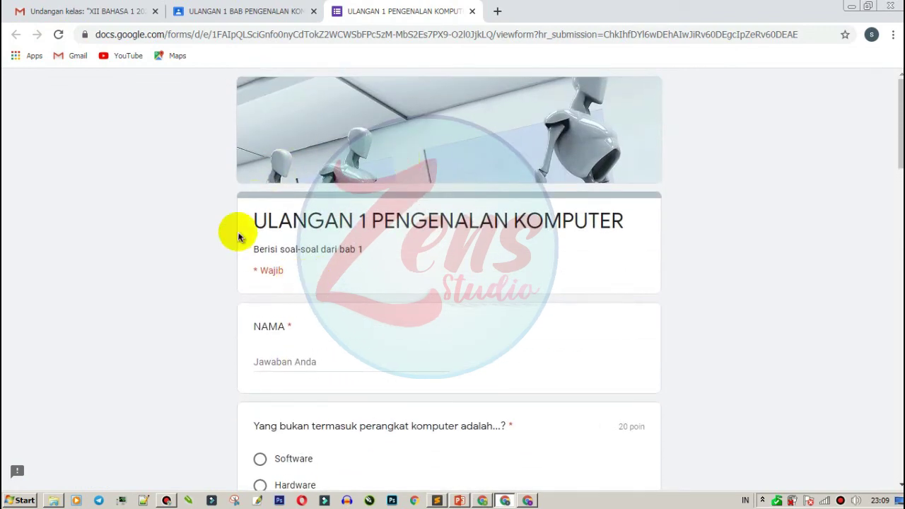
Step: Enter the student's name in the NAMA field and choose Tupperware as the item that is not a computer component
{"action": "left_click", "coordinate": [341, 366]}
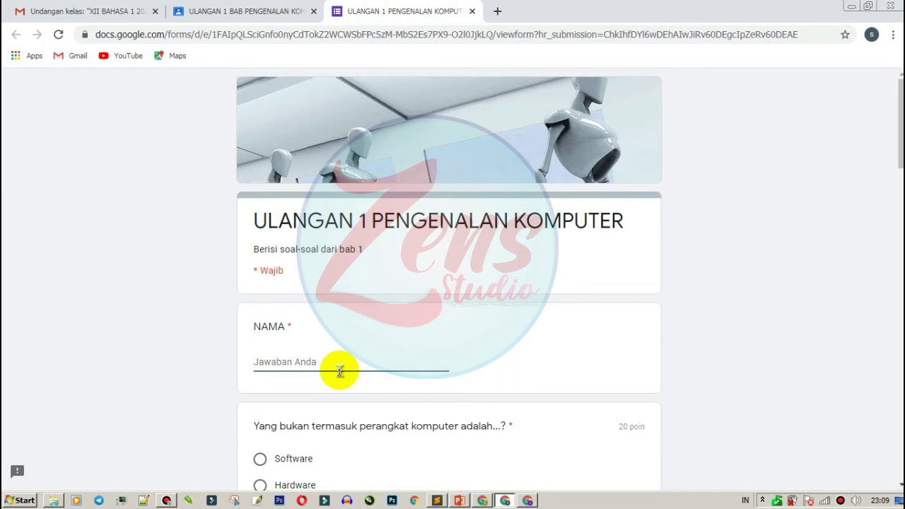
{"action": "scroll", "coordinate": [335, 382], "scroll_direction": "down", "scroll_amount": 4}
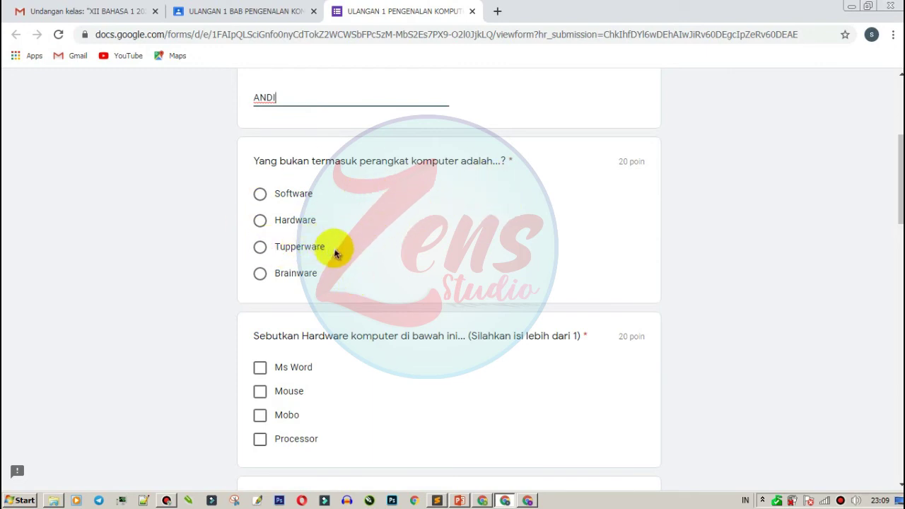
{"action": "scroll", "coordinate": [283, 265], "scroll_direction": "down", "scroll_amount": 4}
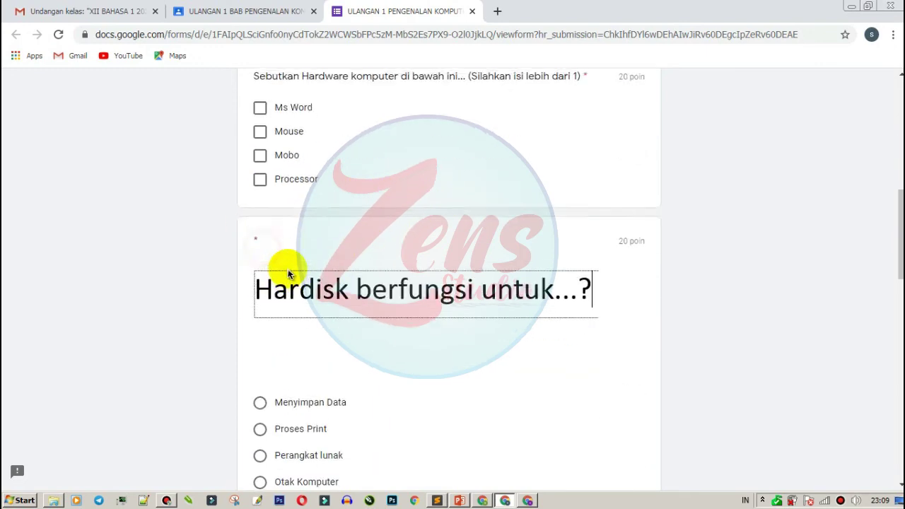
{"action": "scroll", "coordinate": [285, 269], "scroll_direction": "down", "scroll_amount": 1}
{"action": "scroll", "coordinate": [315, 177], "scroll_direction": "up", "scroll_amount": 6}
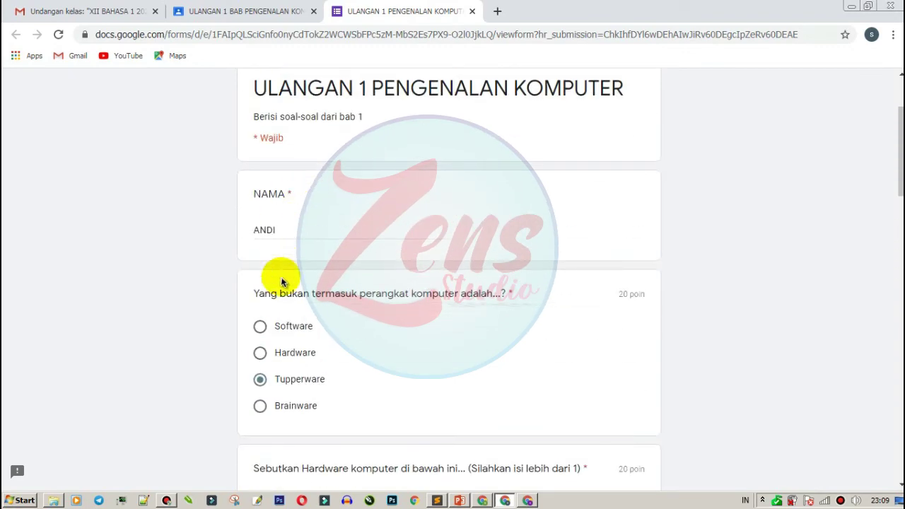
Step: Select Processor, Mobo and Mouse as the answers to the computer hardware question
{"action": "scroll", "coordinate": [287, 277], "scroll_direction": "down", "scroll_amount": 5}
{"action": "left_click", "coordinate": [260, 241]}
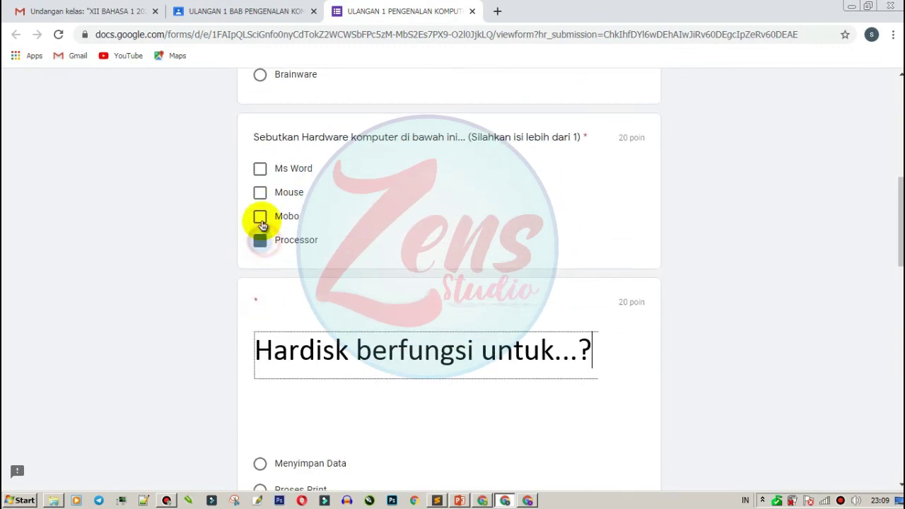
{"action": "left_click", "coordinate": [261, 217]}
{"action": "left_click", "coordinate": [260, 193]}
{"action": "scroll", "coordinate": [268, 212], "scroll_direction": "up", "scroll_amount": 2}
{"action": "scroll", "coordinate": [291, 246], "scroll_direction": "down", "scroll_amount": 5}
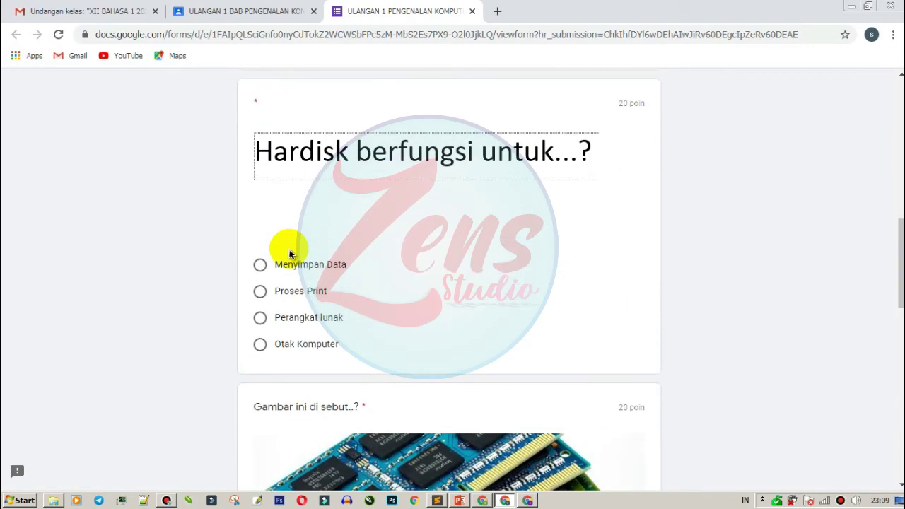
Step: Answer the hard disk function question with Proses Print and the picture question with RAM
{"action": "left_click", "coordinate": [261, 292]}
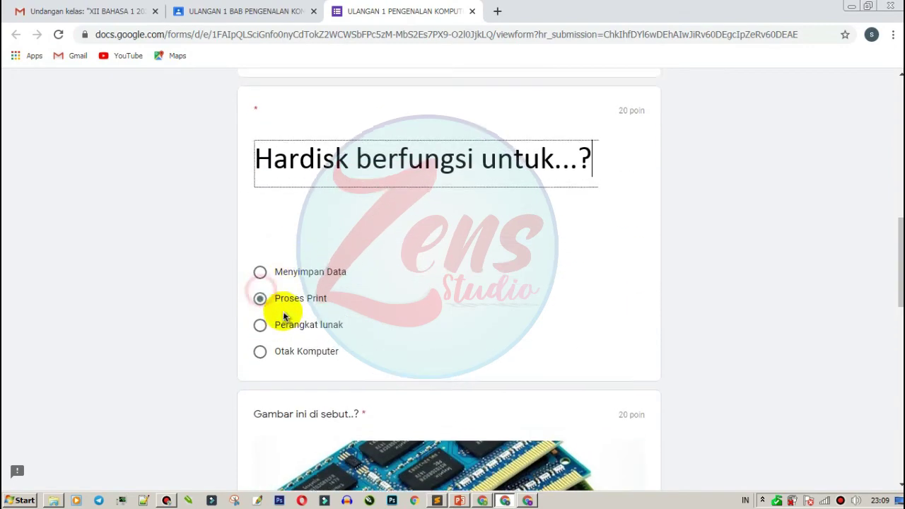
{"action": "scroll", "coordinate": [275, 305], "scroll_direction": "down", "scroll_amount": 6}
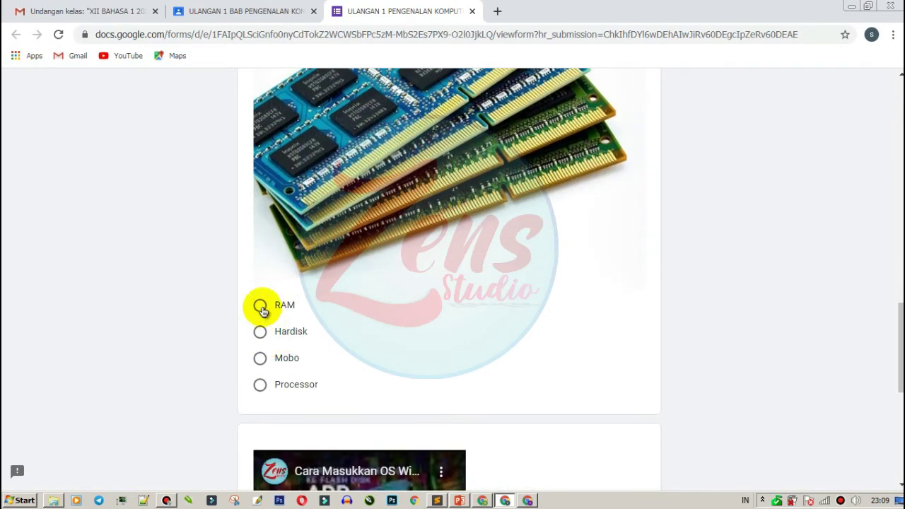
{"action": "left_click", "coordinate": [260, 308]}
Step: Choose Hadisk as the answer to the video question about the computer installation media
{"action": "scroll", "coordinate": [293, 307], "scroll_direction": "down", "scroll_amount": 5}
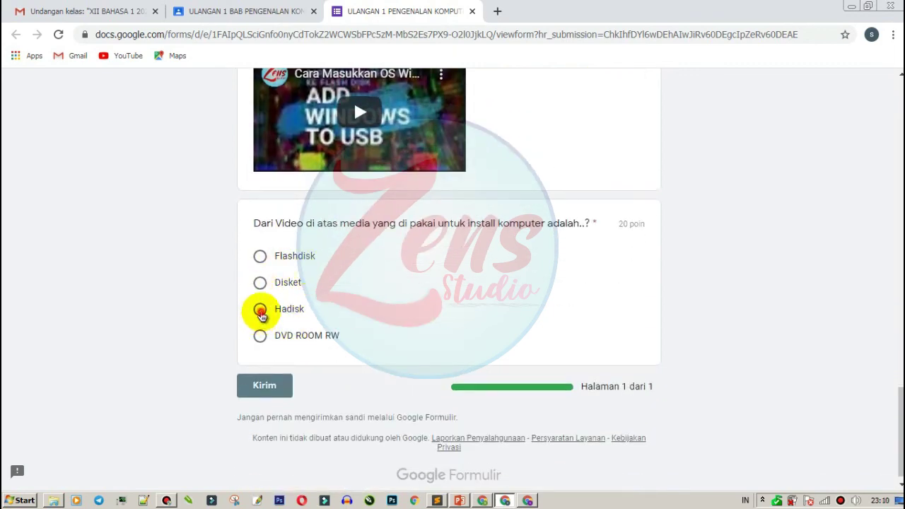
{"action": "left_click", "coordinate": [261, 309]}
{"action": "scroll", "coordinate": [369, 340], "scroll_direction": "down", "scroll_amount": 1}
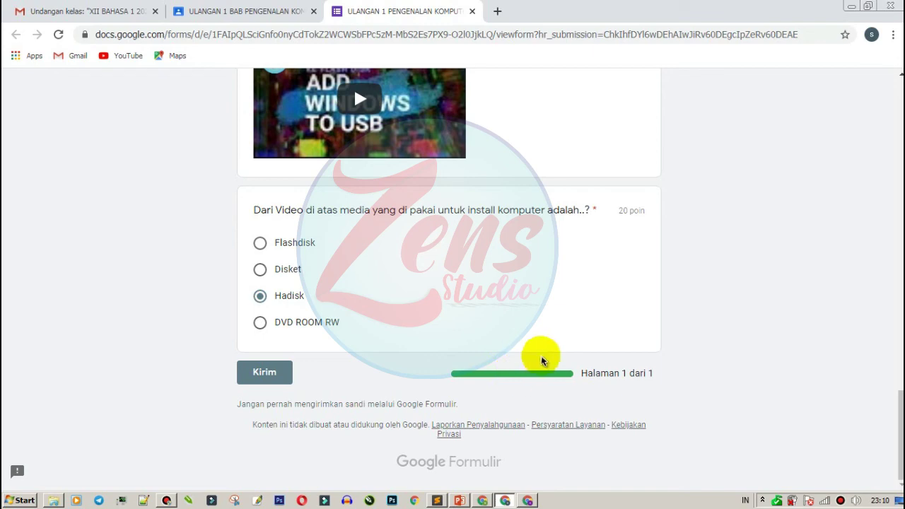
Step: Submit the completed ULANGAN 1 PENGENALAN KOMPUTER quiz as the student
{"action": "scroll", "coordinate": [326, 270], "scroll_direction": "up", "scroll_amount": 3}
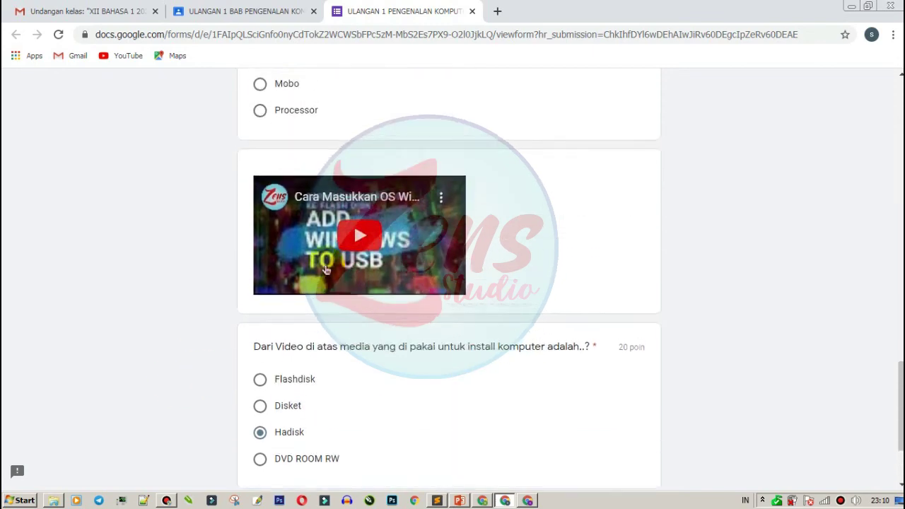
{"action": "scroll", "coordinate": [339, 282], "scroll_direction": "down", "scroll_amount": 3}
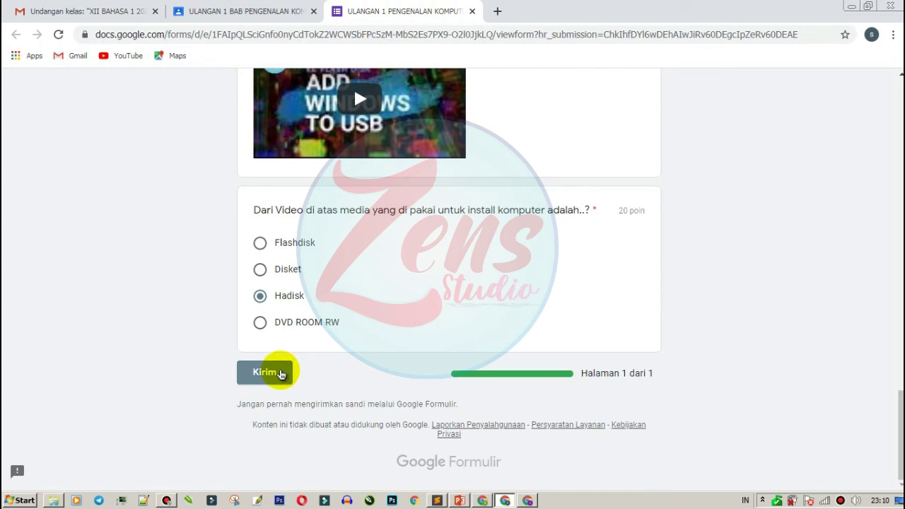
{"action": "left_click", "coordinate": [280, 375]}
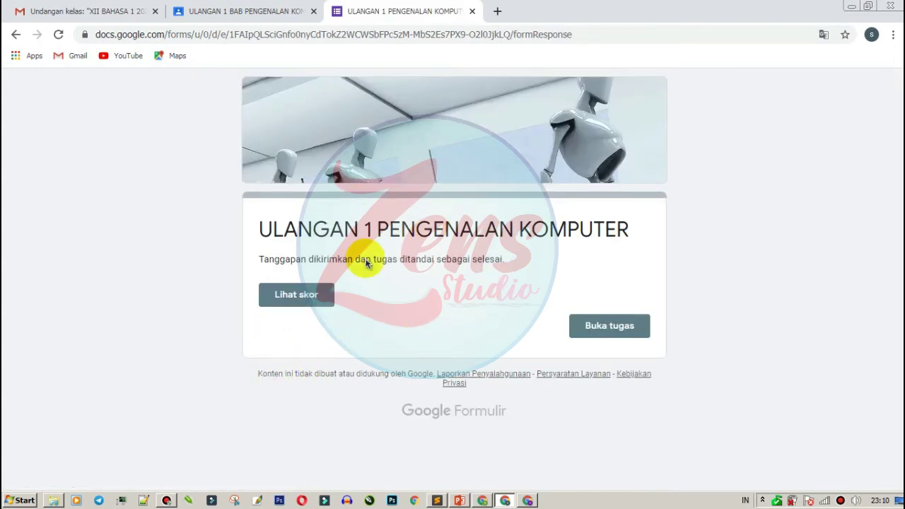
Step: View the submitted quiz's score and review the marking and correct answer for each question
{"action": "left_click", "coordinate": [287, 296]}
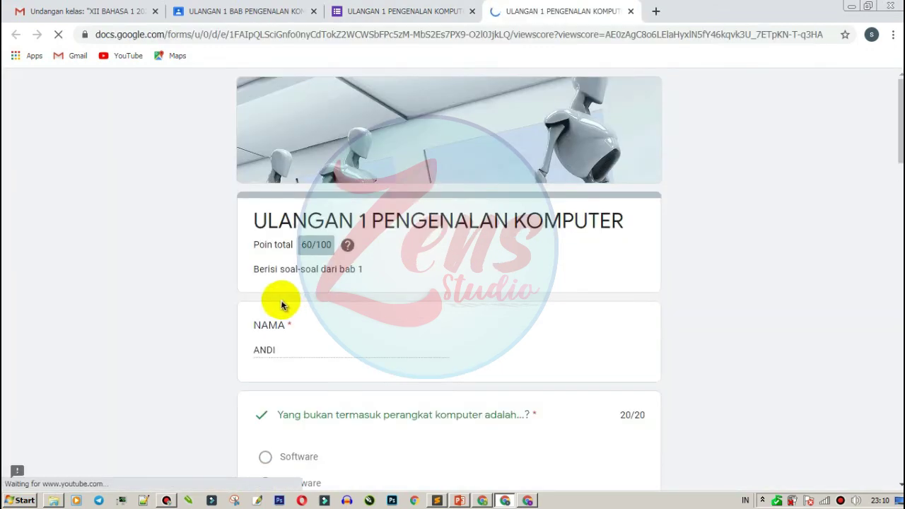
{"action": "scroll", "coordinate": [417, 293], "scroll_direction": "down", "scroll_amount": 2}
{"action": "scroll", "coordinate": [353, 293], "scroll_direction": "up", "scroll_amount": 2}
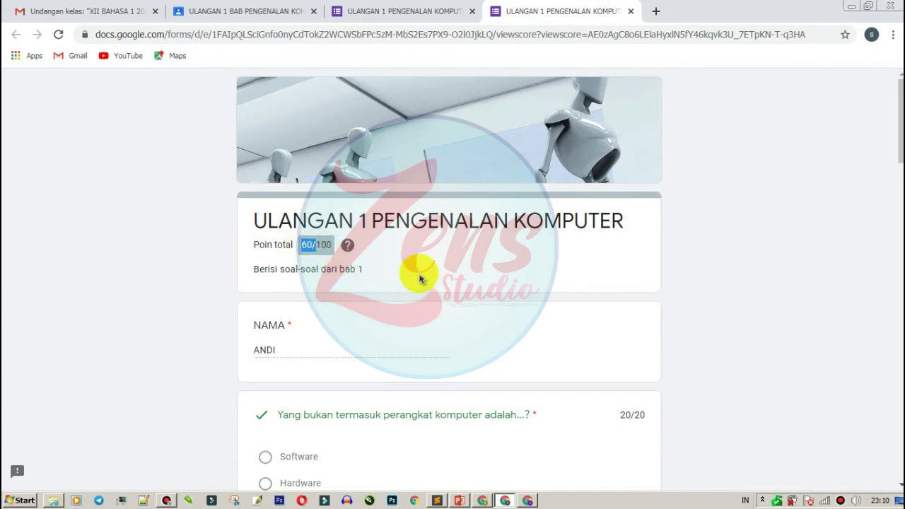
{"action": "scroll", "coordinate": [419, 281], "scroll_direction": "down", "scroll_amount": 2}
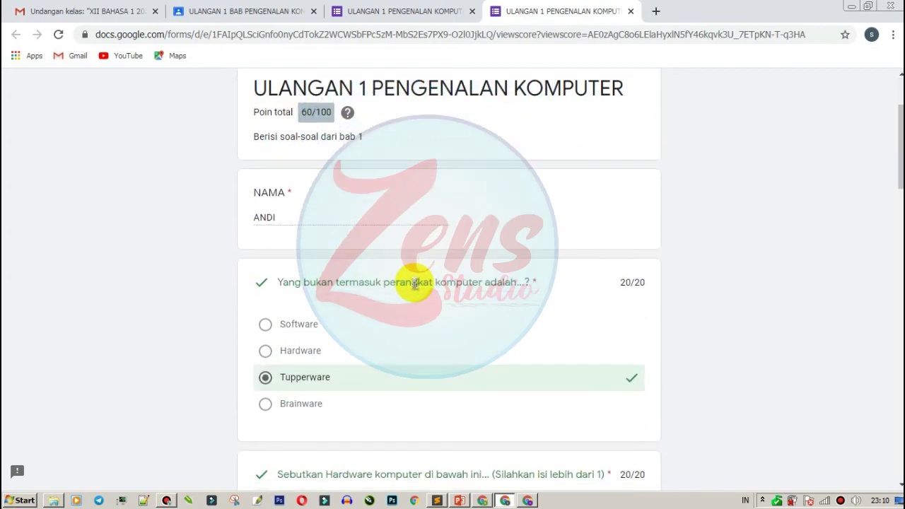
{"action": "scroll", "coordinate": [420, 272], "scroll_direction": "down", "scroll_amount": 2}
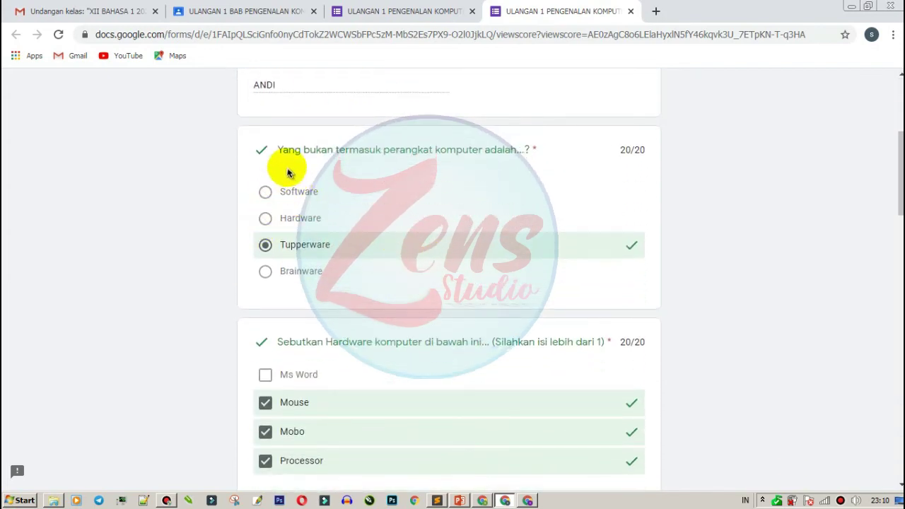
{"action": "scroll", "coordinate": [479, 248], "scroll_direction": "down", "scroll_amount": 3}
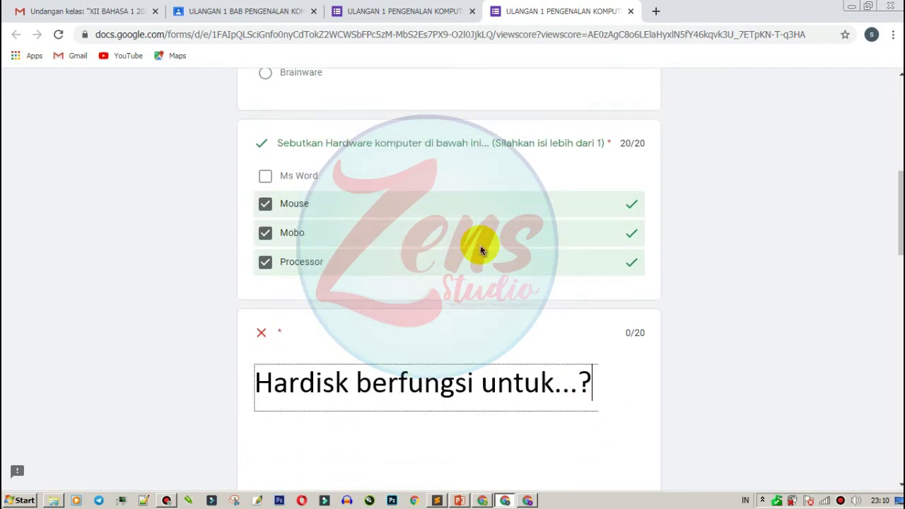
{"action": "scroll", "coordinate": [524, 212], "scroll_direction": "down", "scroll_amount": 3}
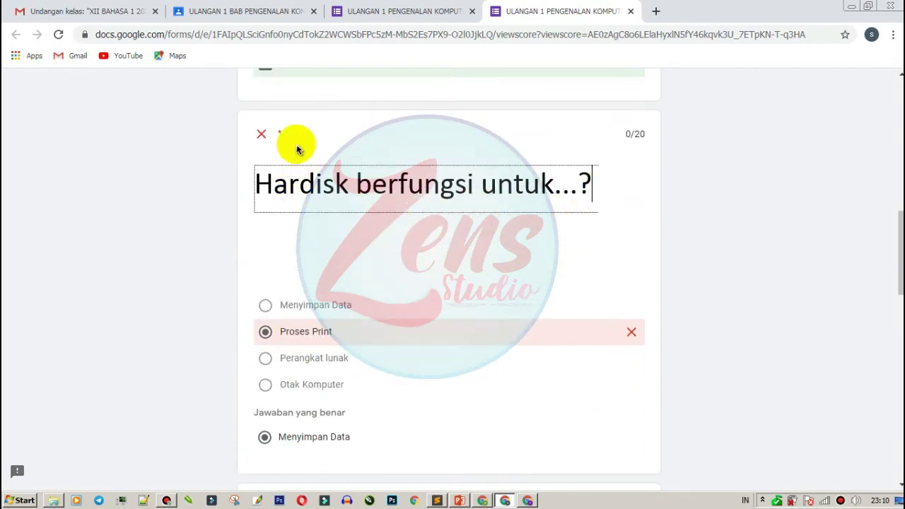
{"action": "scroll", "coordinate": [304, 283], "scroll_direction": "down", "scroll_amount": 1}
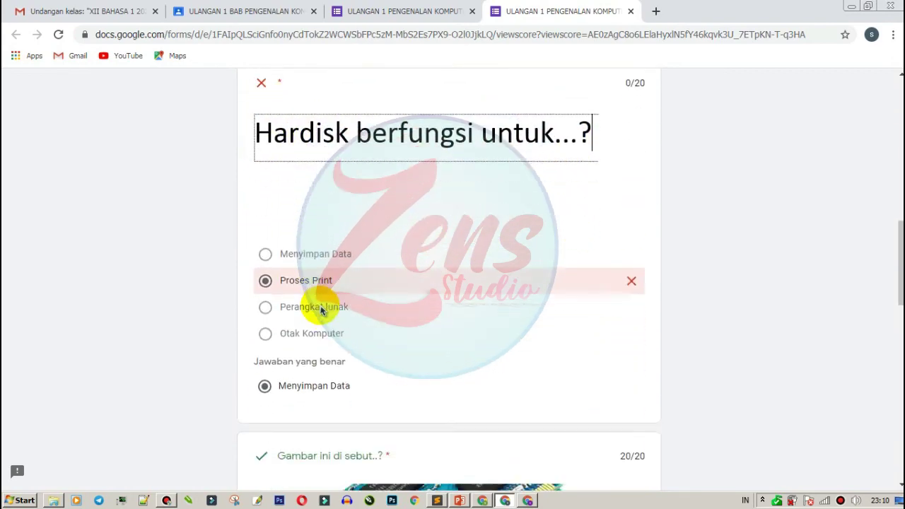
{"action": "scroll", "coordinate": [320, 311], "scroll_direction": "down", "scroll_amount": 1}
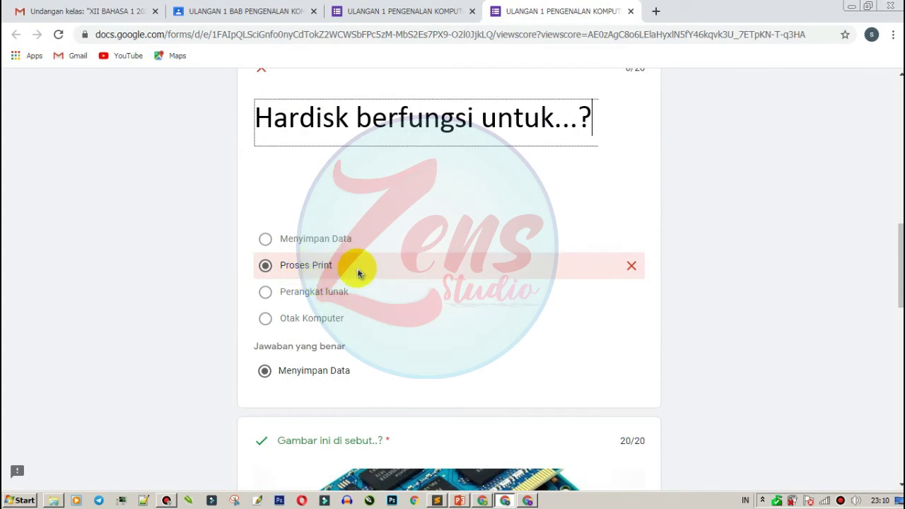
{"action": "scroll", "coordinate": [283, 297], "scroll_direction": "down", "scroll_amount": 2}
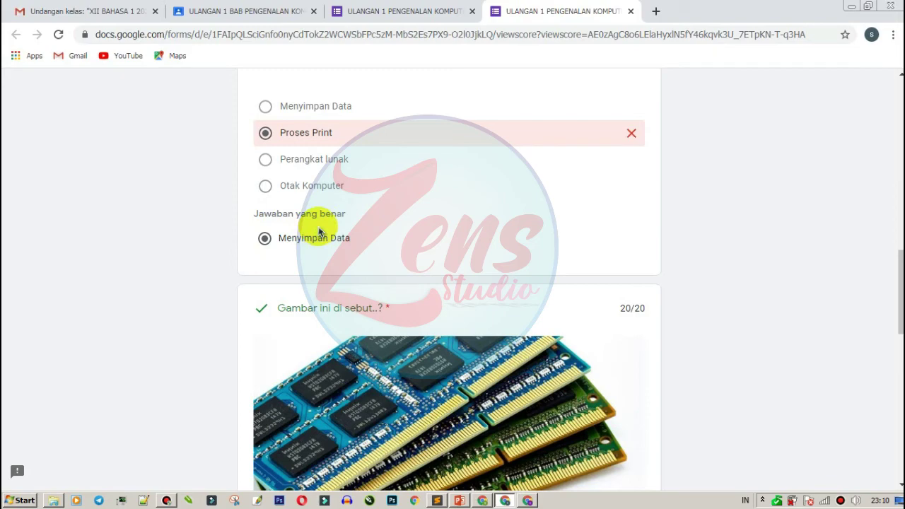
{"action": "scroll", "coordinate": [319, 230], "scroll_direction": "down", "scroll_amount": 6}
{"action": "scroll", "coordinate": [318, 226], "scroll_direction": "up", "scroll_amount": 3}
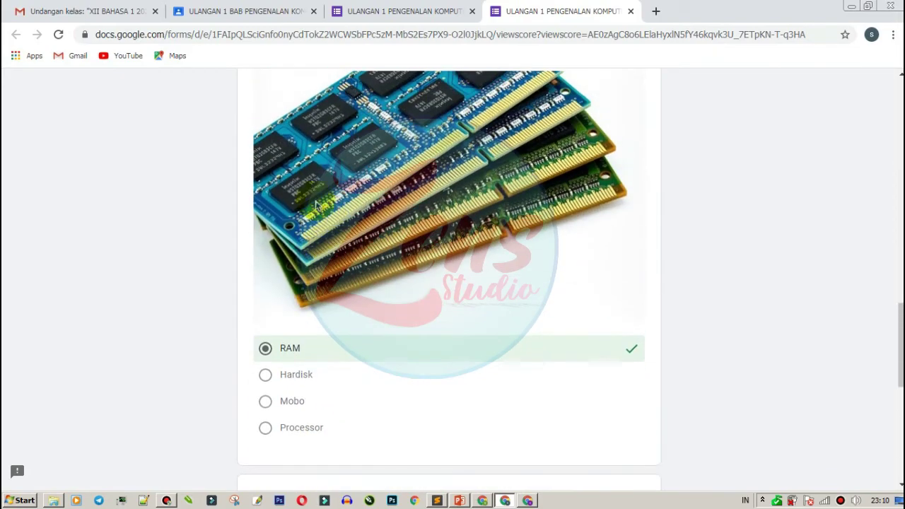
{"action": "scroll", "coordinate": [316, 205], "scroll_direction": "down", "scroll_amount": 7}
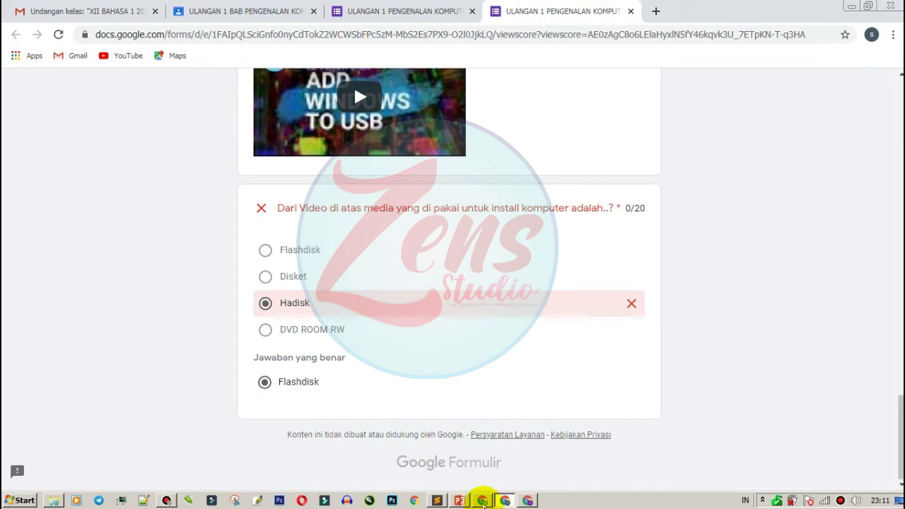
Step: Switch to the teacher's browser window and reload the quiz's form editor to refresh its responses
{"action": "left_click", "coordinate": [484, 501]}
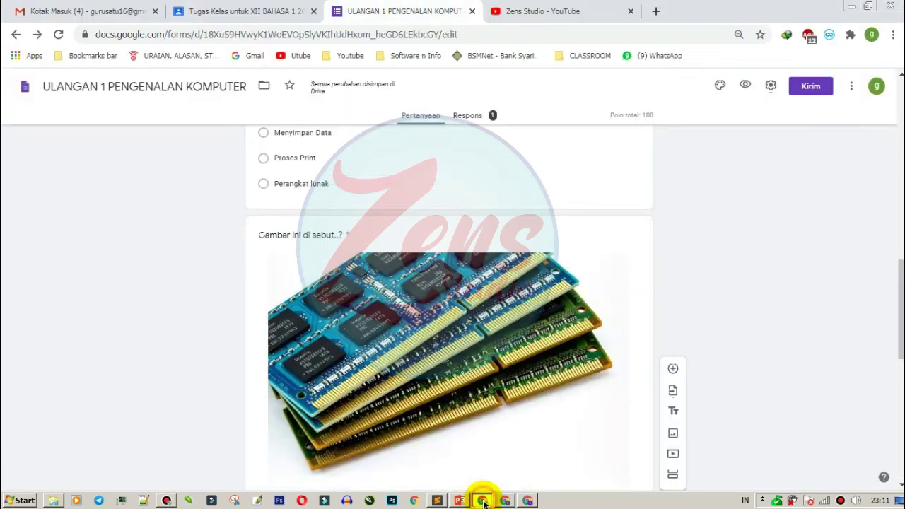
{"action": "scroll", "coordinate": [307, 165], "scroll_direction": "up", "scroll_amount": 15}
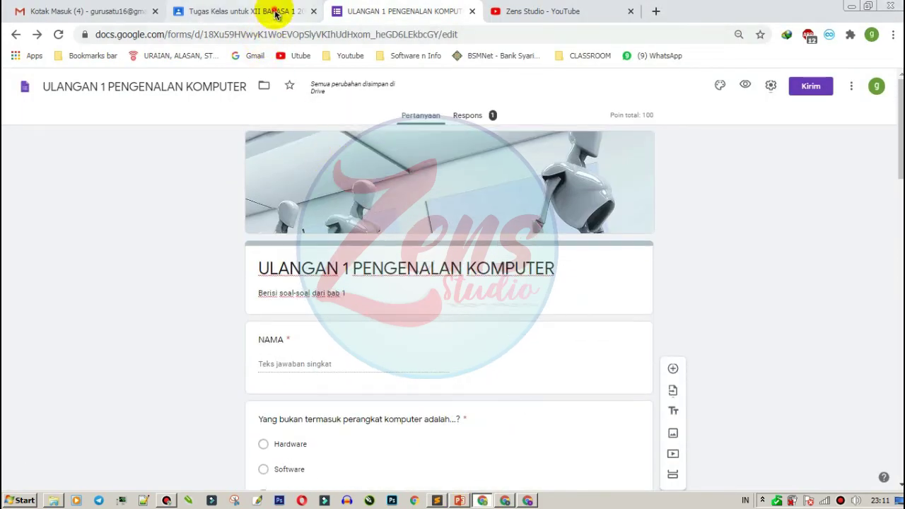
{"action": "left_click", "coordinate": [283, 12]}
{"action": "left_click", "coordinate": [361, 13]}
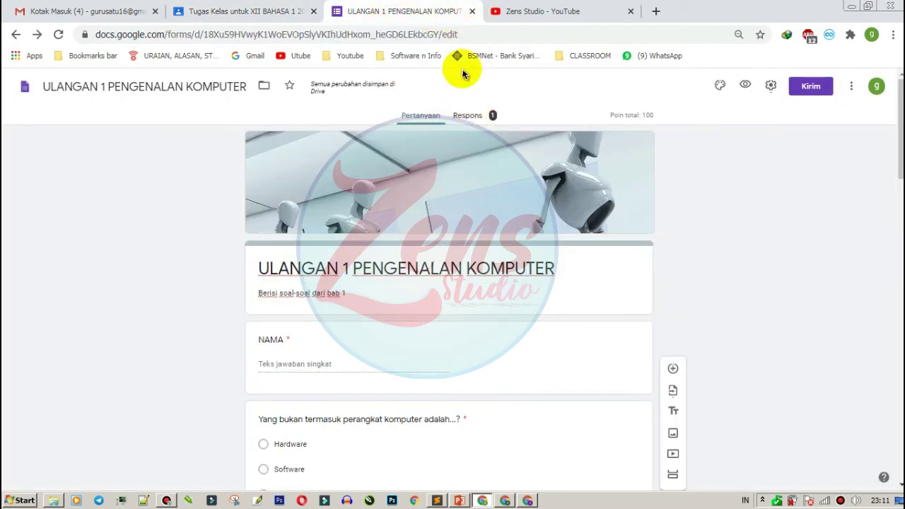
{"action": "left_click", "coordinate": [59, 34]}
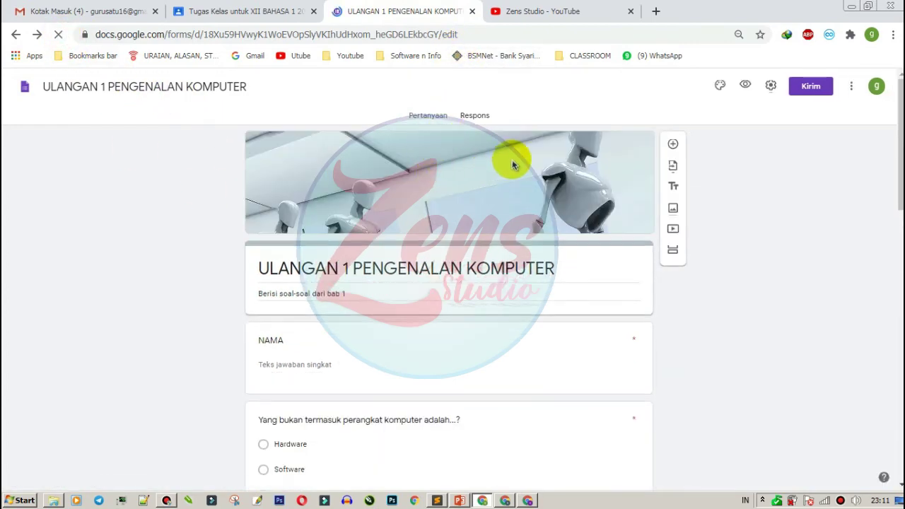
Step: Close the form editor and check the submission counts of ULANGAN 1 BAB PENGENALAN KOMPUTER on the class's Tugas Kelas page
{"action": "left_click", "coordinate": [286, 12]}
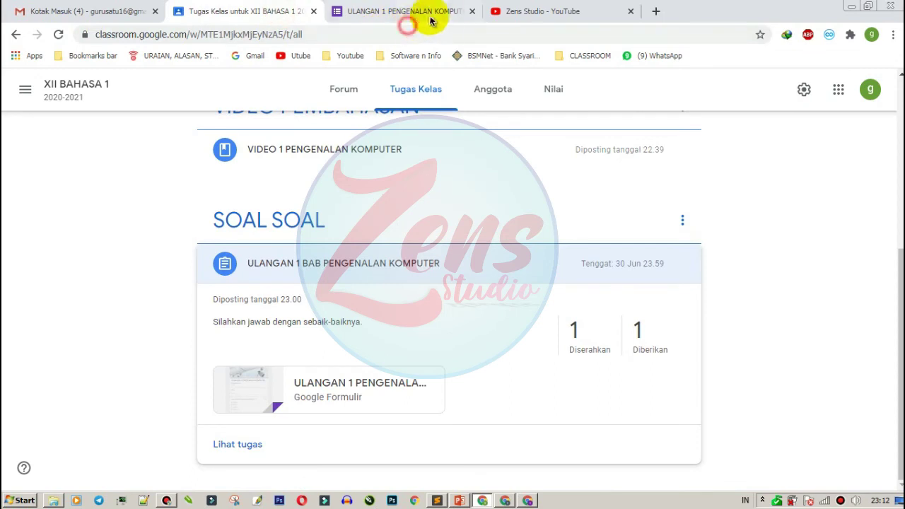
{"action": "left_click", "coordinate": [472, 11]}
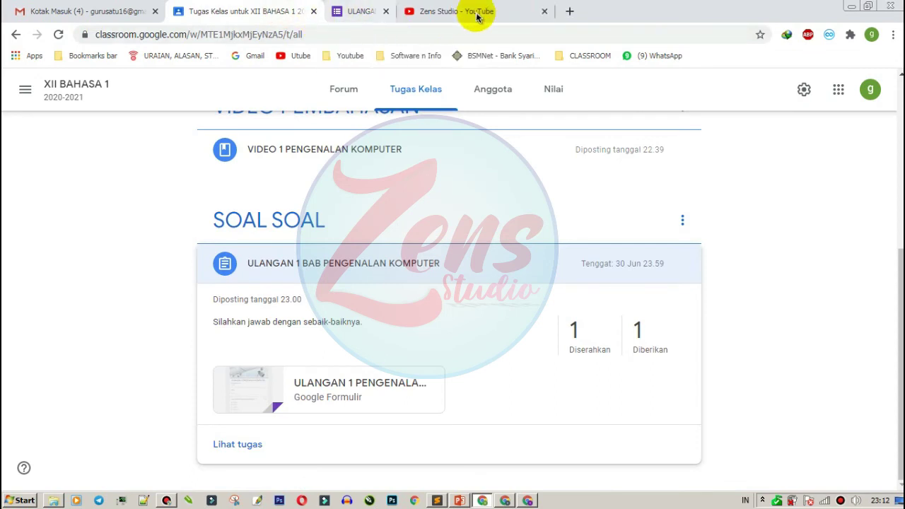
{"action": "scroll", "coordinate": [41, 91], "scroll_direction": "up", "scroll_amount": 3}
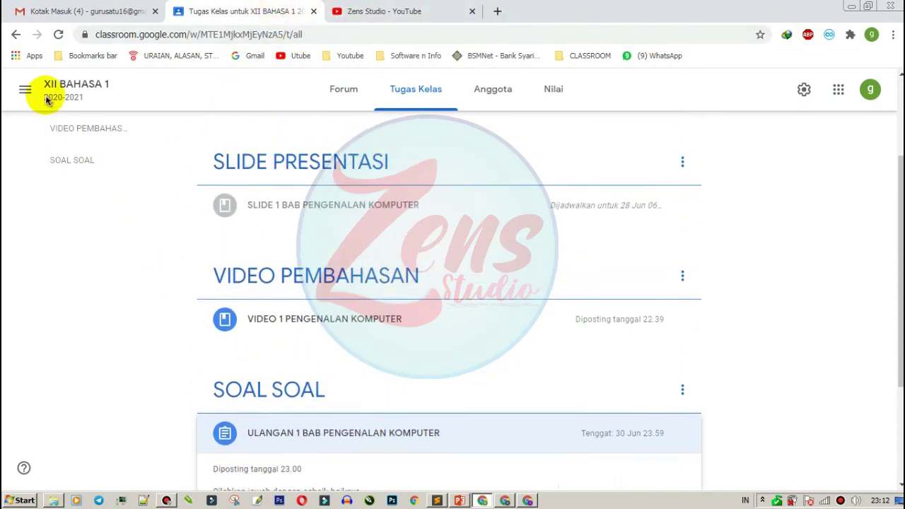
{"action": "scroll", "coordinate": [225, 241], "scroll_direction": "down", "scroll_amount": 3}
{"action": "scroll", "coordinate": [212, 233], "scroll_direction": "up", "scroll_amount": 1}
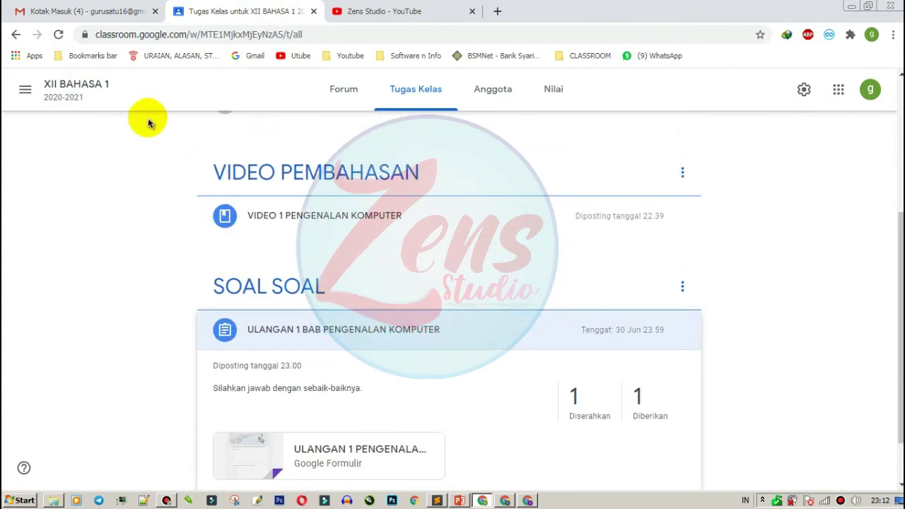
{"action": "scroll", "coordinate": [177, 274], "scroll_direction": "up", "scroll_amount": 1}
{"action": "scroll", "coordinate": [195, 273], "scroll_direction": "down", "scroll_amount": 2}
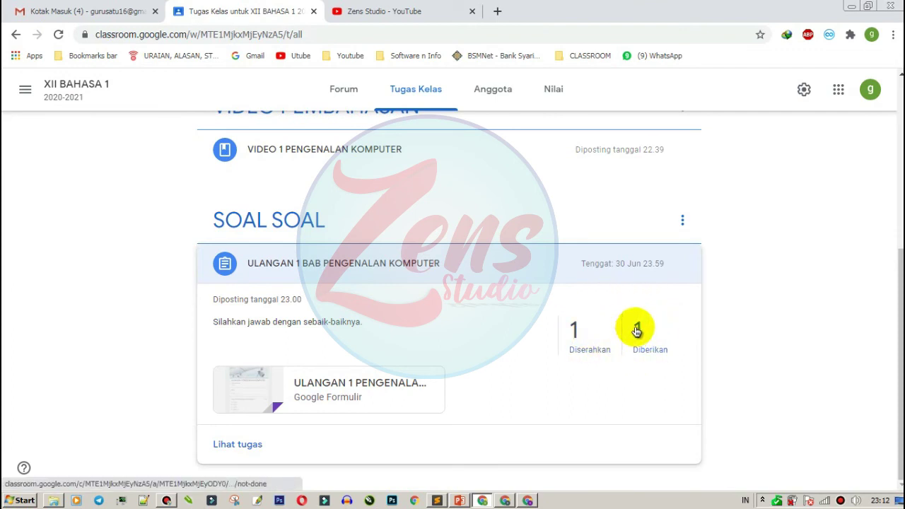
Step: Switch to the second student's browser window and check which account is signed in
{"action": "left_click", "coordinate": [527, 499]}
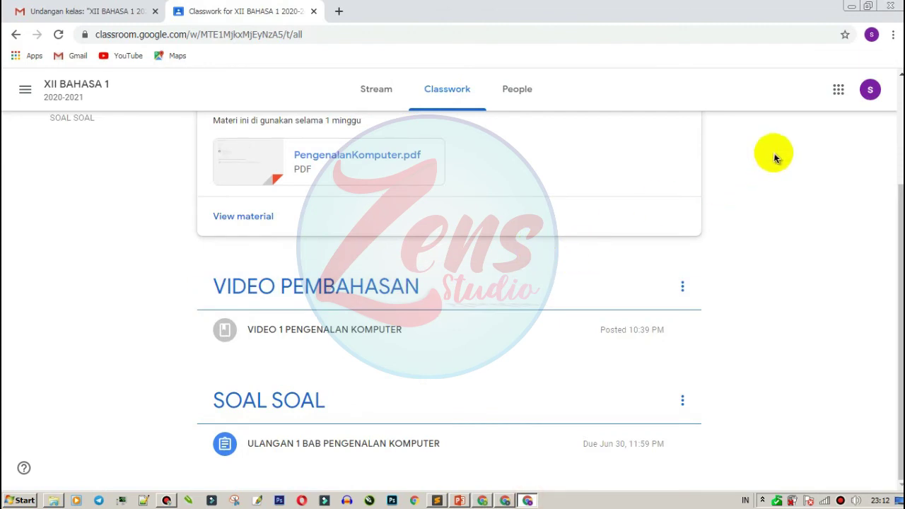
{"action": "left_click", "coordinate": [869, 89]}
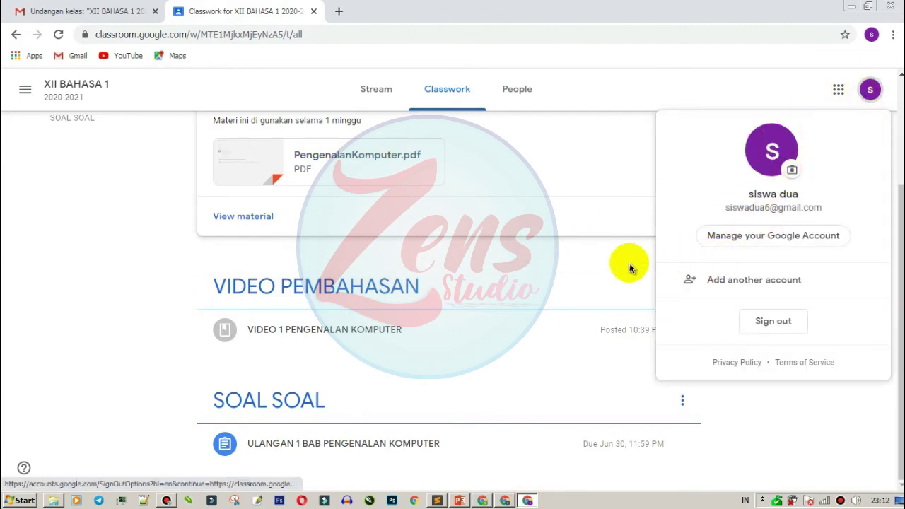
{"action": "left_click", "coordinate": [174, 266]}
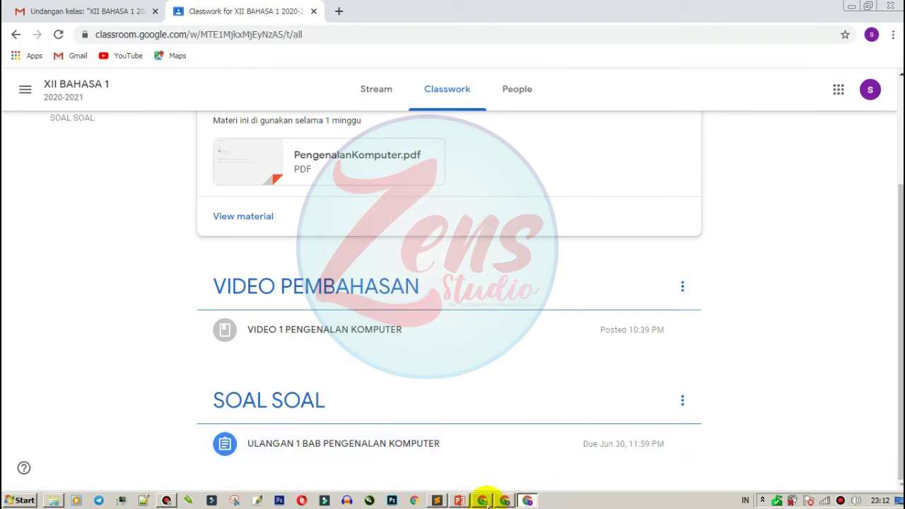
Step: Switch back to the teacher's browser window and view the submitted student work for ULANGAN 1 BAB PENGENALAN KOMPUTER
{"action": "mouse_move", "coordinate": [483, 504]}
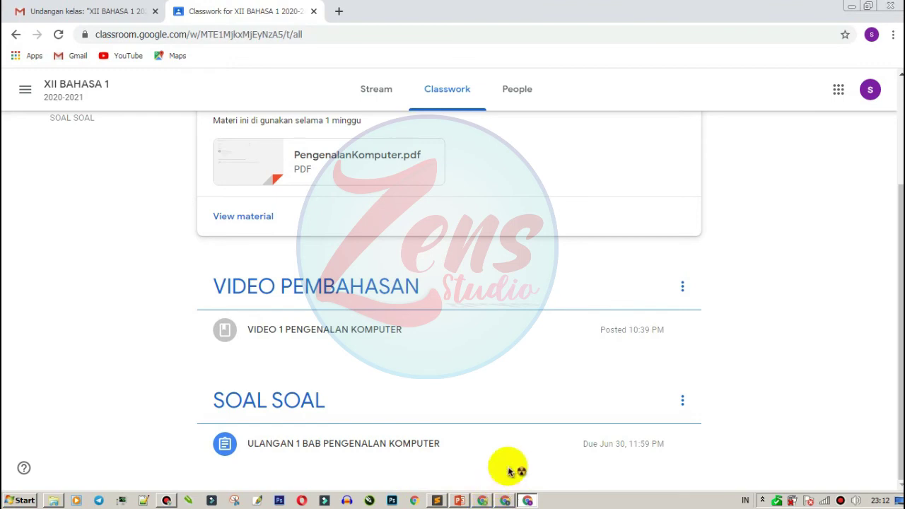
{"action": "mouse_move", "coordinate": [488, 502]}
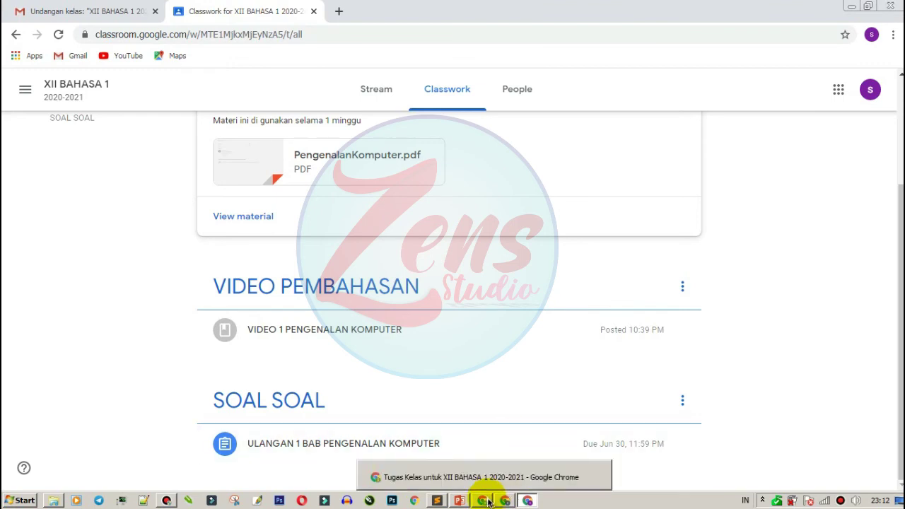
{"action": "left_click", "coordinate": [488, 502]}
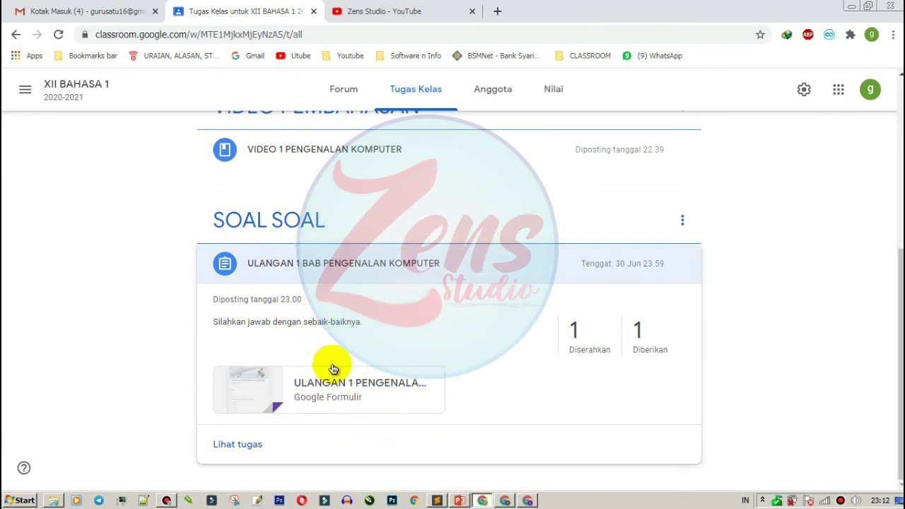
{"action": "left_click", "coordinate": [591, 336]}
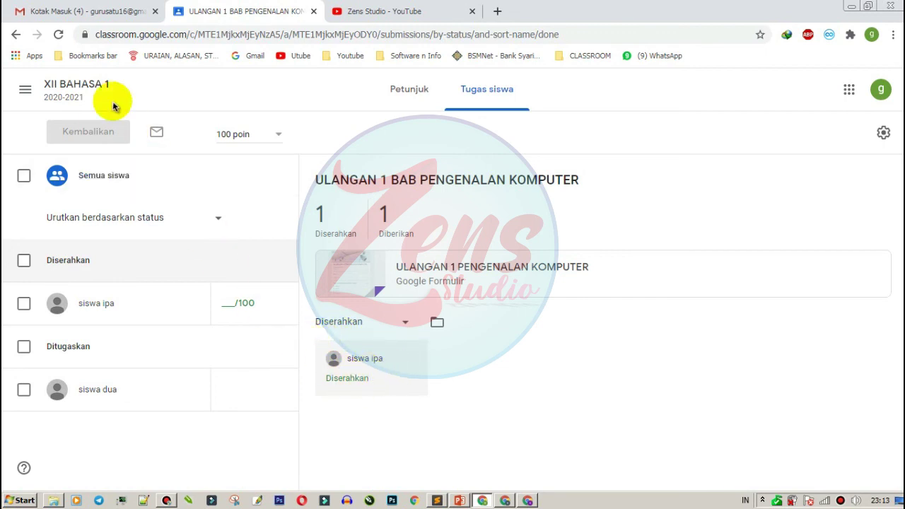
Step: Return to the class's assignment list and open the quiz form attached to ULANGAN 1 BAB PENGENALAN KOMPUTER
{"action": "left_click", "coordinate": [16, 34]}
{"action": "scroll", "coordinate": [446, 361], "scroll_direction": "down", "scroll_amount": 1}
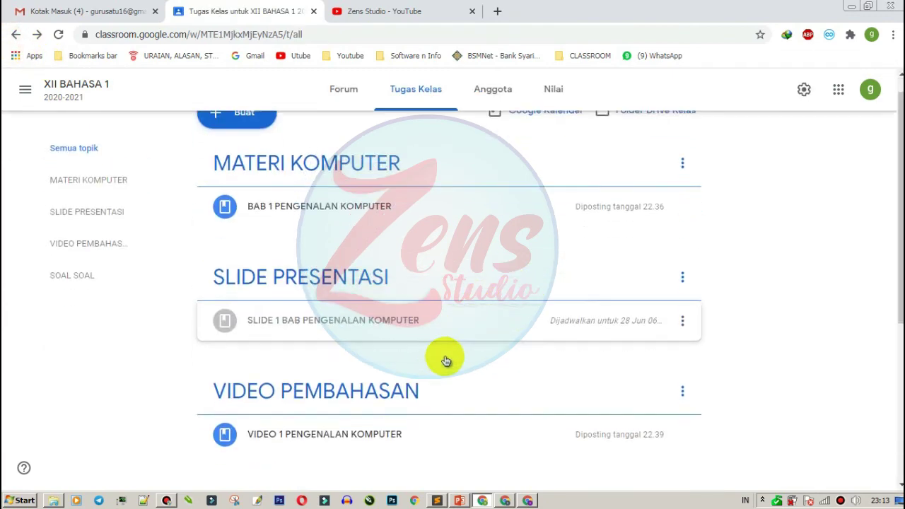
{"action": "scroll", "coordinate": [446, 360], "scroll_direction": "down", "scroll_amount": 3}
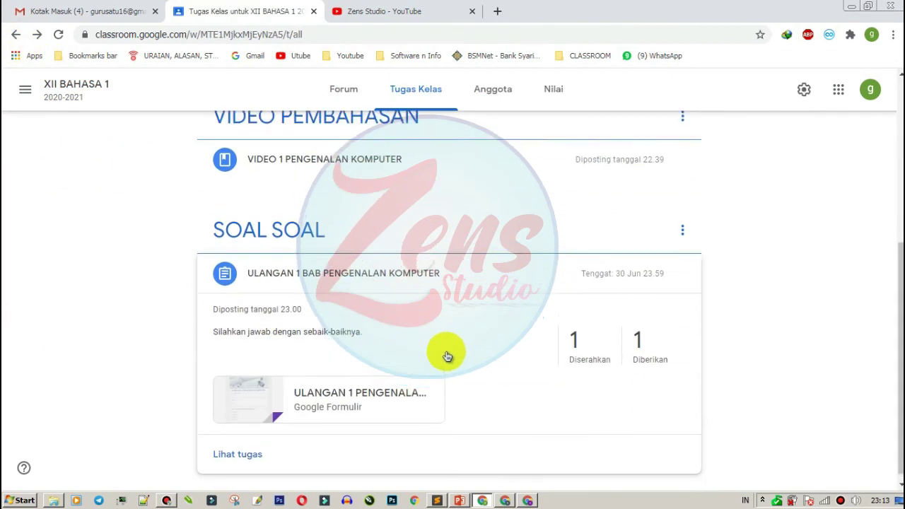
{"action": "left_click", "coordinate": [375, 397]}
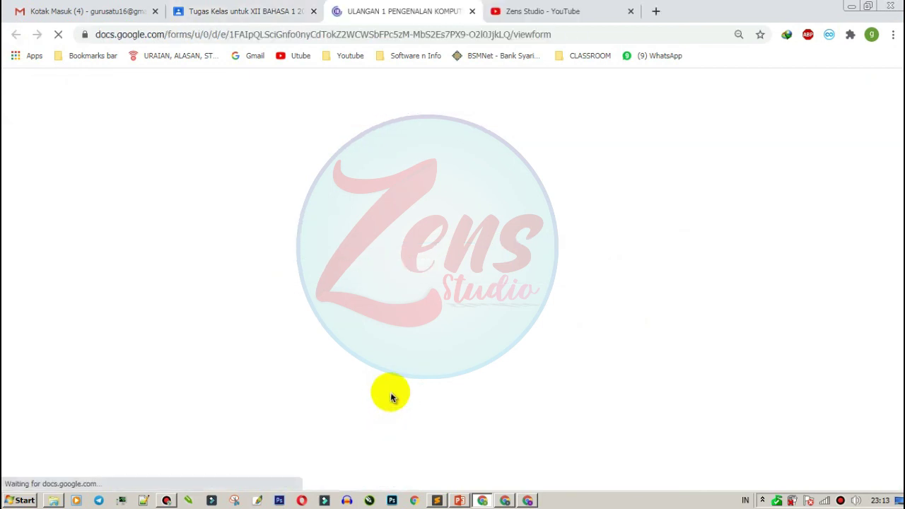
{"action": "scroll", "coordinate": [555, 258], "scroll_direction": "down", "scroll_amount": 1}
{"action": "scroll", "coordinate": [555, 258], "scroll_direction": "down", "scroll_amount": 5}
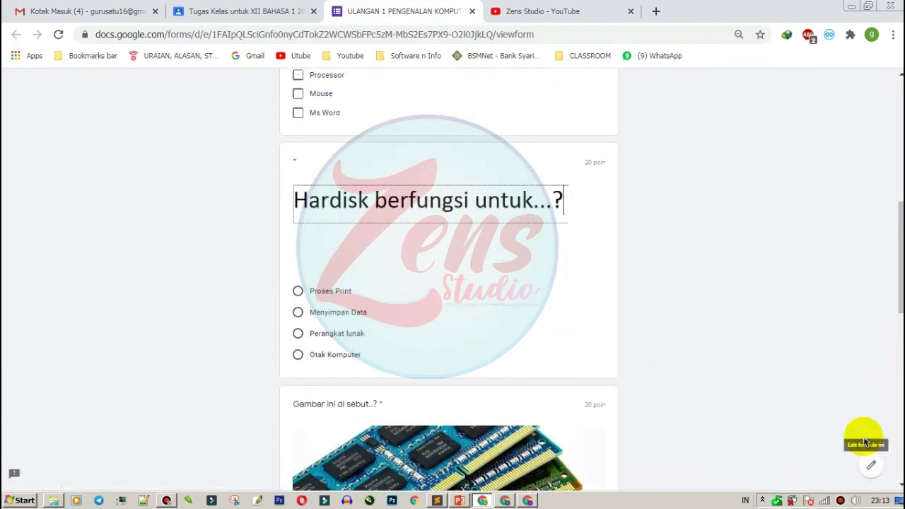
{"action": "scroll", "coordinate": [684, 347], "scroll_direction": "up", "scroll_amount": 6}
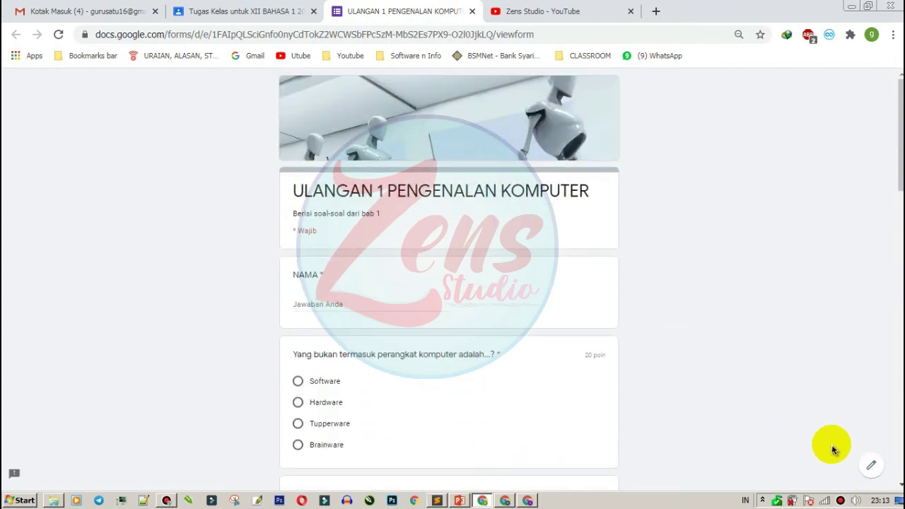
Step: Open the quiz form for editing and review the score insights and frequently missed questions in its responses
{"action": "left_click", "coordinate": [871, 466]}
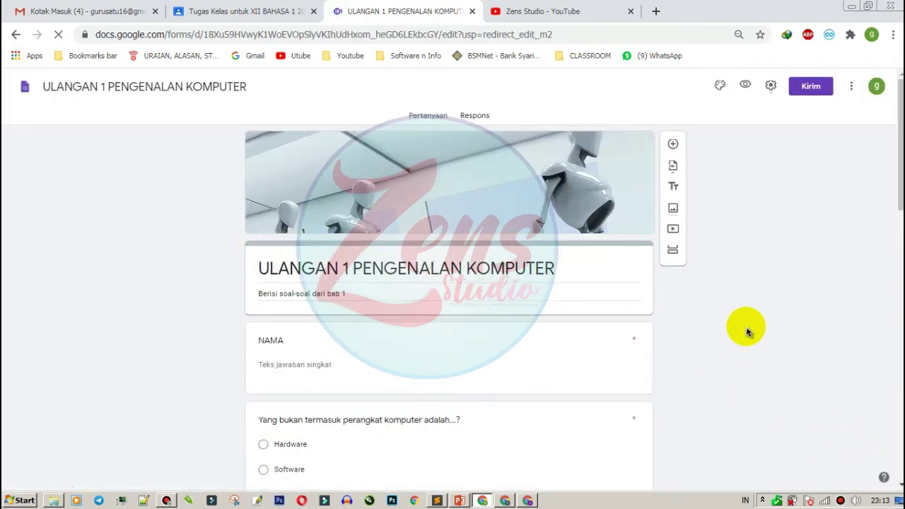
{"action": "left_click", "coordinate": [476, 119]}
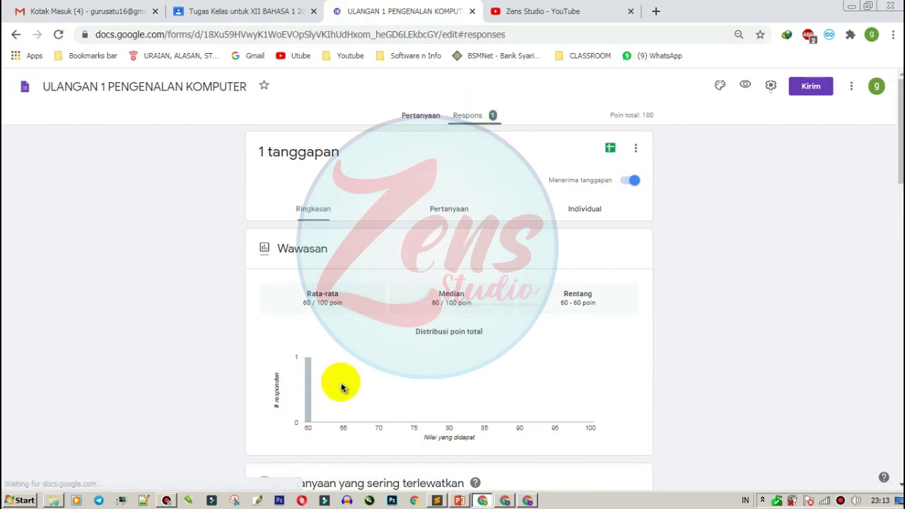
{"action": "scroll", "coordinate": [343, 384], "scroll_direction": "down", "scroll_amount": 2}
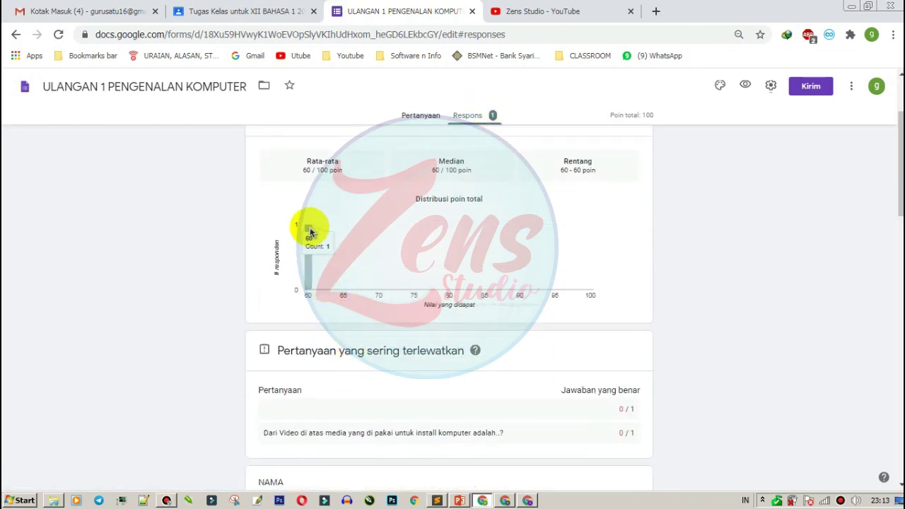
{"action": "scroll", "coordinate": [347, 273], "scroll_direction": "up", "scroll_amount": 1}
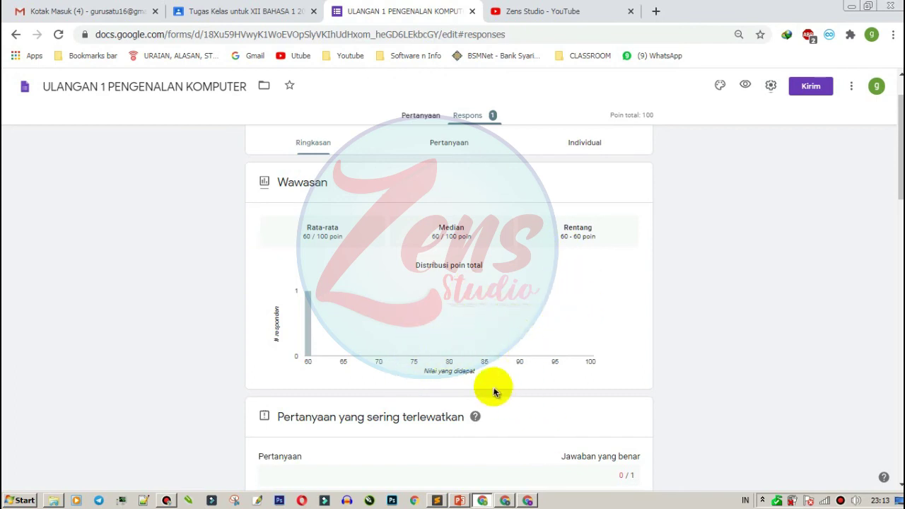
{"action": "scroll", "coordinate": [495, 382], "scroll_direction": "down", "scroll_amount": 4}
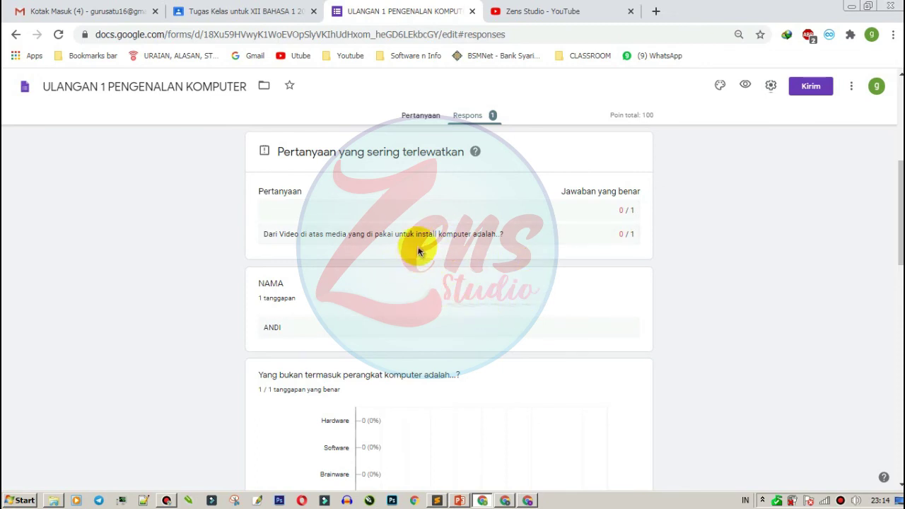
{"action": "scroll", "coordinate": [420, 267], "scroll_direction": "down", "scroll_amount": 1}
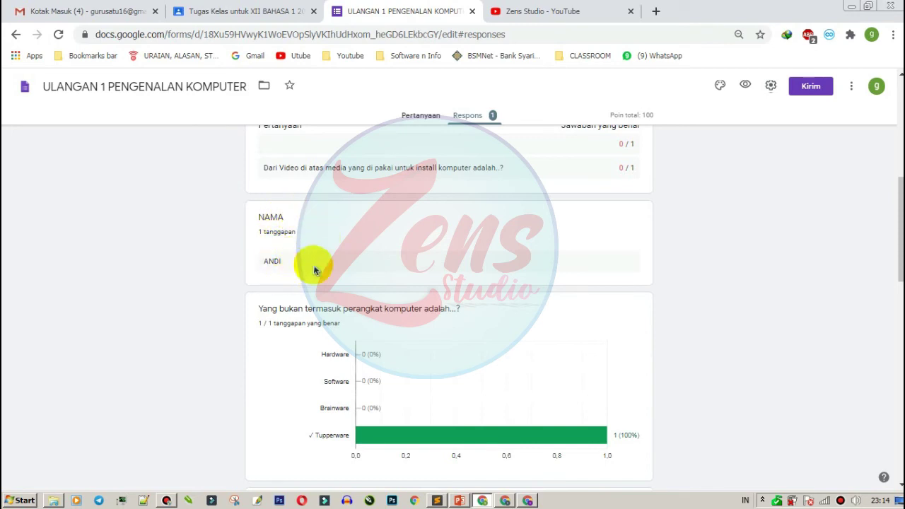
{"action": "scroll", "coordinate": [365, 252], "scroll_direction": "up", "scroll_amount": 2}
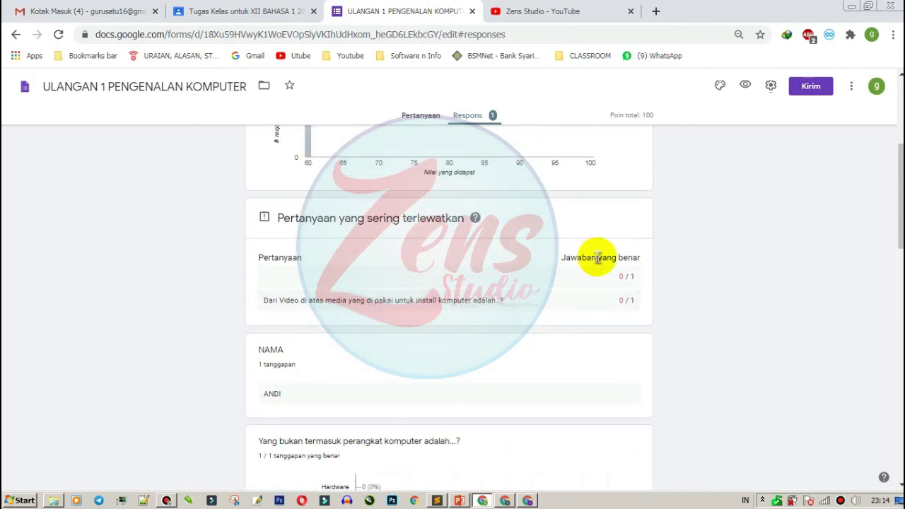
Step: Examine the answer chart of each quiz question in the response summary
{"action": "scroll", "coordinate": [461, 300], "scroll_direction": "down", "scroll_amount": 3}
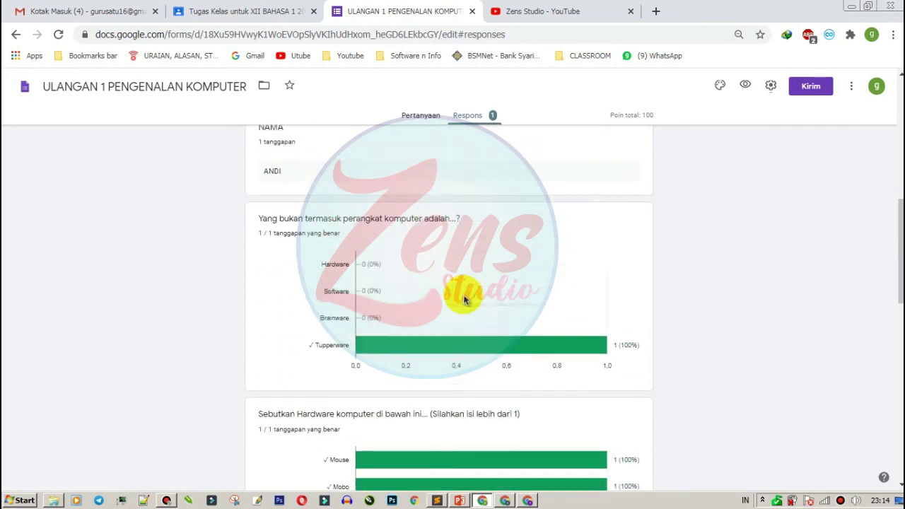
{"action": "scroll", "coordinate": [464, 300], "scroll_direction": "down", "scroll_amount": 1}
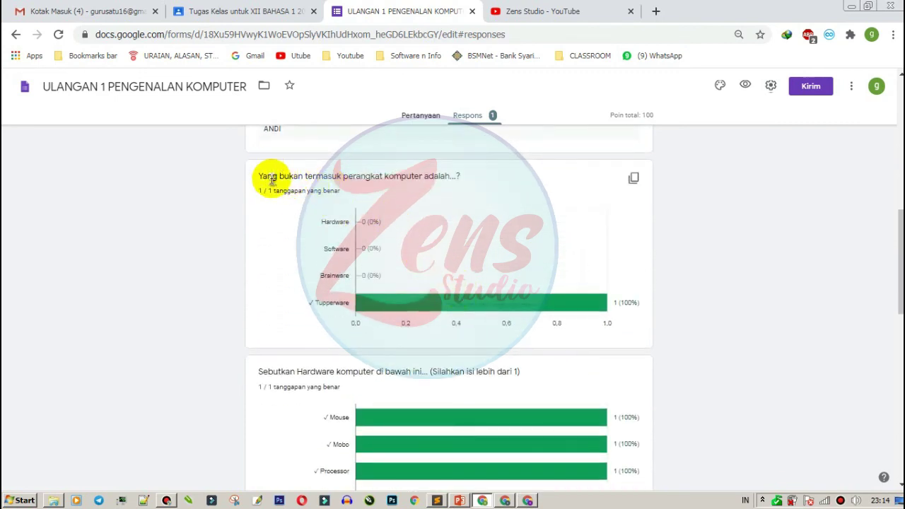
{"action": "mouse_move", "coordinate": [410, 301]}
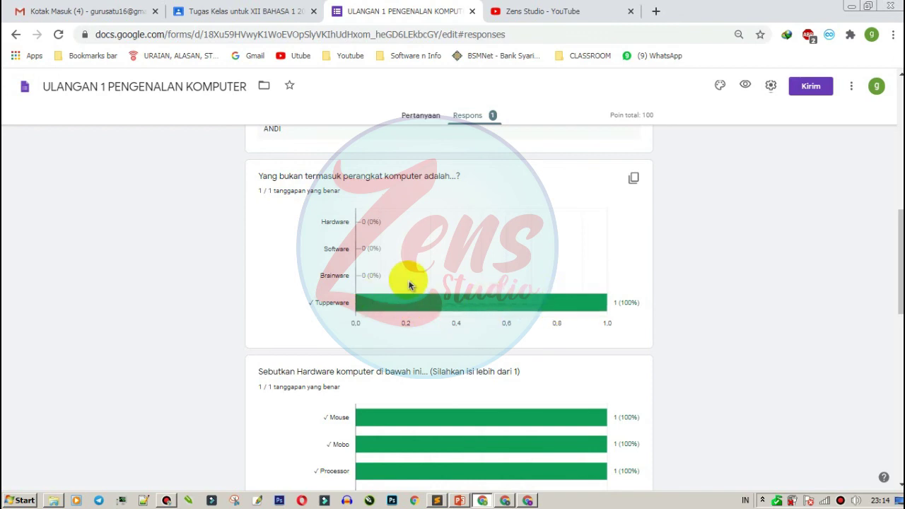
{"action": "scroll", "coordinate": [408, 315], "scroll_direction": "down", "scroll_amount": 3}
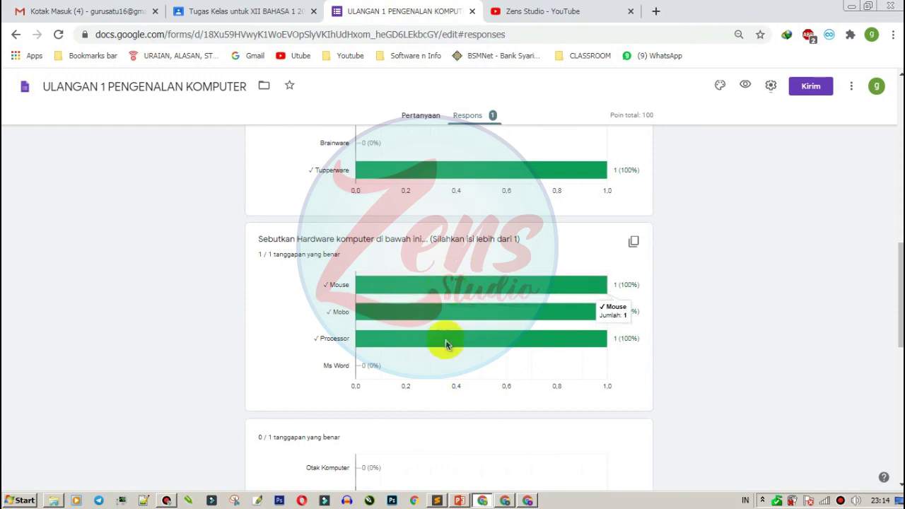
{"action": "scroll", "coordinate": [425, 311], "scroll_direction": "down", "scroll_amount": 6}
{"action": "scroll", "coordinate": [373, 277], "scroll_direction": "down", "scroll_amount": 6}
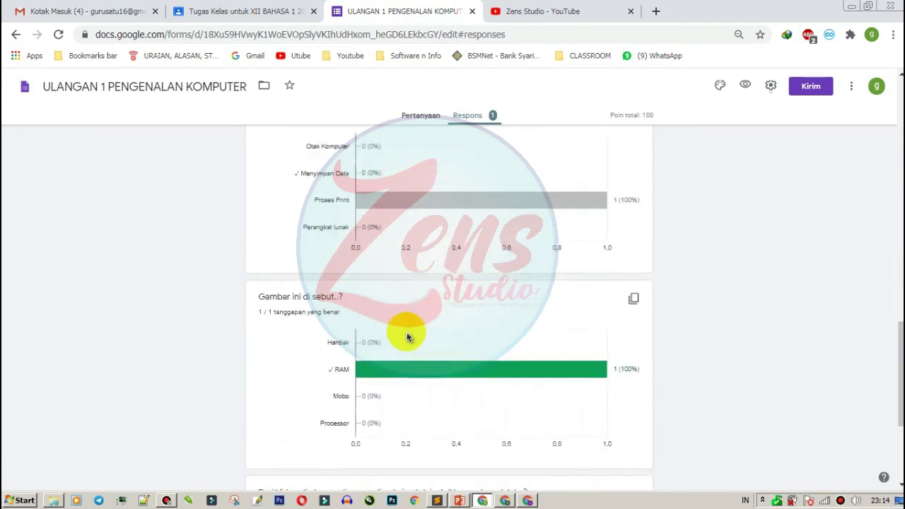
{"action": "scroll", "coordinate": [403, 333], "scroll_direction": "up", "scroll_amount": 15}
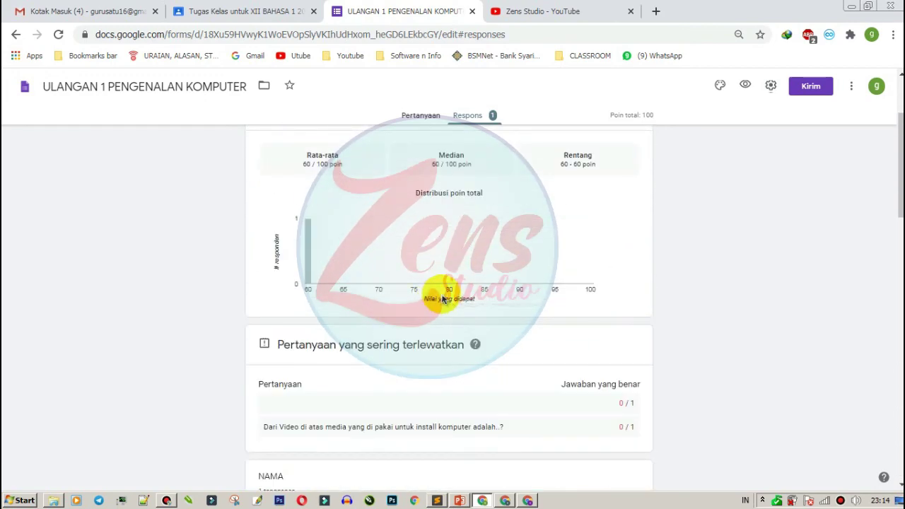
{"action": "scroll", "coordinate": [434, 297], "scroll_direction": "up", "scroll_amount": 3}
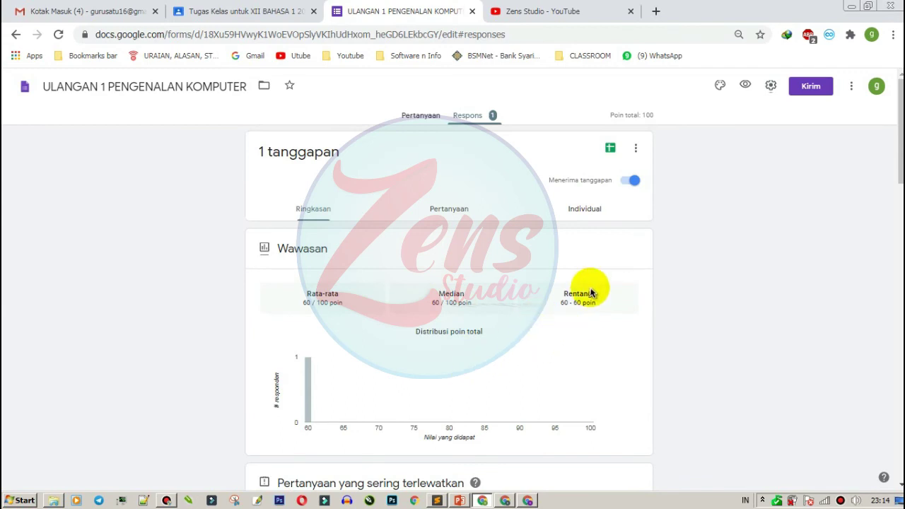
Step: Create a new response spreadsheet for the form named HASIL ULANGAN 1 PENGENALAN KOMPUTER (Respons)
{"action": "left_click", "coordinate": [617, 148]}
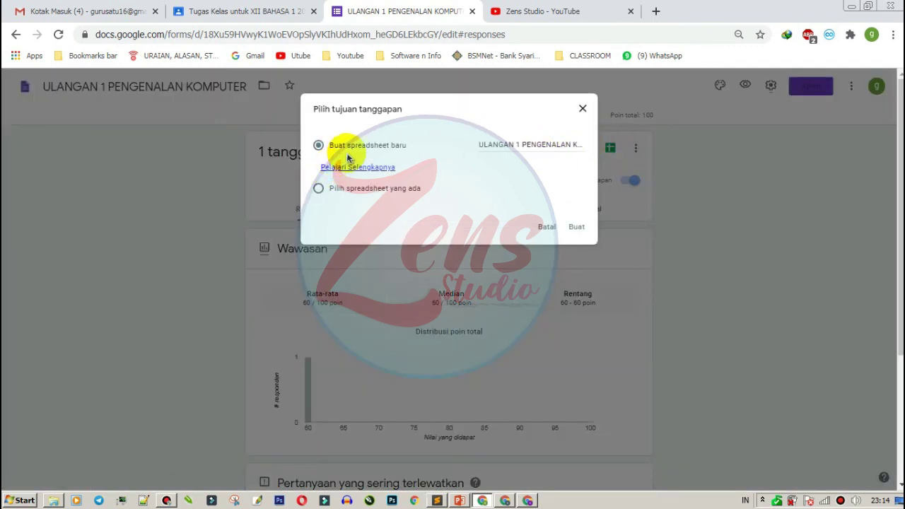
{"action": "left_click", "coordinate": [583, 108]}
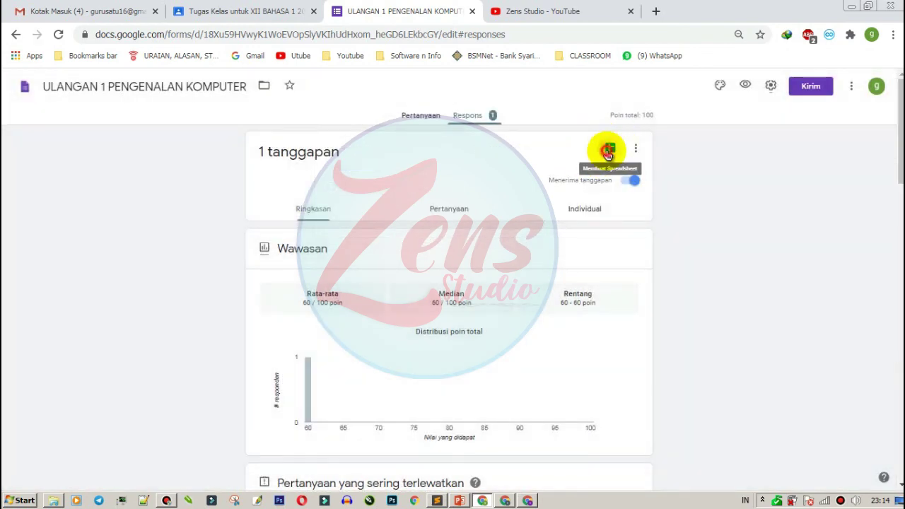
{"action": "left_click", "coordinate": [608, 151]}
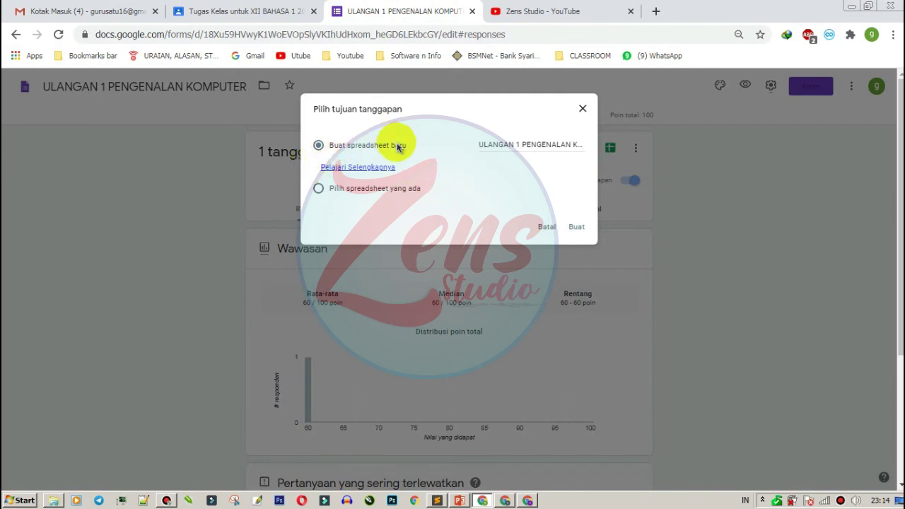
{"action": "left_click", "coordinate": [480, 144]}
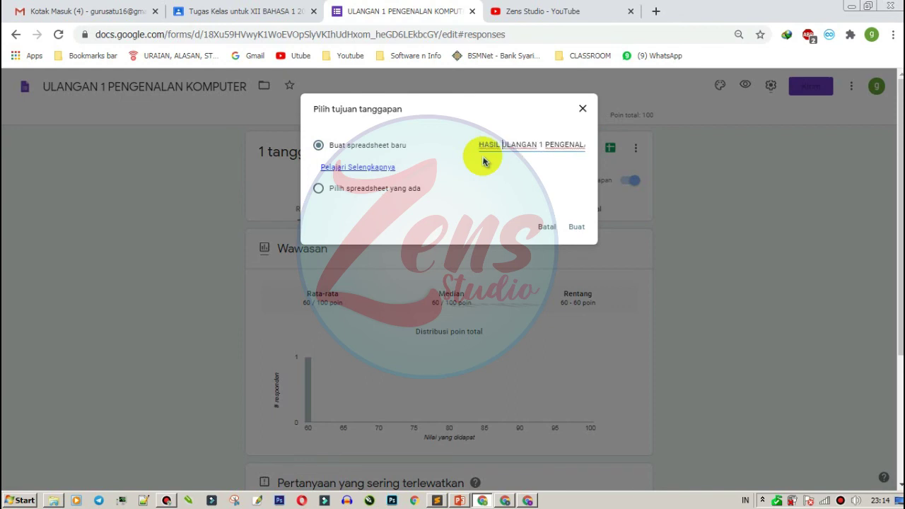
{"action": "left_click", "coordinate": [575, 227]}
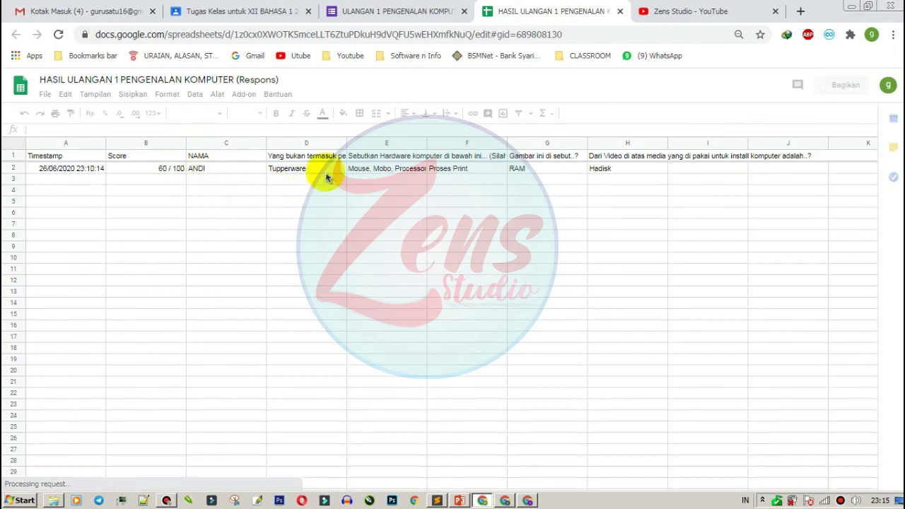
Step: Check the submission's Timestamp cell in row 2 and postpone the offer to enable offline access
{"action": "left_click", "coordinate": [198, 224]}
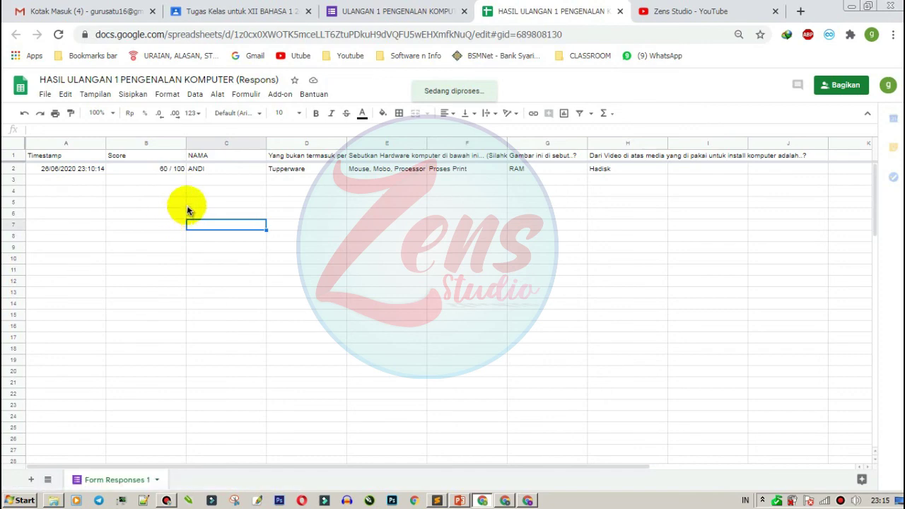
{"action": "left_click", "coordinate": [73, 174]}
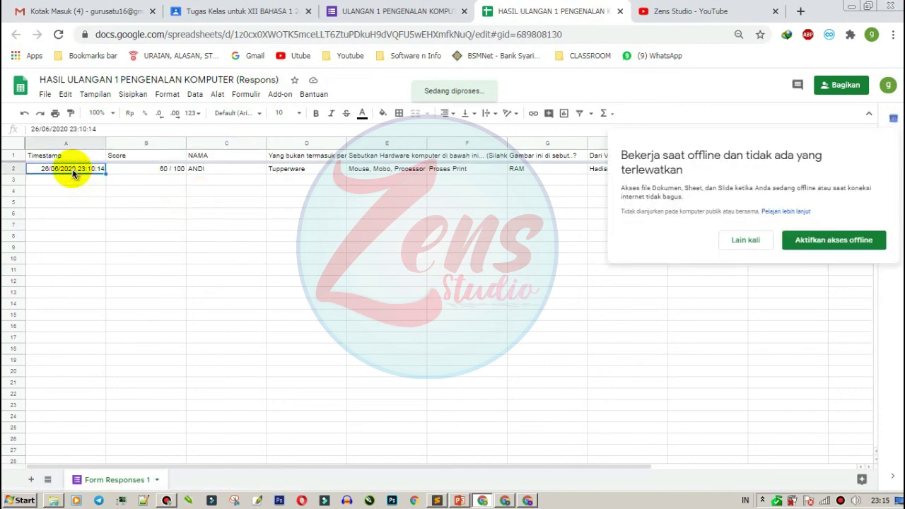
{"action": "left_click", "coordinate": [744, 241]}
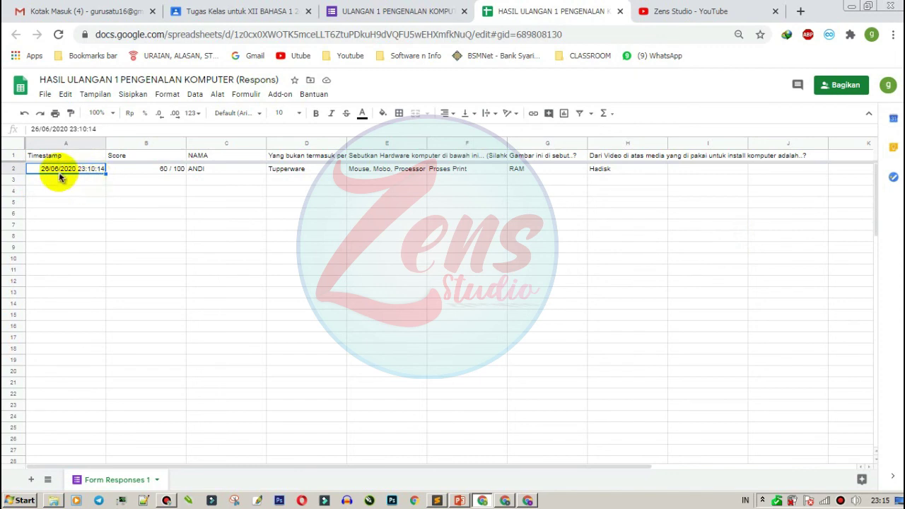
Step: Inspect the score, student name and each recorded quiz answer in row 2 of the response sheet
{"action": "left_click", "coordinate": [163, 170]}
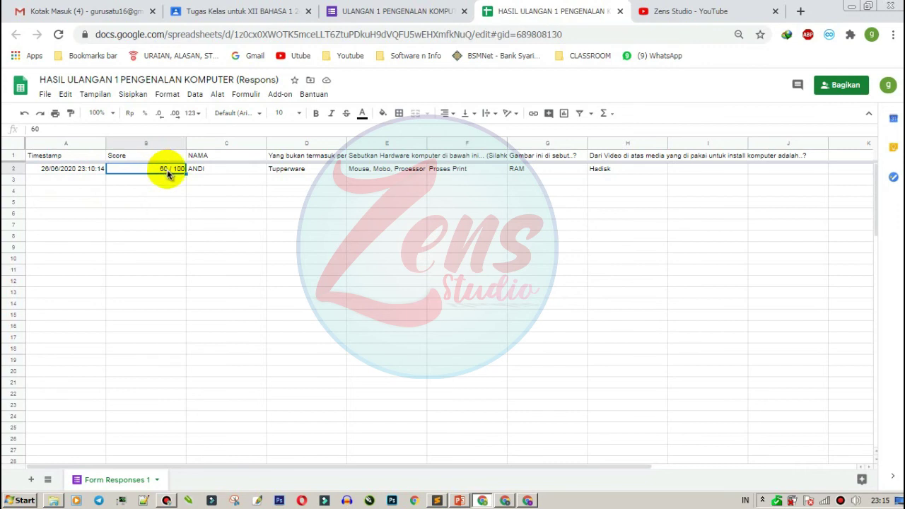
{"action": "left_click", "coordinate": [211, 173]}
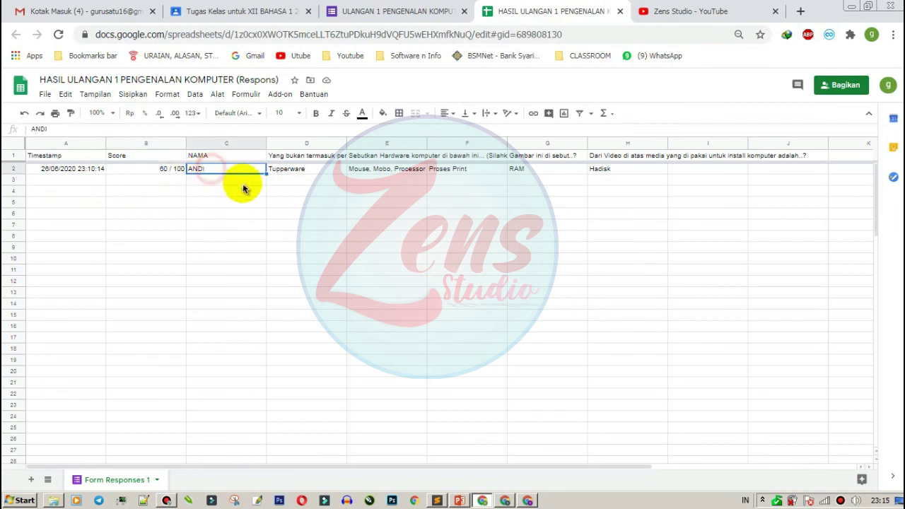
{"action": "left_click", "coordinate": [305, 174]}
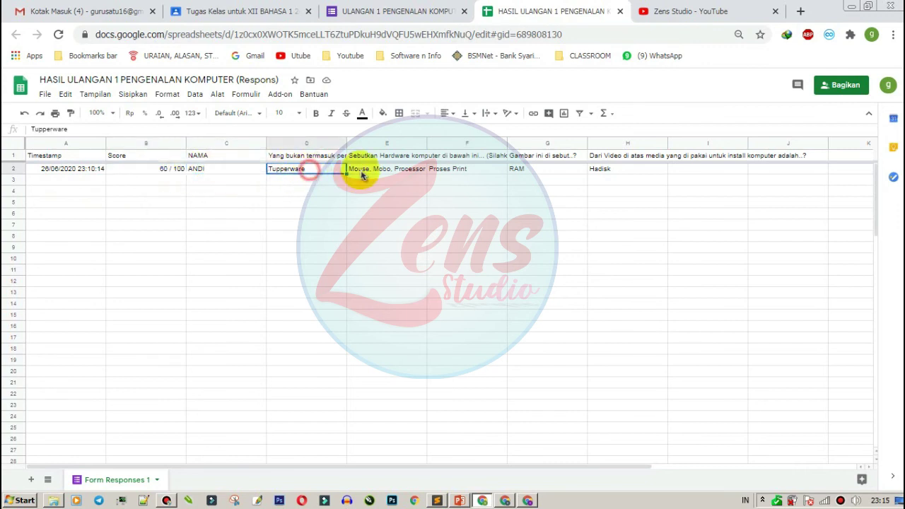
{"action": "left_click", "coordinate": [375, 171]}
{"action": "left_click", "coordinate": [433, 169]}
{"action": "left_click", "coordinate": [525, 170]}
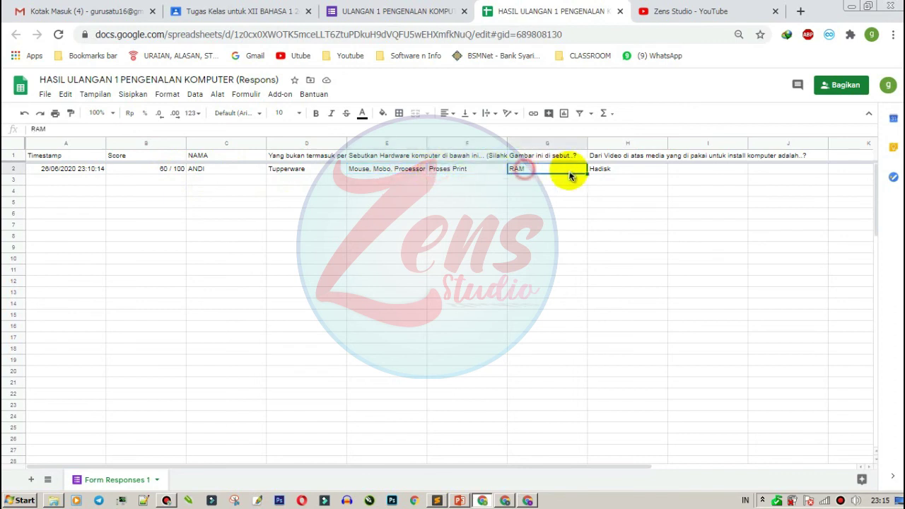
{"action": "left_click", "coordinate": [597, 171]}
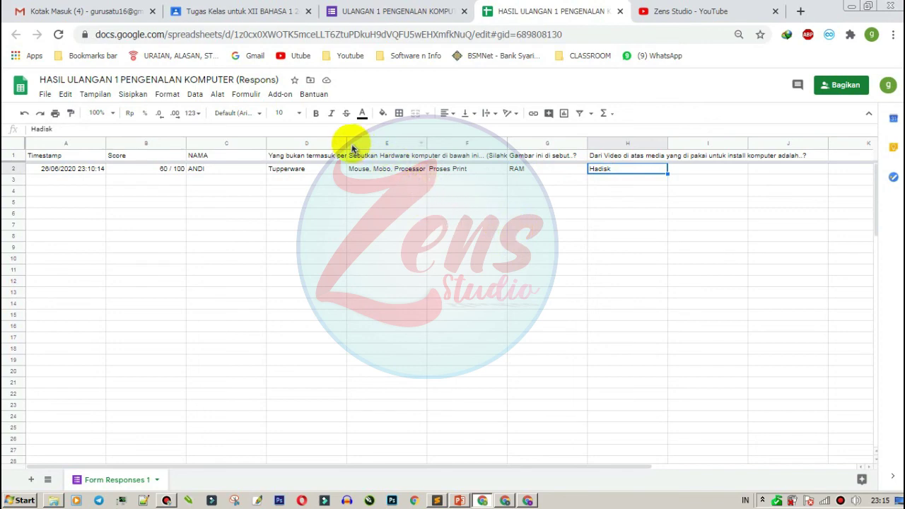
Step: Widen column D to show more of its question header, and narrow it back to about its former width
{"action": "left_click_drag", "start_coordinate": [347, 144], "coordinate": [393, 145]}
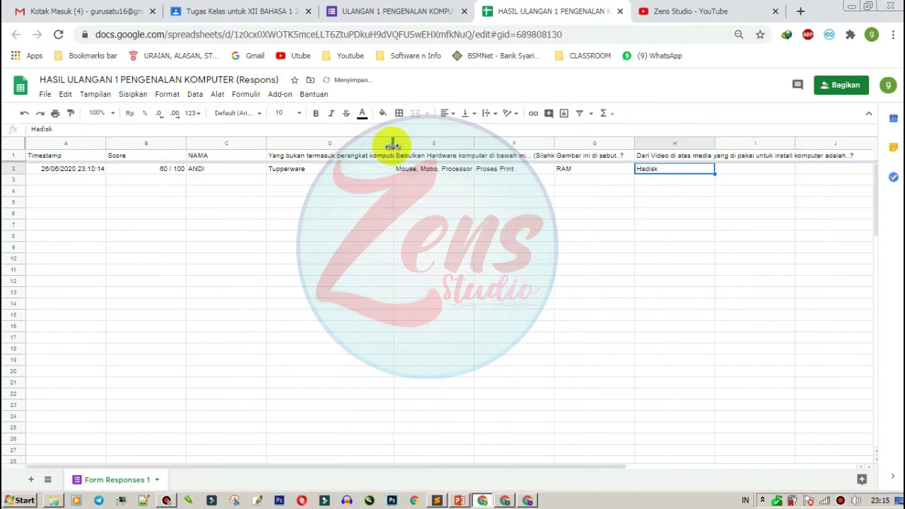
{"action": "left_click", "coordinate": [388, 145]}
{"action": "left_click", "coordinate": [344, 180]}
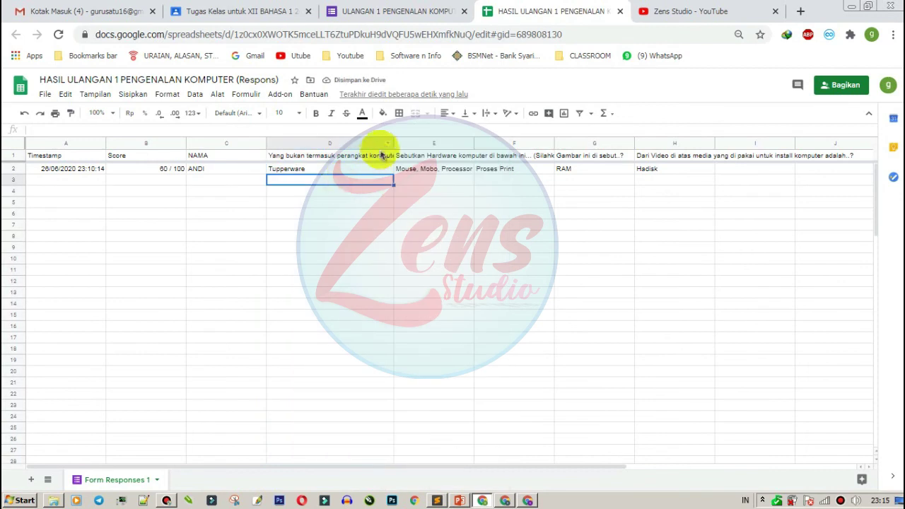
{"action": "left_click_drag", "start_coordinate": [394, 144], "coordinate": [345, 143]}
{"action": "left_click", "coordinate": [361, 219]}
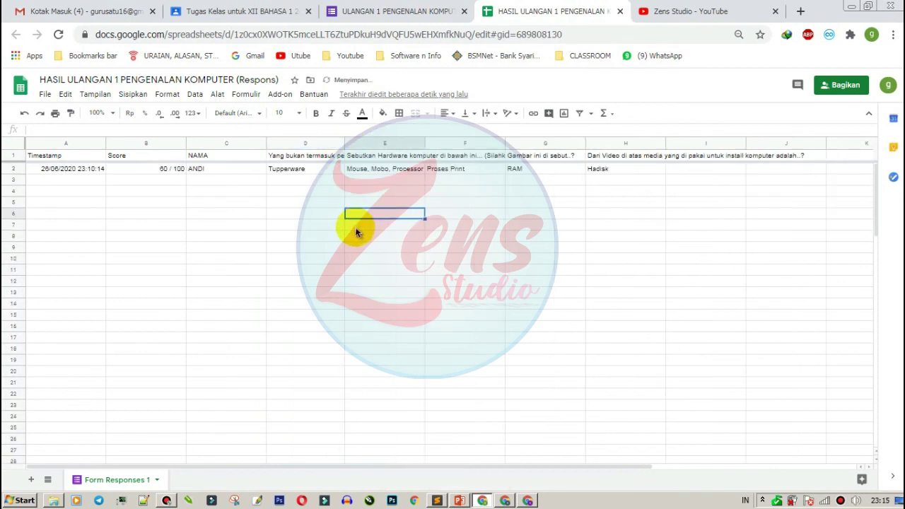
Step: Compare the form's response summary with the linked response spreadsheet by alternating between the two
{"action": "scroll", "coordinate": [340, 233], "scroll_direction": "down", "scroll_amount": 4}
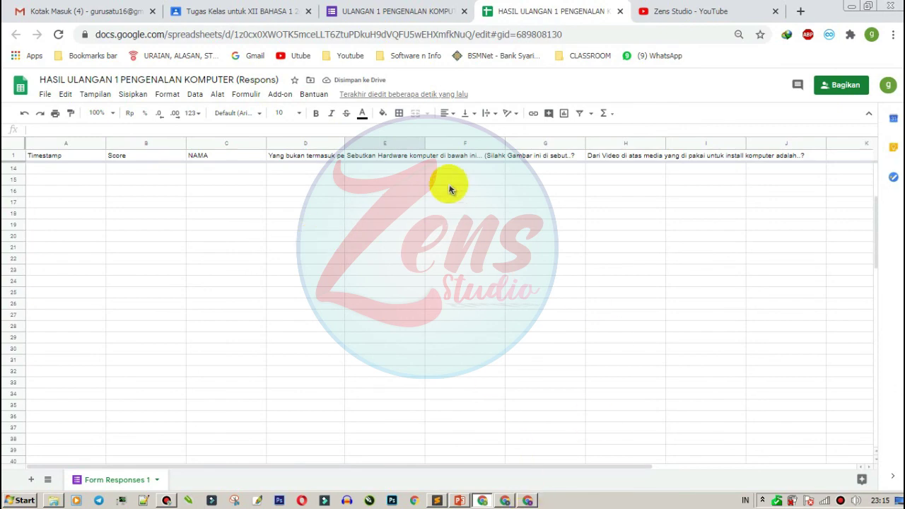
{"action": "left_click", "coordinate": [430, 10]}
{"action": "left_click", "coordinate": [516, 11]}
{"action": "left_click", "coordinate": [430, 10]}
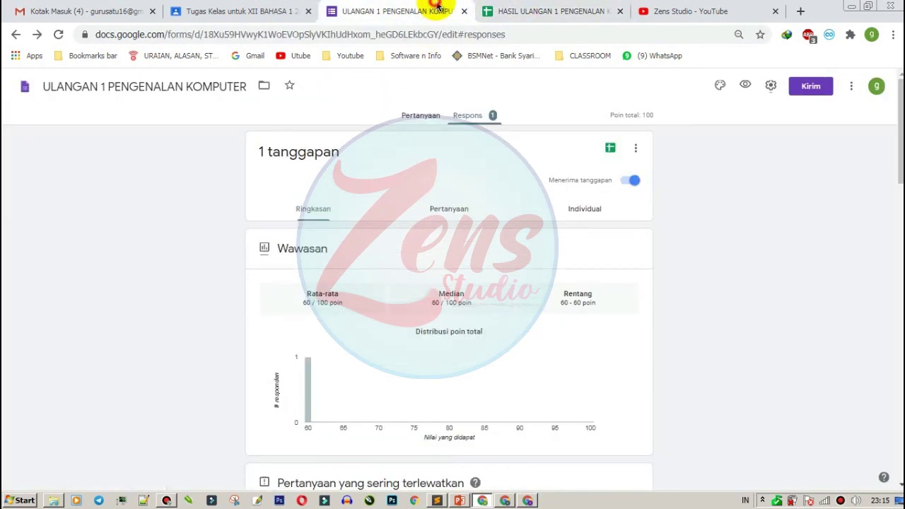
{"action": "left_click", "coordinate": [509, 10]}
{"action": "left_click", "coordinate": [428, 11]}
{"action": "left_click", "coordinate": [489, 12]}
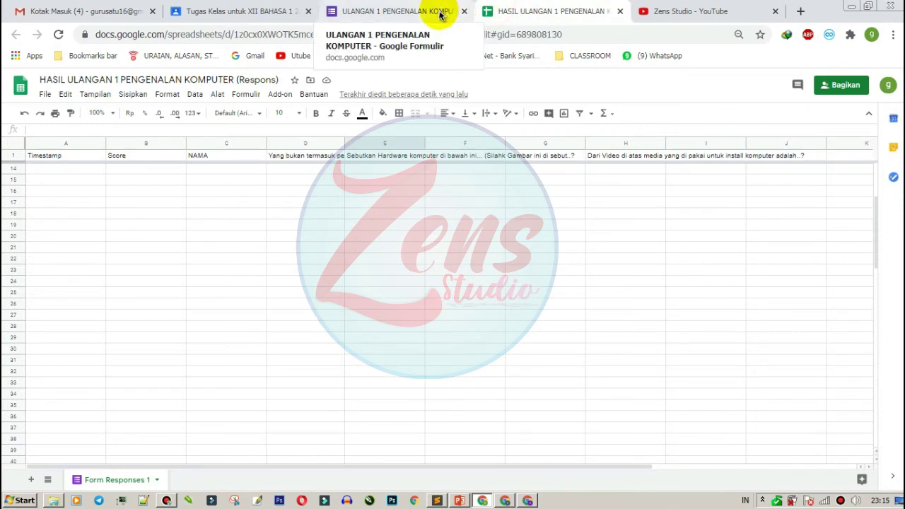
{"action": "left_click", "coordinate": [391, 11]}
{"action": "scroll", "coordinate": [417, 164], "scroll_direction": "up", "scroll_amount": 4}
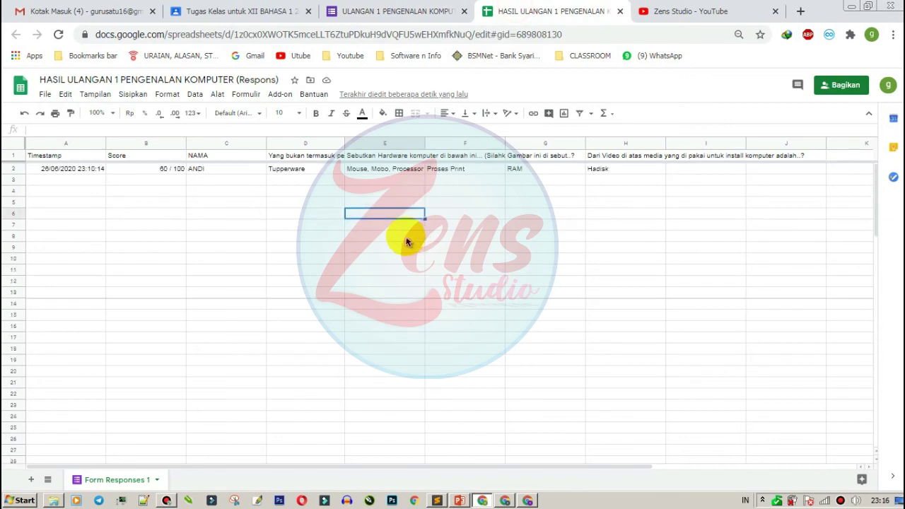
{"action": "scroll", "coordinate": [410, 238], "scroll_direction": "down", "scroll_amount": 4}
{"action": "scroll", "coordinate": [410, 216], "scroll_direction": "up", "scroll_amount": 4}
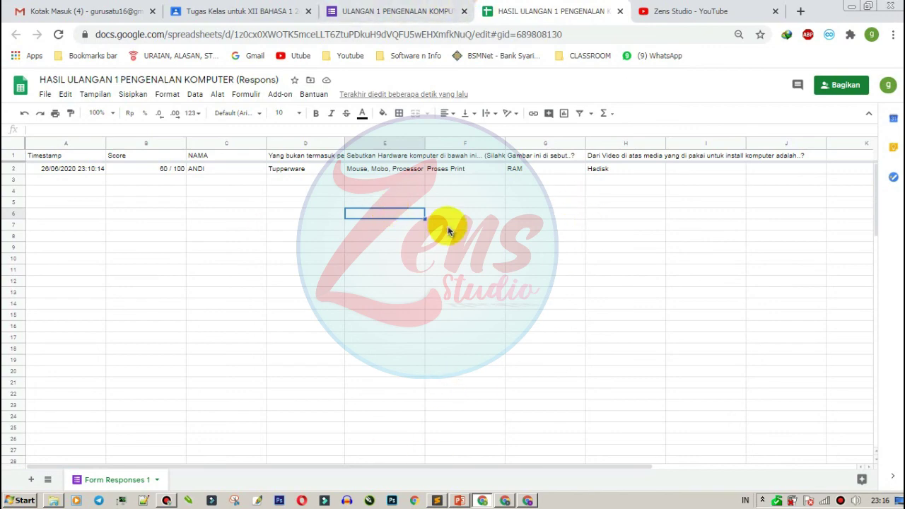
Step: Switch to Classroom and draft a forum announcement: "Assalamu'alaikum..." and, on a second line, "halo anak2... silahkan tugasnya ya.. semangaat..."
{"action": "left_click", "coordinate": [262, 5]}
{"action": "scroll", "coordinate": [390, 283], "scroll_direction": "up", "scroll_amount": 5}
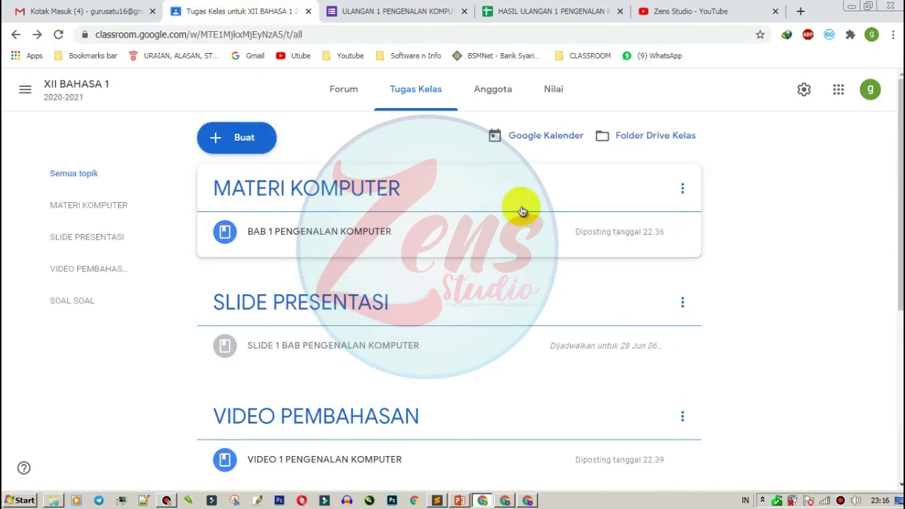
{"action": "left_click", "coordinate": [353, 101]}
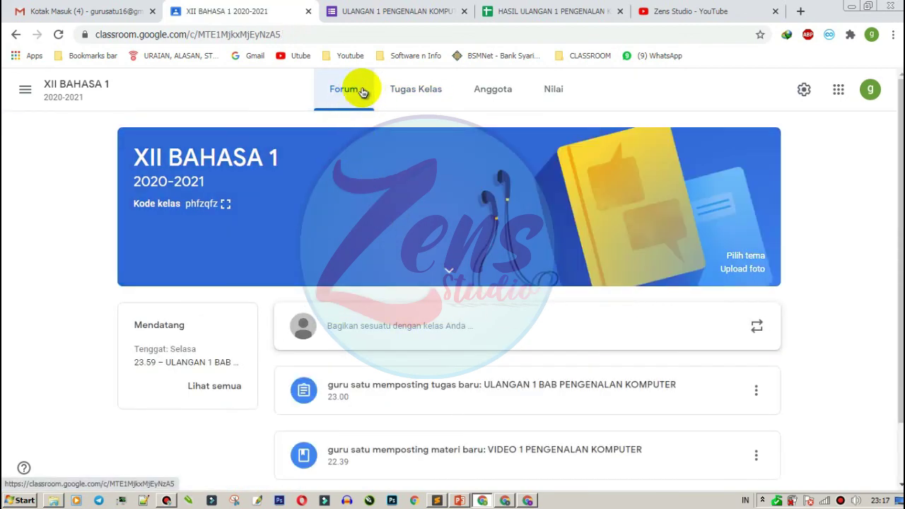
{"action": "left_click", "coordinate": [441, 327]}
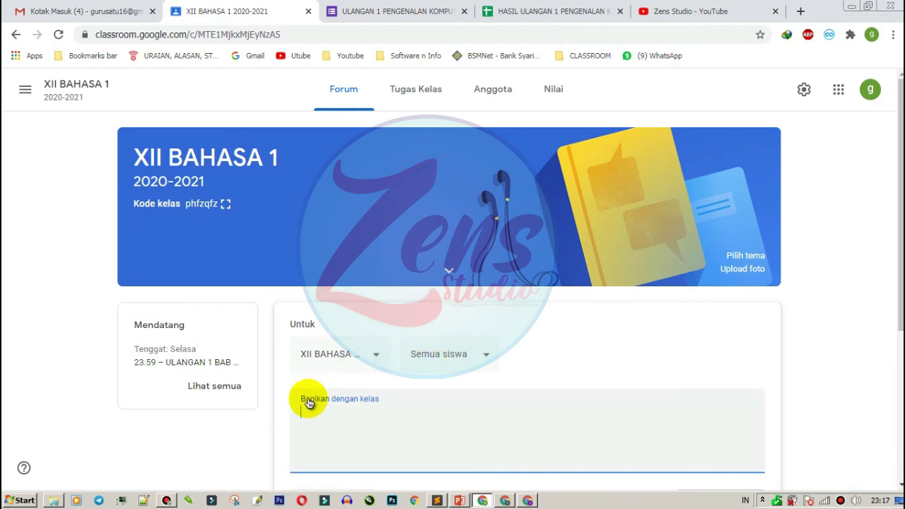
{"action": "type", "text": "Assalamu"}
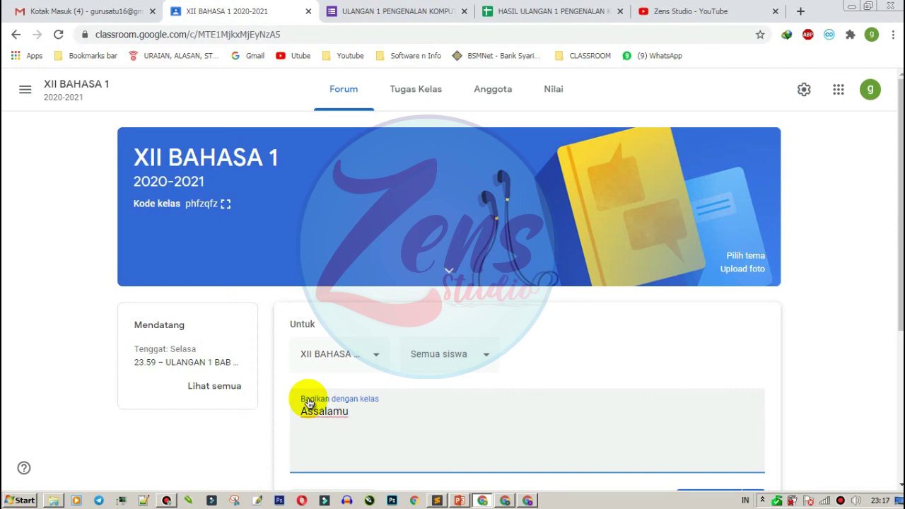
{"action": "type", "text": "'alaikum..."}
{"action": "key", "text": "Return"}
{"action": "type", "text": "halo ana"}
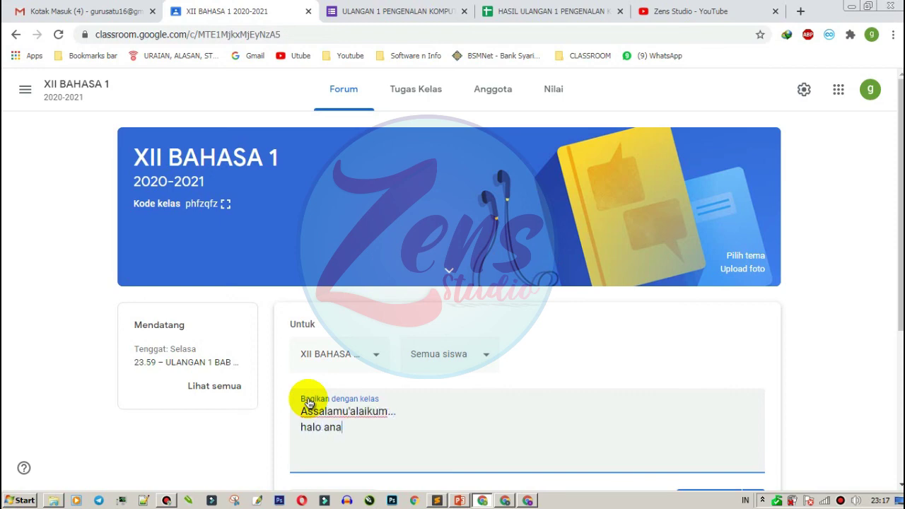
{"action": "type", "text": "k2... silahkan tugasnya"}
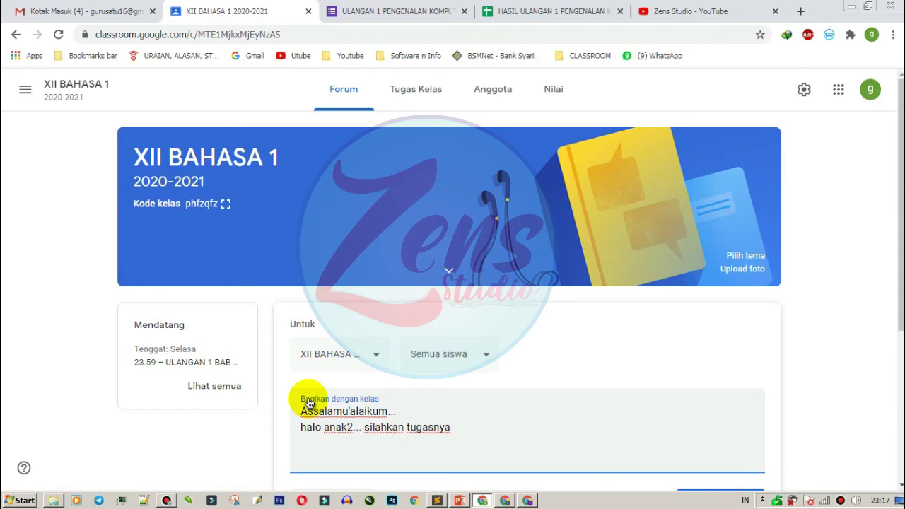
{"action": "type", "text": " ya.. semangaat..."}
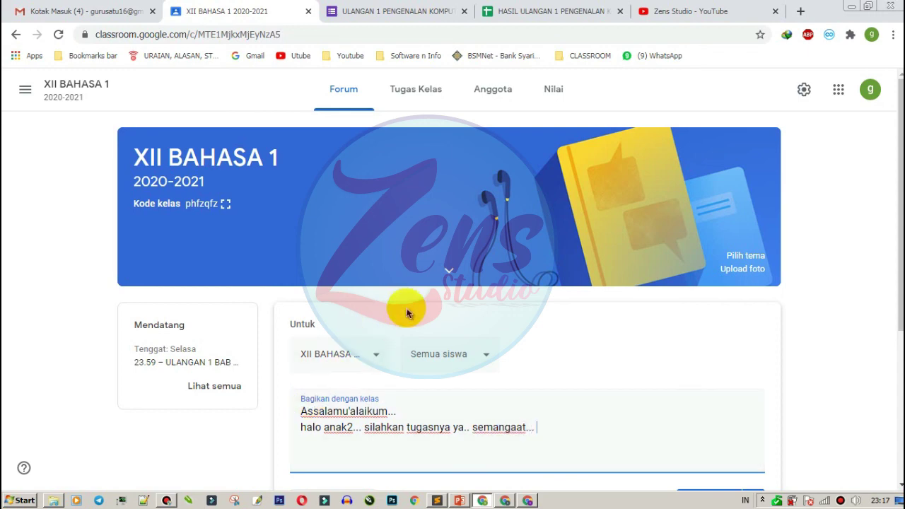
Step: Add 12 IPS 1, 12 MIA 2 and 12 MIA 1 as announcement recipients, and deselect all three again
{"action": "scroll", "coordinate": [466, 304], "scroll_direction": "down", "scroll_amount": 4}
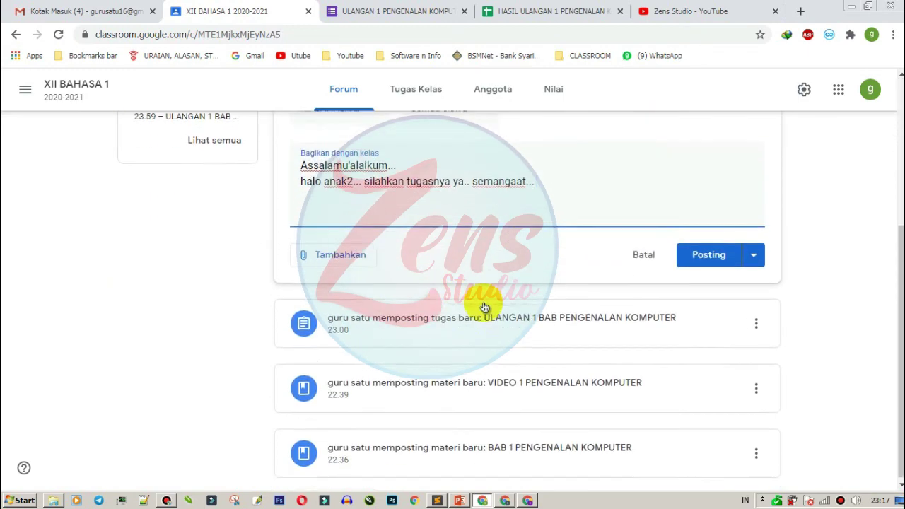
{"action": "scroll", "coordinate": [428, 195], "scroll_direction": "up", "scroll_amount": 2}
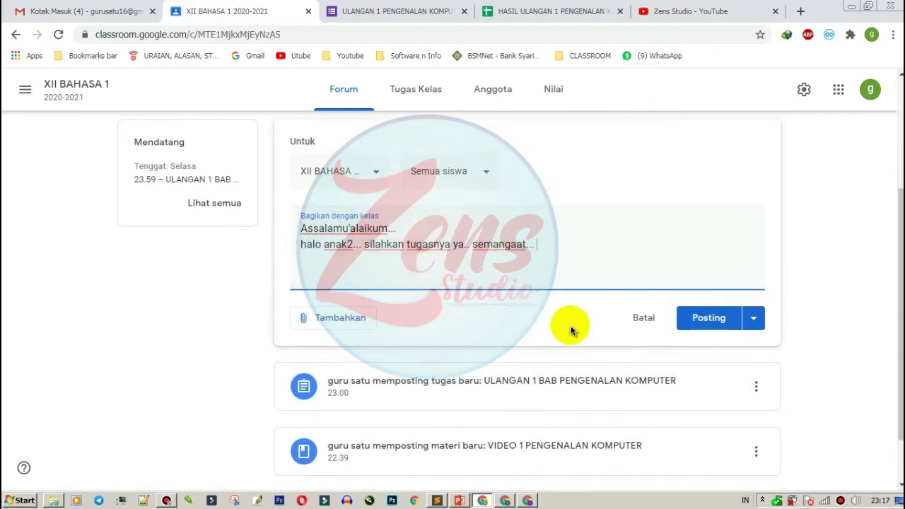
{"action": "left_click", "coordinate": [374, 176]}
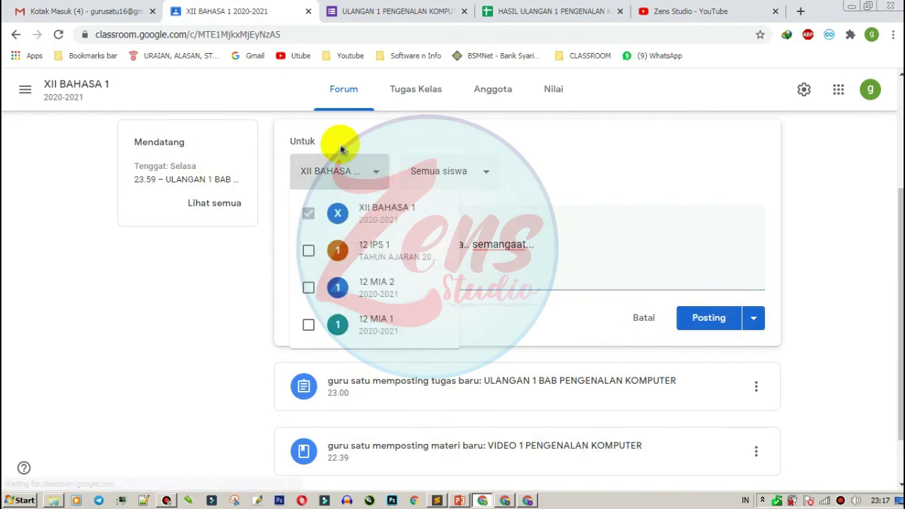
{"action": "left_click", "coordinate": [309, 250]}
{"action": "left_click", "coordinate": [308, 287]}
{"action": "left_click", "coordinate": [308, 325]}
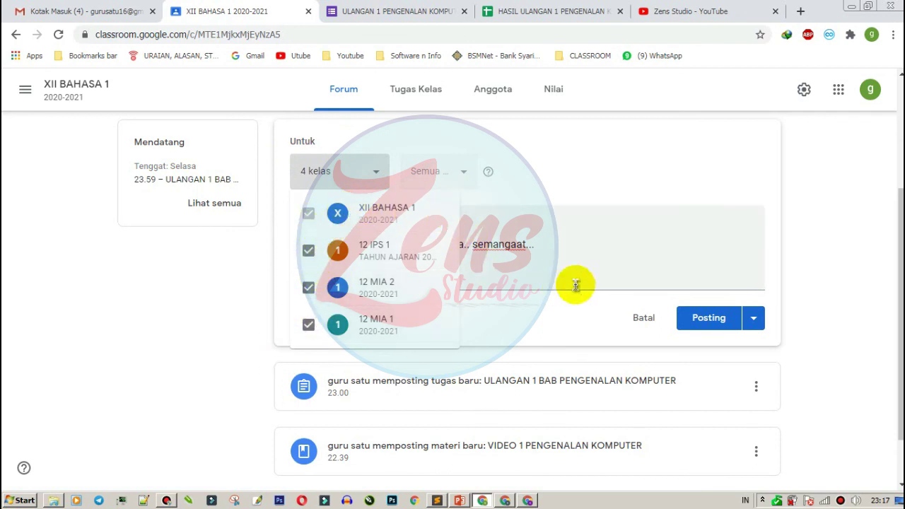
{"action": "left_click", "coordinate": [308, 252]}
{"action": "left_click", "coordinate": [309, 287]}
{"action": "left_click", "coordinate": [308, 325]}
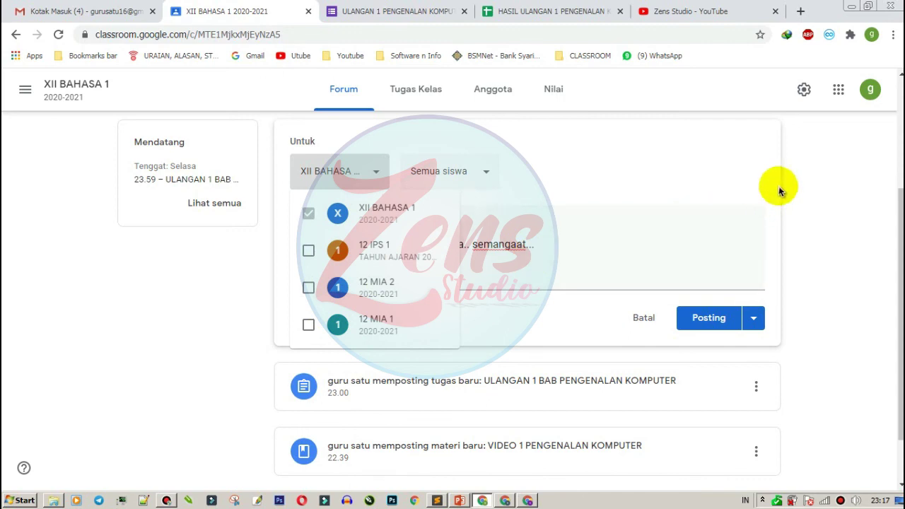
{"action": "left_click", "coordinate": [797, 173]}
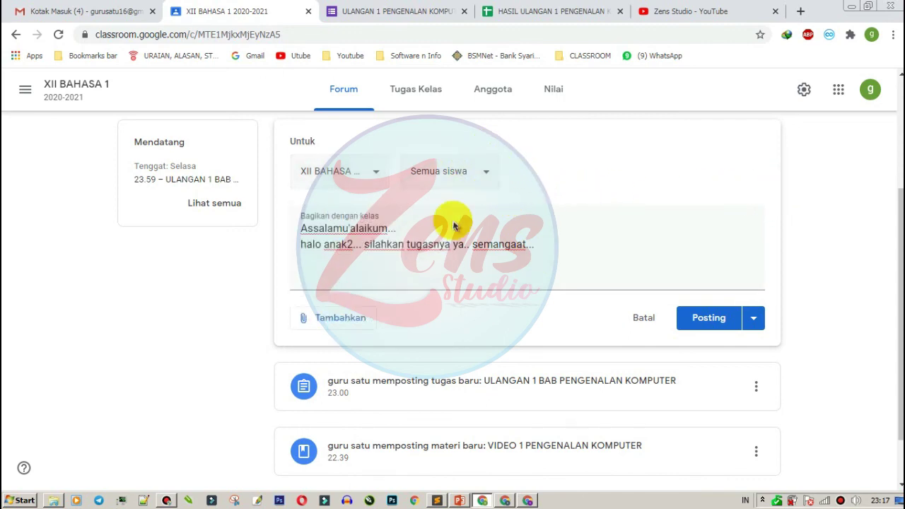
Step: Check the attachment sources and the scheduling dialog without applying either, and post the announcement immediately
{"action": "left_click", "coordinate": [357, 326]}
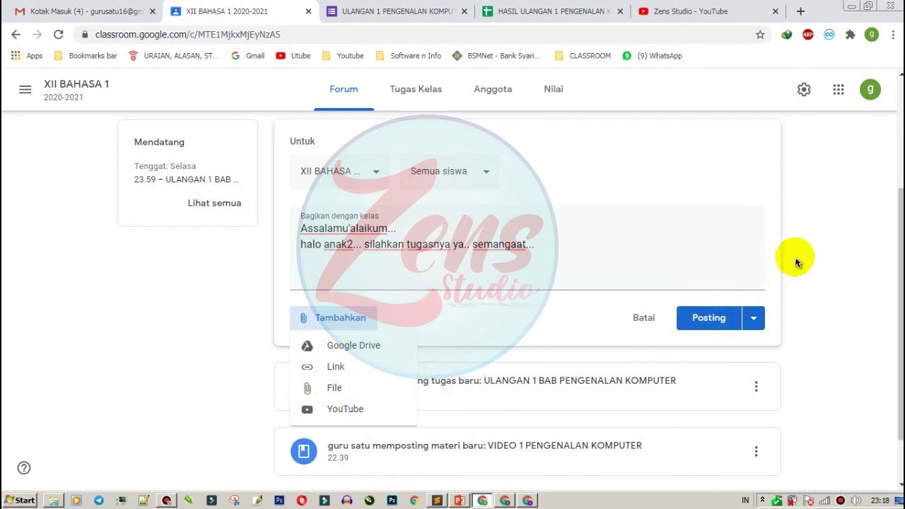
{"action": "left_click", "coordinate": [820, 236]}
{"action": "left_click", "coordinate": [753, 320]}
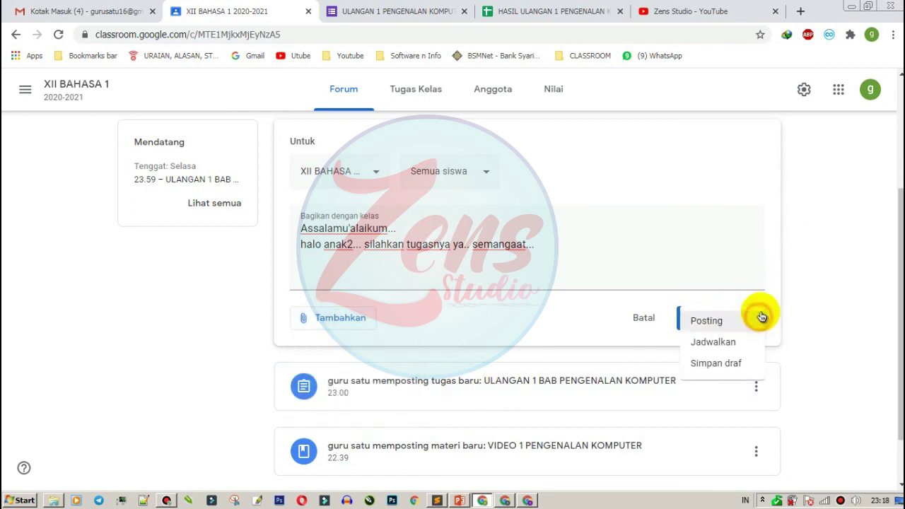
{"action": "left_click", "coordinate": [711, 343]}
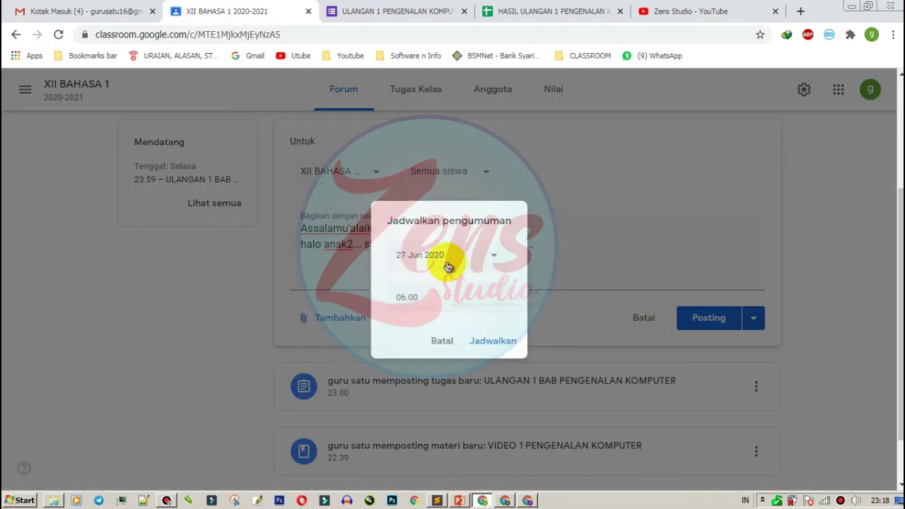
{"action": "left_click", "coordinate": [442, 341]}
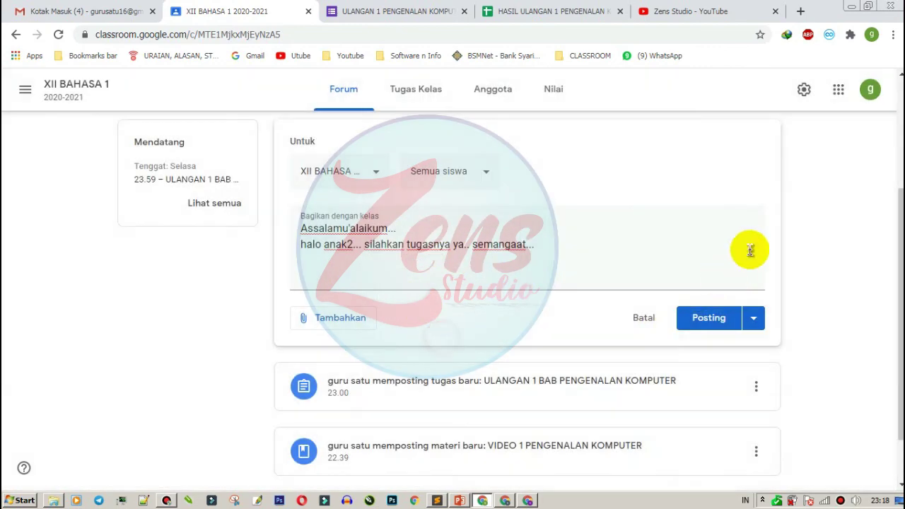
{"action": "left_click", "coordinate": [700, 322]}
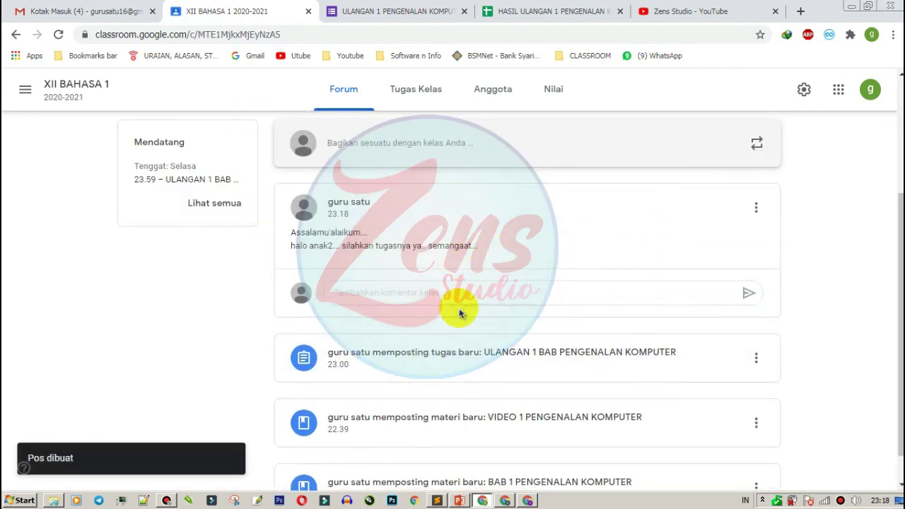
Step: Switch to the first student's Gmail and reload the inbox to check for the announcement email
{"action": "left_click", "coordinate": [506, 501]}
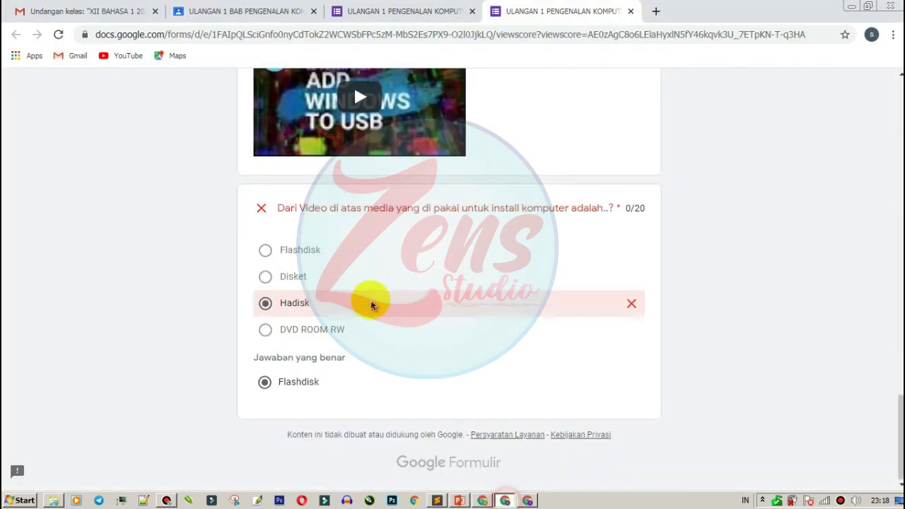
{"action": "left_click", "coordinate": [113, 15]}
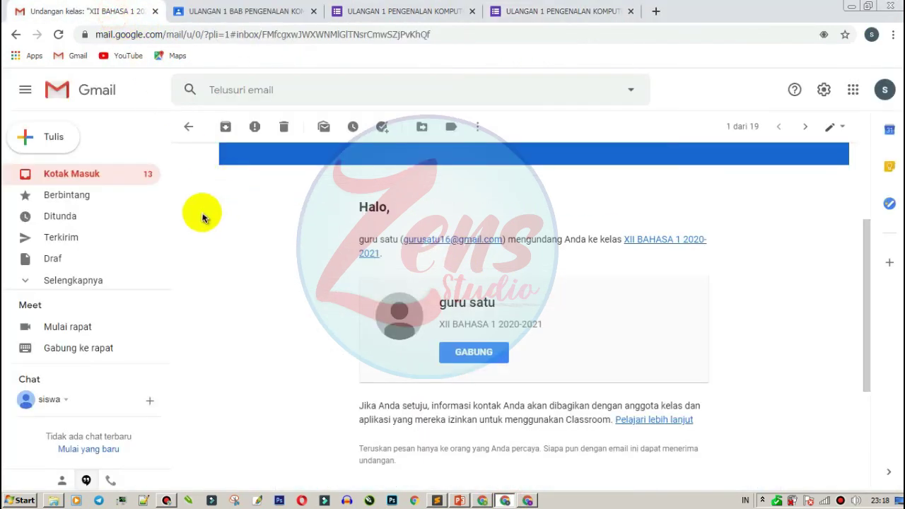
{"action": "left_click", "coordinate": [111, 177]}
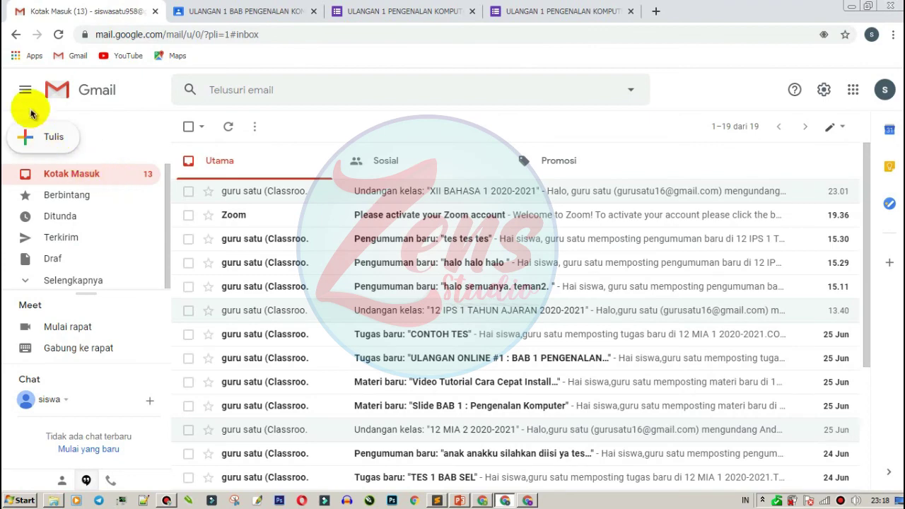
{"action": "left_click", "coordinate": [58, 34]}
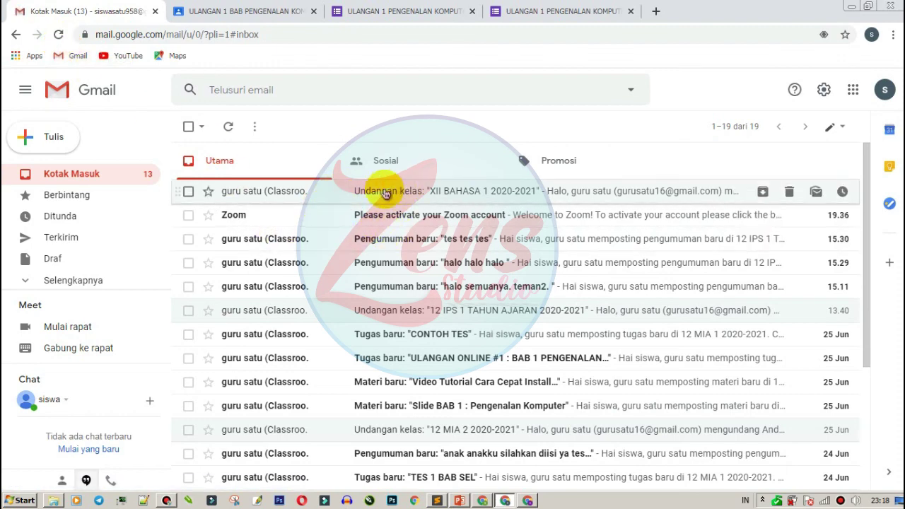
Step: Return to the teacher's Classroom and turn on receiving email notifications in the account settings
{"action": "left_click", "coordinate": [481, 501]}
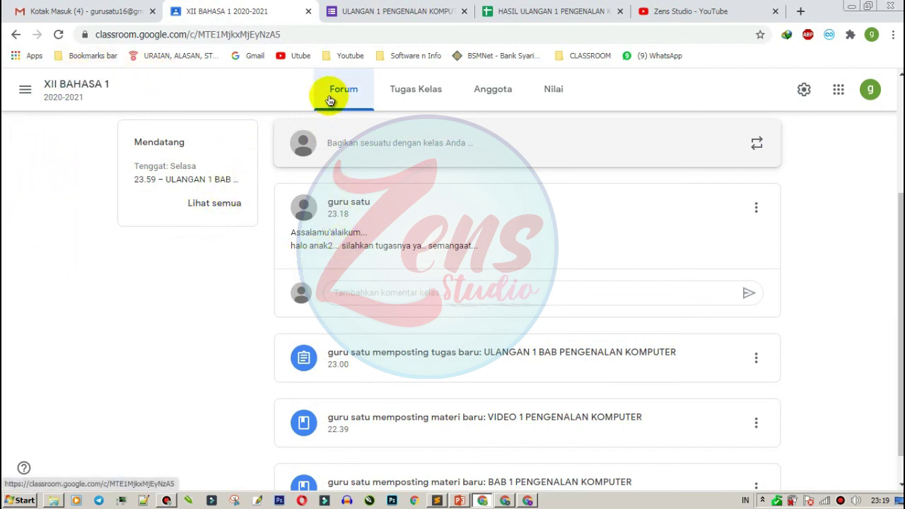
{"action": "left_click", "coordinate": [25, 89]}
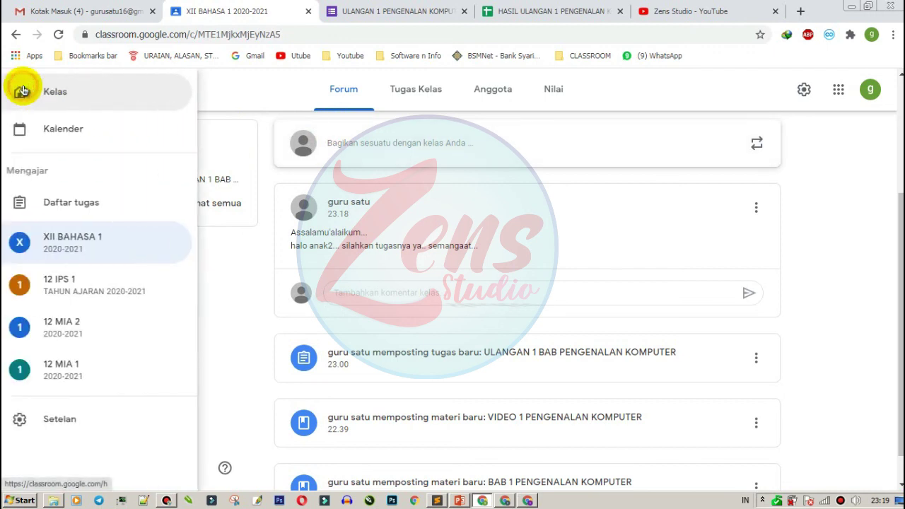
{"action": "left_click", "coordinate": [56, 424]}
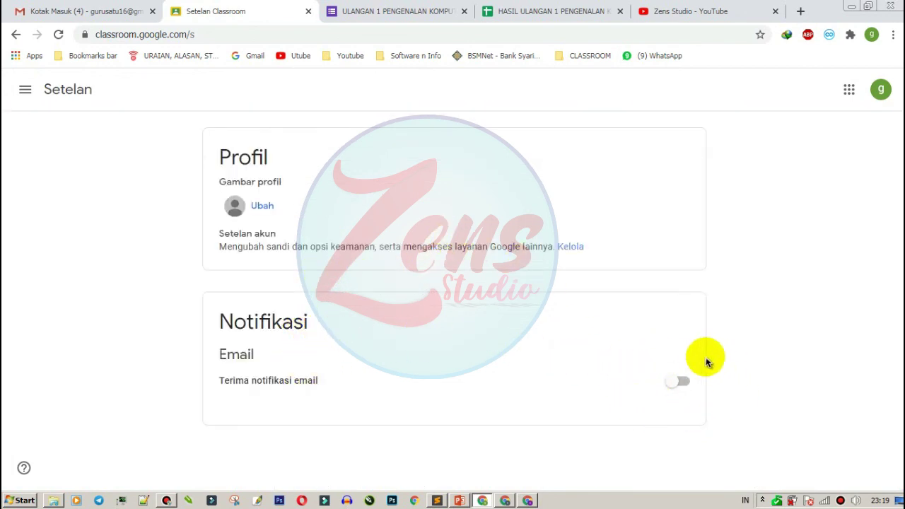
{"action": "left_click", "coordinate": [684, 384]}
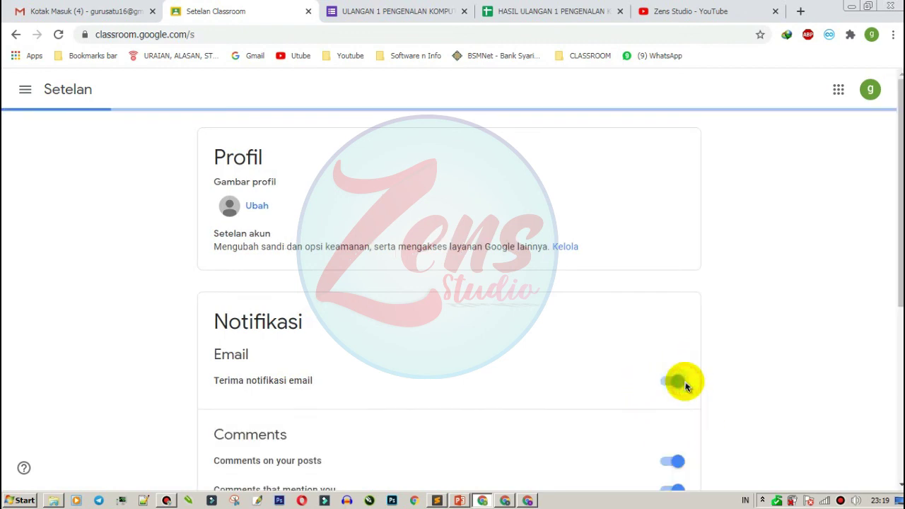
{"action": "left_click", "coordinate": [25, 89]}
{"action": "left_click", "coordinate": [333, 106]}
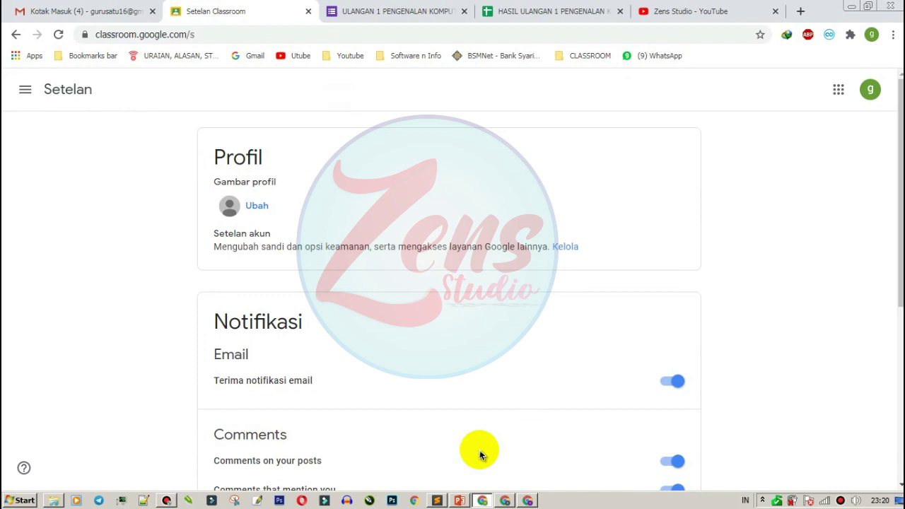
Step: Open the new announcement email in the first student's inbox and read the message through
{"action": "left_click", "coordinate": [505, 500]}
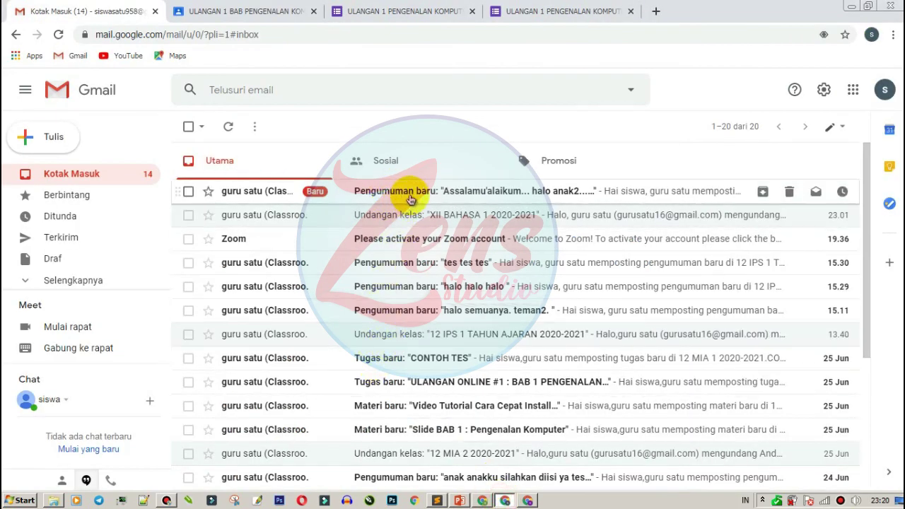
{"action": "left_click", "coordinate": [456, 198]}
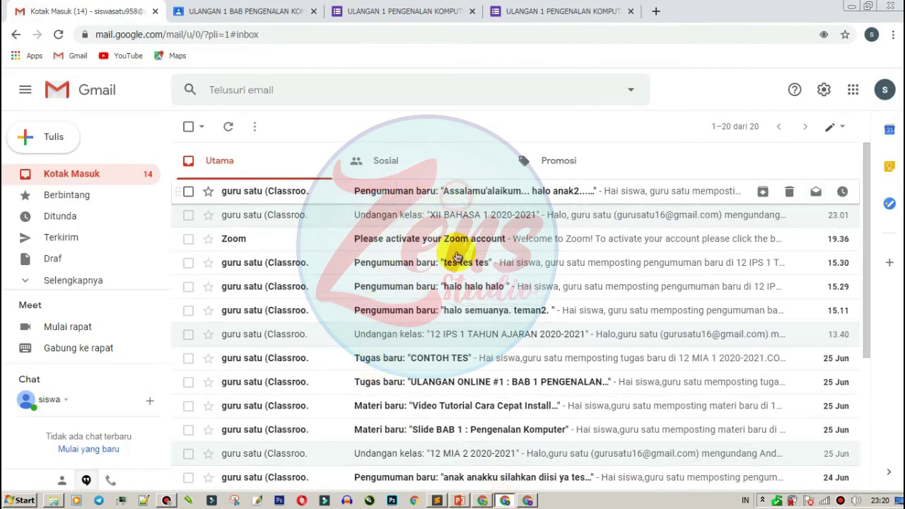
{"action": "scroll", "coordinate": [491, 267], "scroll_direction": "down", "scroll_amount": 4}
{"action": "scroll", "coordinate": [503, 260], "scroll_direction": "up", "scroll_amount": 1}
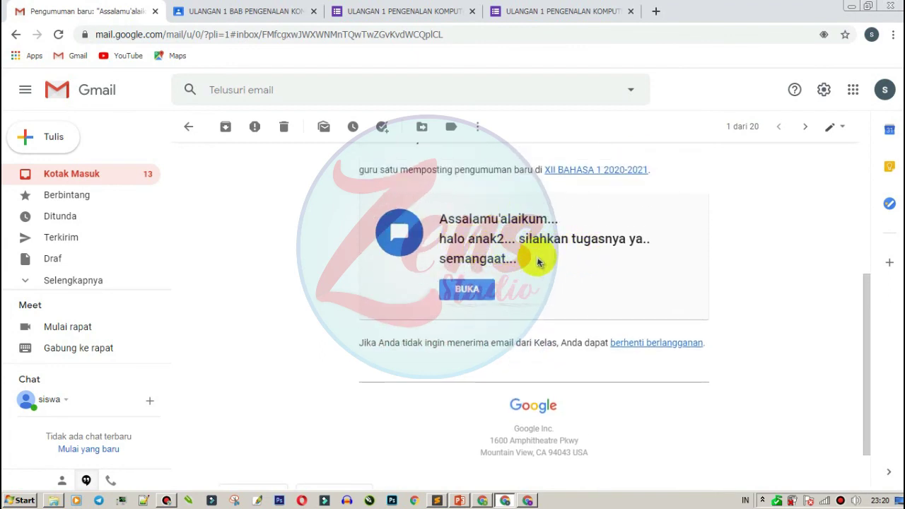
Step: Read the same announcement email in the second student's Gmail inbox, and return to the first student's copy
{"action": "left_click", "coordinate": [527, 500]}
{"action": "scroll", "coordinate": [297, 232], "scroll_direction": "up", "scroll_amount": 4}
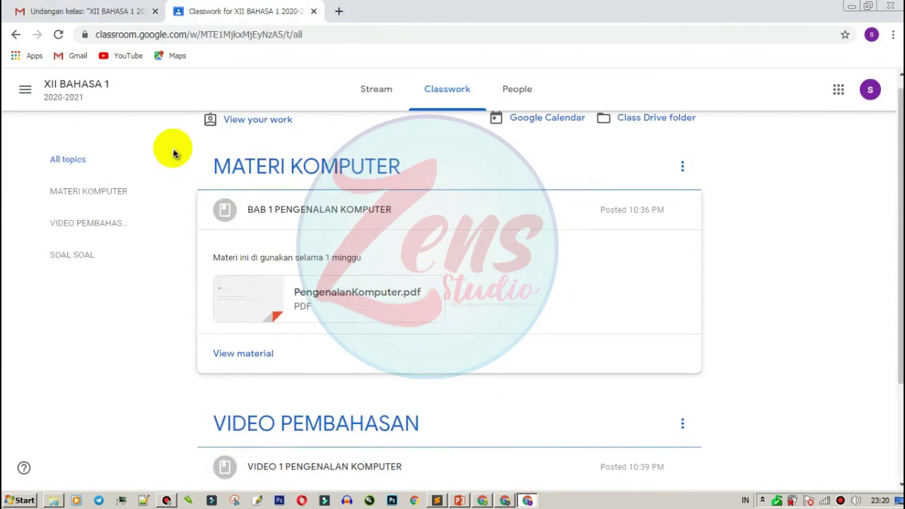
{"action": "left_click", "coordinate": [125, 11]}
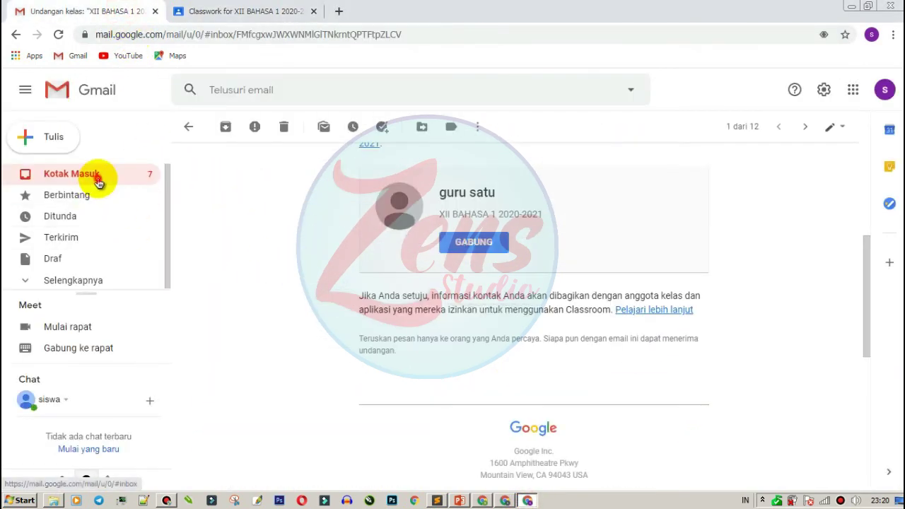
{"action": "left_click", "coordinate": [97, 177]}
{"action": "left_click", "coordinate": [347, 195]}
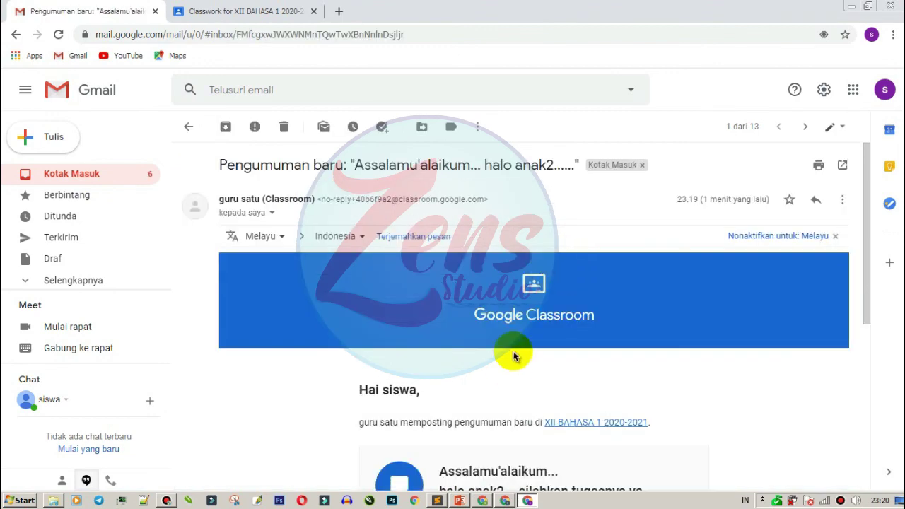
{"action": "scroll", "coordinate": [495, 332], "scroll_direction": "down", "scroll_amount": 3}
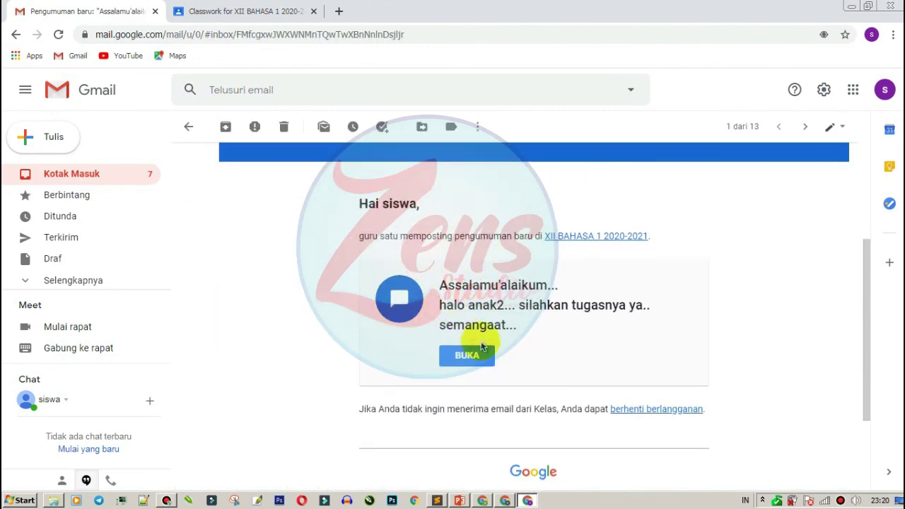
{"action": "left_click", "coordinate": [519, 501]}
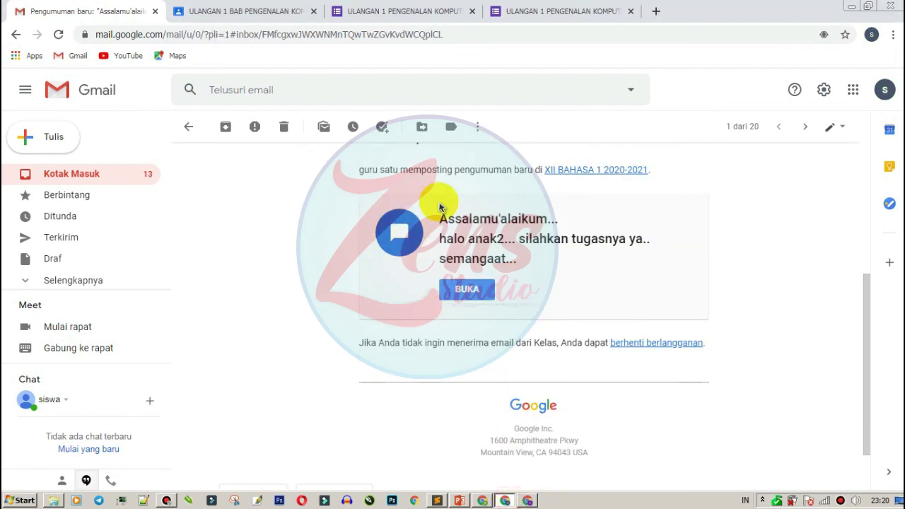
Step: Reread the announcement email, switch back to the teacher's Classroom settings and look through the notification options
{"action": "scroll", "coordinate": [458, 272], "scroll_direction": "up", "scroll_amount": 3}
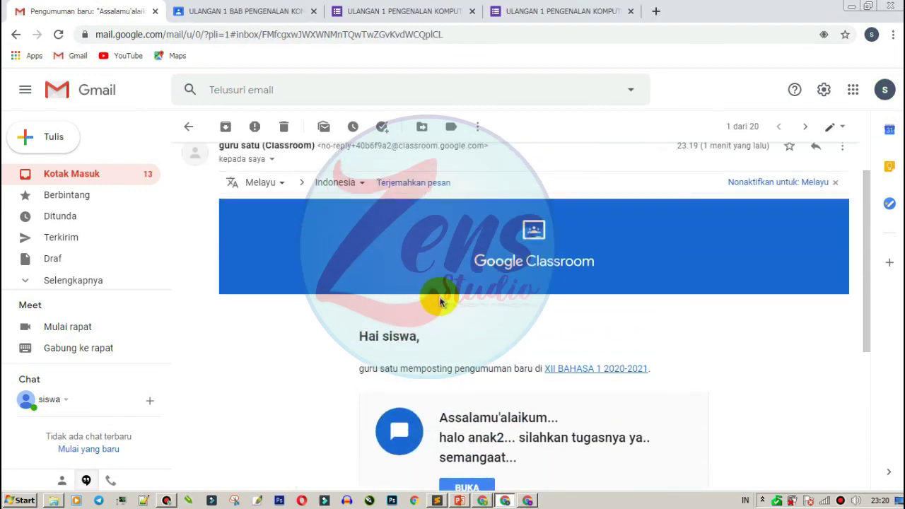
{"action": "scroll", "coordinate": [432, 321], "scroll_direction": "down", "scroll_amount": 2}
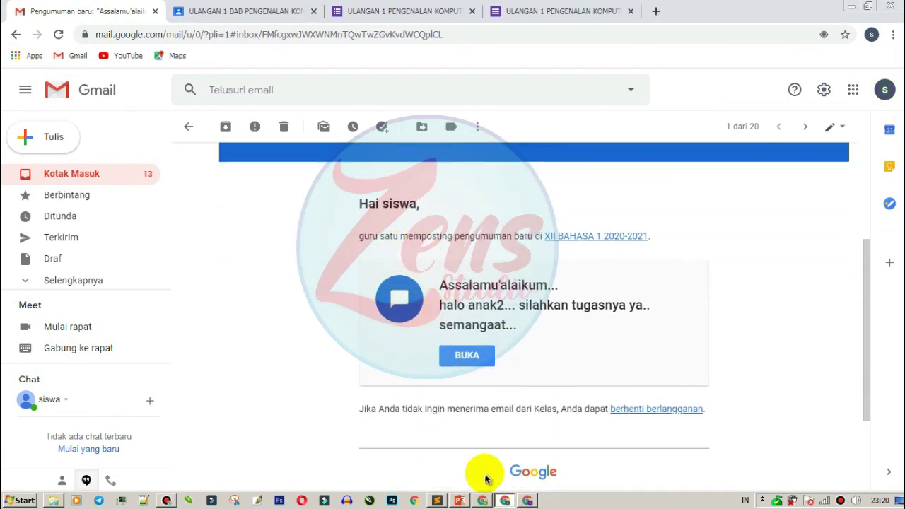
{"action": "left_click", "coordinate": [482, 500]}
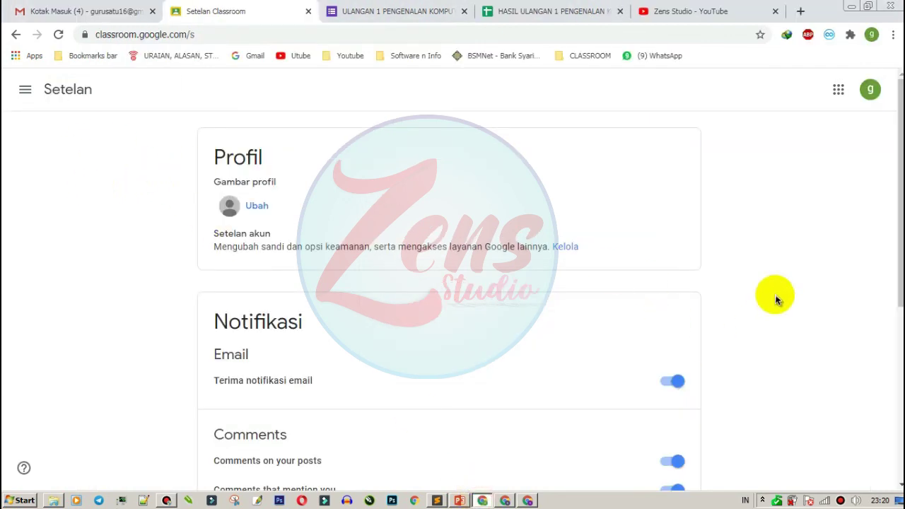
{"action": "scroll", "coordinate": [404, 317], "scroll_direction": "down", "scroll_amount": 4}
{"action": "scroll", "coordinate": [462, 307], "scroll_direction": "up", "scroll_amount": 4}
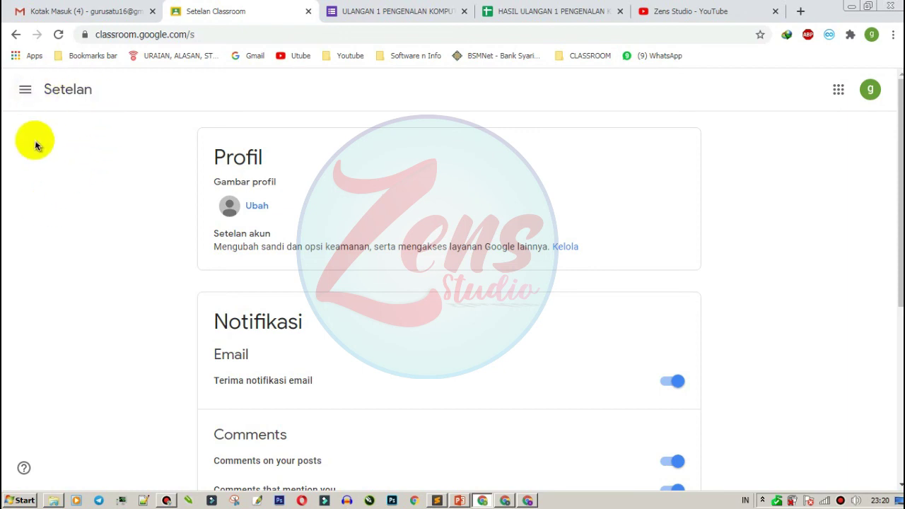
Step: Reopen the Classroom settings and switch receiving email notifications off and back on
{"action": "left_click", "coordinate": [19, 92]}
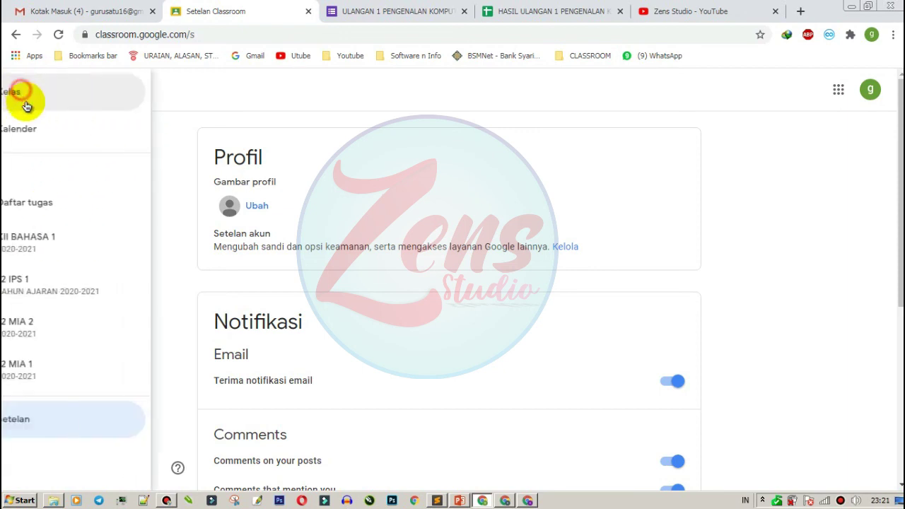
{"action": "left_click", "coordinate": [79, 426]}
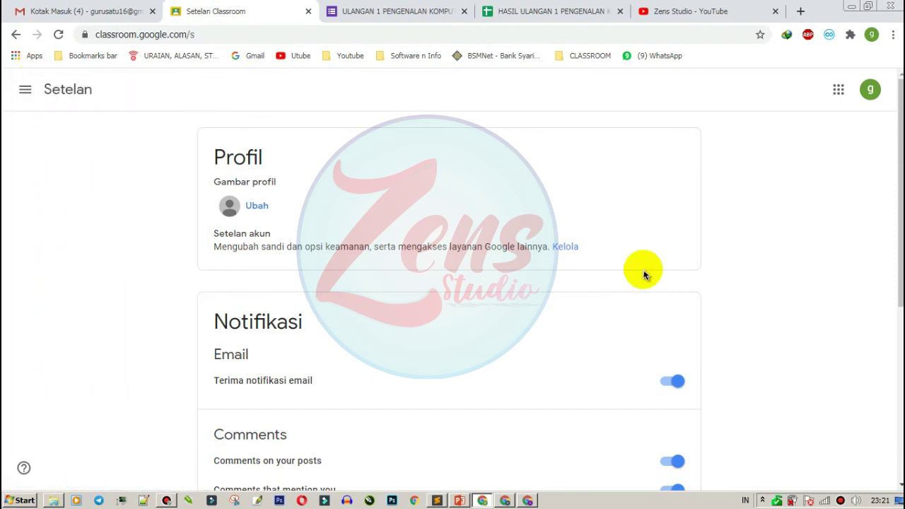
{"action": "left_click", "coordinate": [666, 387]}
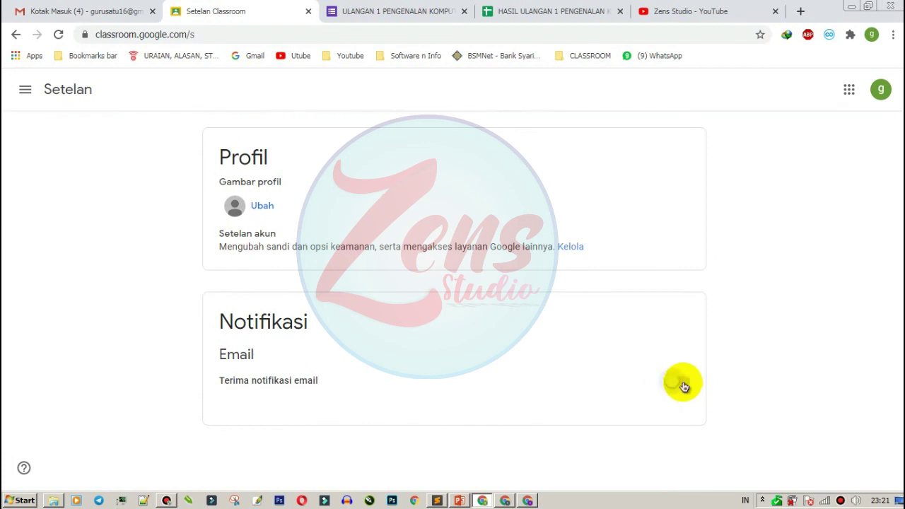
{"action": "left_click", "coordinate": [678, 382]}
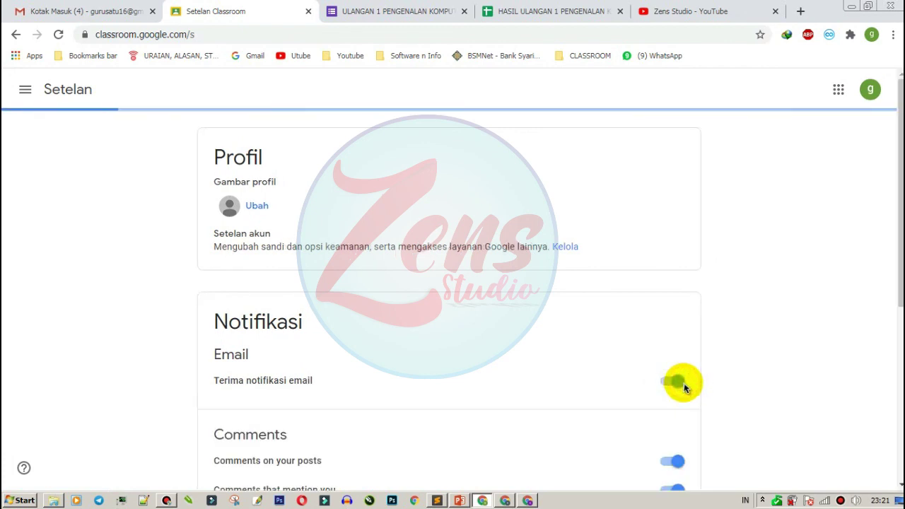
Step: Leave the settings and return to the overview of all Classroom classes
{"action": "left_click", "coordinate": [28, 90]}
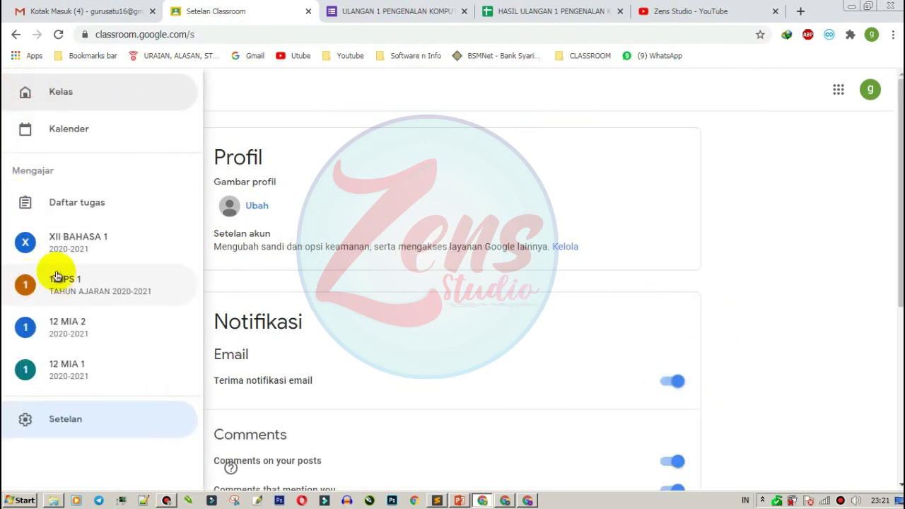
{"action": "left_click", "coordinate": [79, 99]}
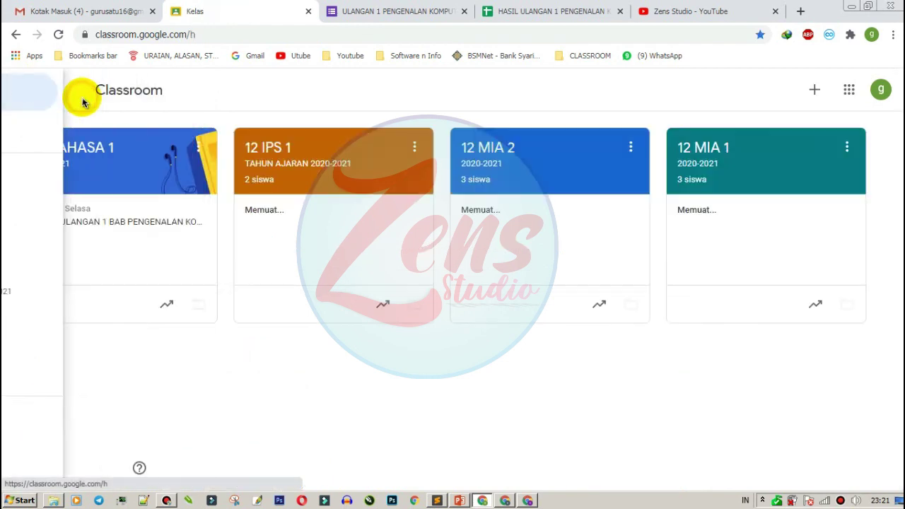